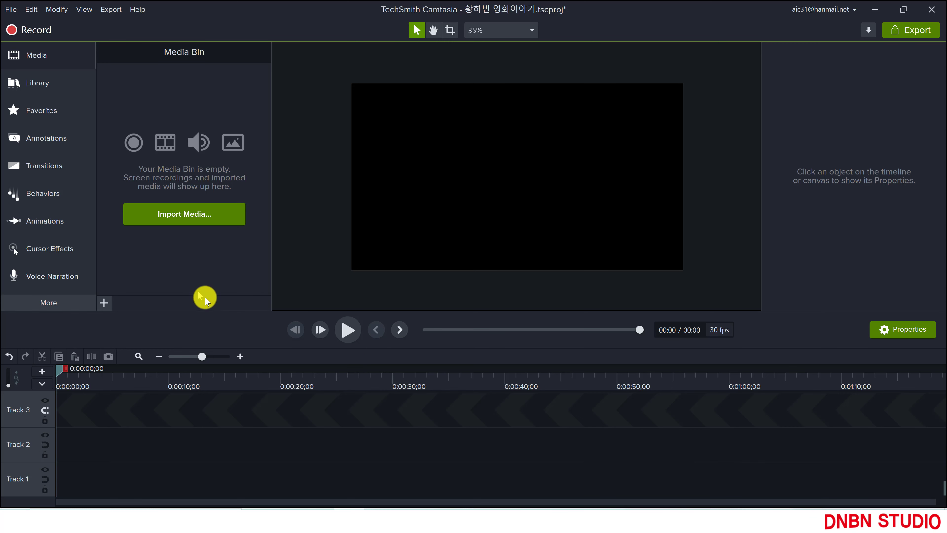
Switch to File Explorer and import the announcer's "세로 우주" MP4 video into the Media Bin.
{"action": "mouse_move", "coordinate": [319, 521]}
{"action": "left_click", "coordinate": [319, 466]}
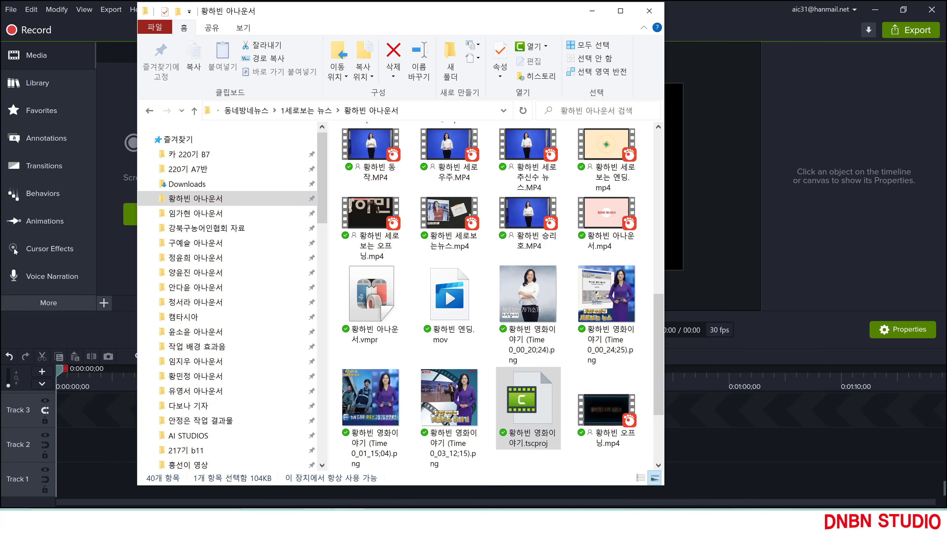
{"action": "left_click_drag", "start_coordinate": [408, 16], "coordinate": [592, 35]}
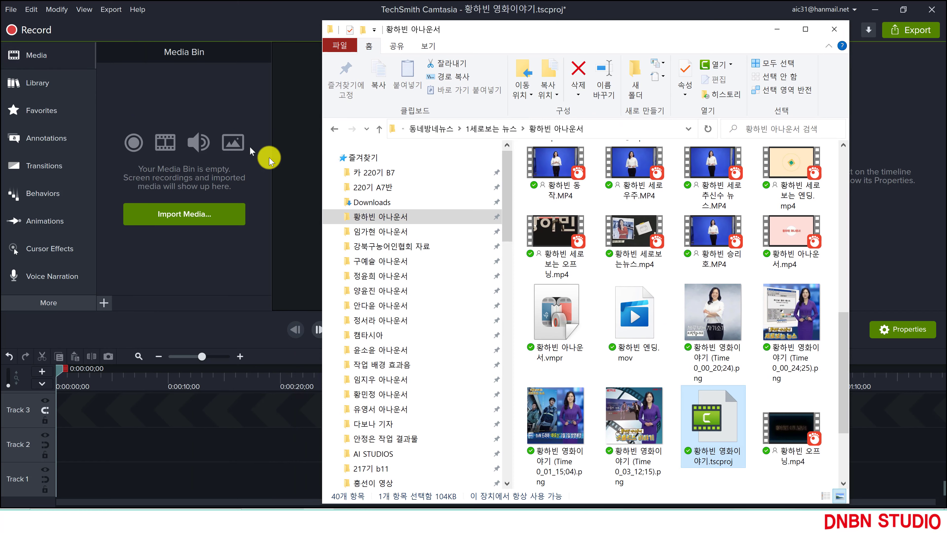
{"action": "left_click", "coordinate": [623, 166]}
{"action": "left_click_drag", "start_coordinate": [630, 169], "coordinate": [176, 110]}
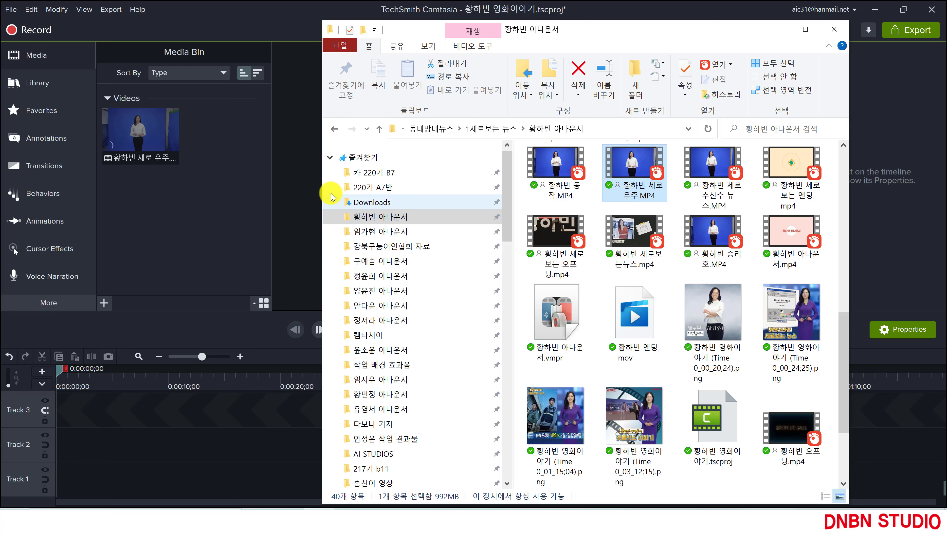
Import the images 1.jpg through 5.jpg from the Downloads folder into the Media Bin.
{"action": "left_click", "coordinate": [372, 205]}
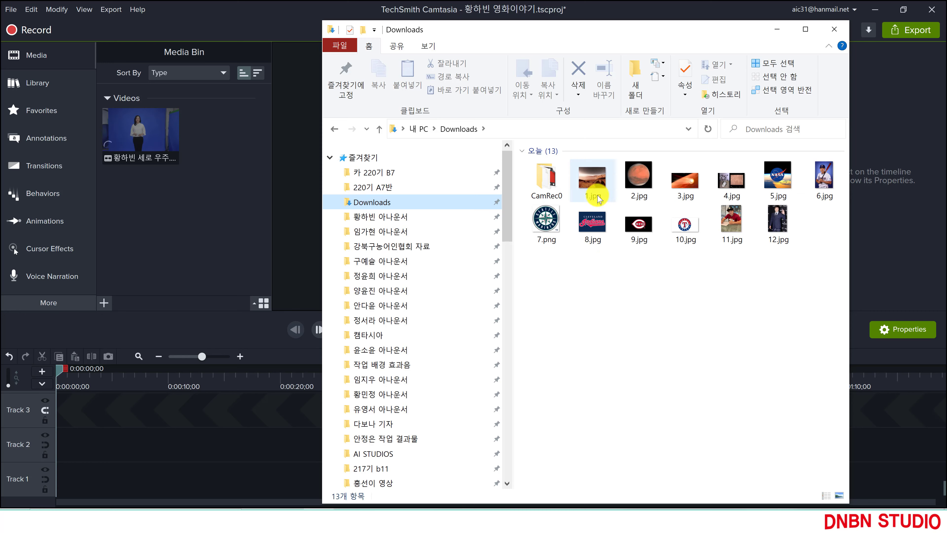
{"action": "left_click", "coordinate": [597, 179]}
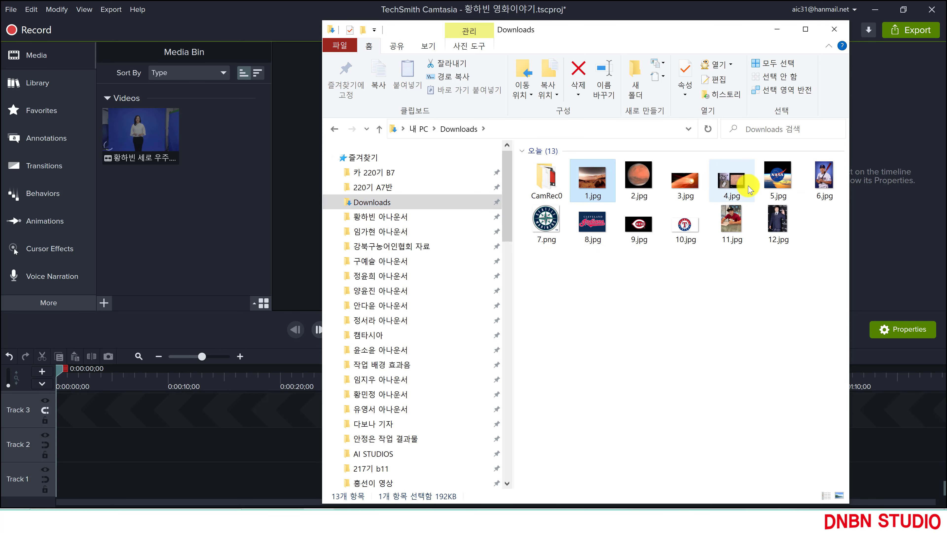
{"action": "left_click", "coordinate": [779, 184], "text": "shift"}
{"action": "left_click_drag", "start_coordinate": [591, 181], "coordinate": [172, 231]}
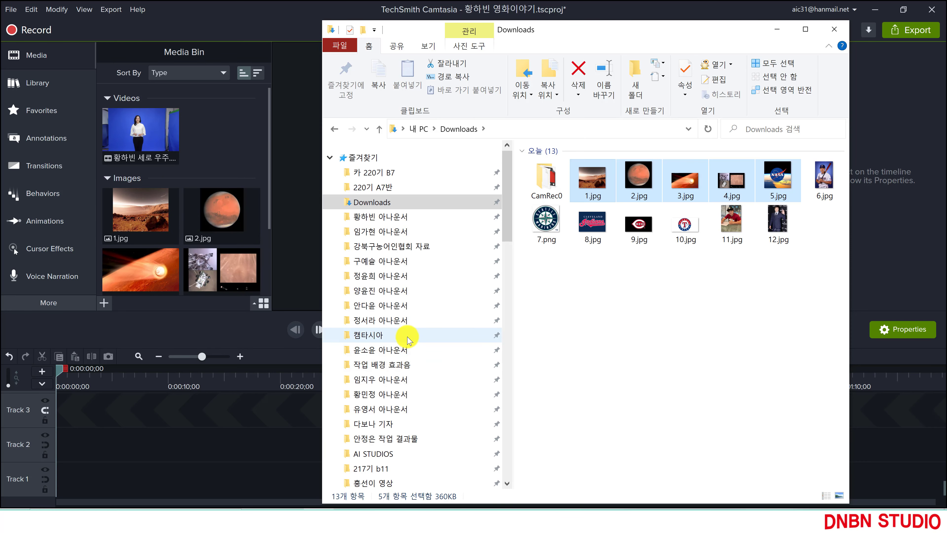
Import 동네방네스튜디오 오프닝.mp4 and 세로보는 자기소개 (1).mp4 from OneDrive's 동영상 작업 자료 folder into the Media Bin.
{"action": "scroll", "coordinate": [409, 339], "scroll_direction": "down", "scroll_amount": 10}
{"action": "left_click", "coordinate": [406, 349]}
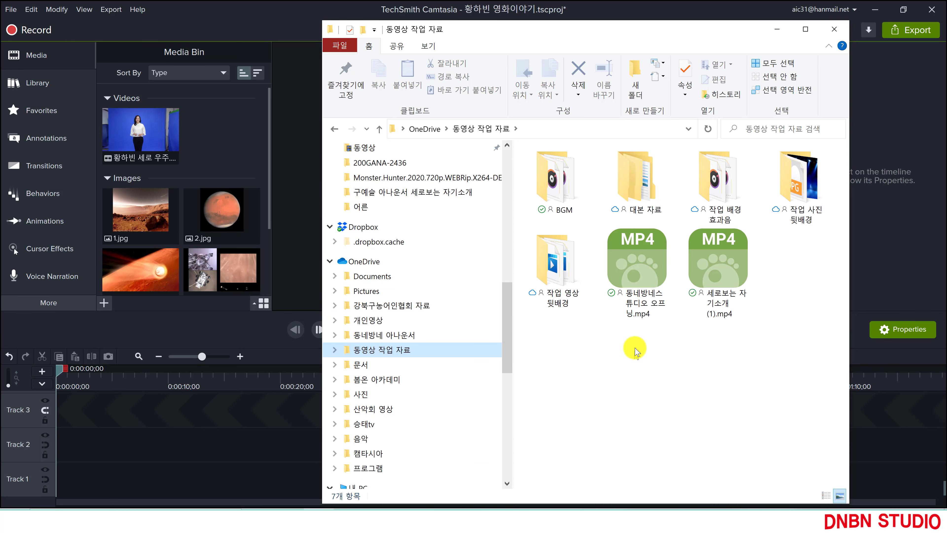
{"action": "left_click", "coordinate": [624, 265]}
{"action": "left_click_drag", "start_coordinate": [628, 259], "coordinate": [211, 163]}
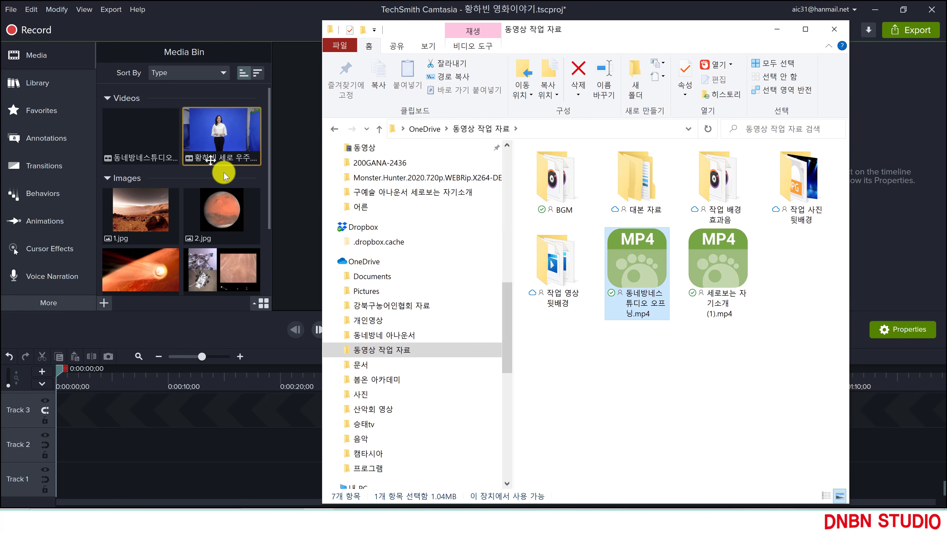
{"action": "left_click", "coordinate": [729, 263]}
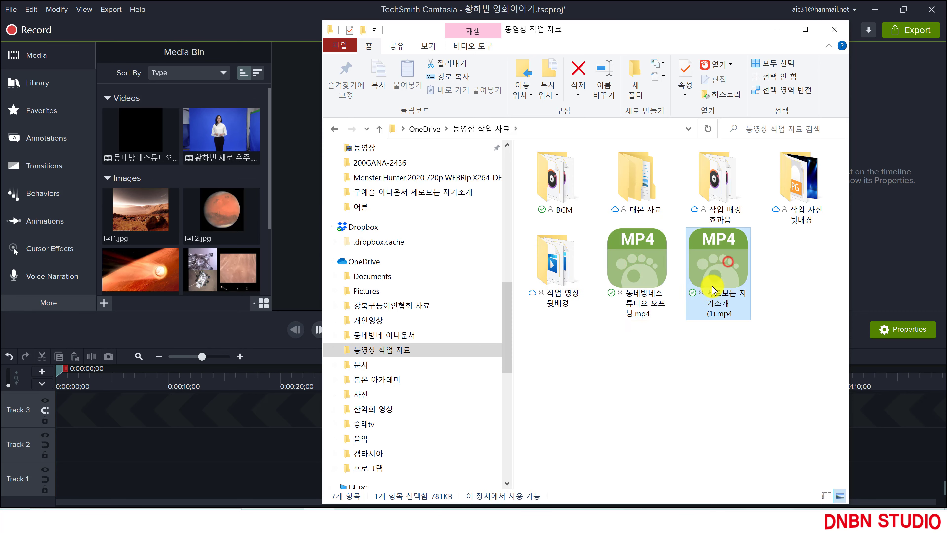
{"action": "left_click_drag", "start_coordinate": [718, 272], "coordinate": [180, 172]}
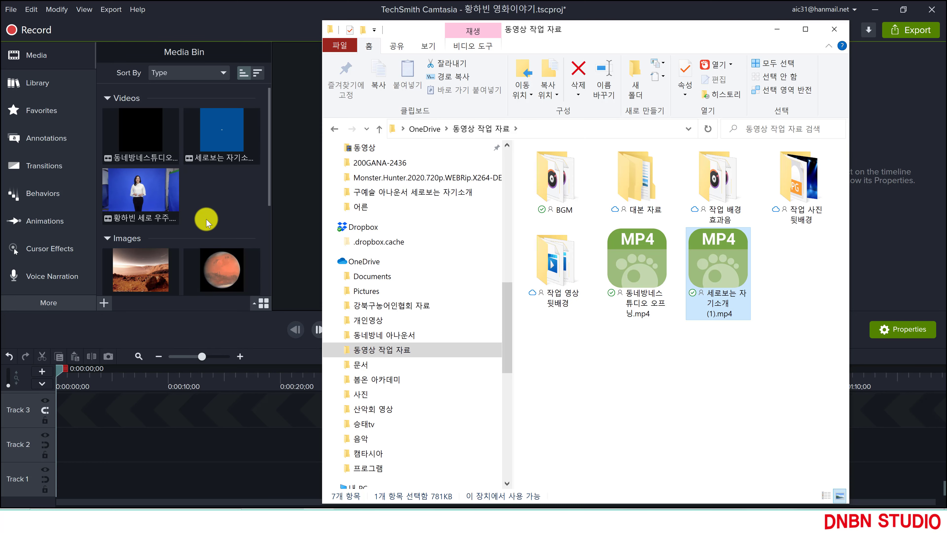
Return to Camtasia, place the 동네방네스튜디오 오프닝 clip at the start of Track 3, and make that track magnetic.
{"action": "left_click", "coordinate": [217, 184]}
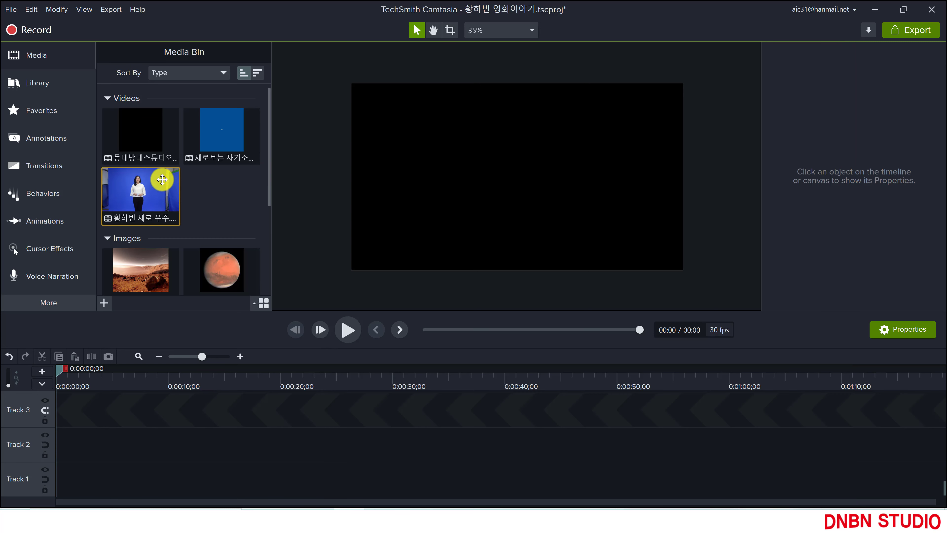
{"action": "left_click", "coordinate": [150, 173]}
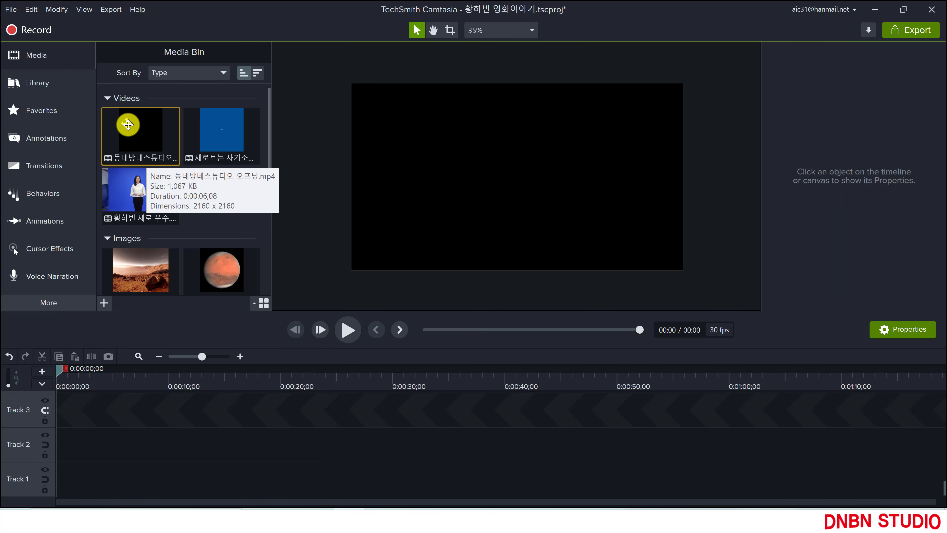
{"action": "left_click_drag", "start_coordinate": [140, 136], "coordinate": [55, 400]}
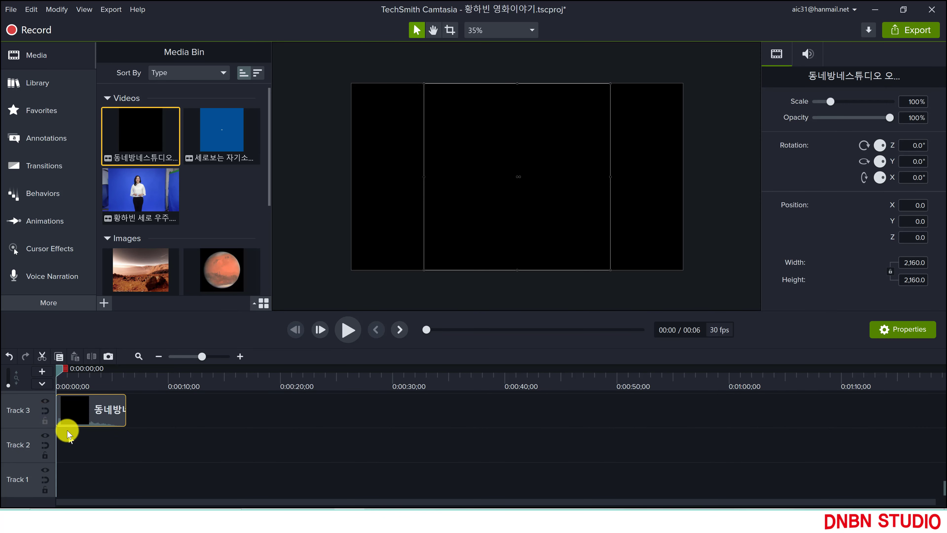
{"action": "left_click", "coordinate": [46, 411]}
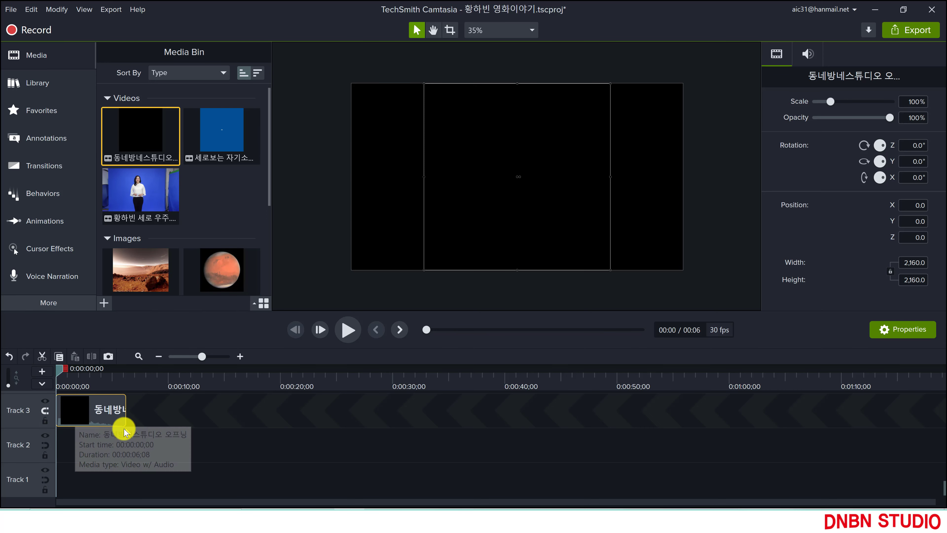
Set the project canvas to custom dimensions of 2160 by 2160.
{"action": "left_click", "coordinate": [392, 174]}
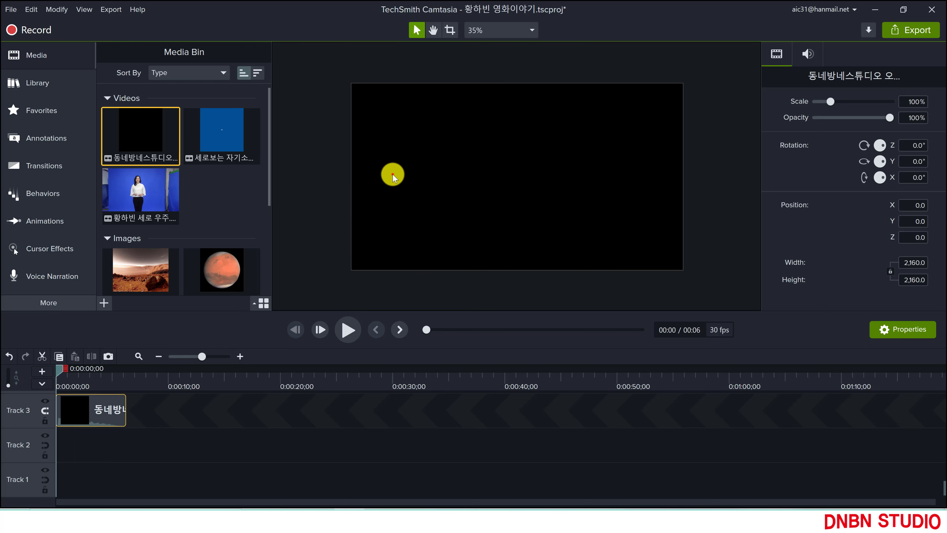
{"action": "left_click", "coordinate": [506, 29]}
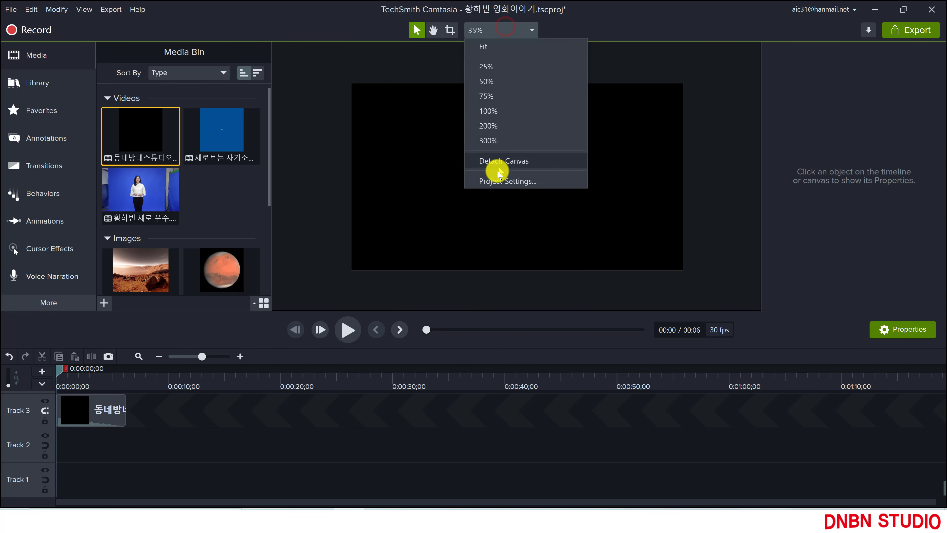
{"action": "left_click", "coordinate": [497, 182]}
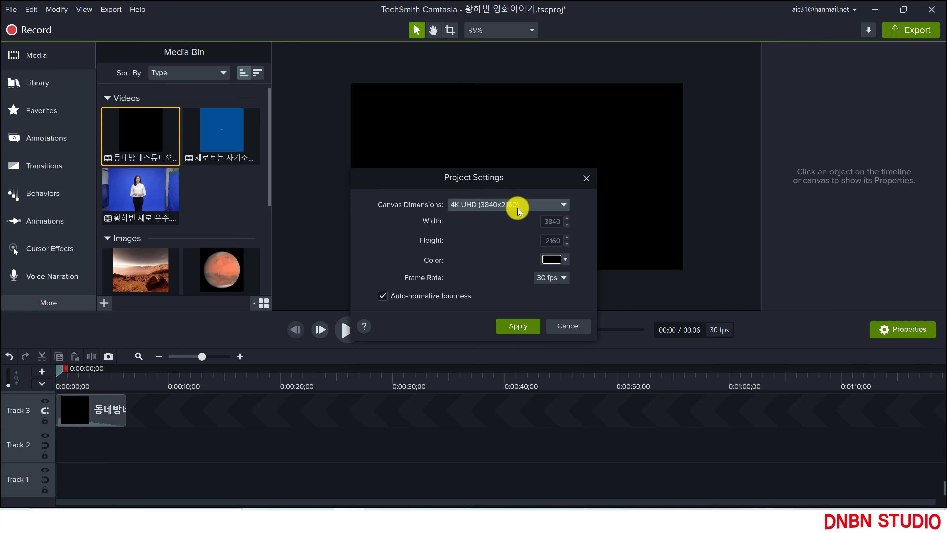
{"action": "left_click", "coordinate": [504, 208]}
{"action": "scroll", "coordinate": [504, 299], "scroll_direction": "down", "scroll_amount": 3}
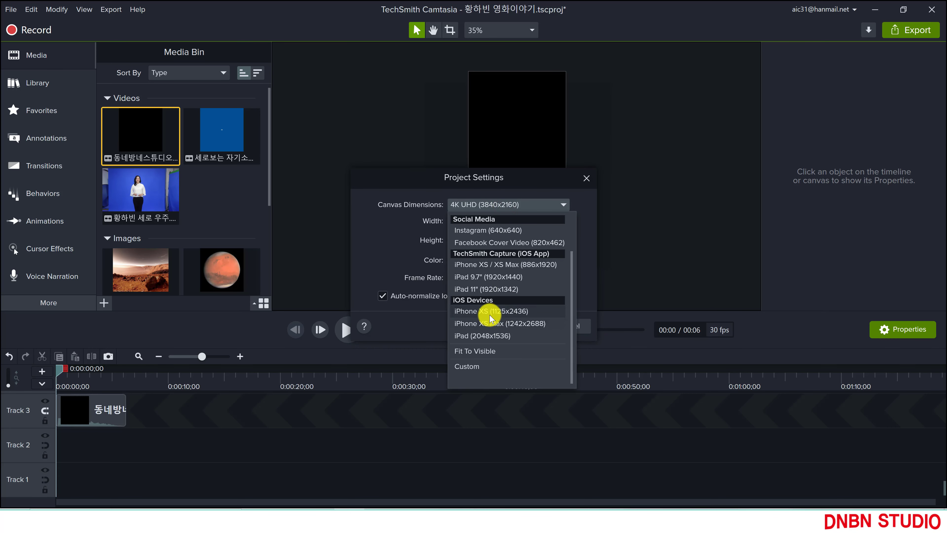
{"action": "left_click", "coordinate": [464, 369]}
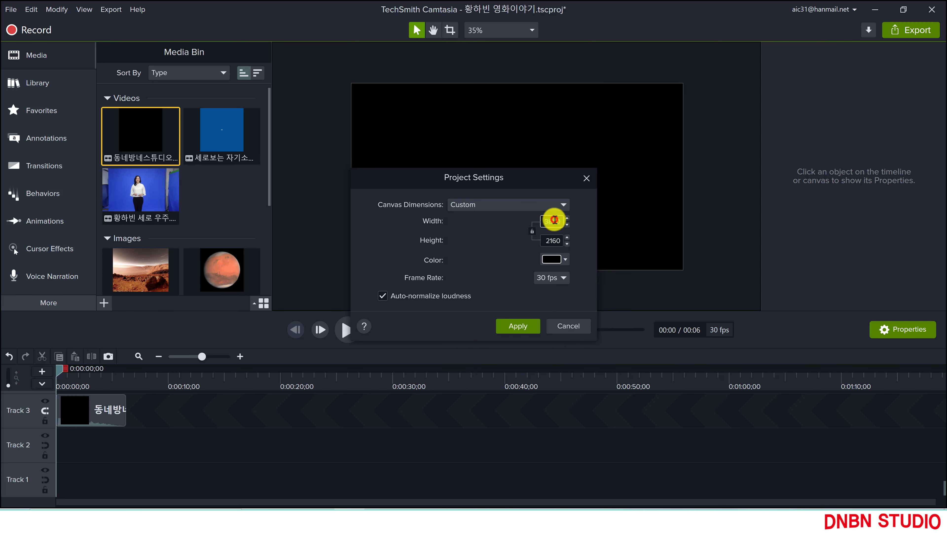
{"action": "type", "text": "160"}
{"action": "left_click", "coordinate": [516, 325]}
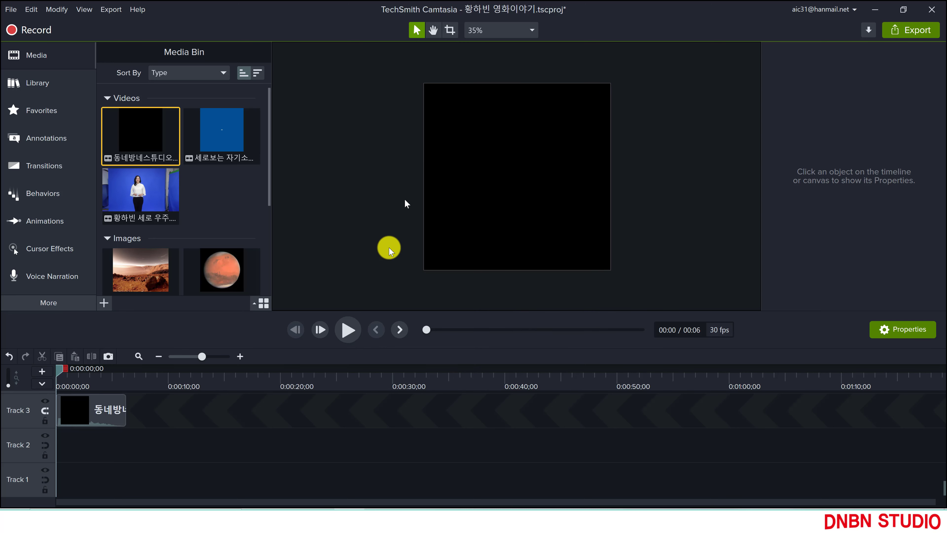
Preview the opening clip from its start and place the announcer's 세로 우주 video directly after it on Track 3.
{"action": "left_click", "coordinate": [81, 374]}
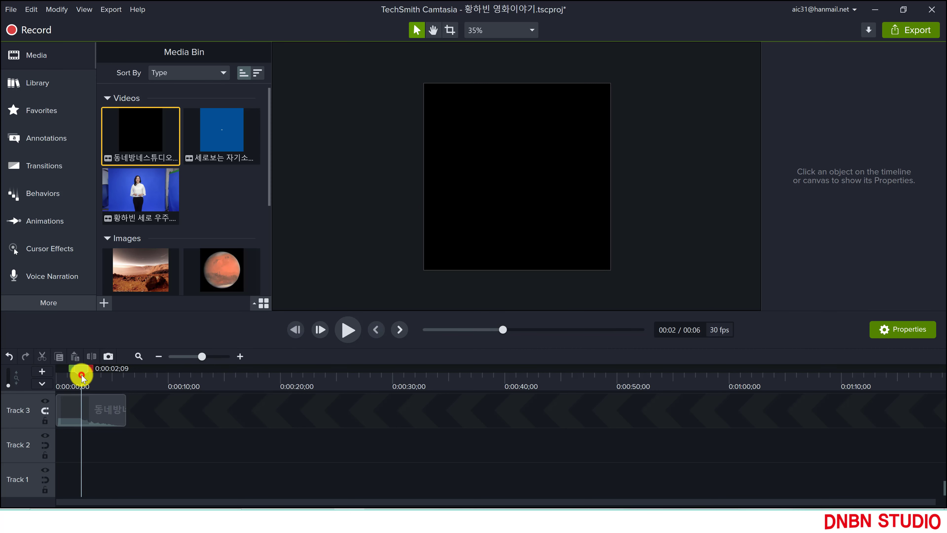
{"action": "left_click", "coordinate": [494, 148]}
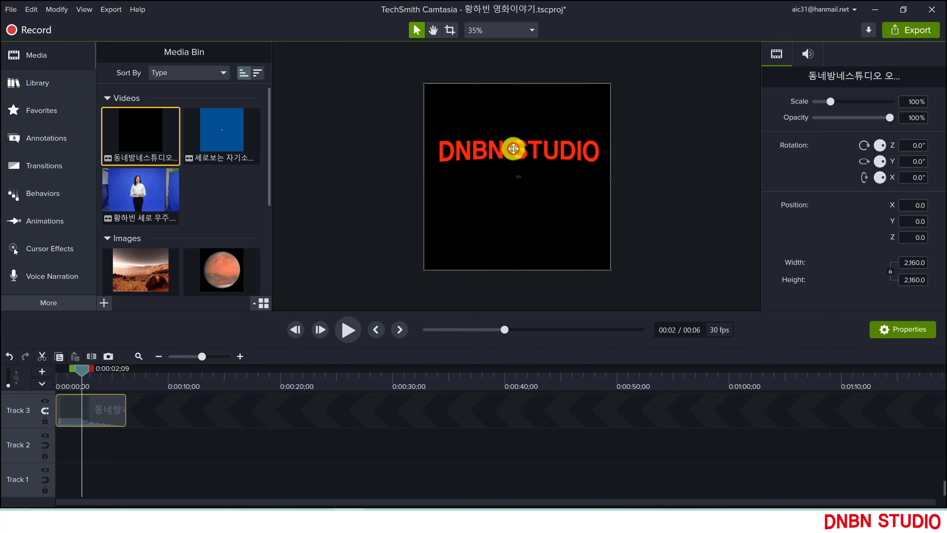
{"action": "left_click_drag", "start_coordinate": [80, 375], "coordinate": [21, 363]}
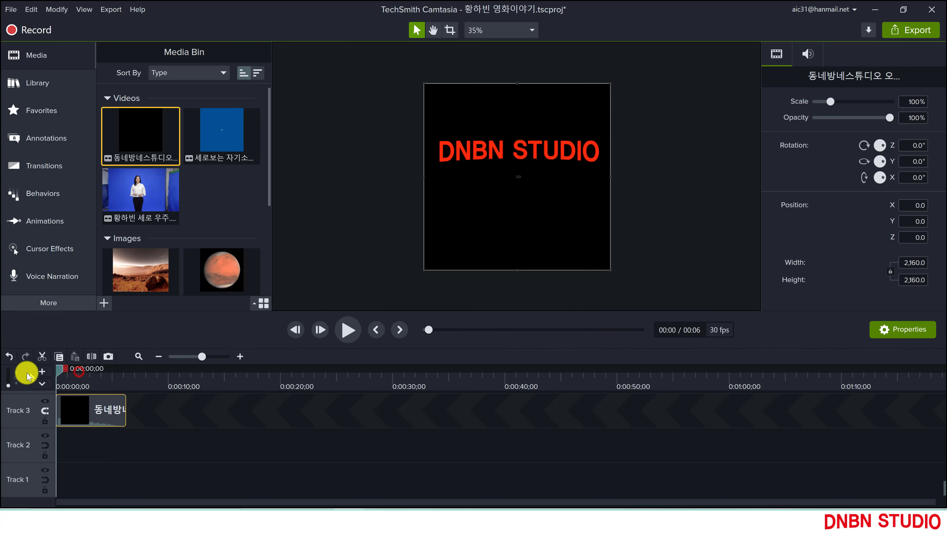
{"action": "left_click", "coordinate": [346, 330]}
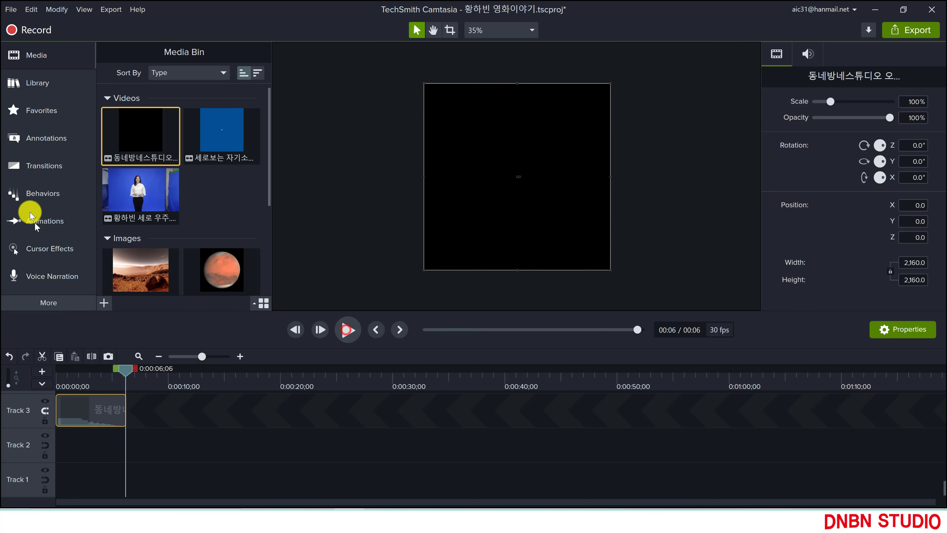
{"action": "left_click_drag", "start_coordinate": [145, 188], "coordinate": [154, 387]}
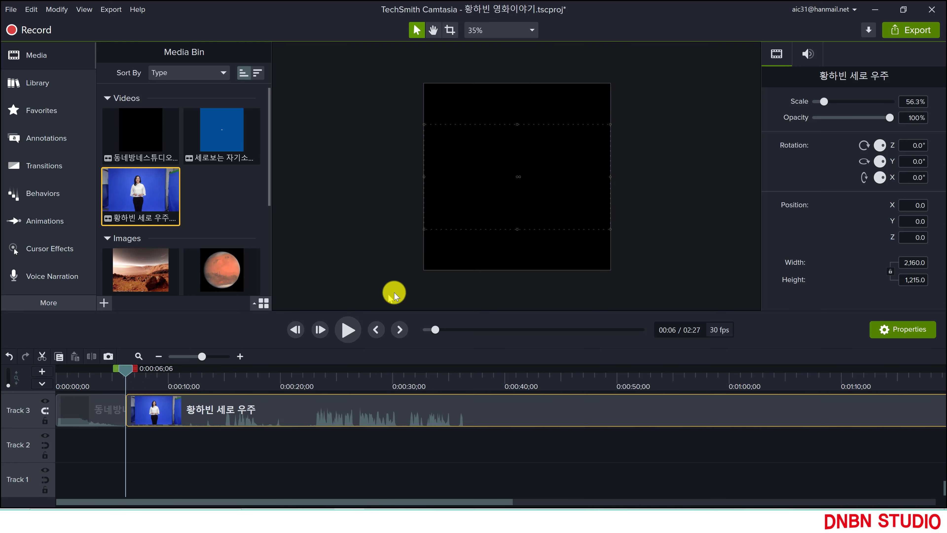
{"action": "left_click", "coordinate": [384, 149]}
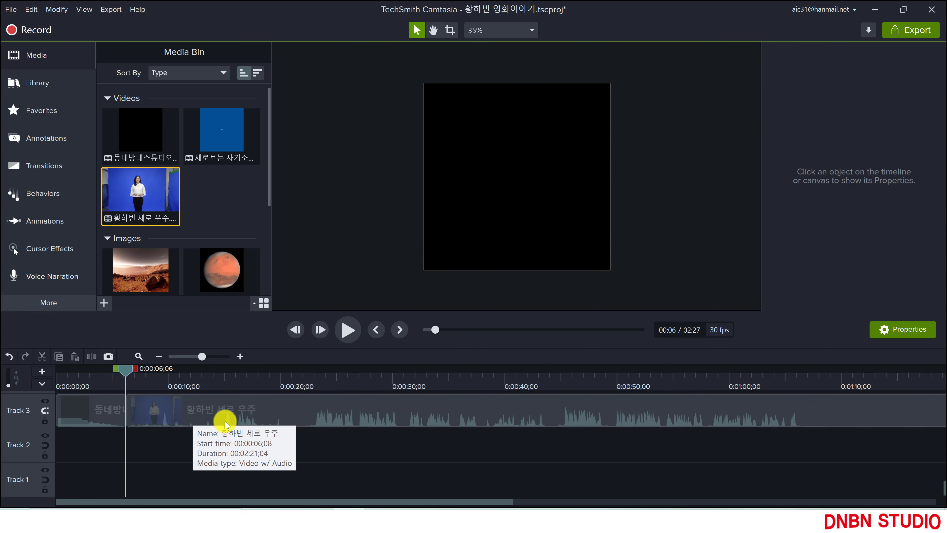
Play back the announcer clip to locate the cut point and stop the playhead at 0:00:22;28.
{"action": "key", "text": "space"}
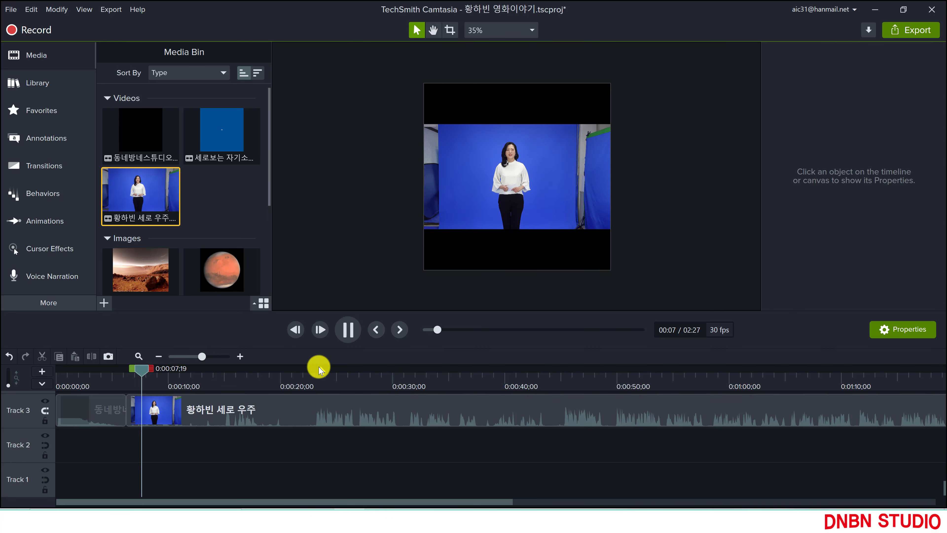
{"action": "left_click", "coordinate": [303, 377]}
{"action": "key", "text": "space"}
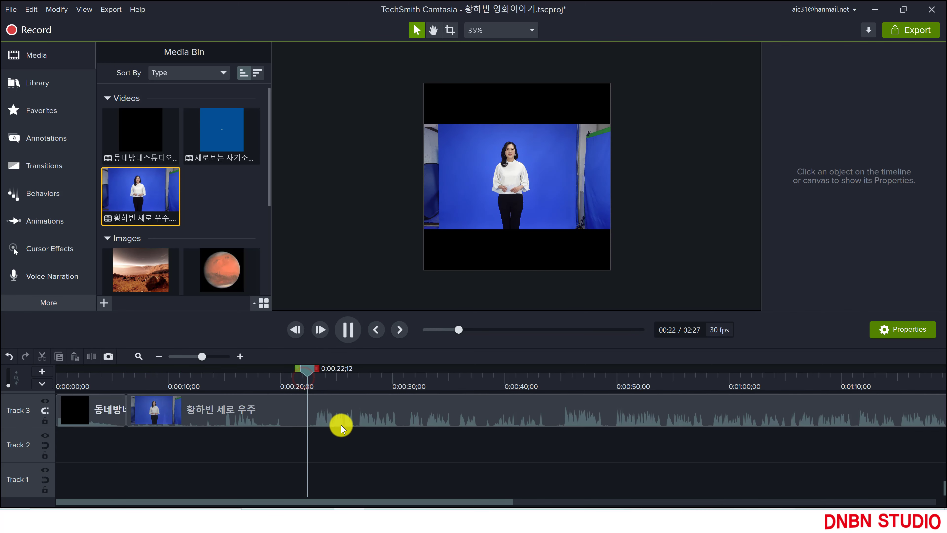
{"action": "key", "text": "space"}
{"action": "left_click", "coordinate": [303, 386]}
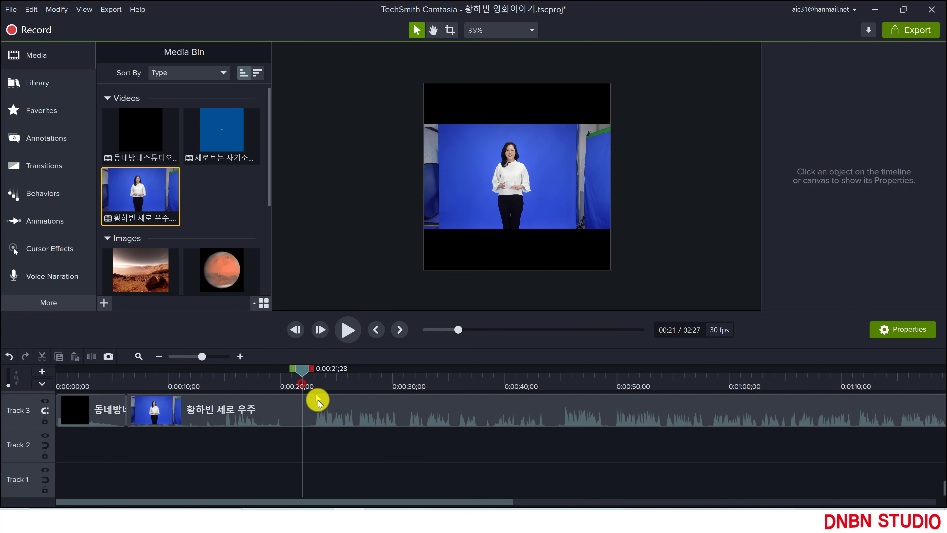
{"action": "key", "text": "space"}
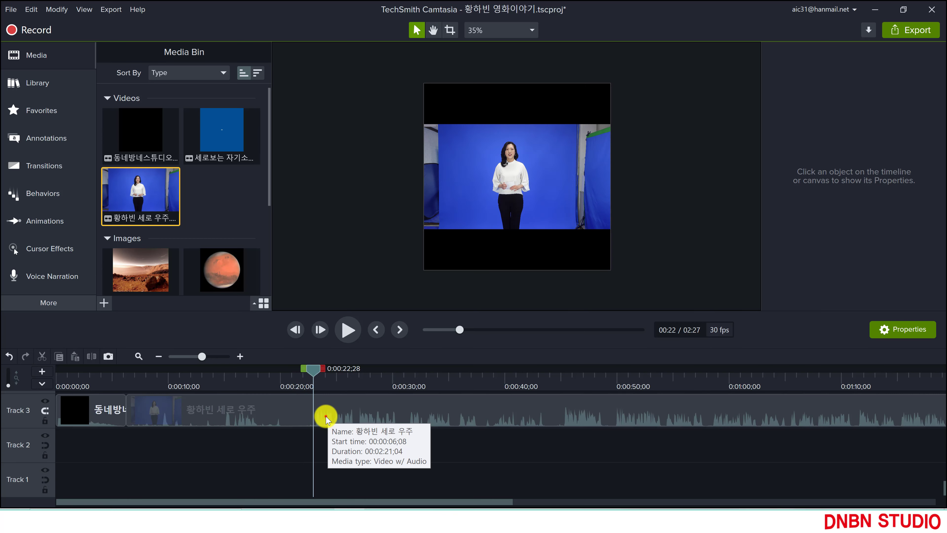
Try splitting the announcer clip at the playhead, and undo the split.
{"action": "left_click", "coordinate": [326, 418]}
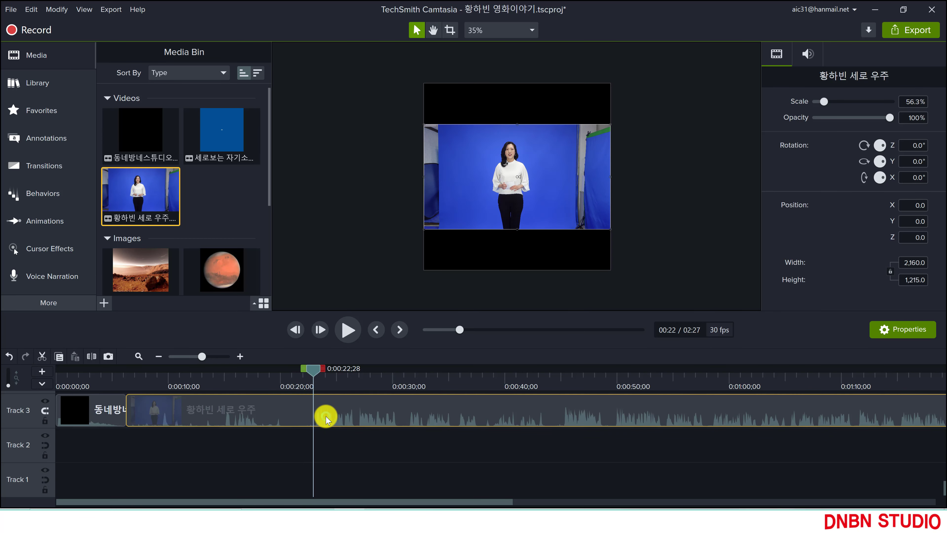
{"action": "key", "text": "s"}
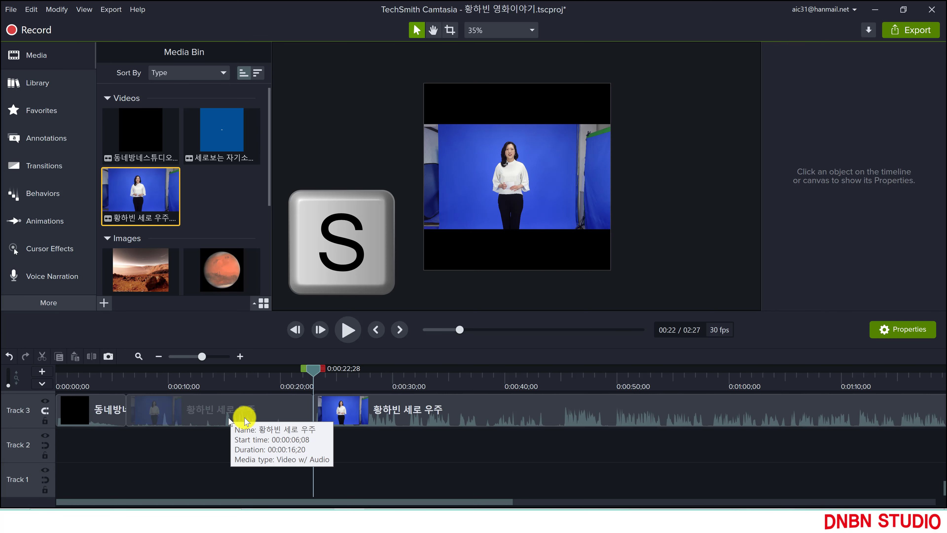
{"action": "key", "text": "ctrl+z"}
{"action": "left_click", "coordinate": [247, 455]}
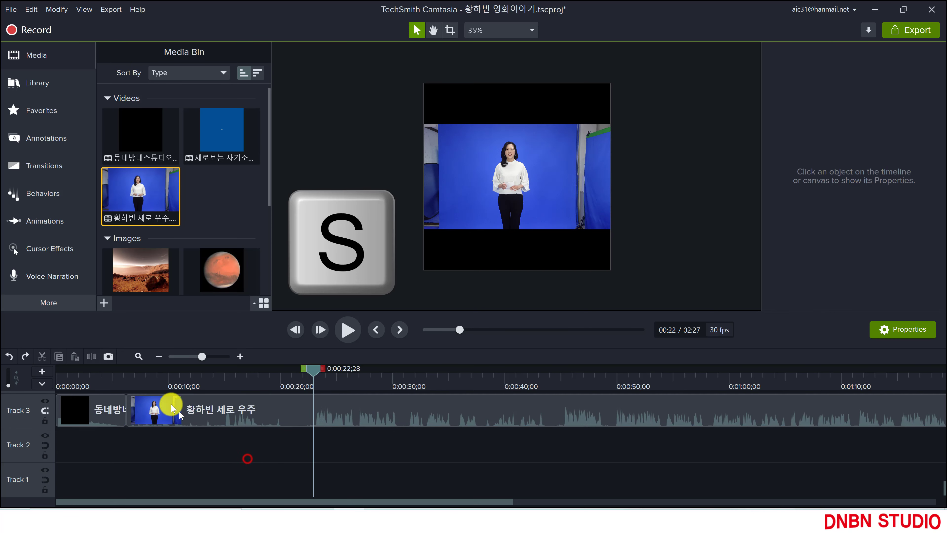
Split the announcer clip at 0:00:22;28 and ripple delete the part before the cut so the remainder follows the opening clip.
{"action": "left_click", "coordinate": [89, 357]}
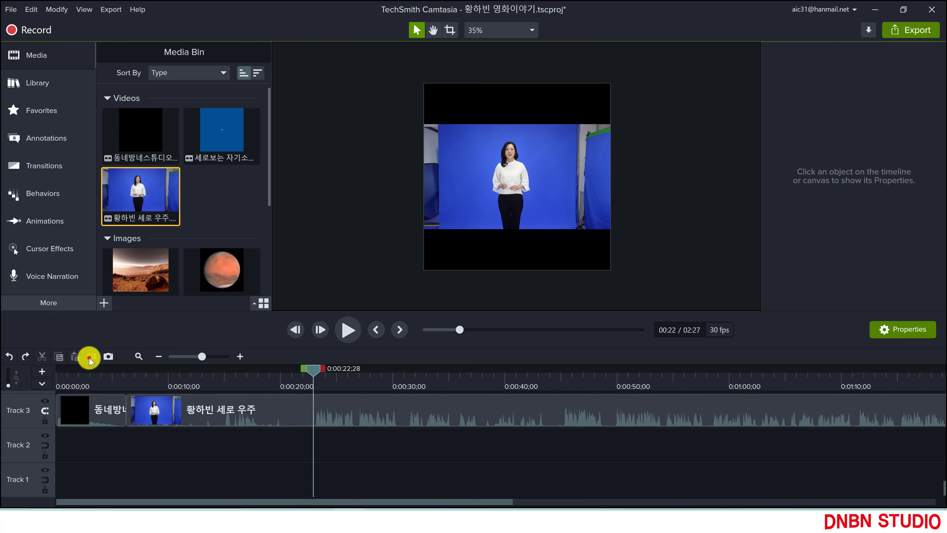
{"action": "left_click", "coordinate": [240, 409]}
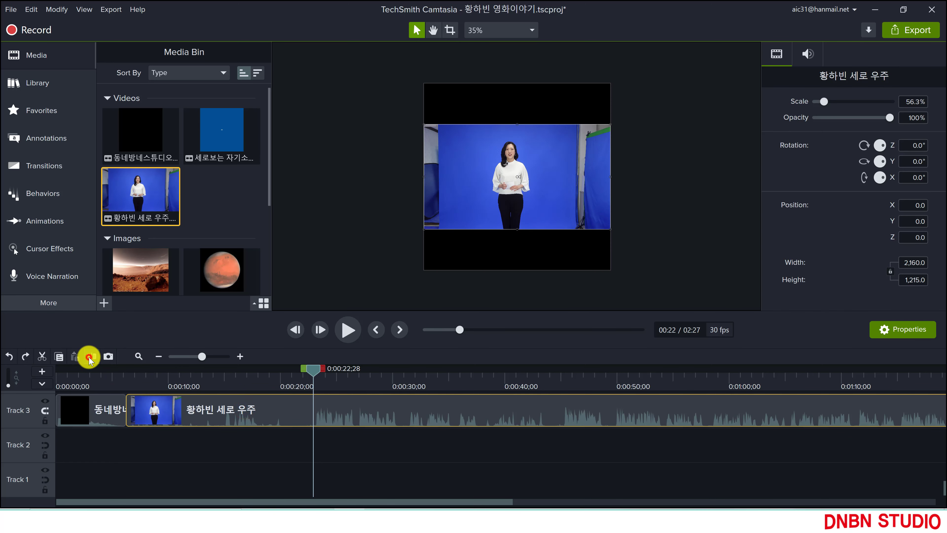
{"action": "left_click", "coordinate": [90, 358]}
{"action": "left_click", "coordinate": [247, 415]}
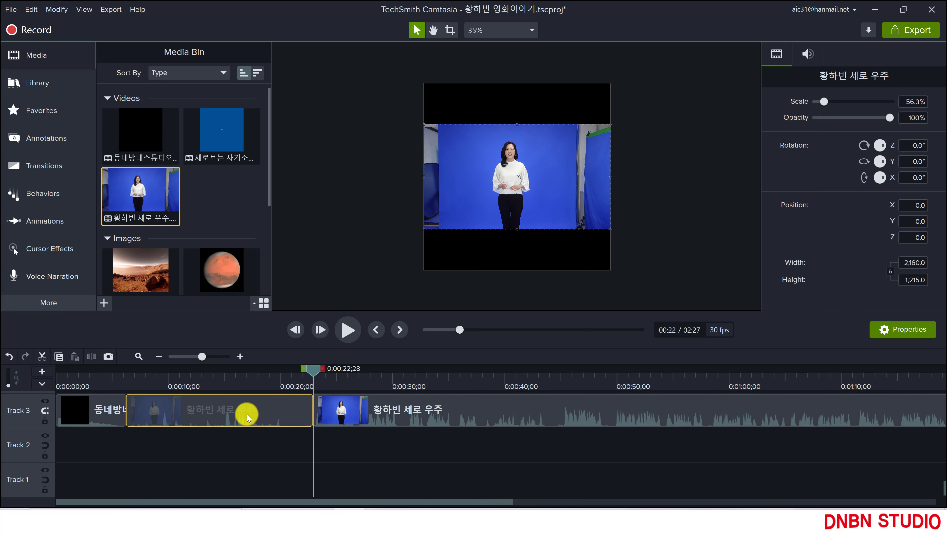
{"action": "key", "text": "ctrl+BackSpace"}
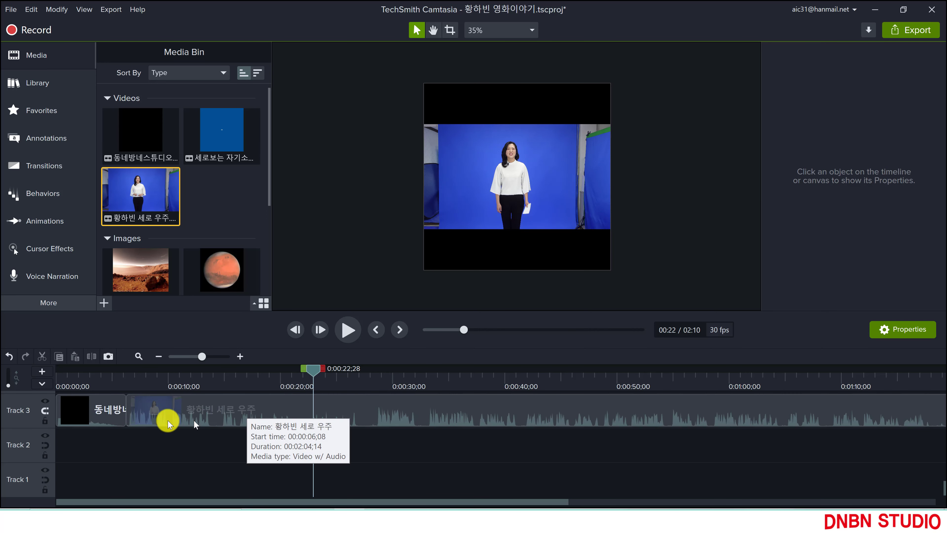
{"action": "mouse_move", "coordinate": [134, 403]}
{"action": "left_mouse_down"}
{"action": "mouse_move", "coordinate": [236, 412]}
{"action": "mouse_move", "coordinate": [143, 400]}
{"action": "left_mouse_up"}
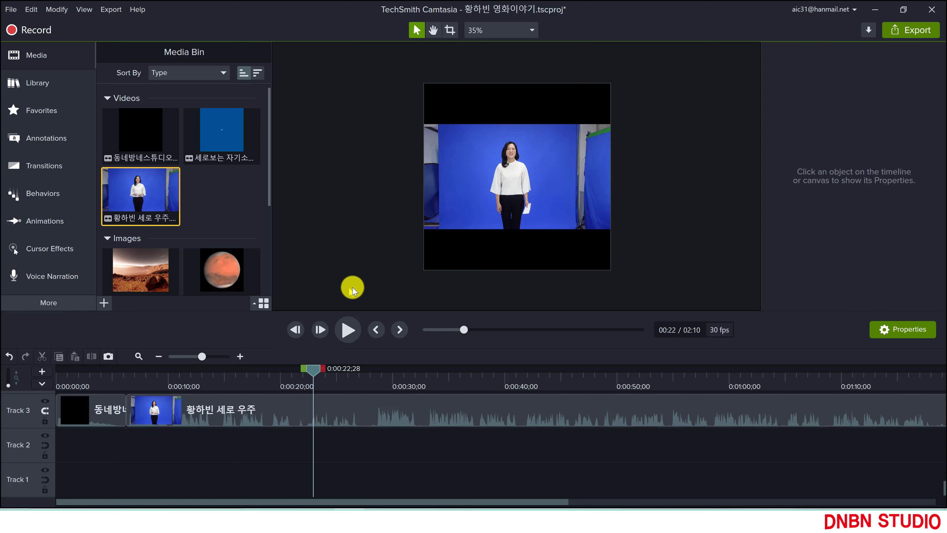
Play the transition from the opening clip into the trimmed announcer clip and stop at 0:00:07;20.
{"action": "left_click", "coordinate": [115, 382]}
{"action": "key", "text": "space"}
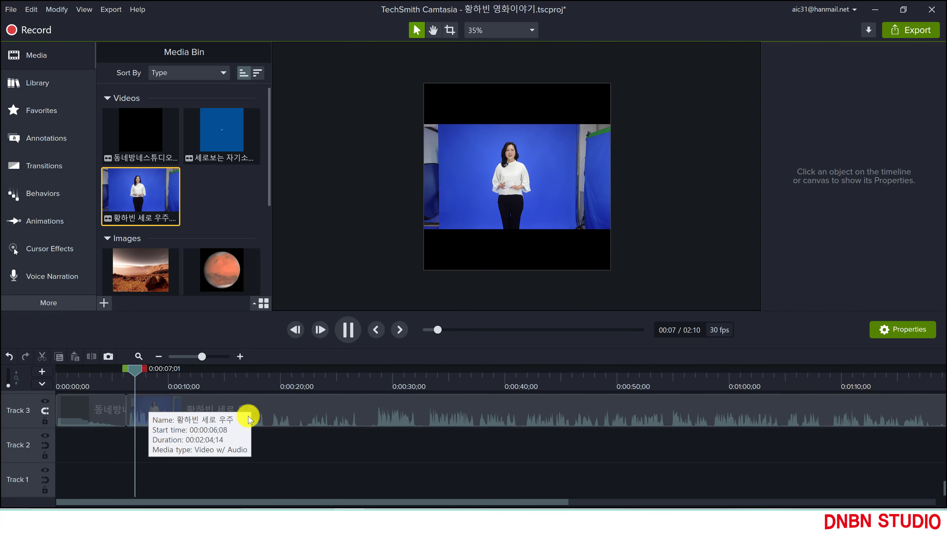
{"action": "key", "text": "space"}
Crop the announcer clip on all four sides to about 997 by 972 and enlarge it to 125% scale to fill the canvas.
{"action": "left_click", "coordinate": [538, 168]}
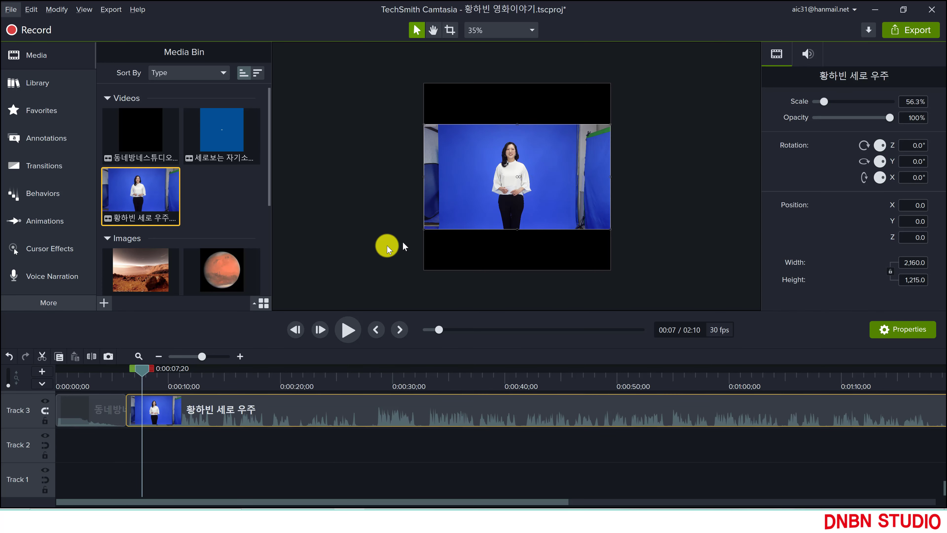
{"action": "key", "text": "c"}
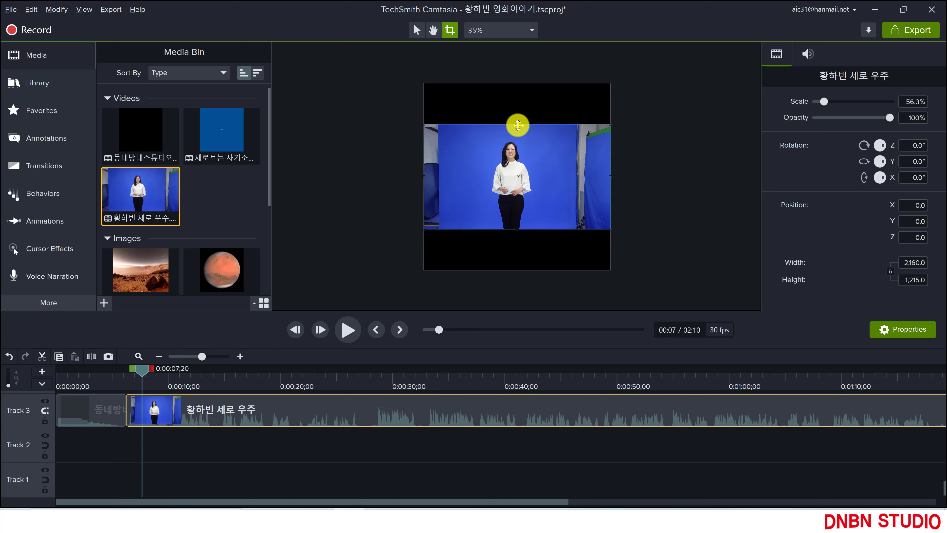
{"action": "left_click_drag", "start_coordinate": [518, 124], "coordinate": [517, 136]}
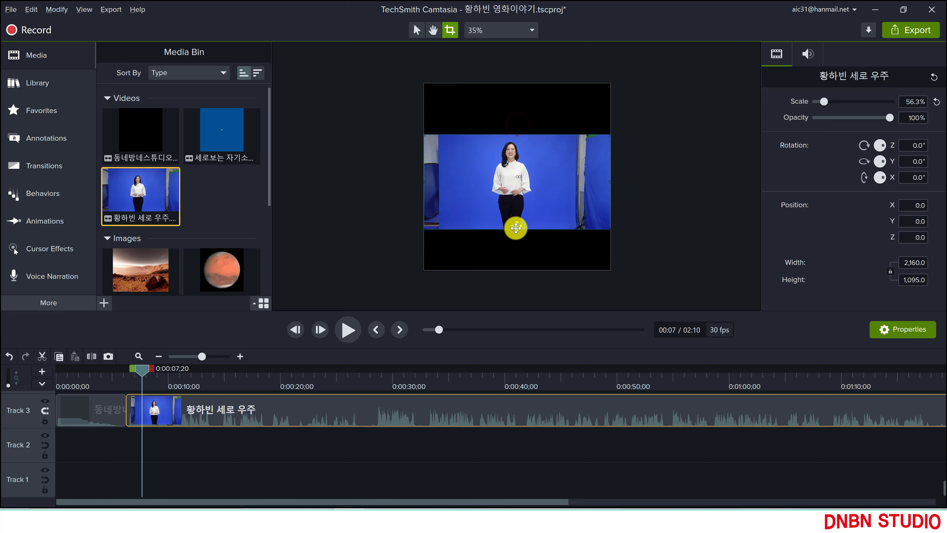
{"action": "left_click_drag", "start_coordinate": [518, 230], "coordinate": [517, 219]}
{"action": "left_click_drag", "start_coordinate": [425, 177], "coordinate": [468, 177]}
{"action": "left_click_drag", "start_coordinate": [611, 178], "coordinate": [506, 133]}
{"action": "key", "text": "Escape"}
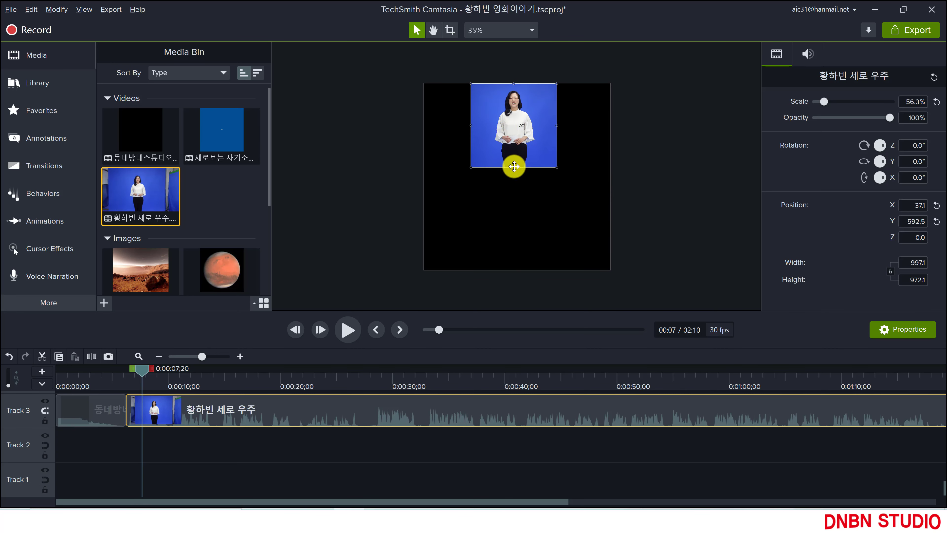
{"action": "left_click_drag", "start_coordinate": [513, 168], "coordinate": [510, 269]}
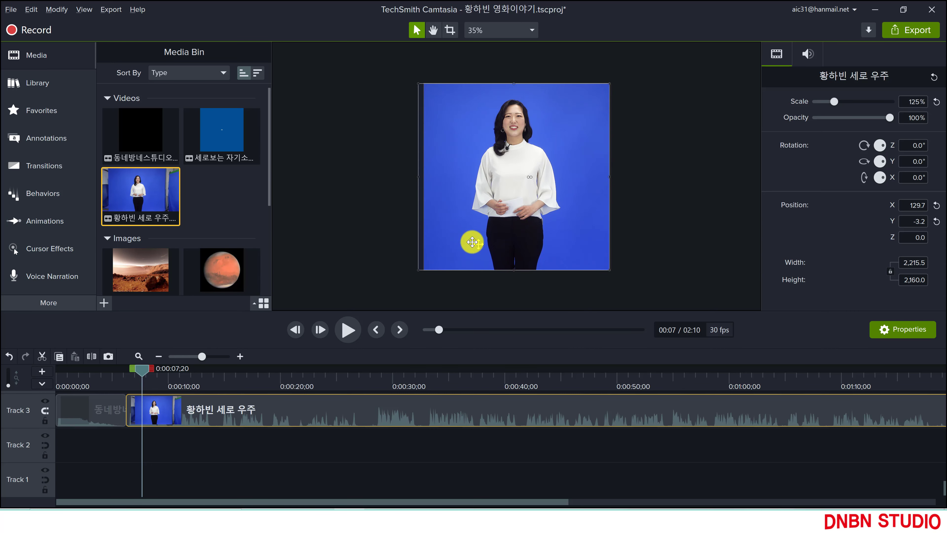
Apply Remove a Color to the announcer clip, sampling the blue backdrop and setting the tolerance to 16%.
{"action": "left_click", "coordinate": [43, 302]}
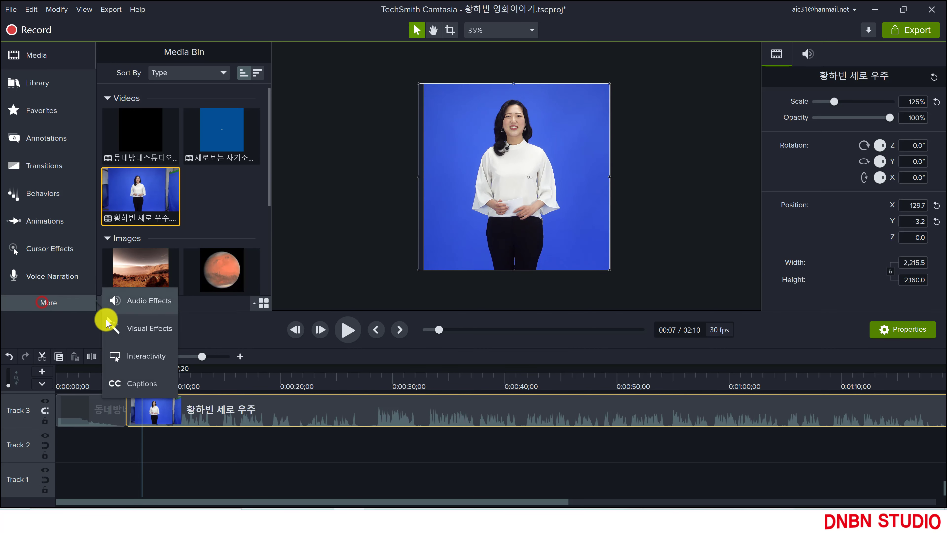
{"action": "left_click", "coordinate": [135, 329]}
{"action": "scroll", "coordinate": [224, 168], "scroll_direction": "down", "scroll_amount": 3}
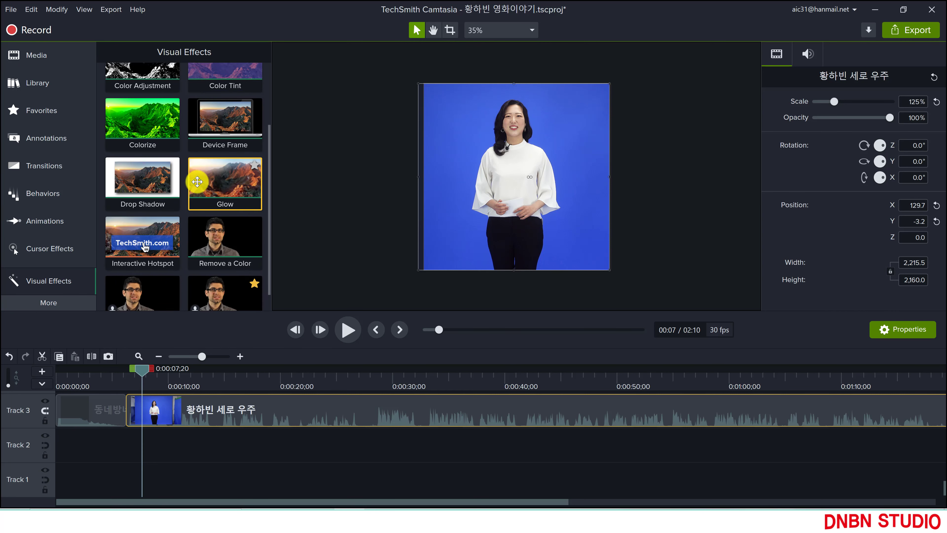
{"action": "left_click_drag", "start_coordinate": [239, 309], "coordinate": [237, 411]}
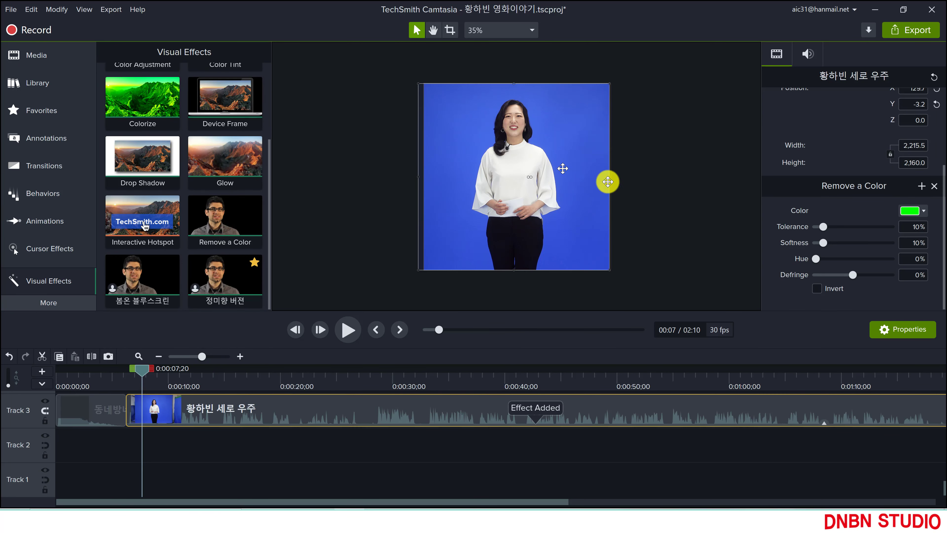
{"action": "left_click", "coordinate": [921, 213]}
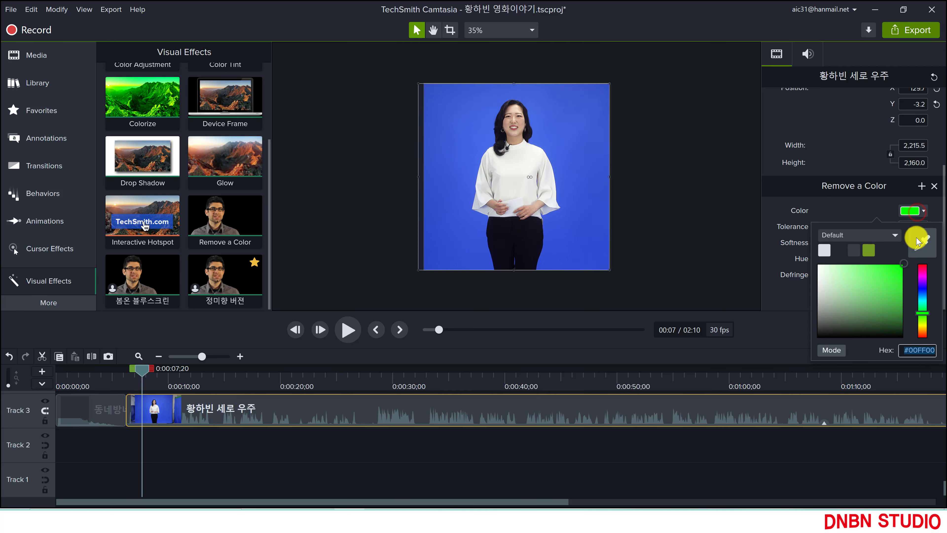
{"action": "left_click", "coordinate": [917, 238]}
{"action": "left_click", "coordinate": [579, 123]}
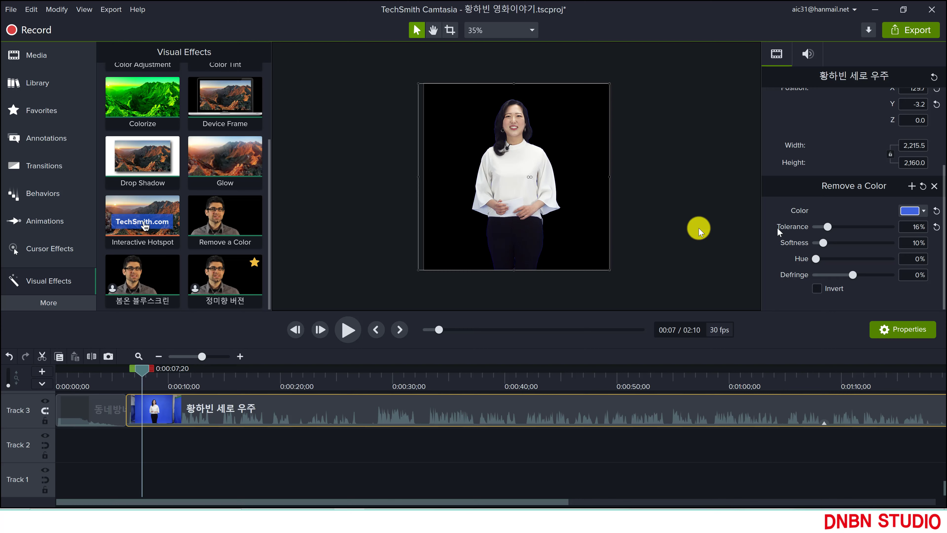
Place the 가상스튜디오 배경 video from the 다운로드 library on Track 2, starting beneath the announcer clip.
{"action": "left_click", "coordinate": [26, 85]}
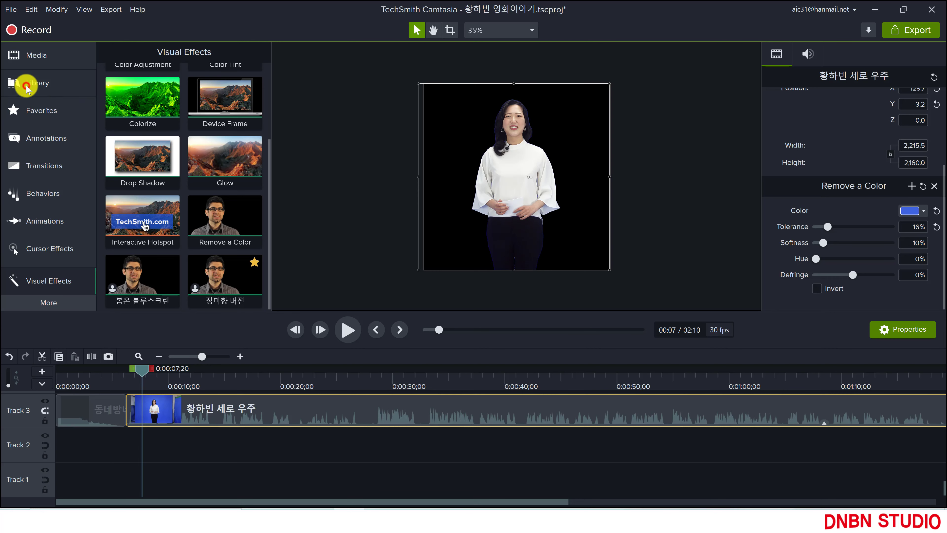
{"action": "left_click", "coordinate": [167, 77]}
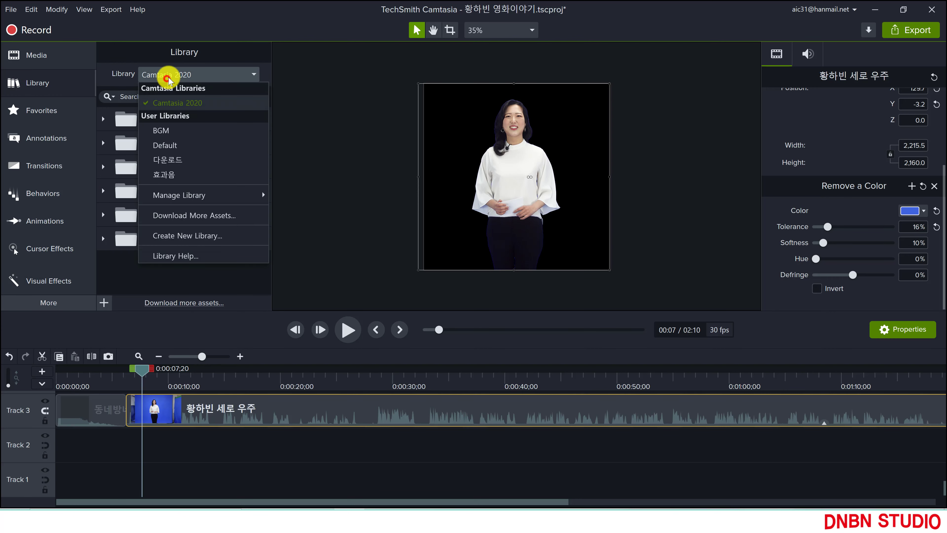
{"action": "left_click", "coordinate": [172, 159]}
{"action": "scroll", "coordinate": [194, 186], "scroll_direction": "down", "scroll_amount": 10}
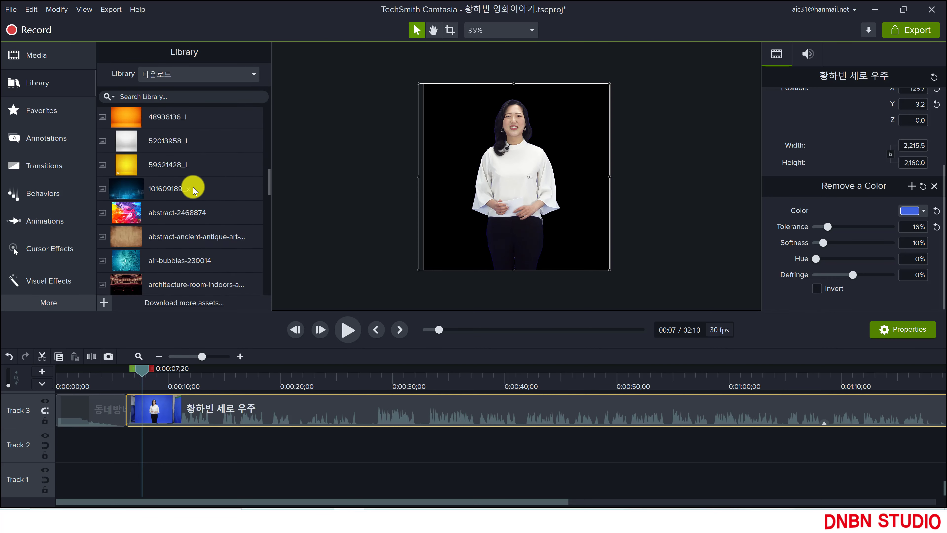
{"action": "scroll", "coordinate": [194, 186], "scroll_direction": "down", "scroll_amount": 10}
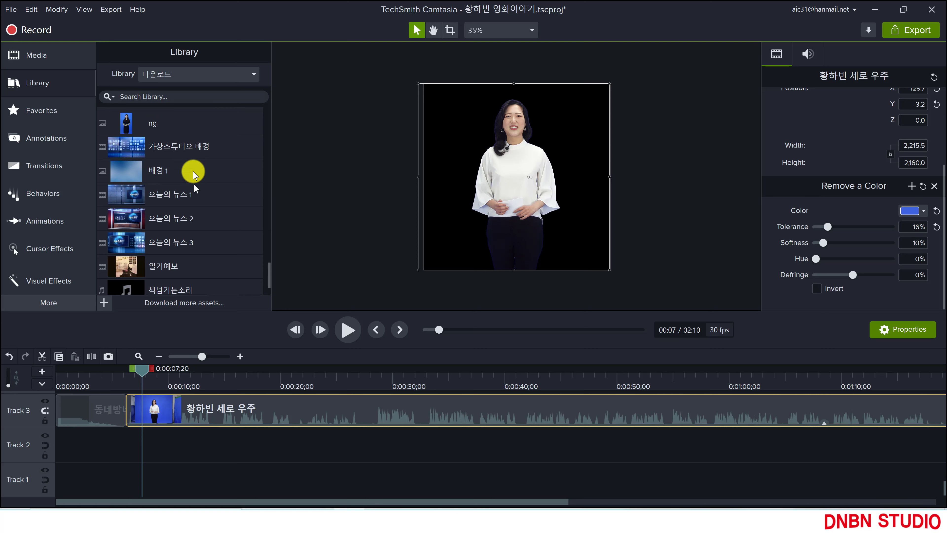
{"action": "left_click", "coordinate": [183, 152]}
{"action": "left_click_drag", "start_coordinate": [167, 160], "coordinate": [193, 449]}
Enlarge the studio background to about 405% scale and position it at about X 2,649, Y -51 so it covers the canvas.
{"action": "left_click_drag", "start_coordinate": [600, 177], "coordinate": [943, 184]}
{"action": "left_click_drag", "start_coordinate": [657, 185], "coordinate": [677, 178]}
{"action": "scroll", "coordinate": [629, 195], "scroll_direction": "down", "scroll_amount": 3}
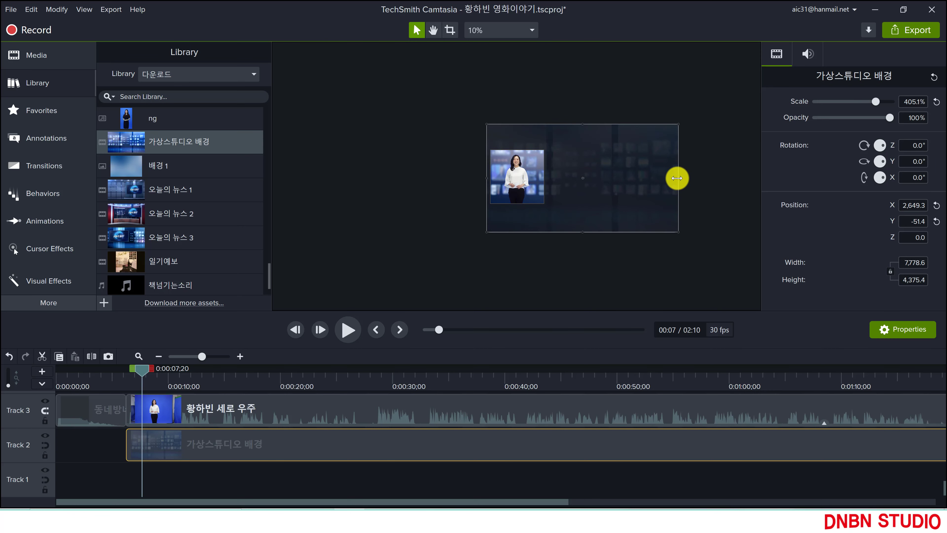
{"action": "scroll", "coordinate": [493, 183], "scroll_direction": "up", "scroll_amount": 5}
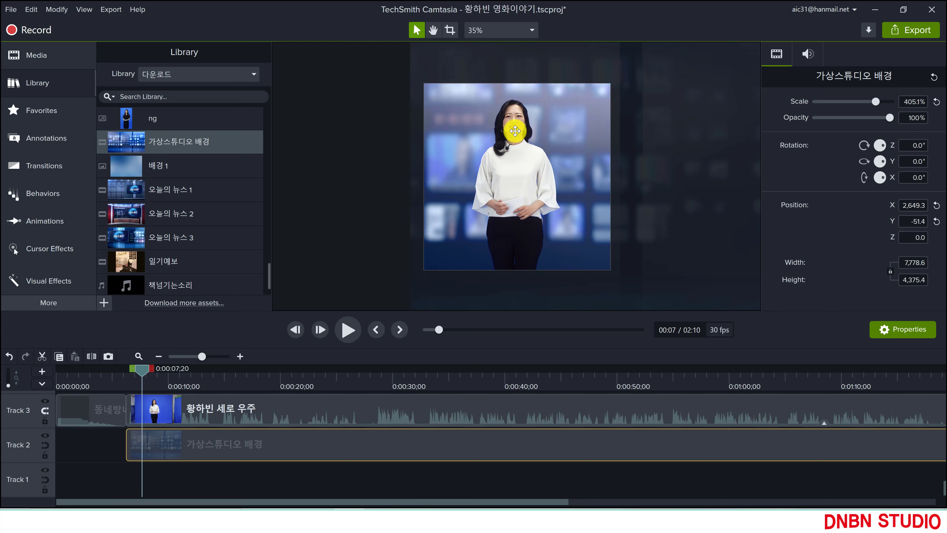
Enlarge the announcer to about 2,327 by 2,269 and shift her slightly right to about X 176 on the canvas.
{"action": "left_click", "coordinate": [515, 131]}
{"action": "left_click_drag", "start_coordinate": [514, 82], "coordinate": [513, 73]}
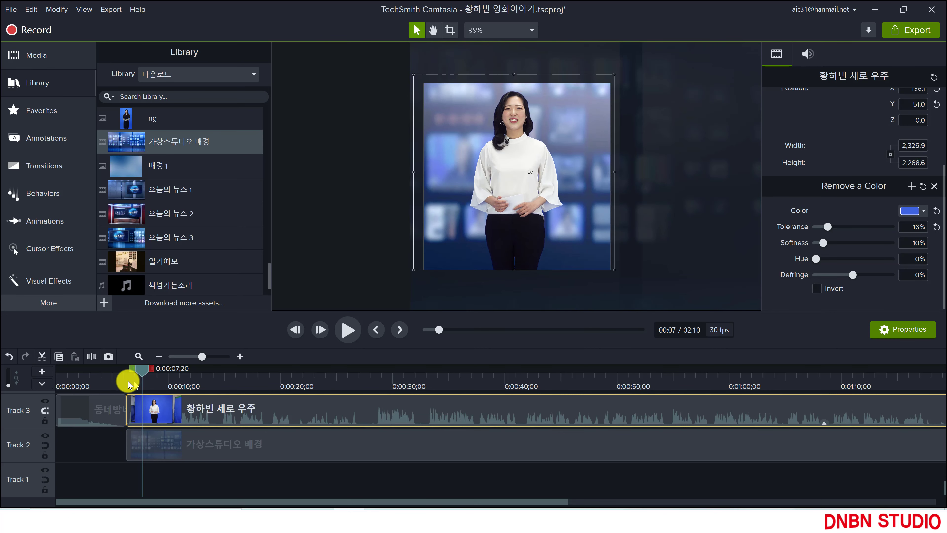
{"action": "left_click", "coordinate": [110, 380]}
{"action": "key", "text": "space"}
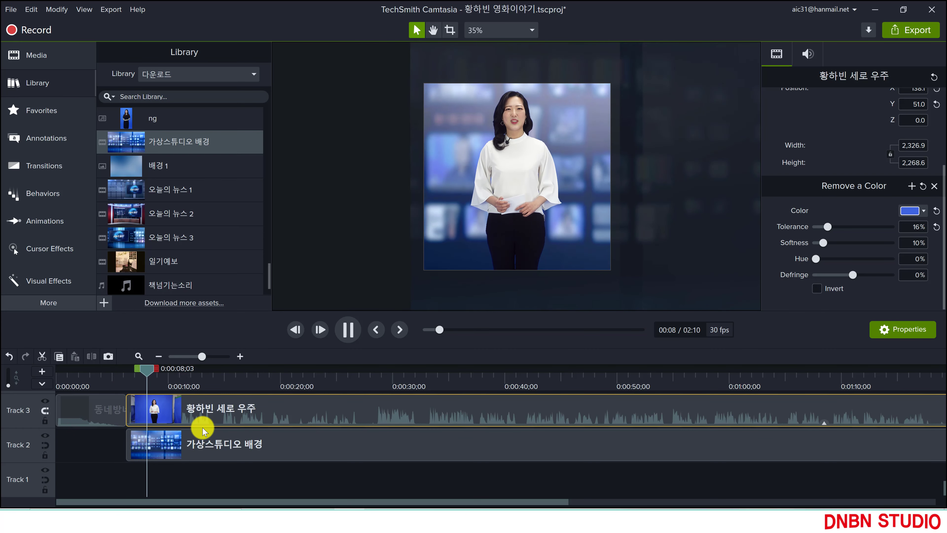
{"action": "left_click_drag", "start_coordinate": [475, 217], "coordinate": [477, 217]}
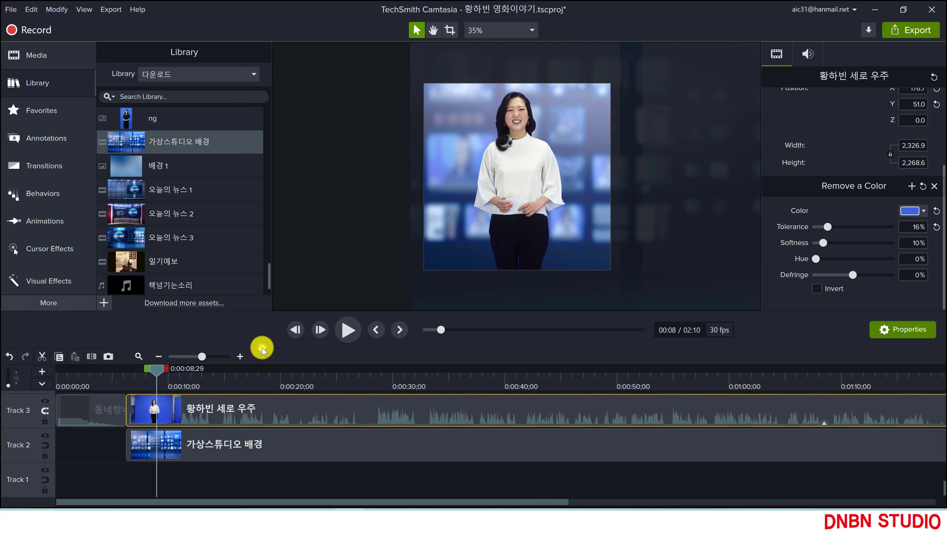
Play on to 0:00:14;00 and split both the announcer clip and the studio background there.
{"action": "key", "text": "space"}
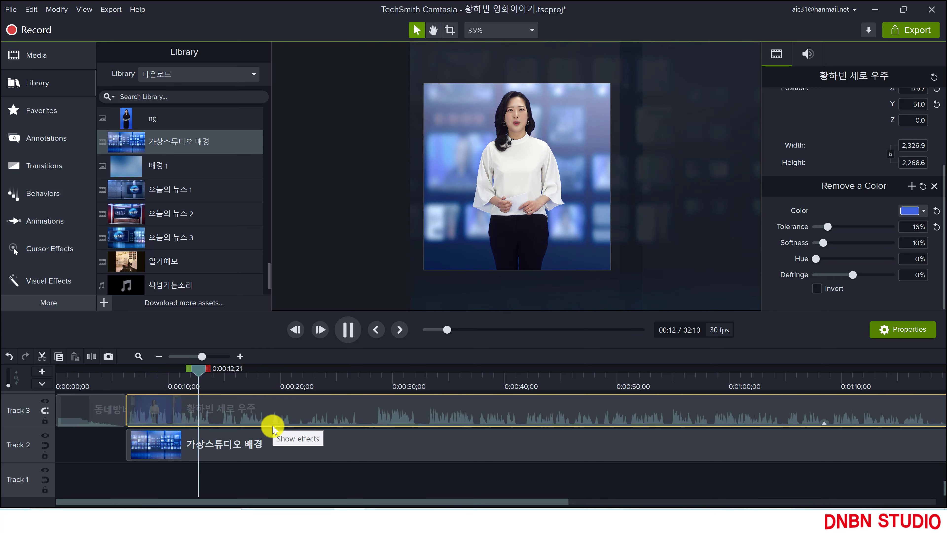
{"action": "key", "text": "space"}
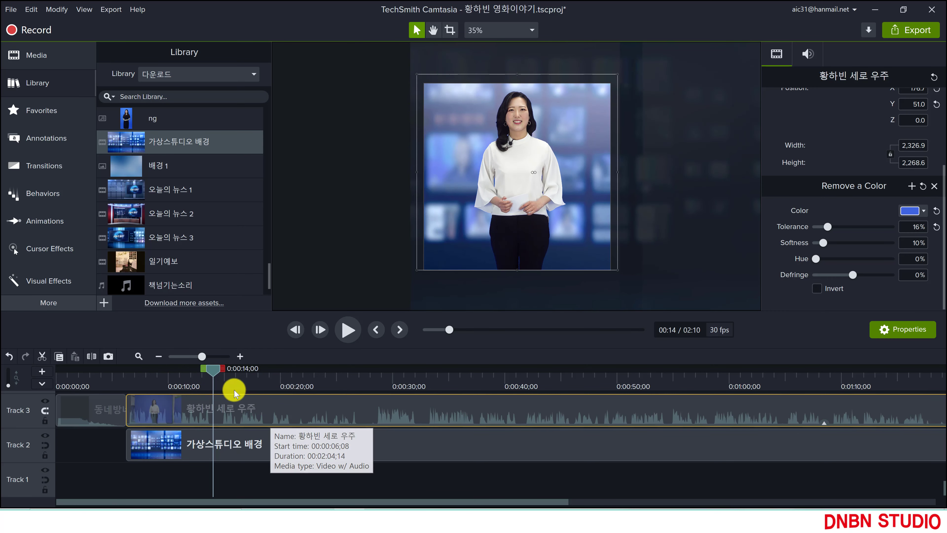
{"action": "left_click", "coordinate": [234, 444]}
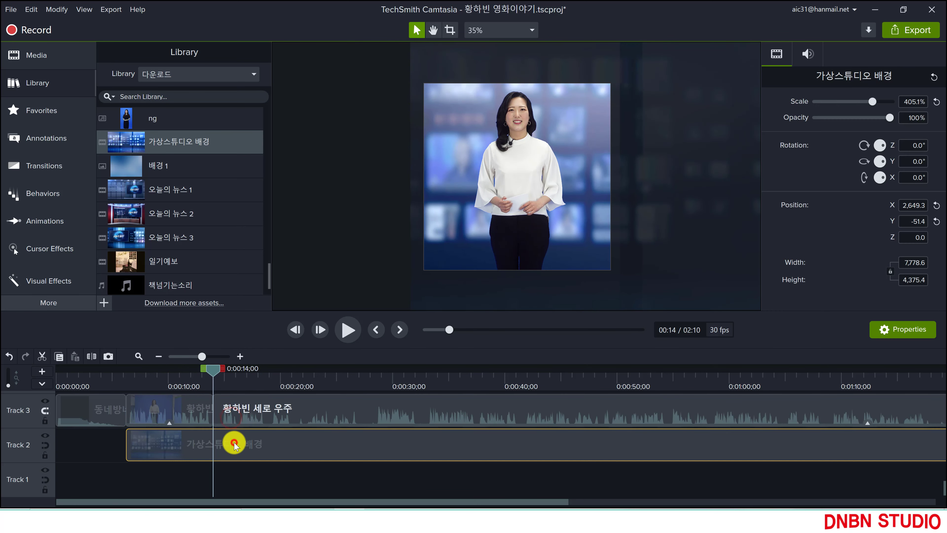
{"action": "left_click", "coordinate": [256, 408]}
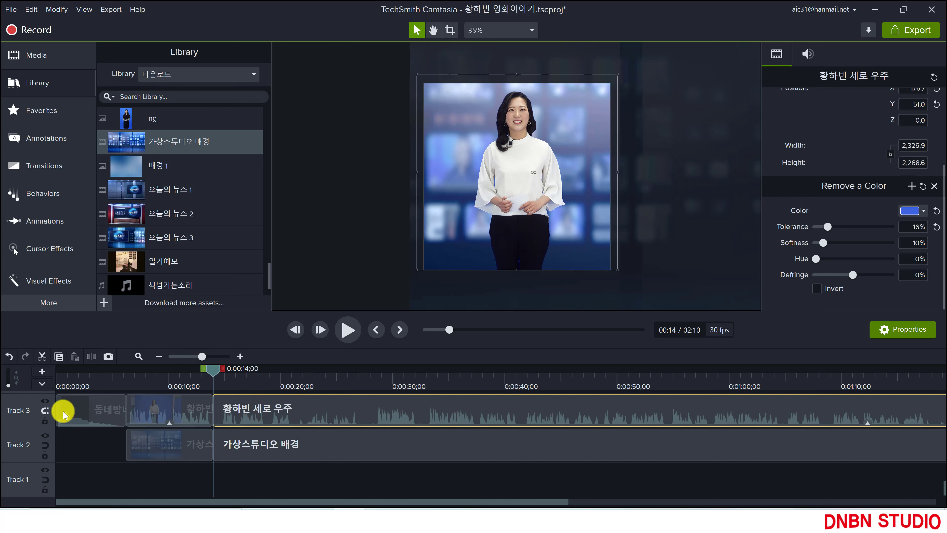
Turn off Track 3's magnetic snapping and move the later announcer and background segments to about 0:00:27, leaving a gap after the cut.
{"action": "left_click_drag", "start_coordinate": [216, 401], "coordinate": [46, 412]}
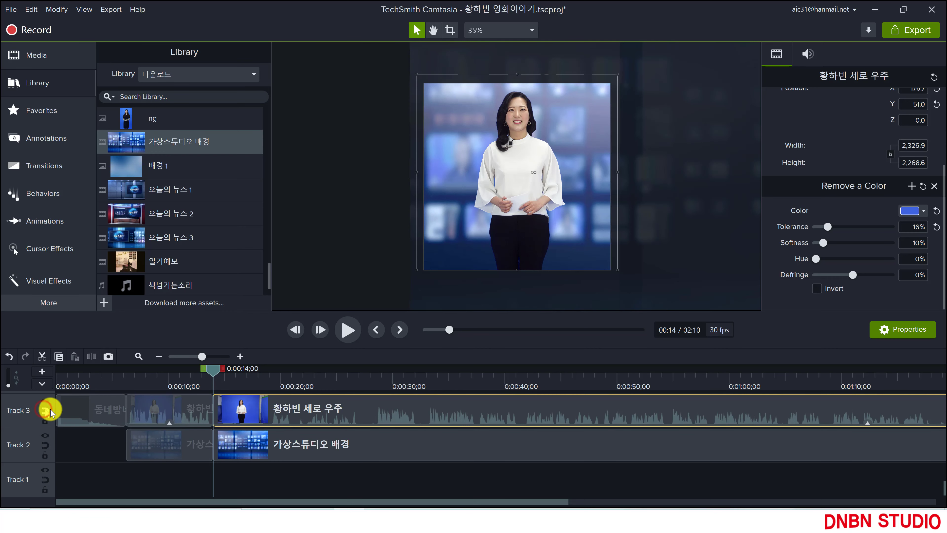
{"action": "left_click_drag", "start_coordinate": [292, 409], "coordinate": [444, 412]}
{"action": "left_click_drag", "start_coordinate": [286, 444], "coordinate": [400, 444]}
Show the project media, switch to File Explorer and browse the announcer's quick-access folder down to its opening videos.
{"action": "left_click", "coordinate": [36, 59]}
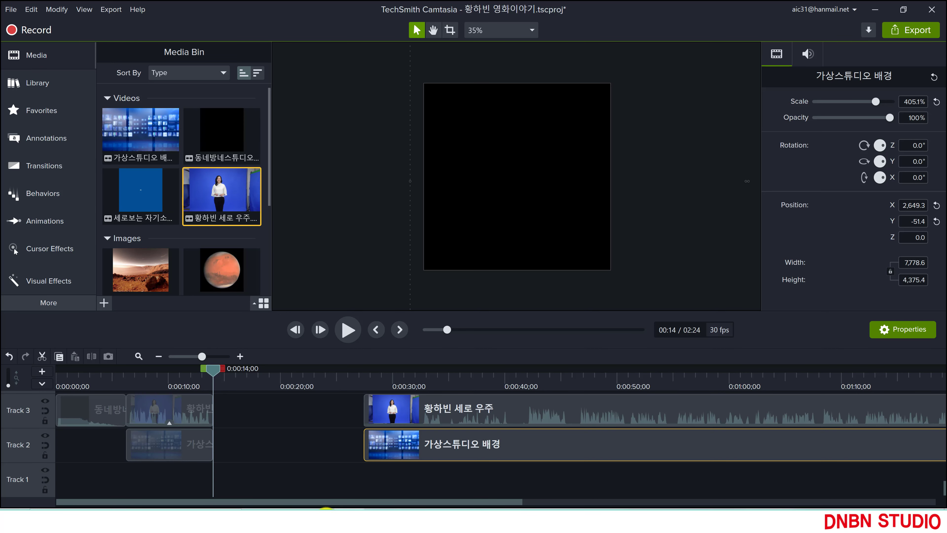
{"action": "left_click", "coordinate": [333, 509]}
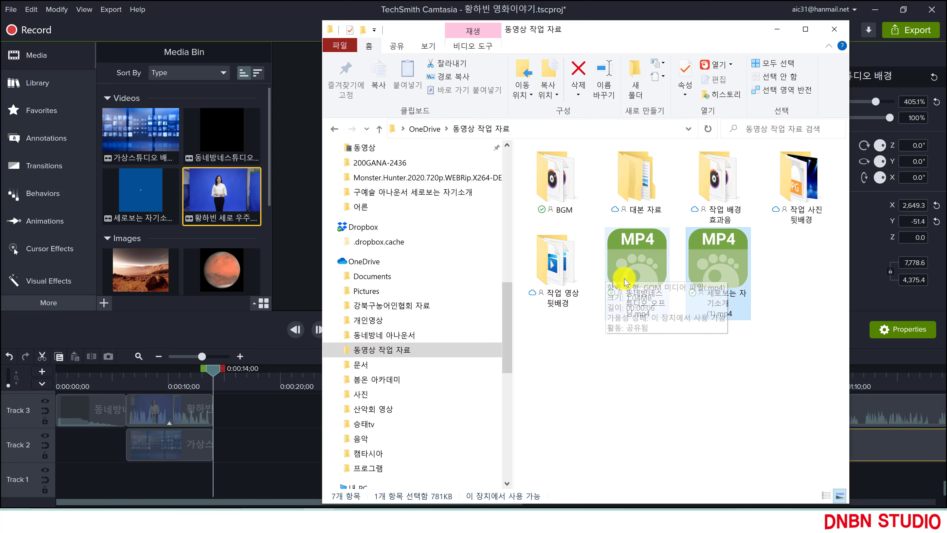
{"action": "scroll", "coordinate": [402, 262], "scroll_direction": "up", "scroll_amount": 15}
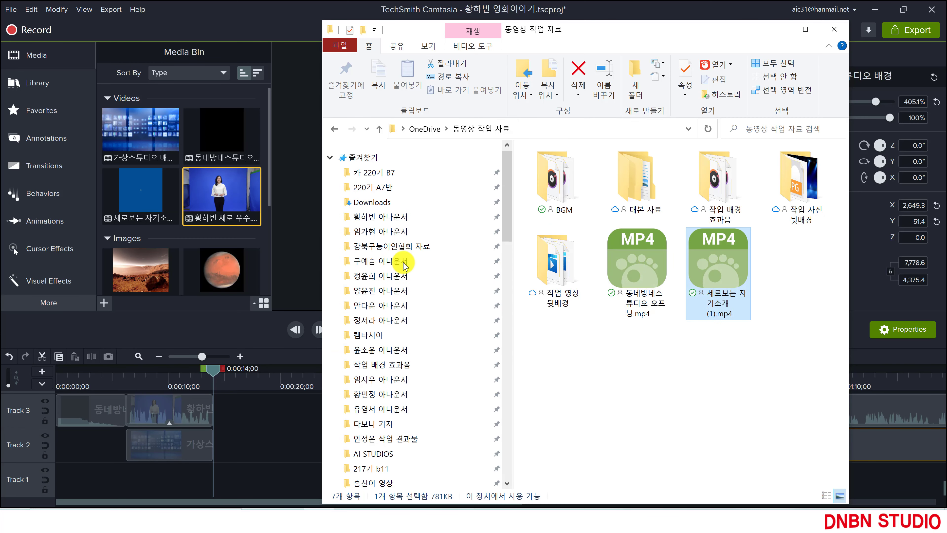
{"action": "left_click", "coordinate": [380, 217]}
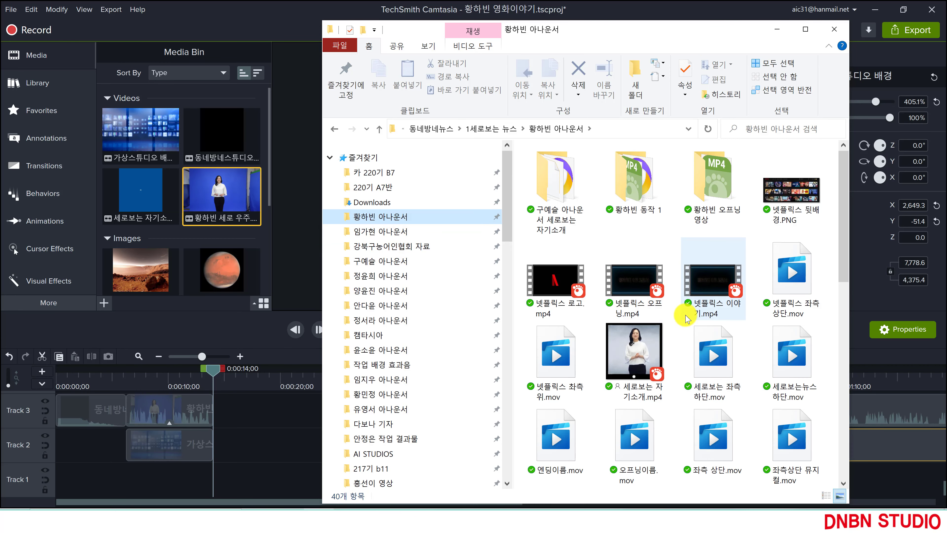
{"action": "scroll", "coordinate": [711, 311], "scroll_direction": "down", "scroll_amount": 5}
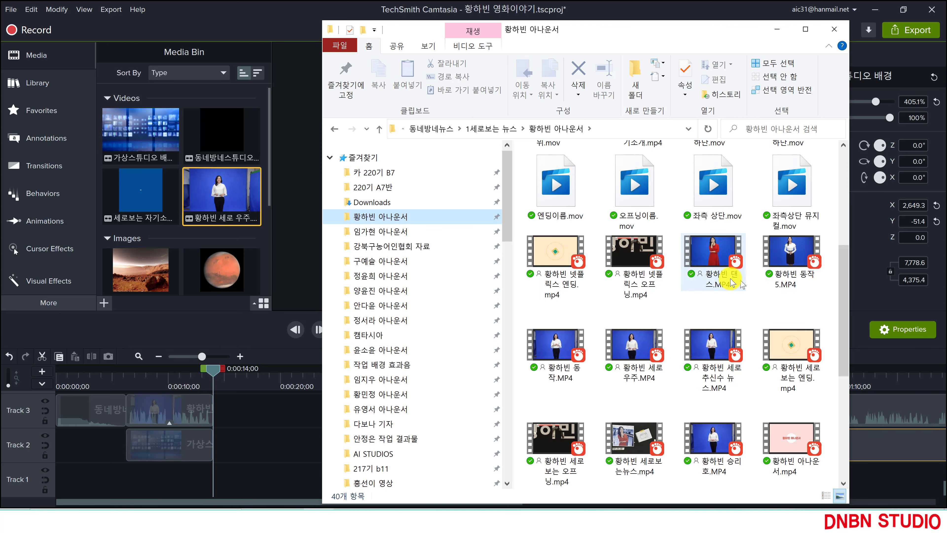
{"action": "scroll", "coordinate": [731, 284], "scroll_direction": "down", "scroll_amount": 3}
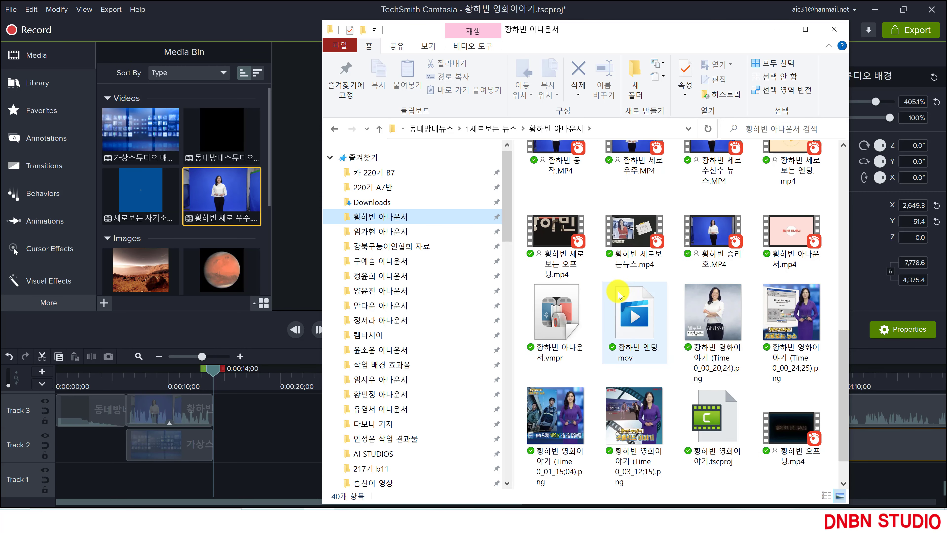
Preview the announcer's 세로보는 오프닝.mp4 video in GOM Player and close the player.
{"action": "left_click", "coordinate": [554, 235]}
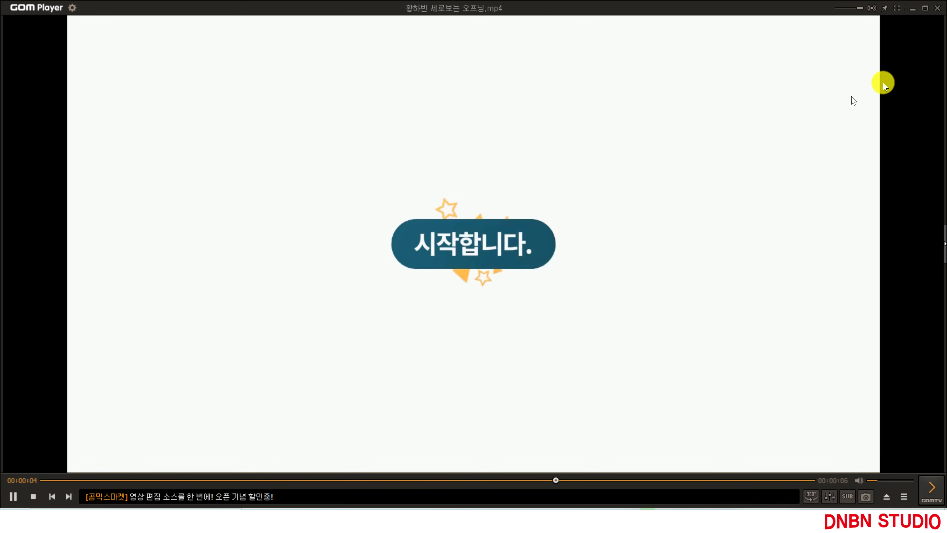
{"action": "left_click", "coordinate": [937, 8]}
{"action": "double_click", "coordinate": [579, 240]}
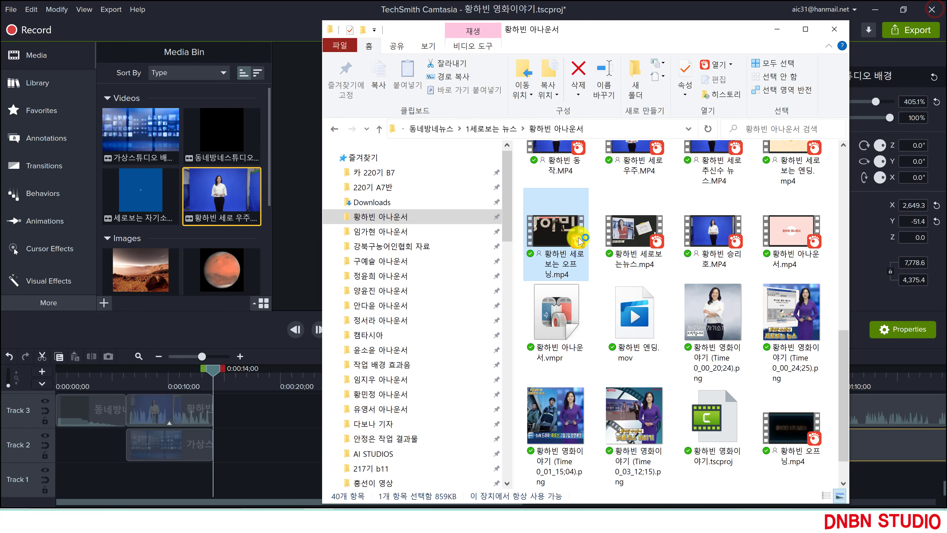
Import the announcer's 세로보는 오프닝.mp4 from File Explorer into the Camtasia media bin and close the pop-up browser page.
{"action": "left_click_drag", "start_coordinate": [558, 233], "coordinate": [261, 257]}
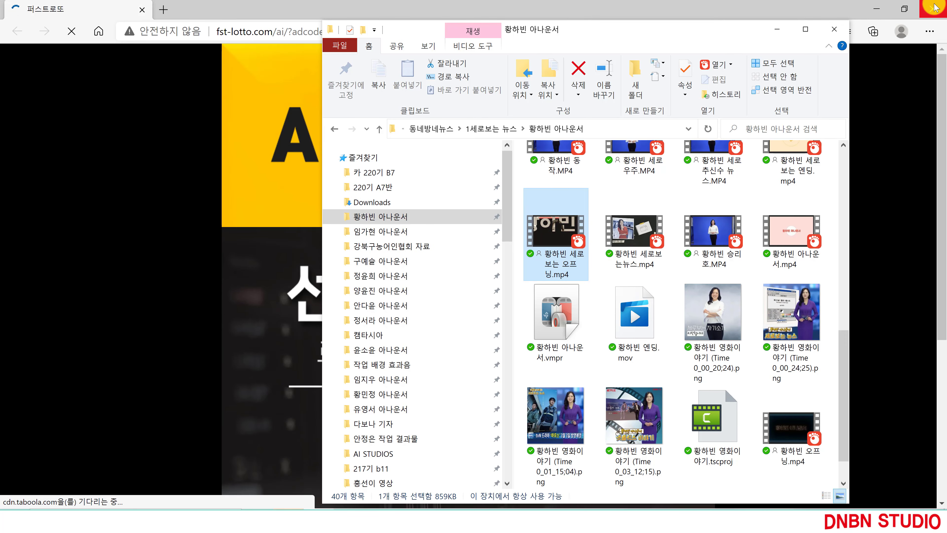
{"action": "left_click", "coordinate": [934, 8]}
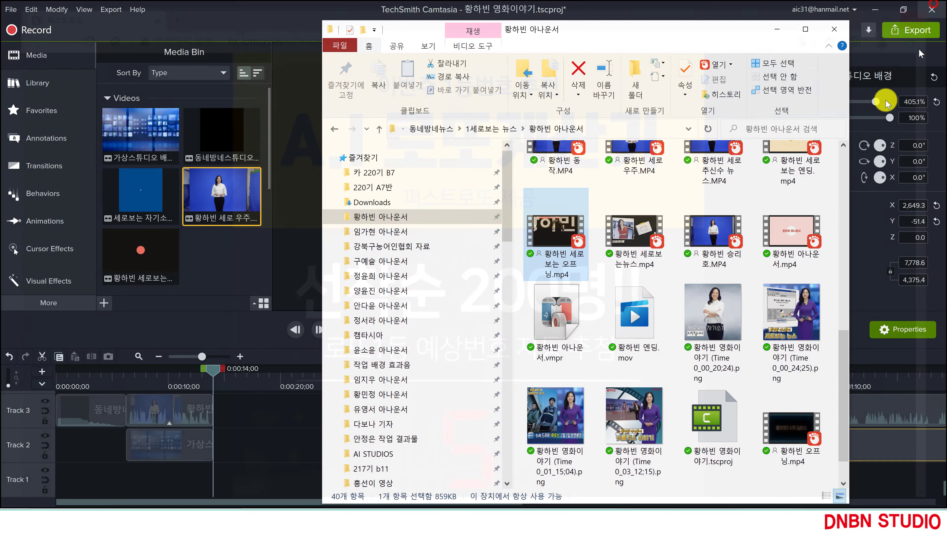
{"action": "left_click", "coordinate": [217, 266]}
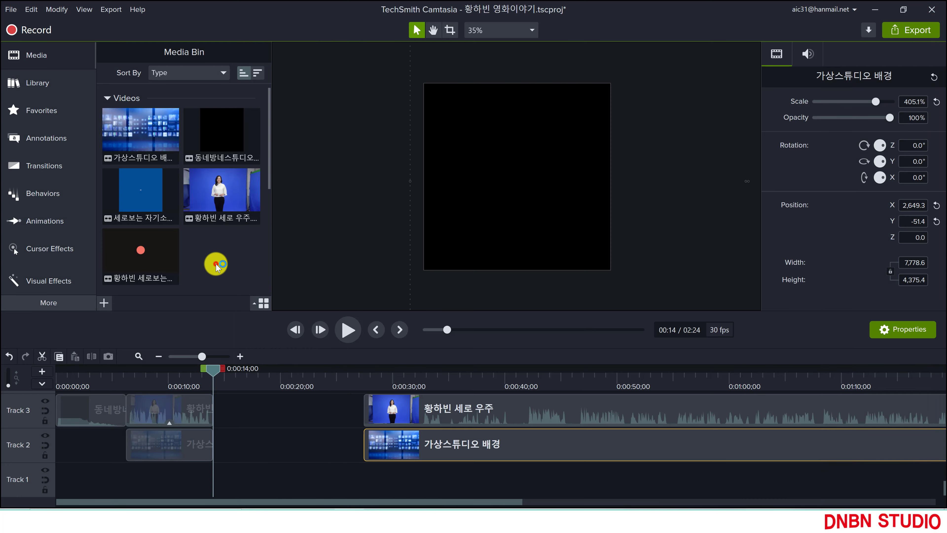
Place the imported opening clip on Track 3 at 0:00:14;00 and turn on that track's magnetic snapping to close the gap.
{"action": "left_click", "coordinate": [137, 254]}
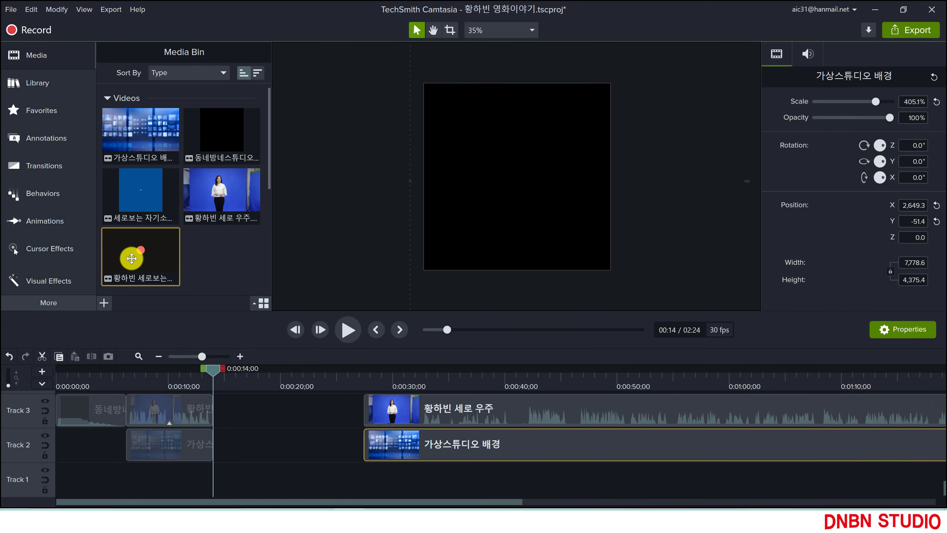
{"action": "left_click_drag", "start_coordinate": [137, 254], "coordinate": [251, 411]}
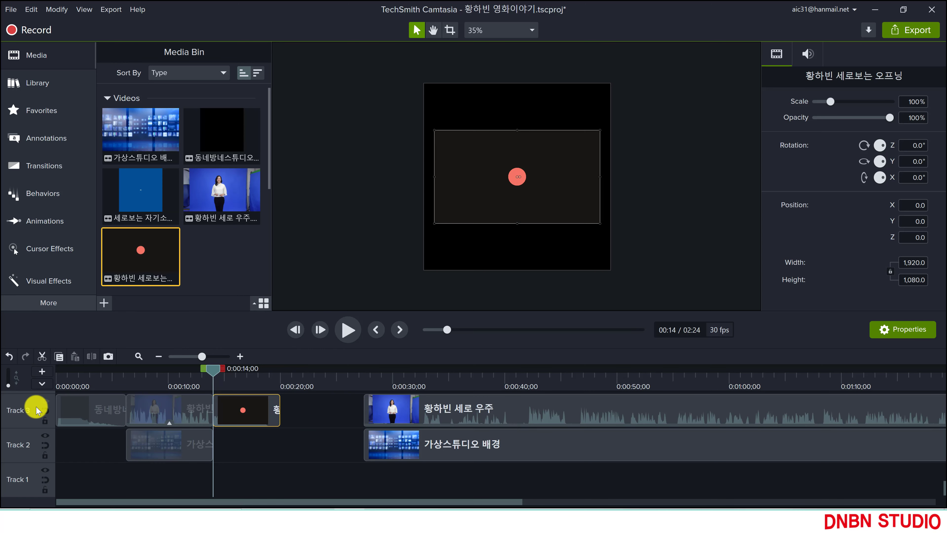
{"action": "left_click", "coordinate": [45, 412]}
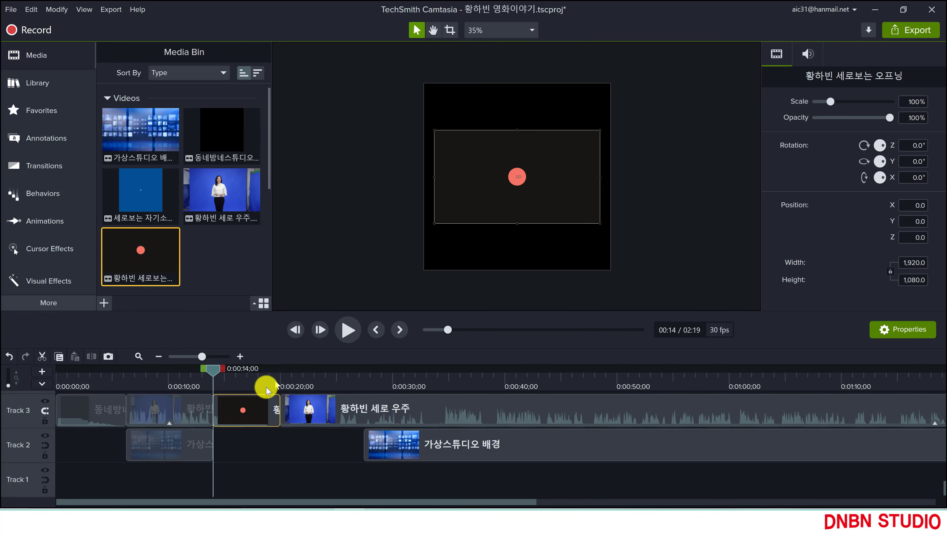
Enlarge the inserted opening clip to 200% scale, centred on the canvas so it fills the full height.
{"action": "left_click", "coordinate": [237, 381]}
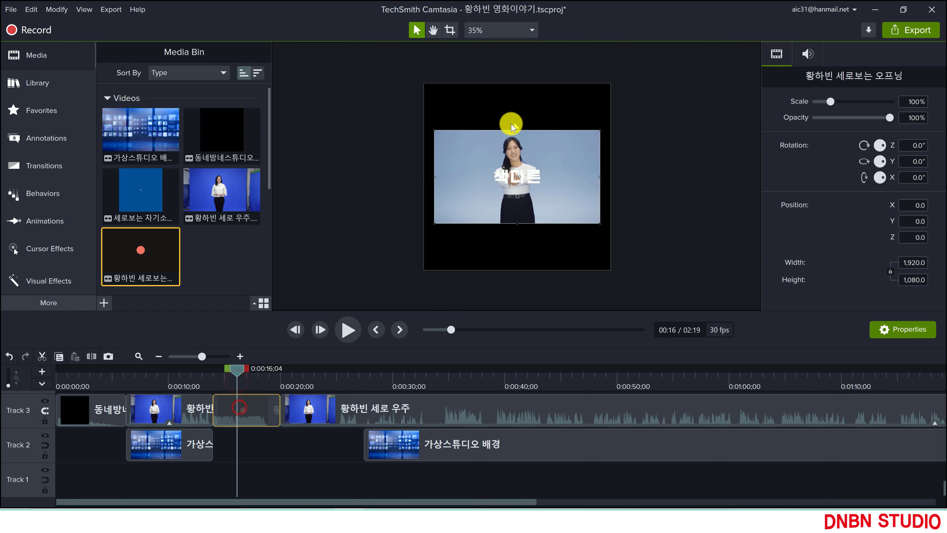
{"action": "left_click_drag", "start_coordinate": [516, 130], "coordinate": [516, 84]}
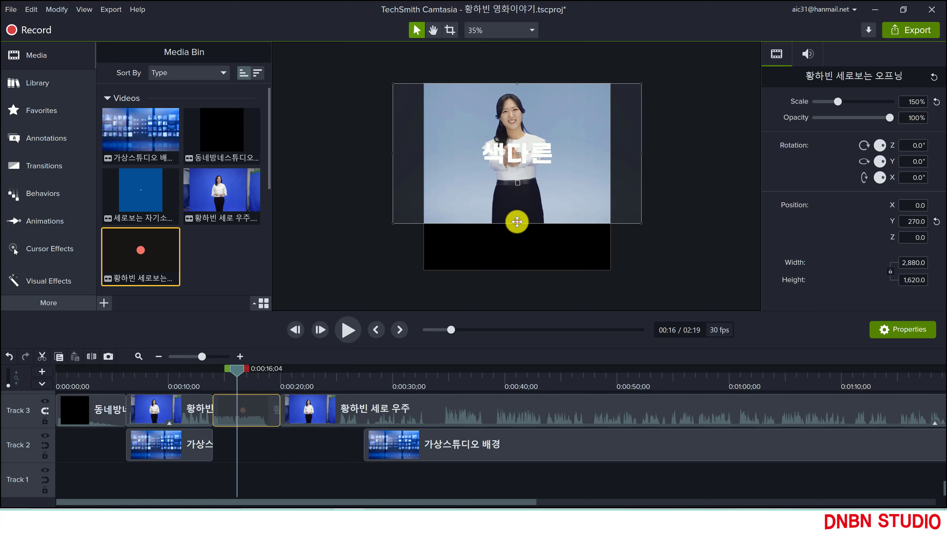
{"action": "left_click_drag", "start_coordinate": [517, 223], "coordinate": [519, 270]}
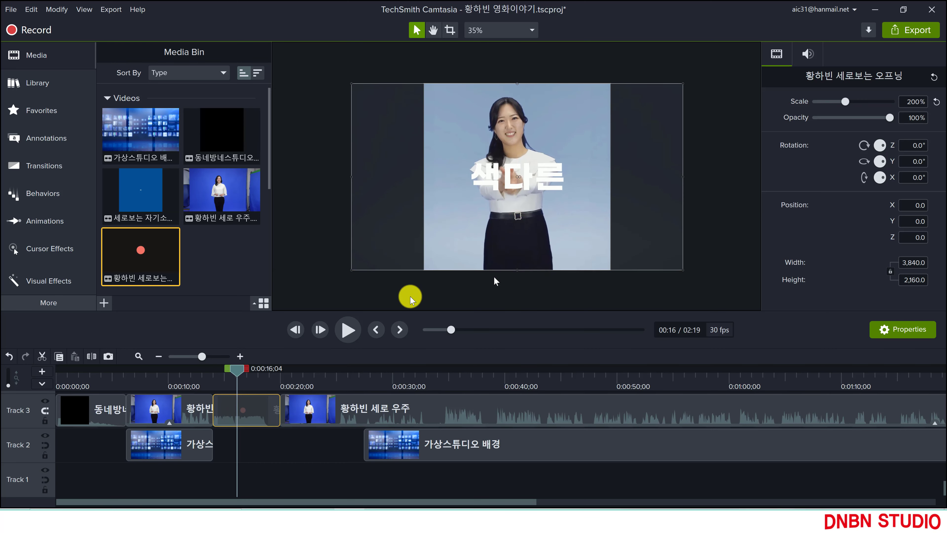
Play through the inserted opening clip and move the later studio background to 0:00:20, aligned with the announcer segment's start.
{"action": "left_click", "coordinate": [196, 387]}
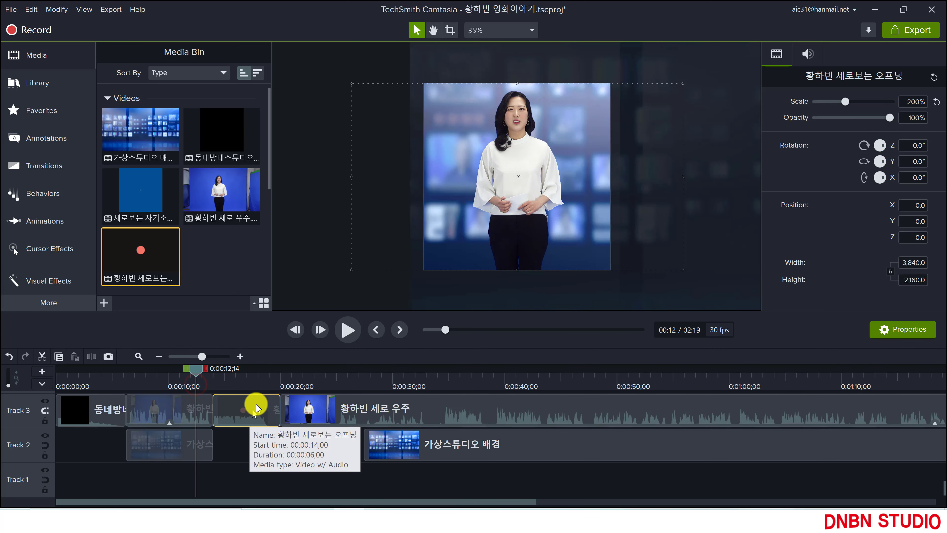
{"action": "key", "text": "space"}
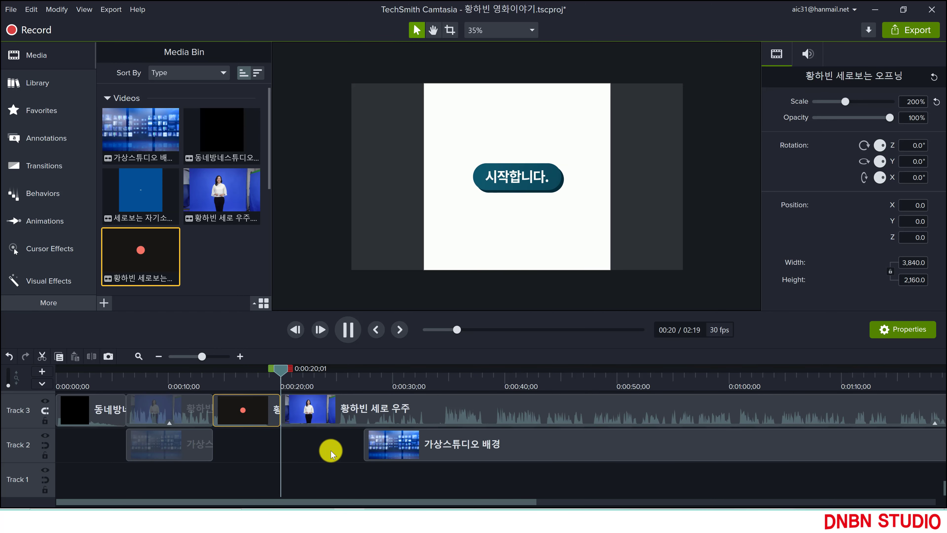
{"action": "key", "text": "space"}
{"action": "left_click_drag", "start_coordinate": [390, 445], "coordinate": [335, 448]}
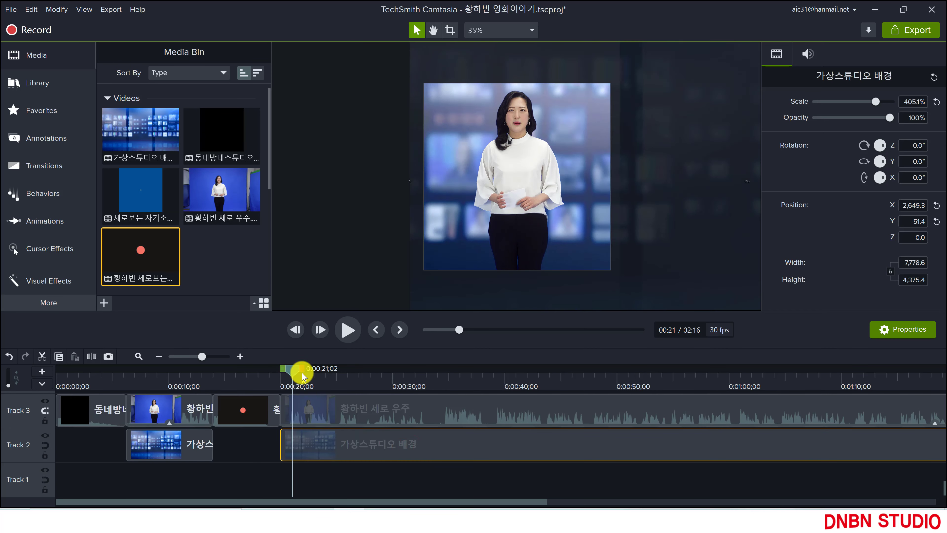
{"action": "left_click_drag", "start_coordinate": [292, 371], "coordinate": [285, 369]}
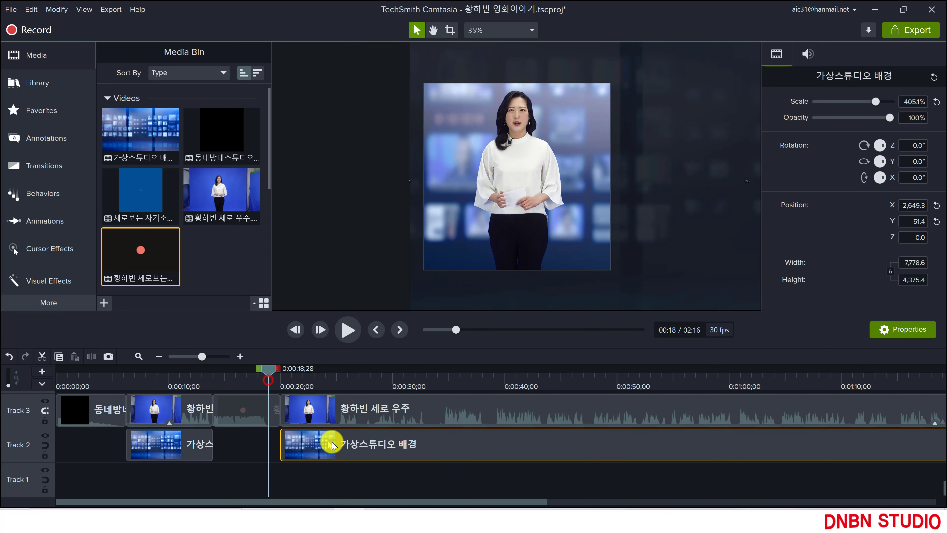
Shift the later announcer segment to the right side of the canvas, at about X 705 and Y 51.
{"action": "left_click", "coordinate": [327, 408]}
{"action": "left_click", "coordinate": [304, 377]}
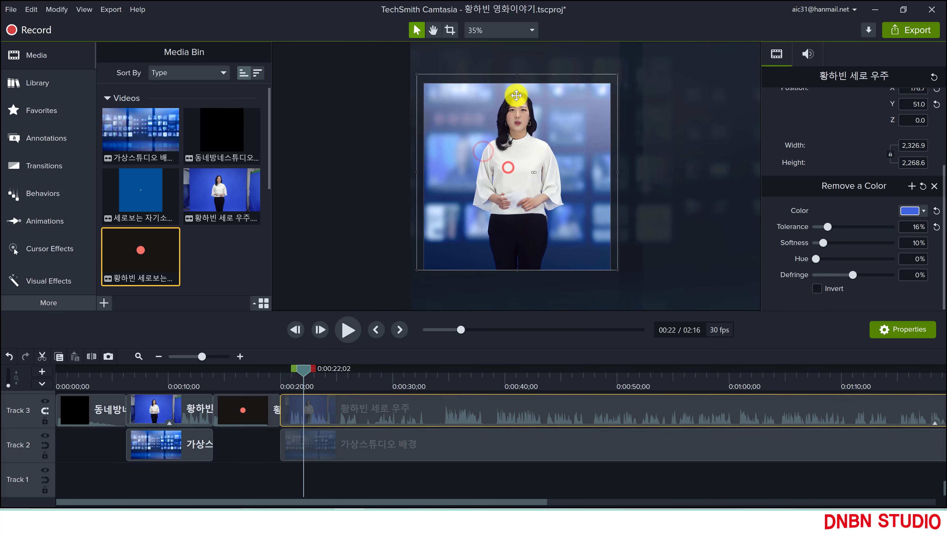
{"action": "left_click_drag", "start_coordinate": [509, 150], "coordinate": [551, 150]}
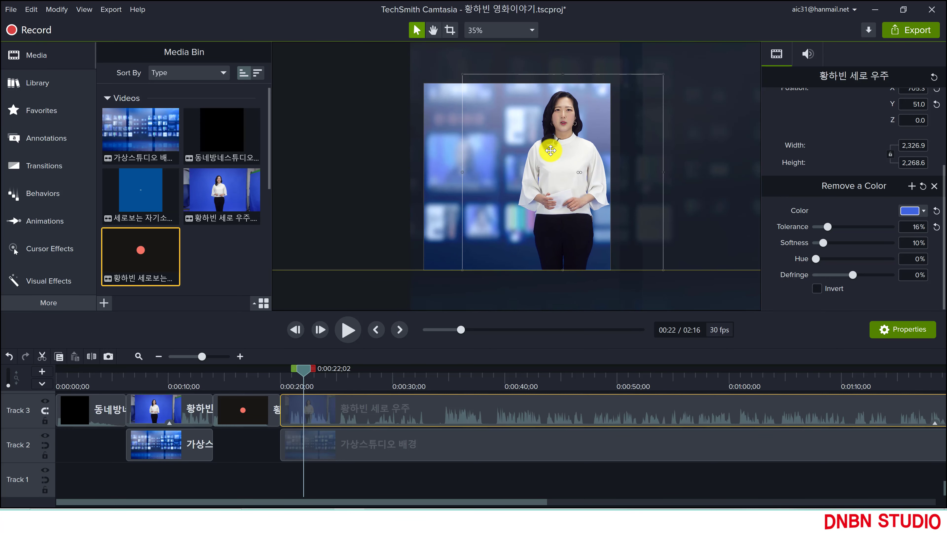
{"action": "left_click", "coordinate": [330, 172]}
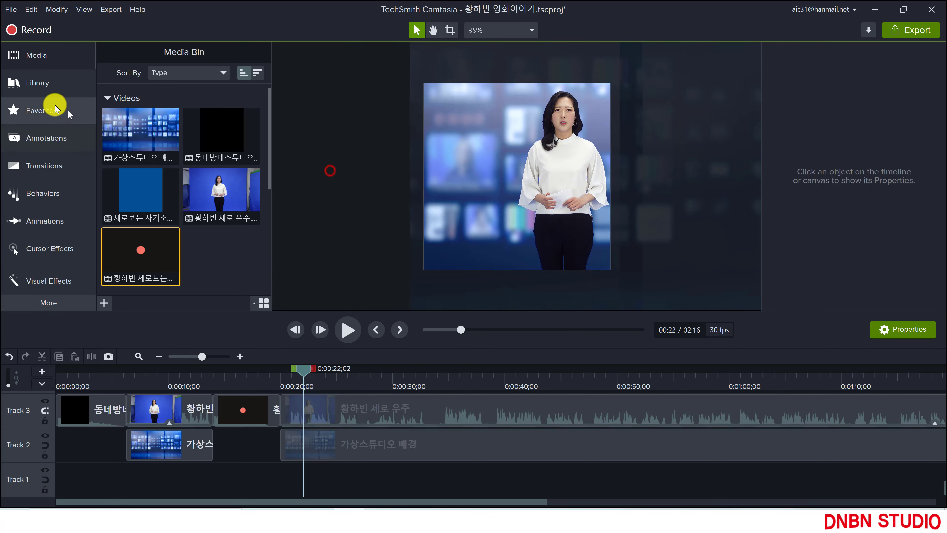
Locate 1.jpg among the media bin images and move the later studio background straight down to Track 1, freeing Track 2.
{"action": "left_click", "coordinate": [37, 56]}
{"action": "left_click", "coordinate": [34, 56]}
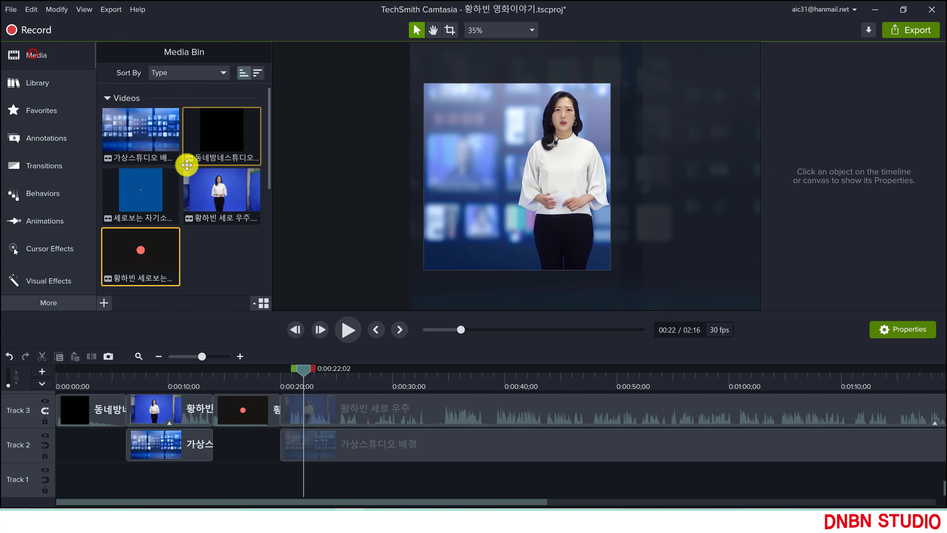
{"action": "scroll", "coordinate": [186, 246], "scroll_direction": "down", "scroll_amount": 5}
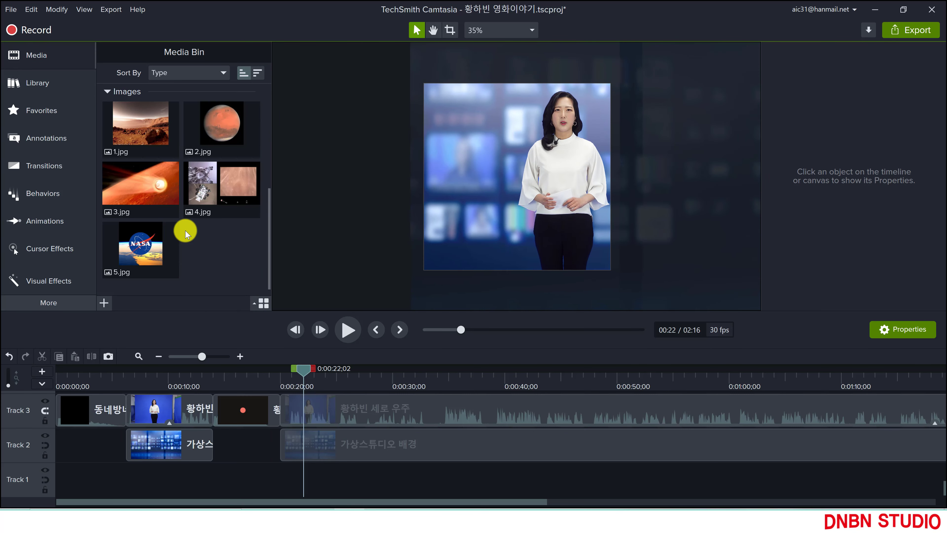
{"action": "scroll", "coordinate": [185, 234], "scroll_direction": "up", "scroll_amount": 1}
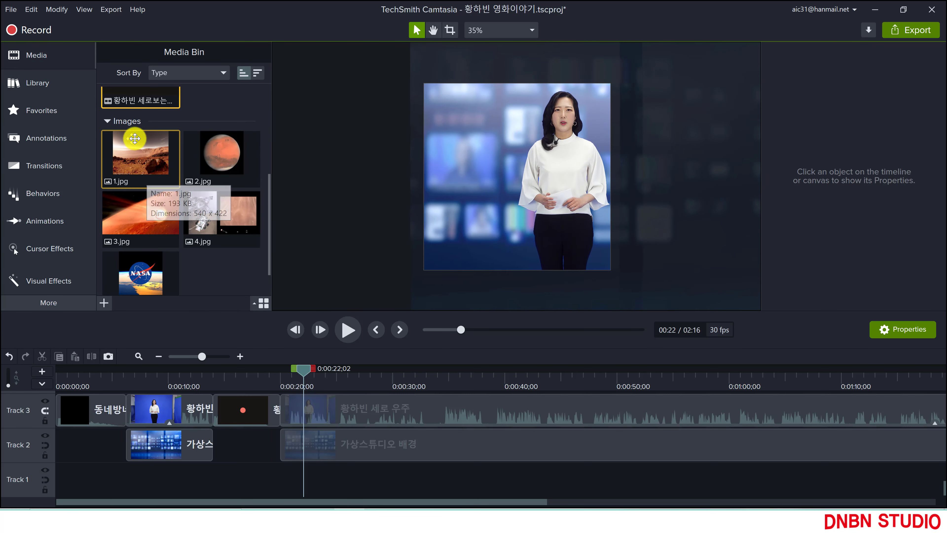
{"action": "left_click", "coordinate": [141, 159]}
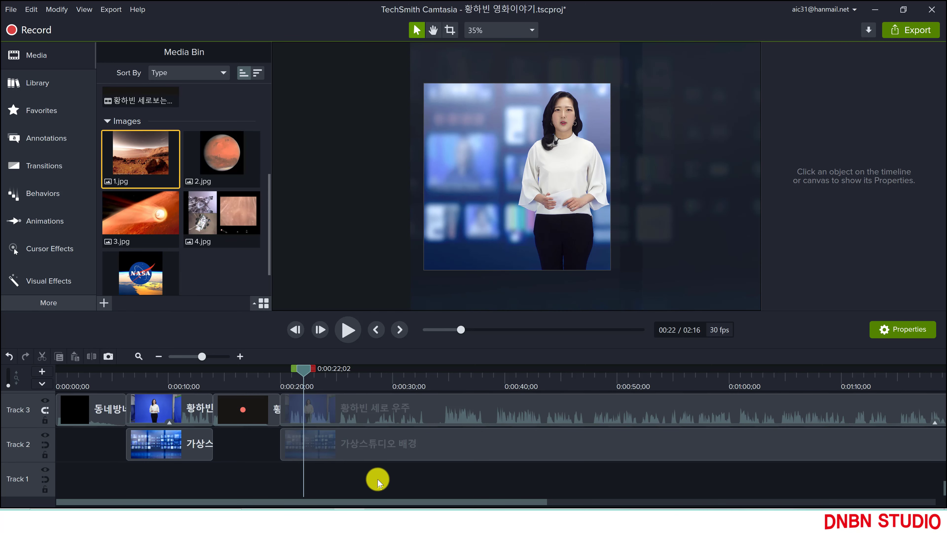
{"action": "left_click", "coordinate": [336, 444]}
{"action": "left_click_drag", "start_coordinate": [337, 445], "coordinate": [336, 479]}
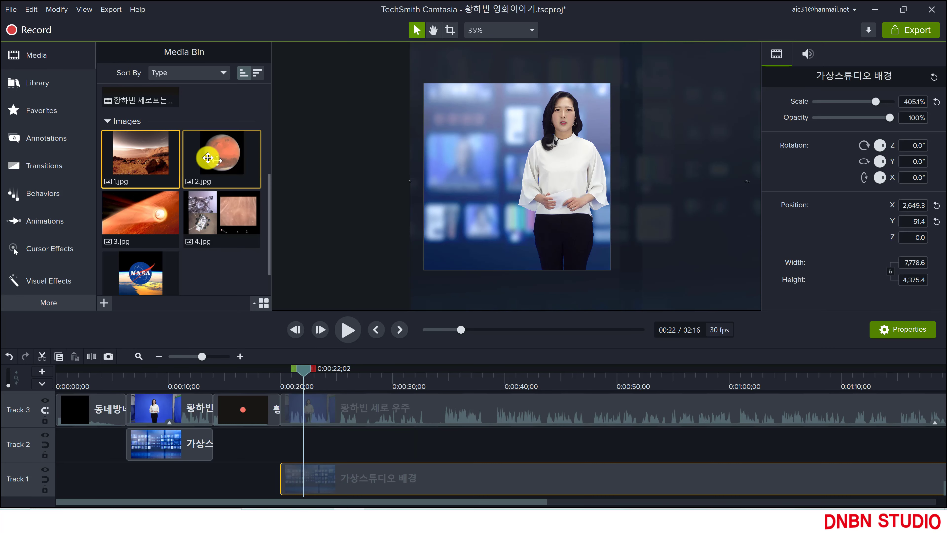
Insert 1.jpg on Track 2 at 0:00:20 and enlarge it to about 223% beside the announcer, at about X -478, Y 131.
{"action": "left_click_drag", "start_coordinate": [135, 158], "coordinate": [282, 454]}
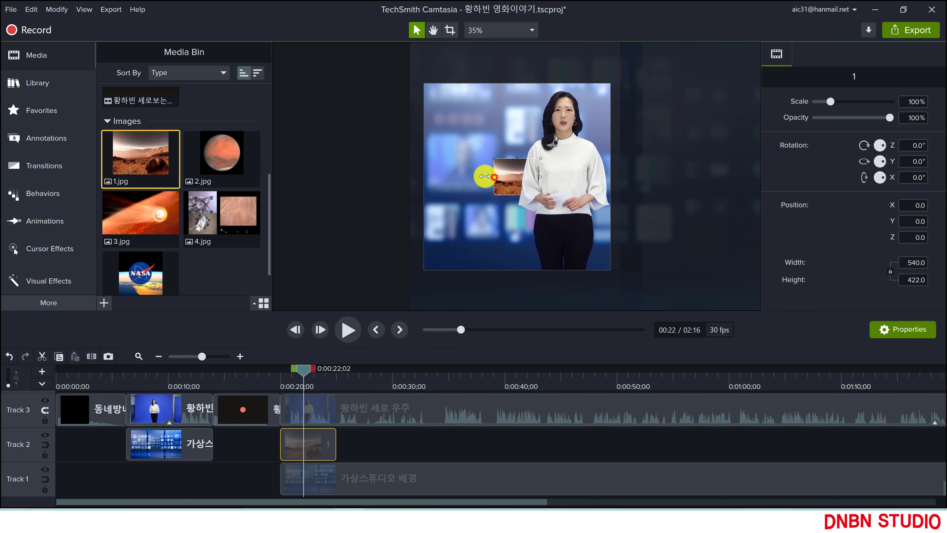
{"action": "left_click_drag", "start_coordinate": [485, 176], "coordinate": [424, 175]}
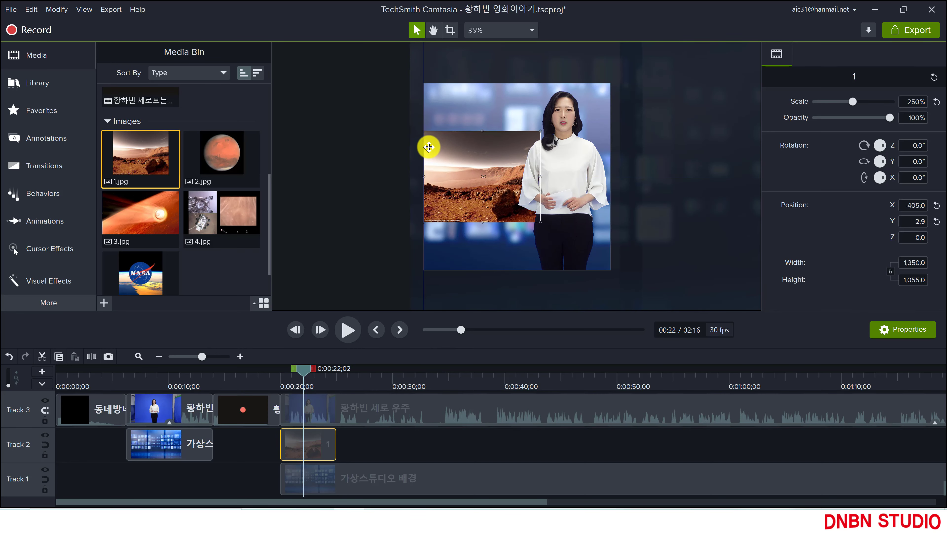
{"action": "left_click_drag", "start_coordinate": [429, 147], "coordinate": [529, 165]}
Try the Mars picture above the announcer on Track 4, return it to Track 2 and enlarge it to about 243%.
{"action": "left_click_drag", "start_coordinate": [321, 451], "coordinate": [304, 412]}
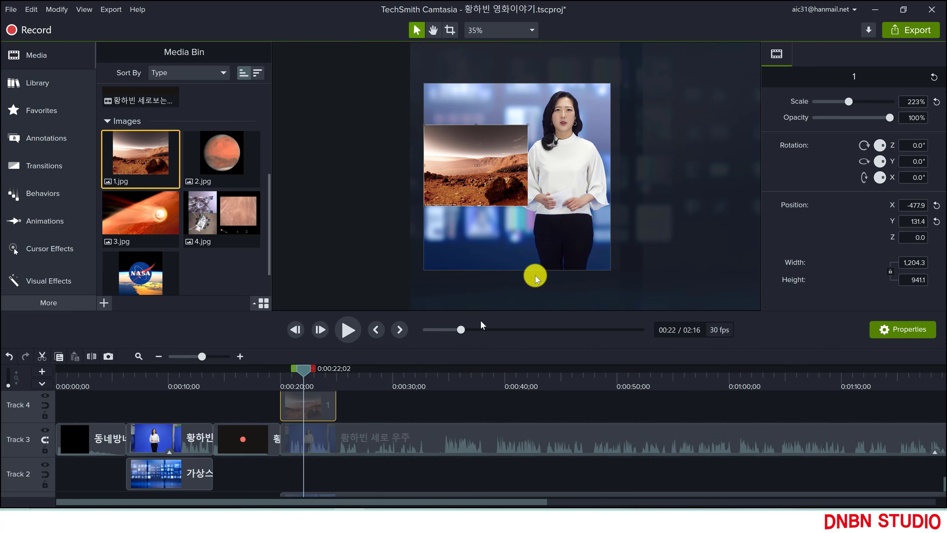
{"action": "mouse_move", "coordinate": [527, 166]}
{"action": "left_mouse_down"}
{"action": "mouse_move", "coordinate": [571, 165]}
{"action": "mouse_move", "coordinate": [531, 168]}
{"action": "left_mouse_up"}
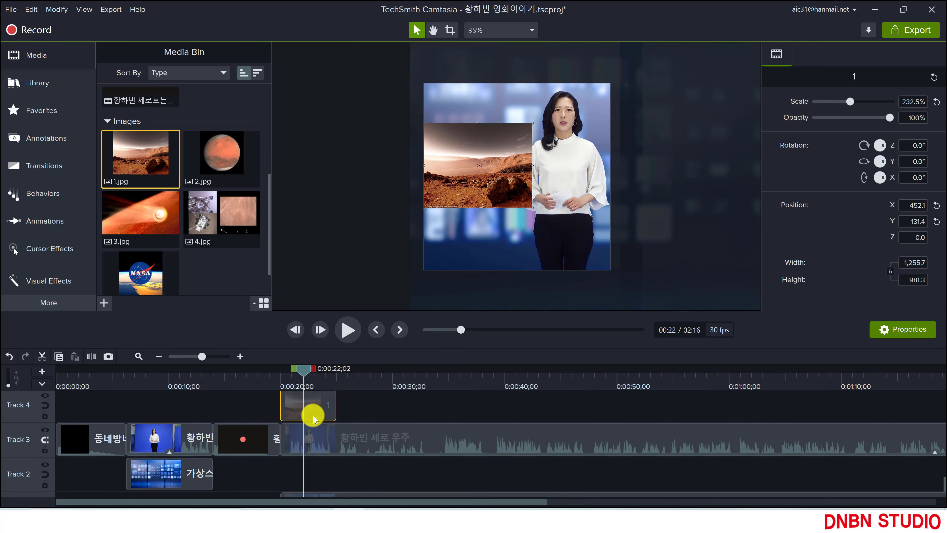
{"action": "left_click_drag", "start_coordinate": [313, 434], "coordinate": [319, 473]}
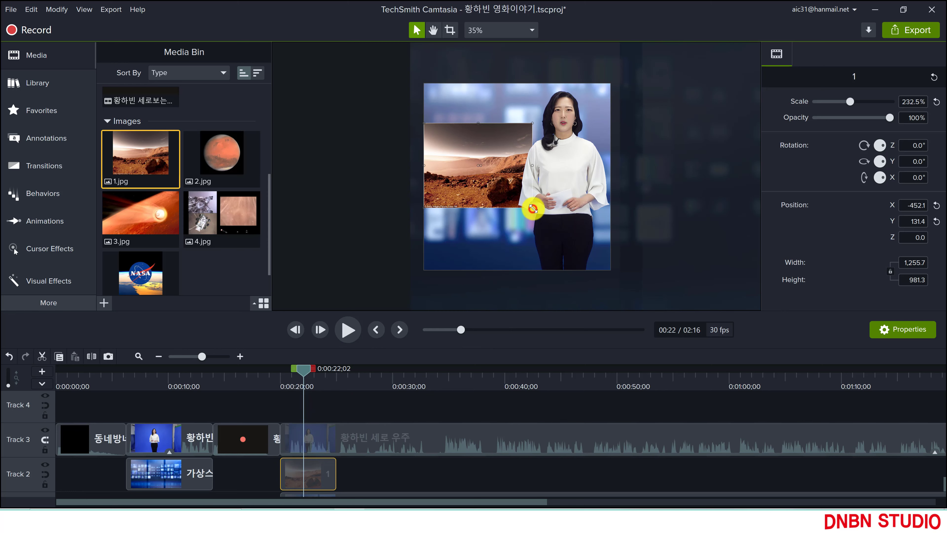
{"action": "left_click_drag", "start_coordinate": [533, 209], "coordinate": [537, 211]}
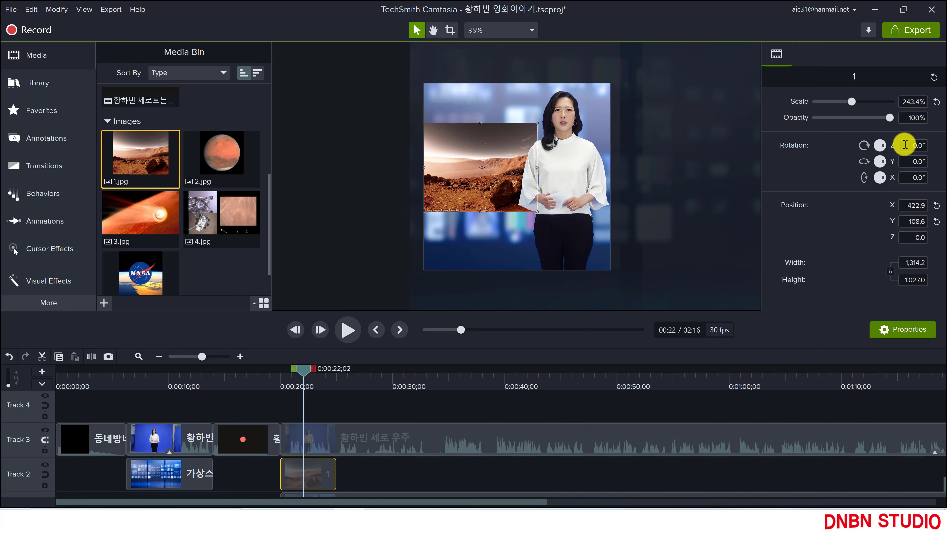
Rotate the Mars picture 20° about Y and refit it beside the announcer at 231.6% scale, X -417.3, Y 123.4.
{"action": "left_click", "coordinate": [910, 161]}
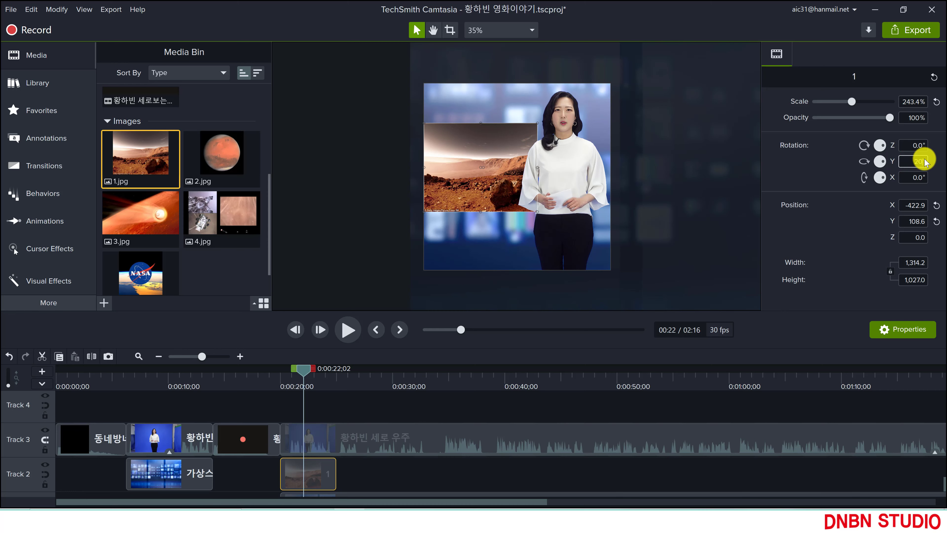
{"action": "key", "text": "Return"}
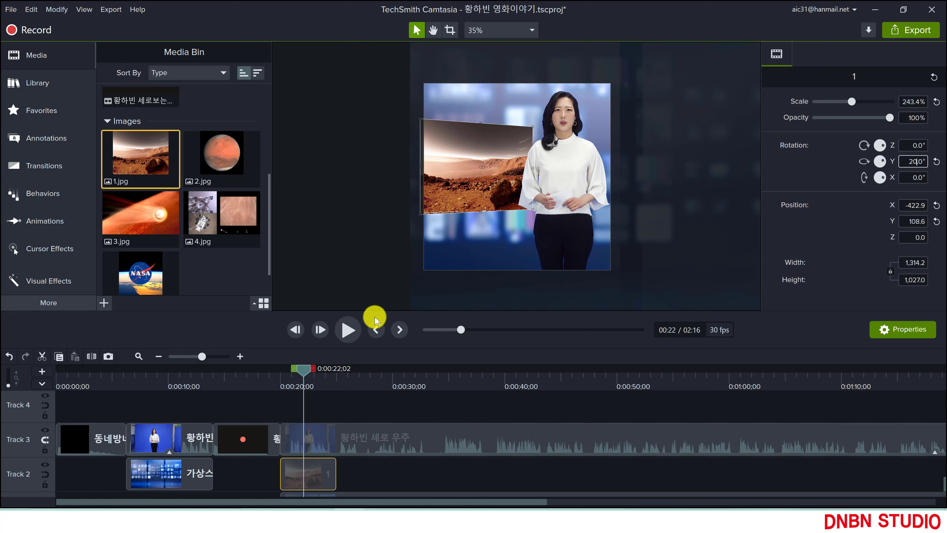
{"action": "left_click", "coordinate": [326, 469]}
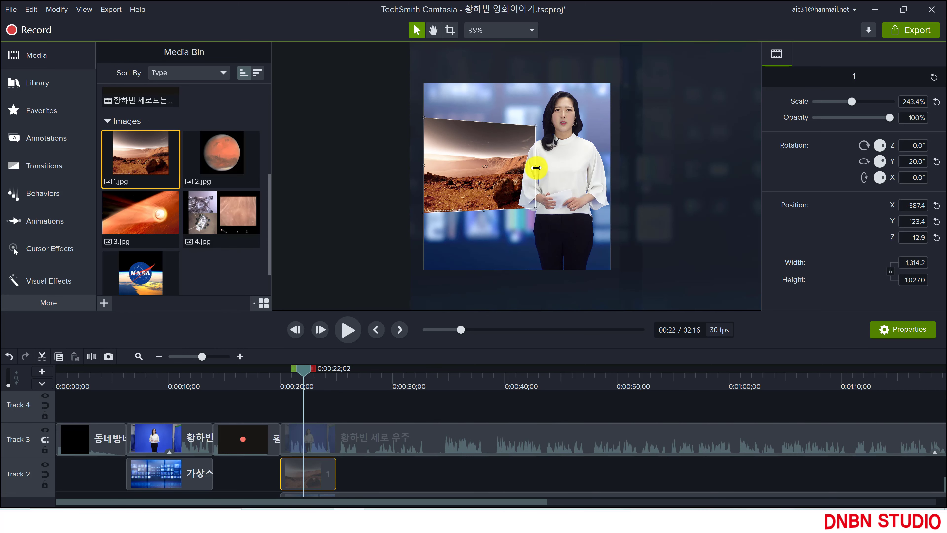
Switch to the messenger chat and copy the script's headline, "화성 탐사선 퍼시비어런스, 화성의 바람소리를 보내오다".
{"action": "key", "text": "alt+Tab"}
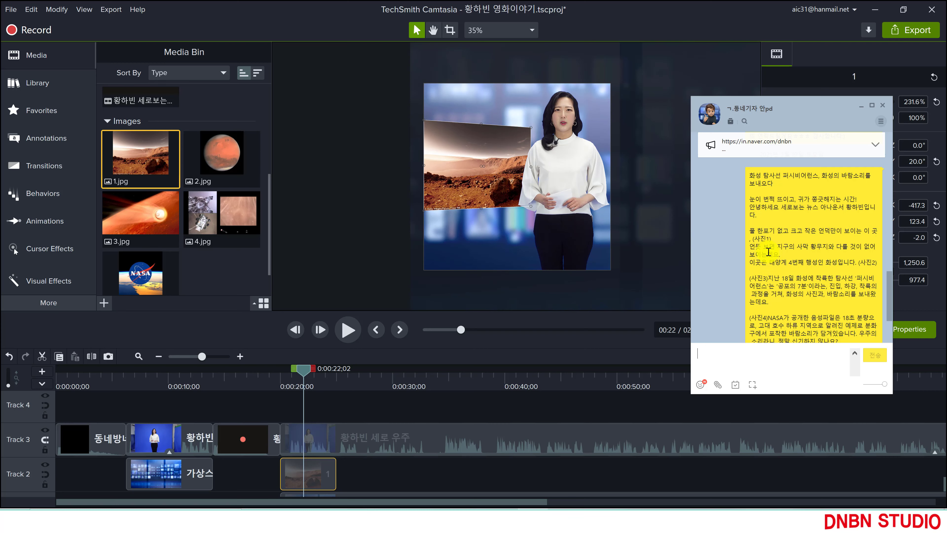
{"action": "scroll", "coordinate": [781, 232], "scroll_direction": "down", "scroll_amount": 3}
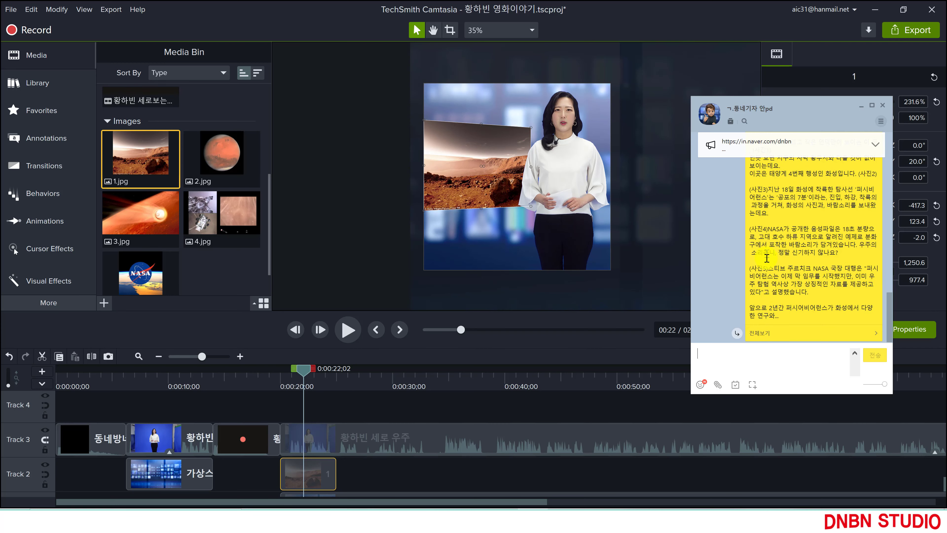
{"action": "scroll", "coordinate": [775, 297], "scroll_direction": "up", "scroll_amount": 4}
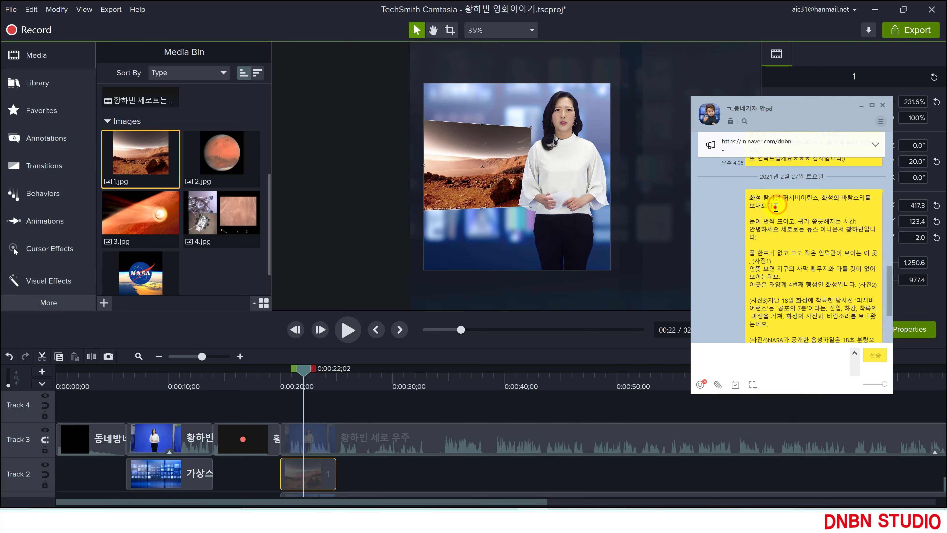
{"action": "left_click_drag", "start_coordinate": [750, 202], "coordinate": [748, 197]}
{"action": "key", "text": "ctrl+c"}
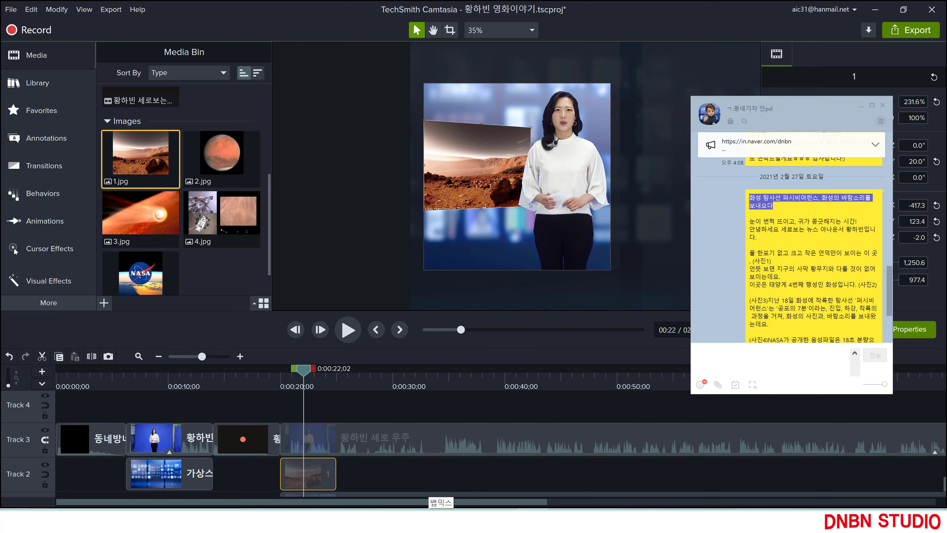
Launch 뱁믹스 and load the announcer footage as the base for the caption.
{"action": "left_click", "coordinate": [447, 498]}
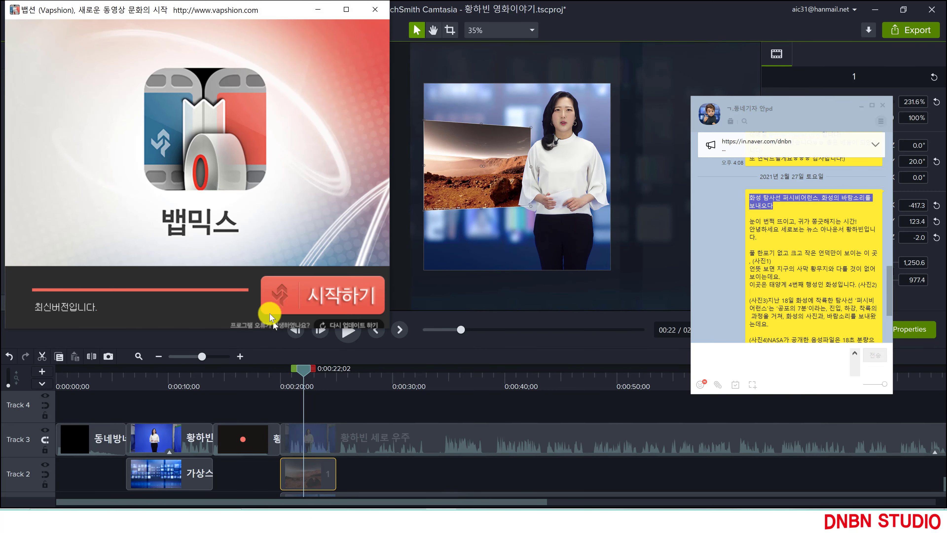
{"action": "left_click", "coordinate": [320, 298]}
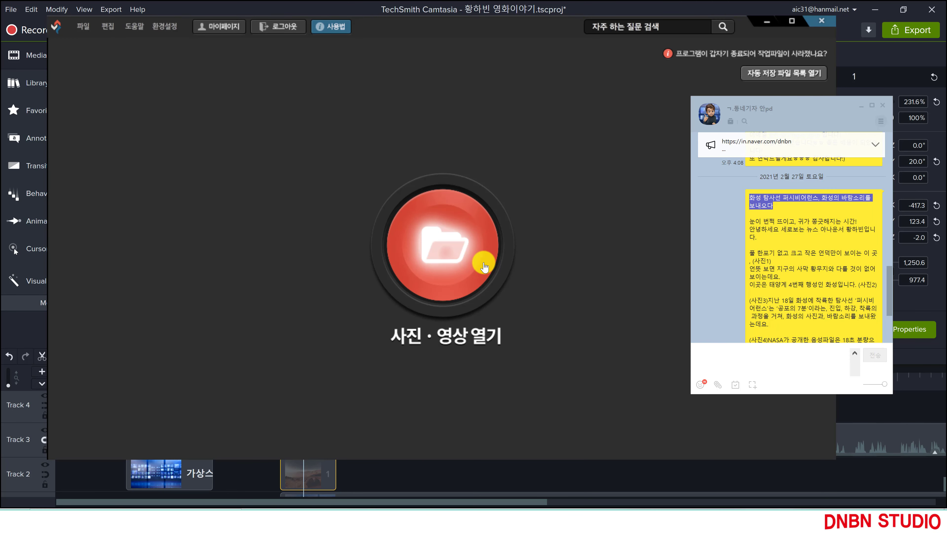
{"action": "left_click", "coordinate": [423, 255]}
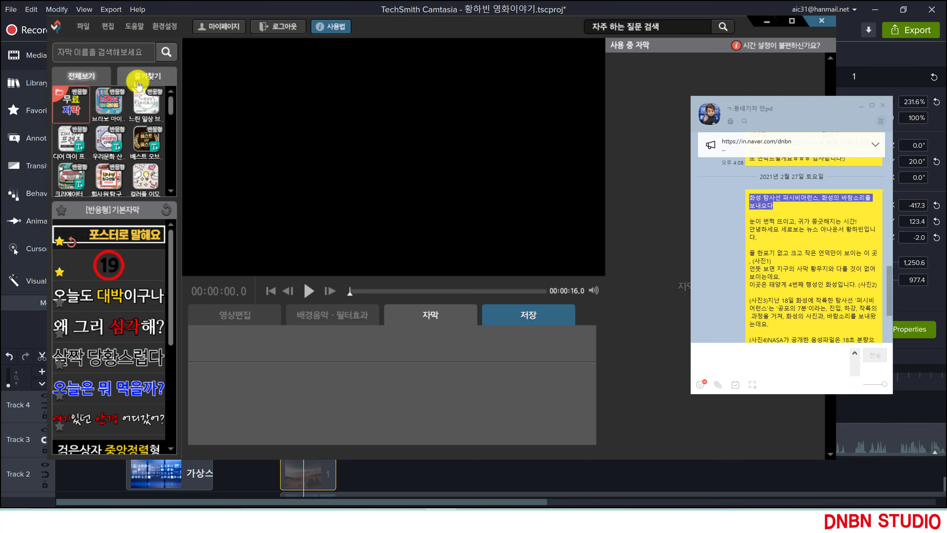
Insert the blue "VBC 포인트뉴스 플러스" news banner from the individual favourite captions.
{"action": "left_click", "coordinate": [144, 77]}
{"action": "left_click", "coordinate": [70, 105]}
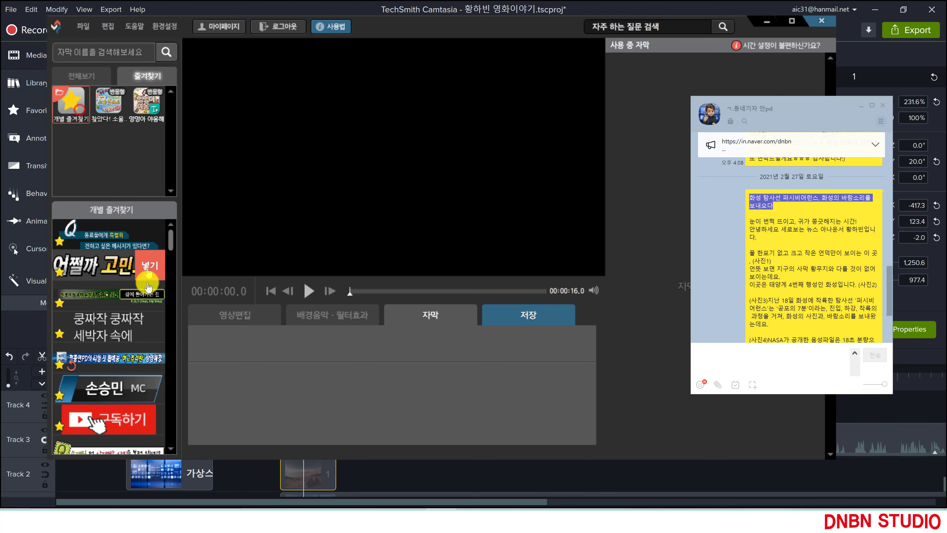
{"action": "scroll", "coordinate": [148, 310], "scroll_direction": "down", "scroll_amount": 1}
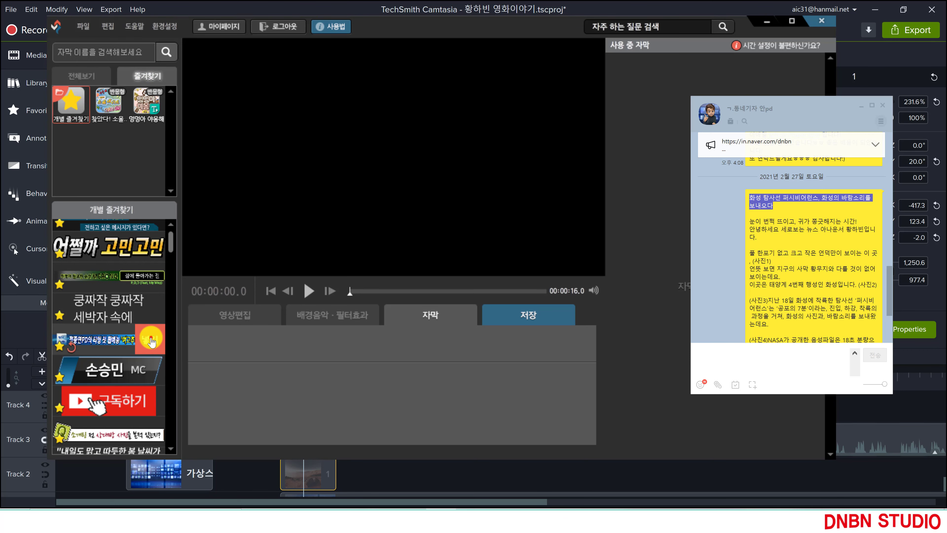
{"action": "left_click", "coordinate": [151, 342]}
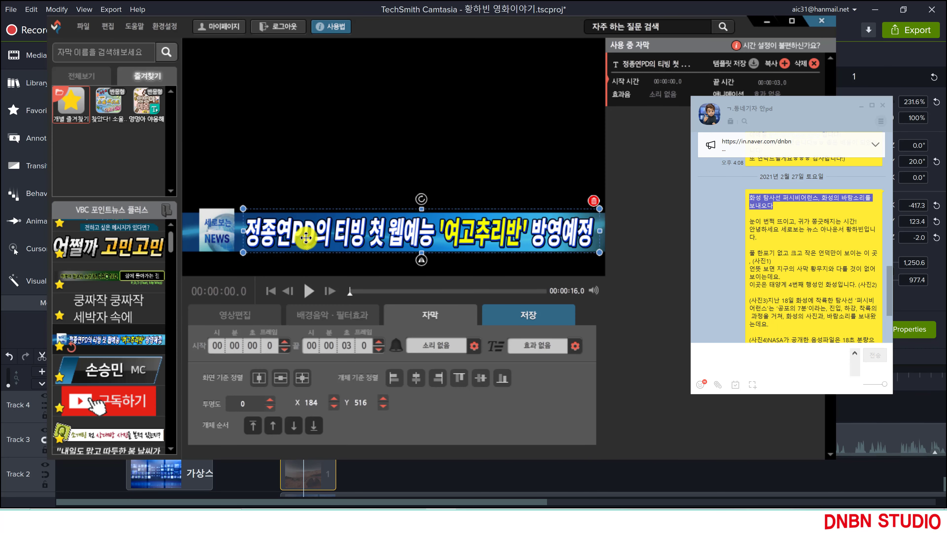
Replace the banner's sample text with the copied headline "화성 탐사선 퍼시비어런스, 화성의 바람소리를 보내오다".
{"action": "left_click", "coordinate": [349, 149]}
{"action": "double_click", "coordinate": [327, 230]}
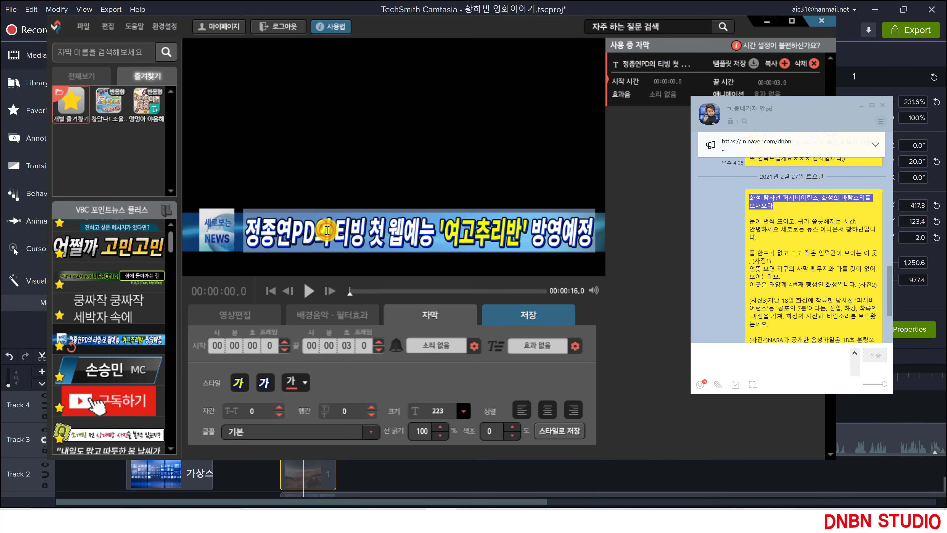
{"action": "key", "text": "ctrl+a"}
{"action": "key", "text": "ctrl+v"}
{"action": "left_click", "coordinate": [290, 180]}
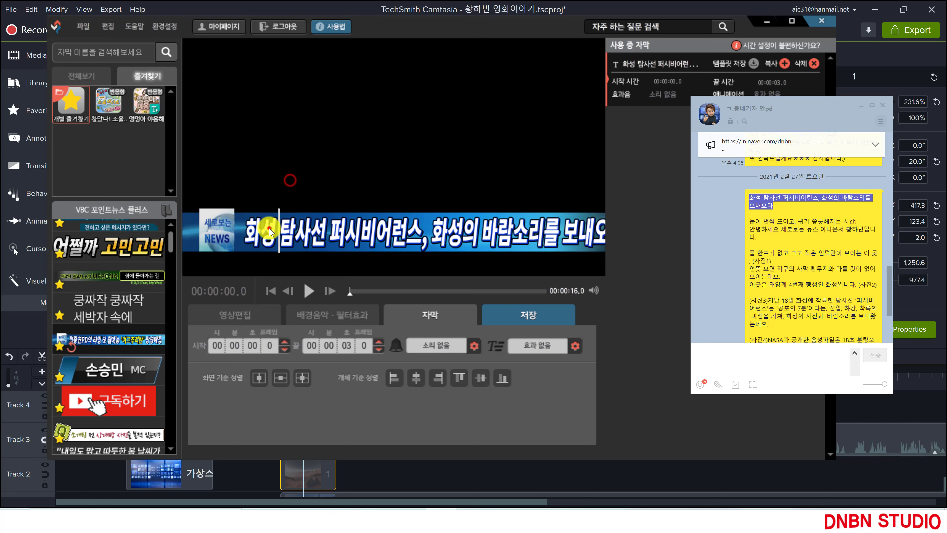
Resize the headline text to fit within the banner, placing it at X 180, Y 517.
{"action": "left_click_drag", "start_coordinate": [252, 232], "coordinate": [402, 229]}
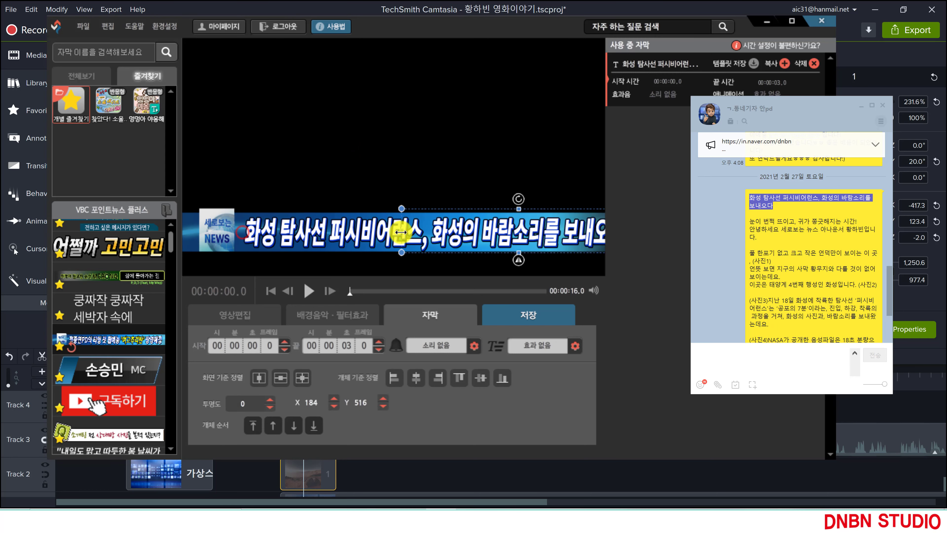
{"action": "left_click", "coordinate": [443, 209]}
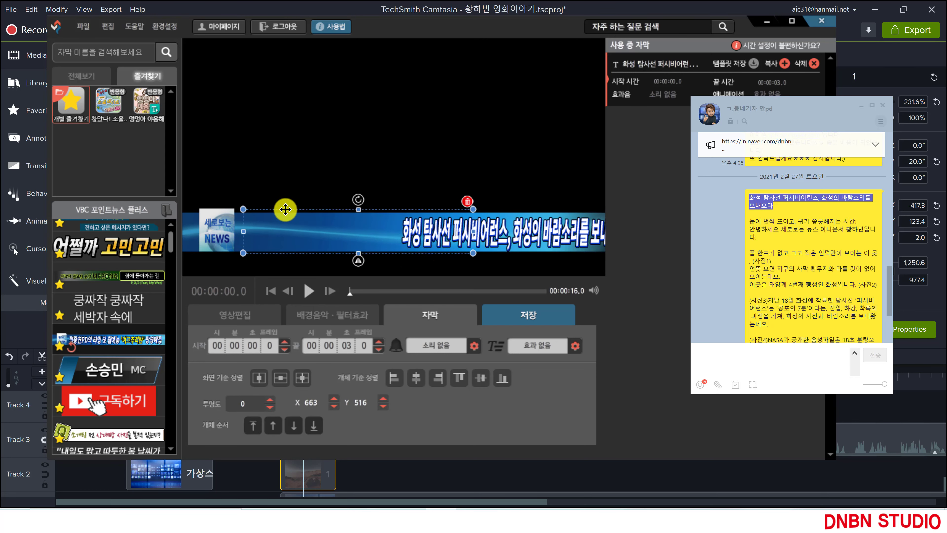
{"action": "left_click", "coordinate": [283, 212]}
{"action": "left_click_drag", "start_coordinate": [473, 234], "coordinate": [598, 230]}
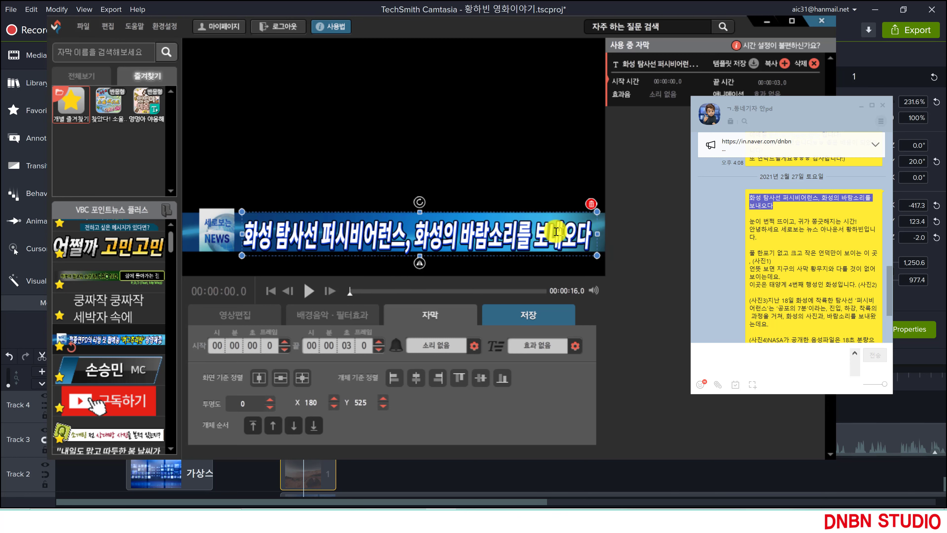
{"action": "left_click_drag", "start_coordinate": [419, 211], "coordinate": [417, 210]}
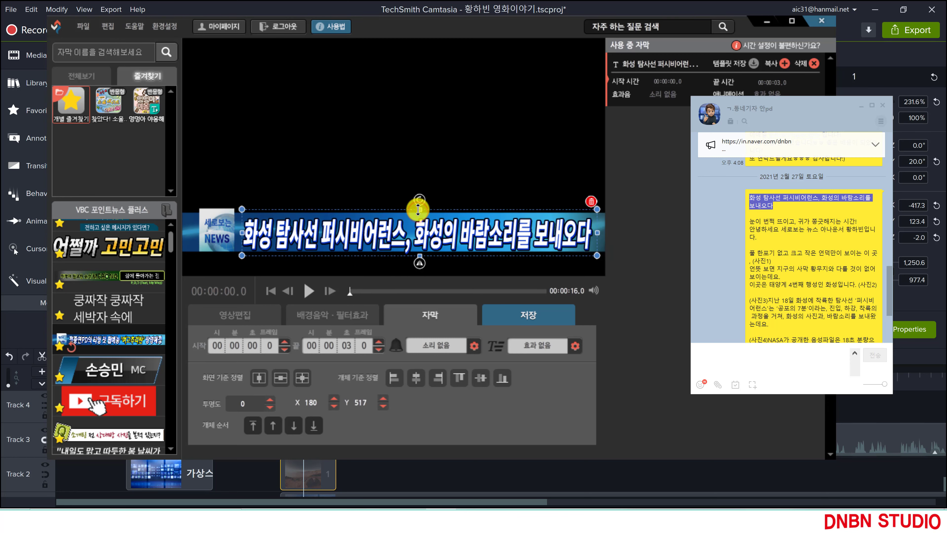
Apply the yellow text style to the words "화성의 바람소리" in the headline.
{"action": "double_click", "coordinate": [462, 238]}
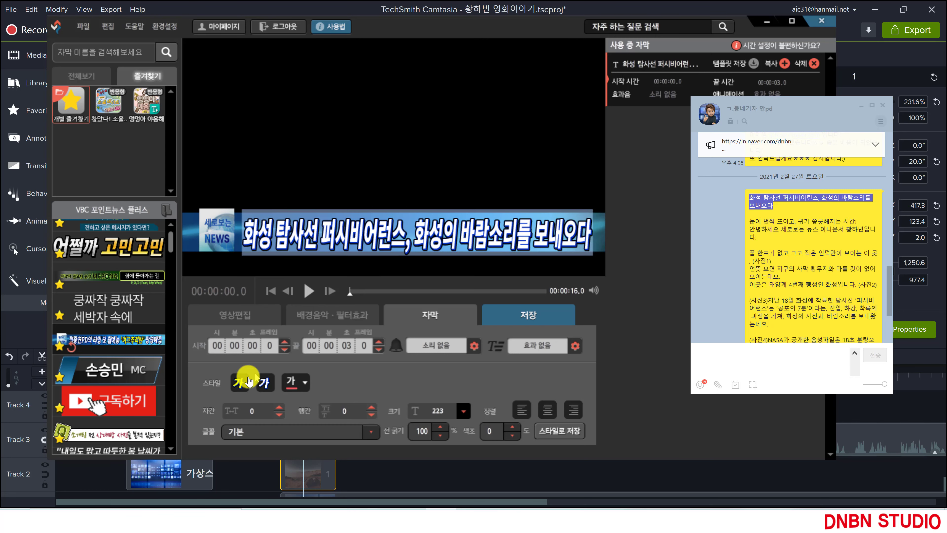
{"action": "left_click", "coordinate": [415, 238]}
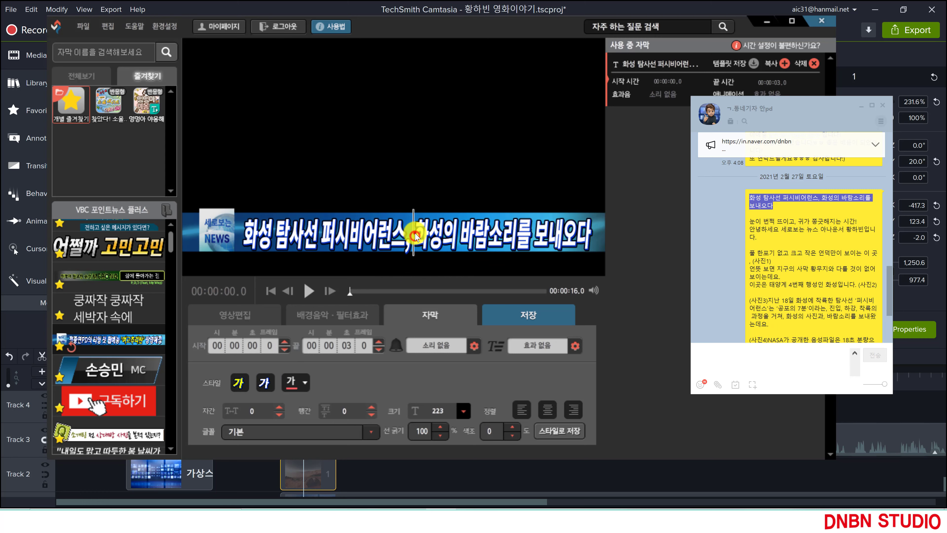
{"action": "left_click_drag", "start_coordinate": [415, 236], "coordinate": [519, 233]}
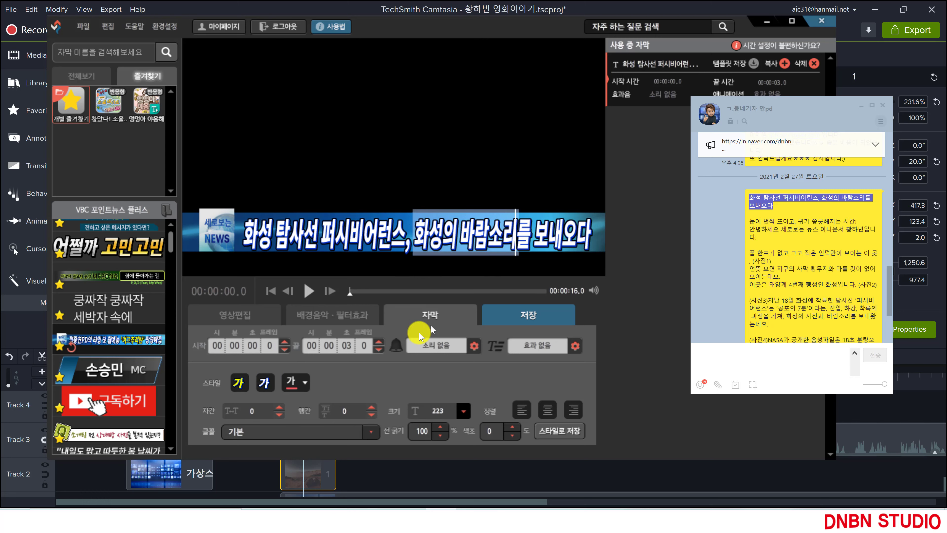
{"action": "left_click", "coordinate": [241, 385]}
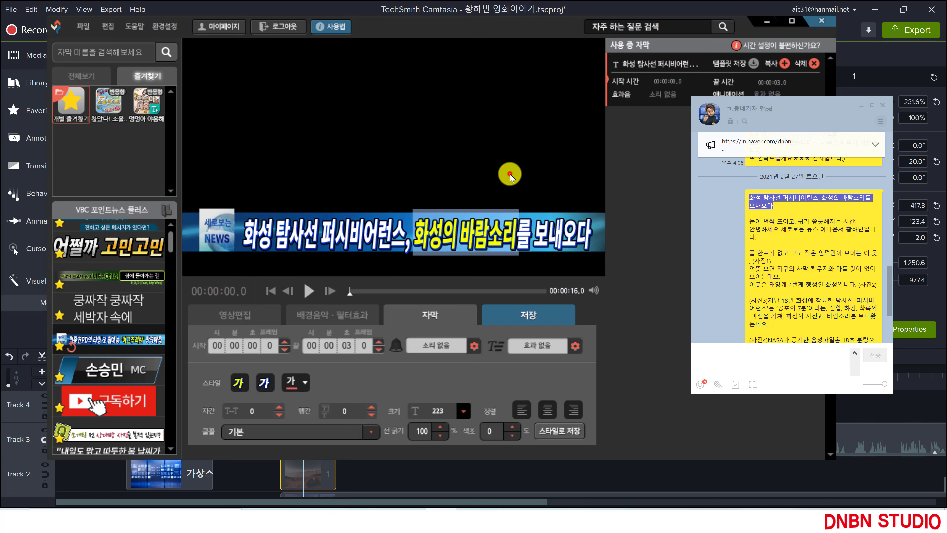
Widen the headline text slightly on both sides to fill the banner, placing it at X 167, Y 516.
{"action": "left_click", "coordinate": [503, 235]}
{"action": "left_click_drag", "start_coordinate": [597, 233], "coordinate": [602, 234]}
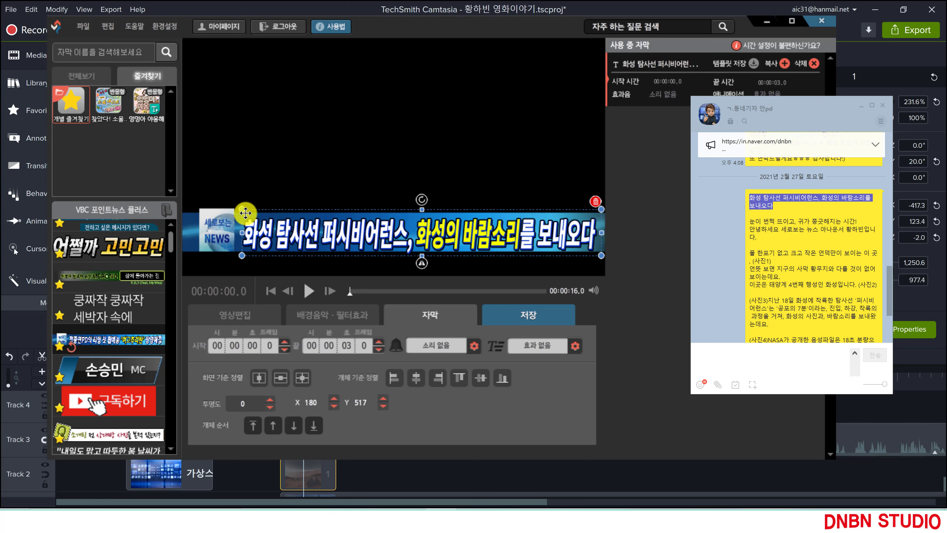
{"action": "left_click_drag", "start_coordinate": [242, 210], "coordinate": [237, 208]}
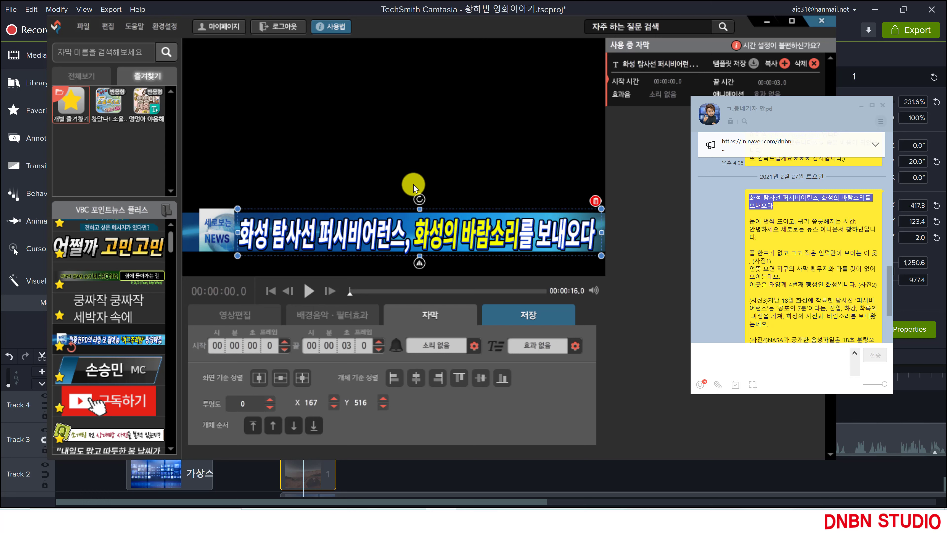
Set the caption's end time to 00:01:00.0.
{"action": "left_click", "coordinate": [252, 346]}
{"action": "left_click", "coordinate": [334, 348]}
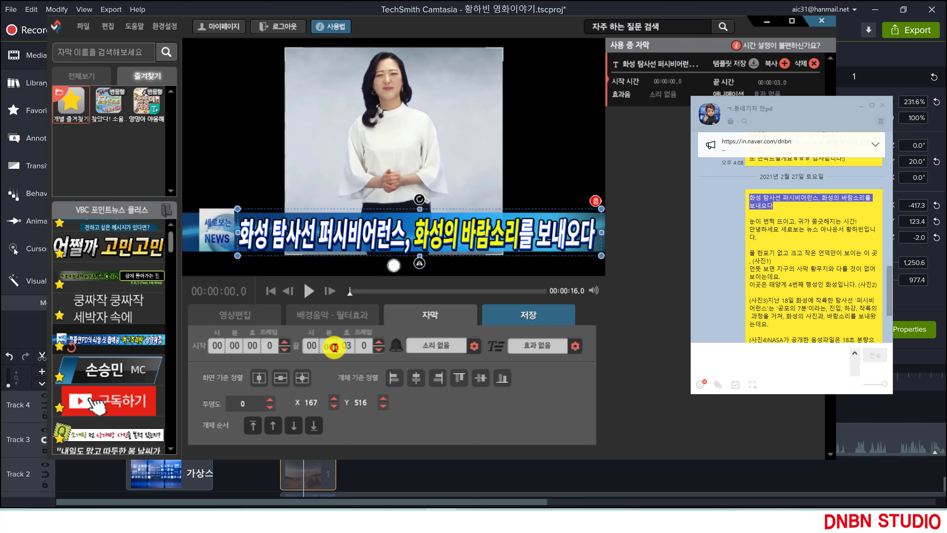
{"action": "type", "text": "1"}
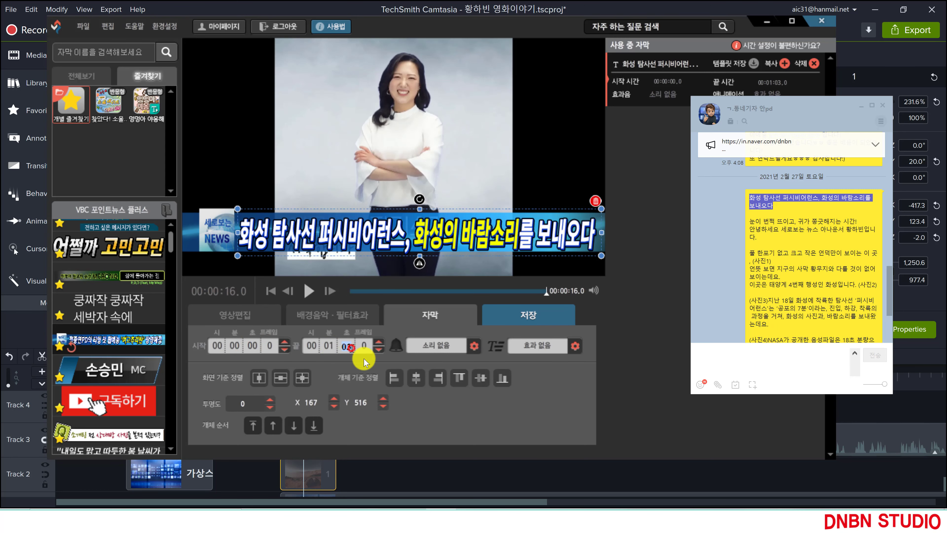
{"action": "left_click", "coordinate": [460, 416]}
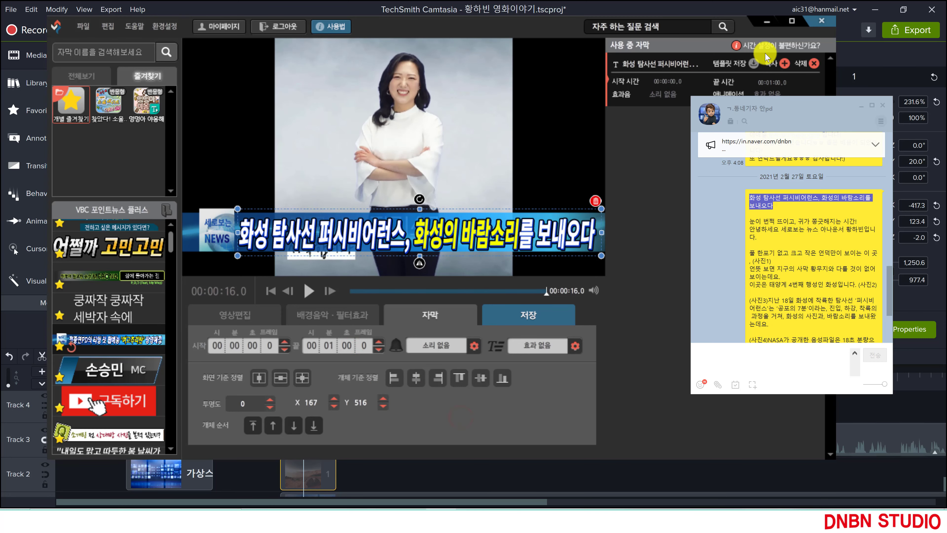
Save the caption as a transparent-background video named 우주 in the Downloads folder.
{"action": "left_click", "coordinate": [753, 64]}
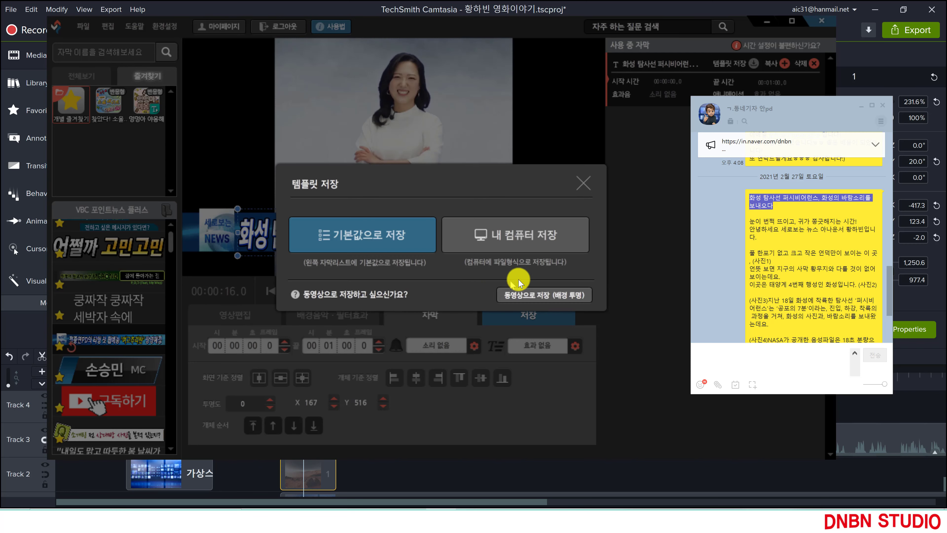
{"action": "left_click", "coordinate": [549, 301]}
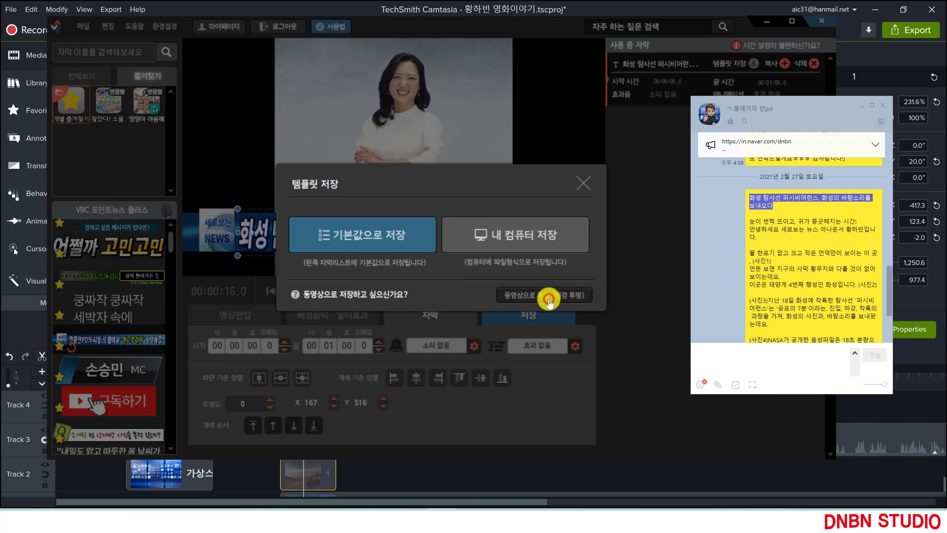
{"action": "scroll", "coordinate": [204, 187], "scroll_direction": "up", "scroll_amount": 10}
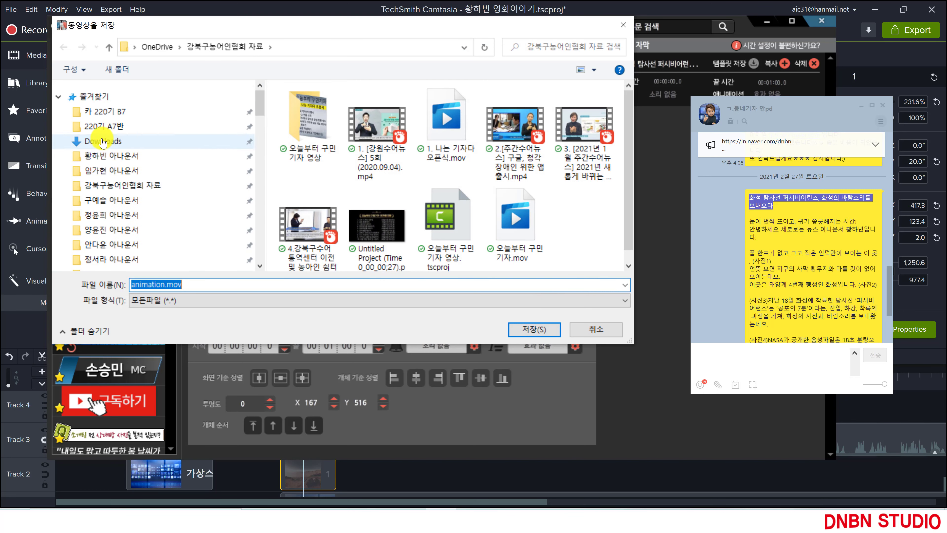
{"action": "left_click", "coordinate": [99, 142]}
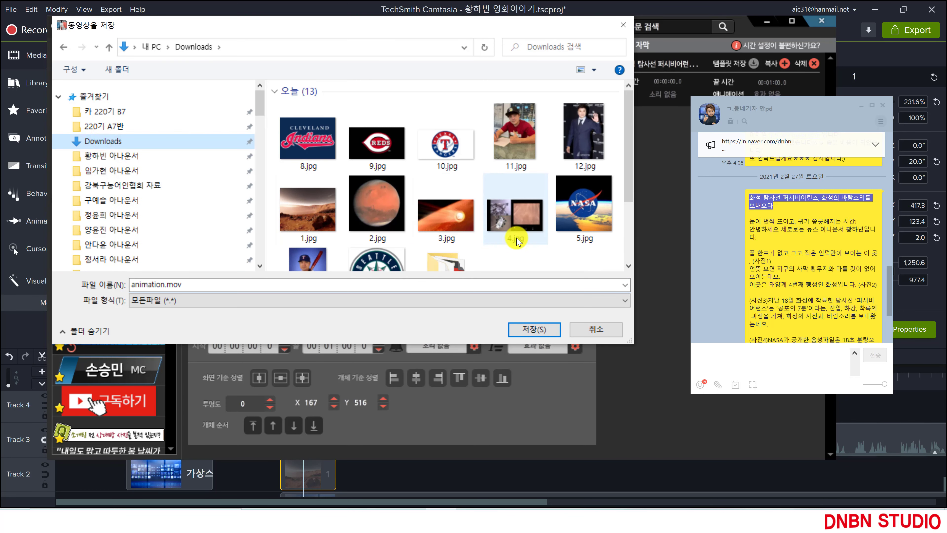
{"action": "left_click", "coordinate": [321, 285]}
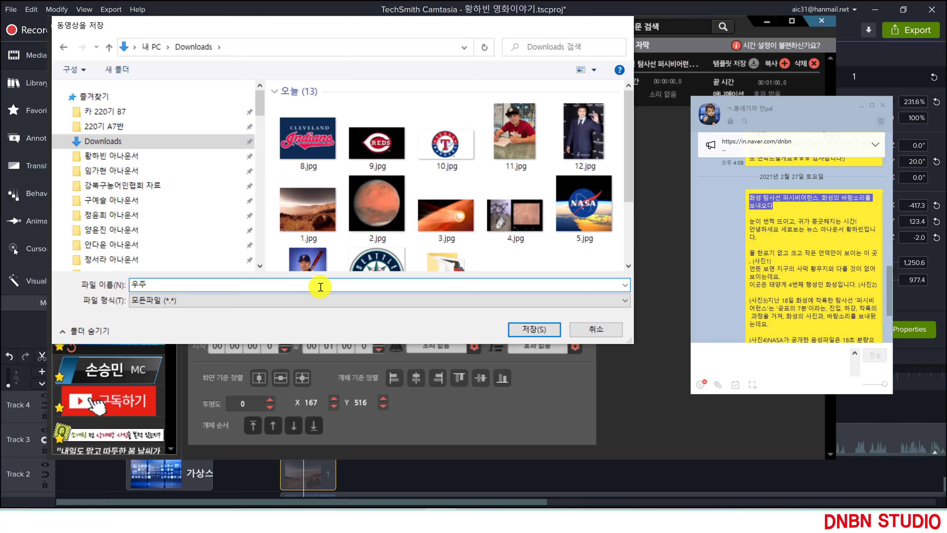
{"action": "key", "text": "Return"}
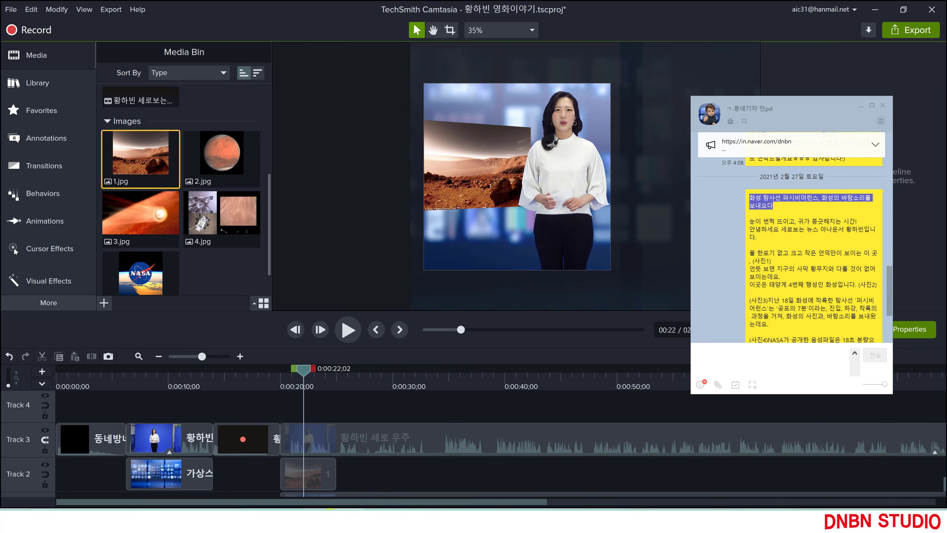
Import the red DNBN STUDIO logo image KakaoTalk_20210111_113318547.png from the 동네방네로고 folder into the media bin.
{"action": "left_click", "coordinate": [314, 519]}
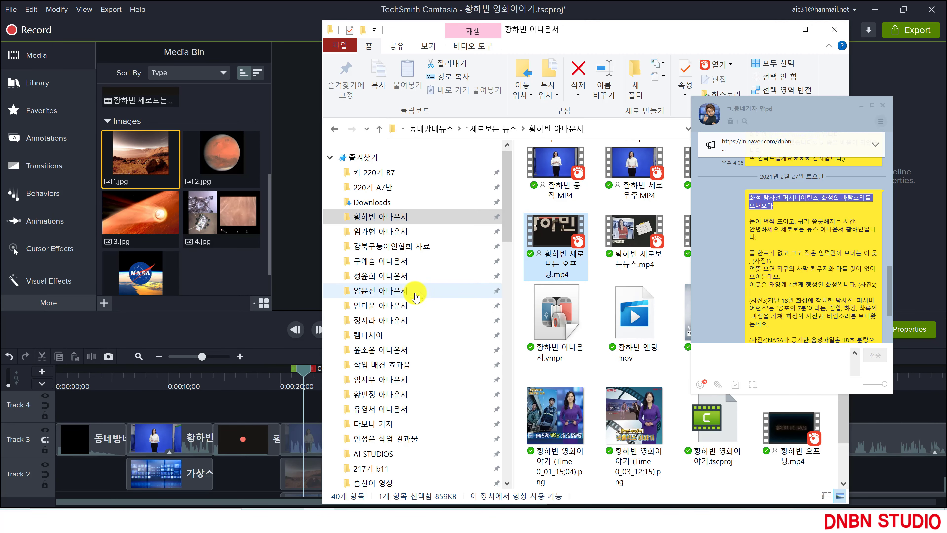
{"action": "scroll", "coordinate": [426, 311], "scroll_direction": "down", "scroll_amount": 1}
{"action": "scroll", "coordinate": [425, 311], "scroll_direction": "down", "scroll_amount": 10}
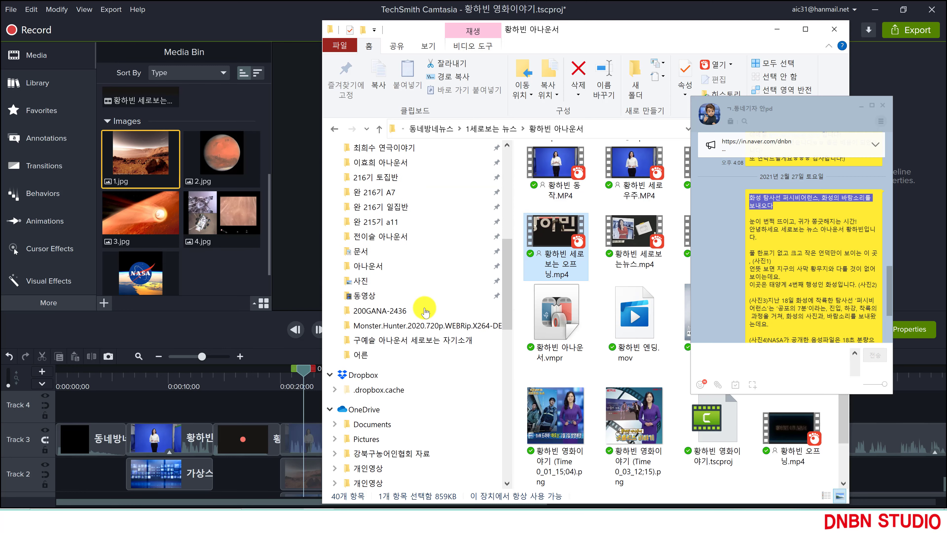
{"action": "scroll", "coordinate": [424, 311], "scroll_direction": "down", "scroll_amount": 3}
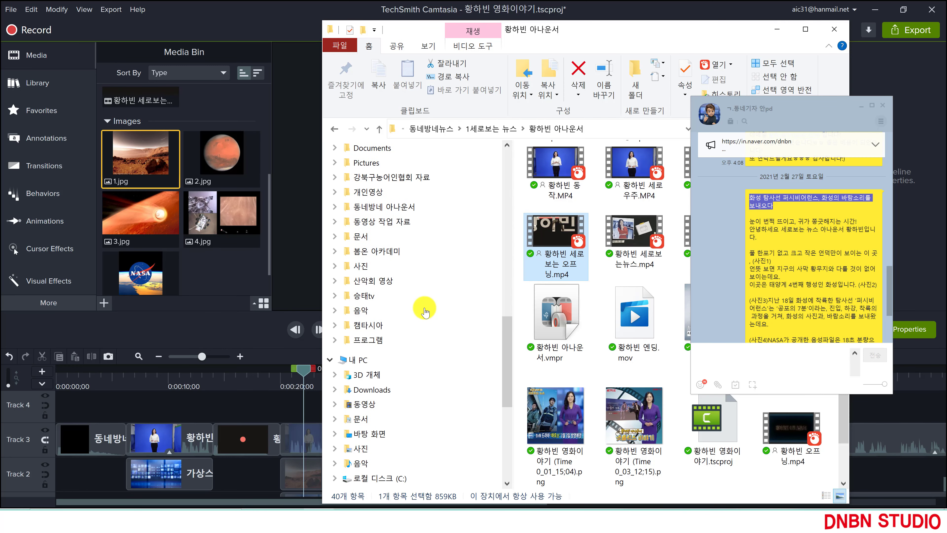
{"action": "left_click_drag", "start_coordinate": [555, 155], "coordinate": [222, 268]}
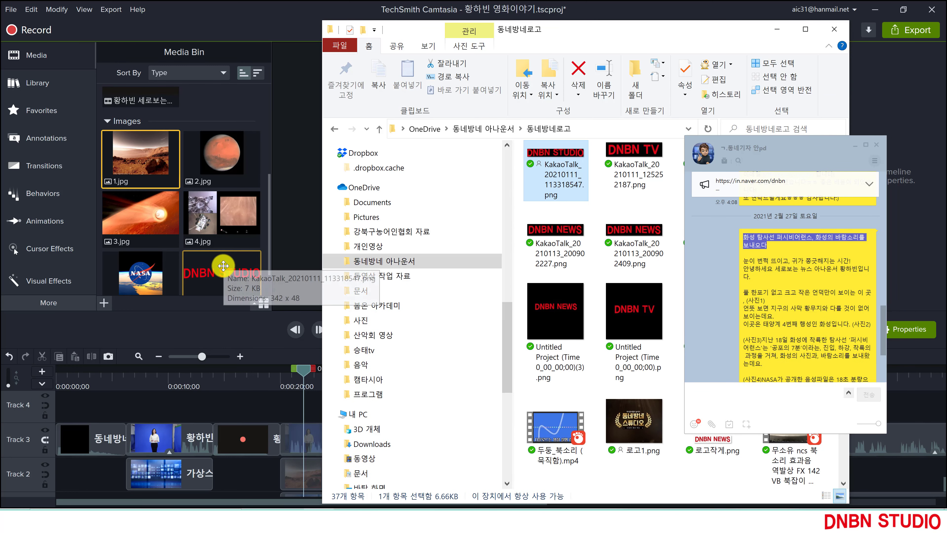
{"action": "left_click", "coordinate": [223, 265]}
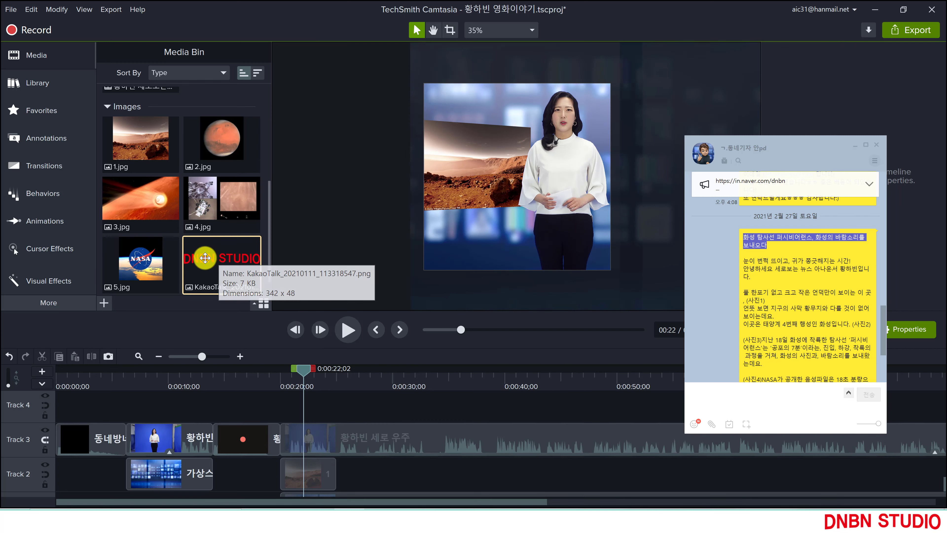
Place the DNBN STUDIO logo on Track 4, scale it to about 207% and position it in the picture's lower-right corner.
{"action": "left_click_drag", "start_coordinate": [203, 258], "coordinate": [282, 409]}
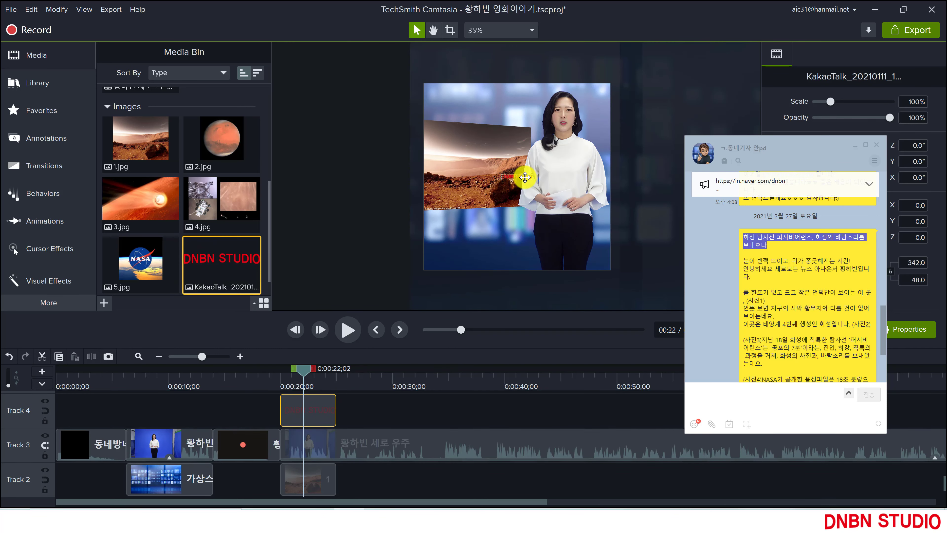
{"action": "left_click_drag", "start_coordinate": [526, 176], "coordinate": [547, 258]}
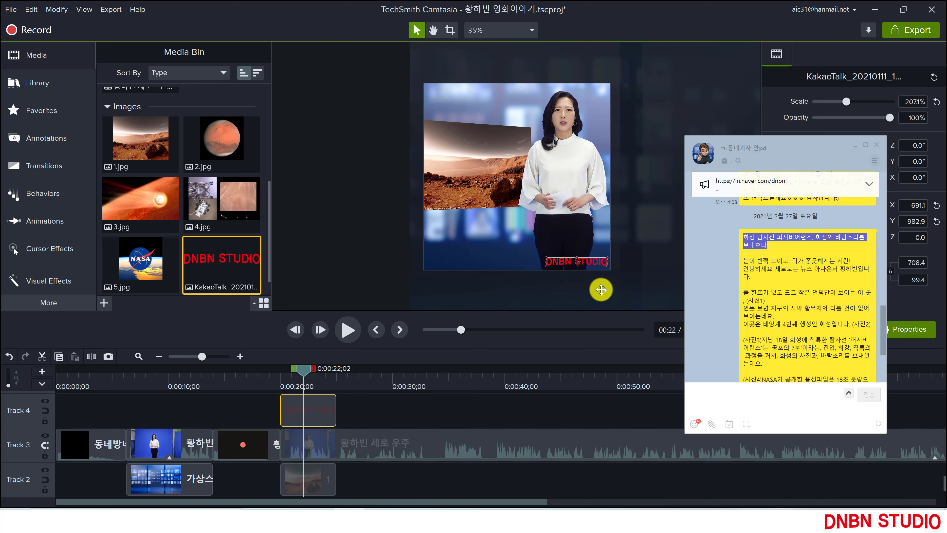
Extend the logo clip on Track 4 to the end of the announcer clip.
{"action": "left_click", "coordinate": [276, 352]}
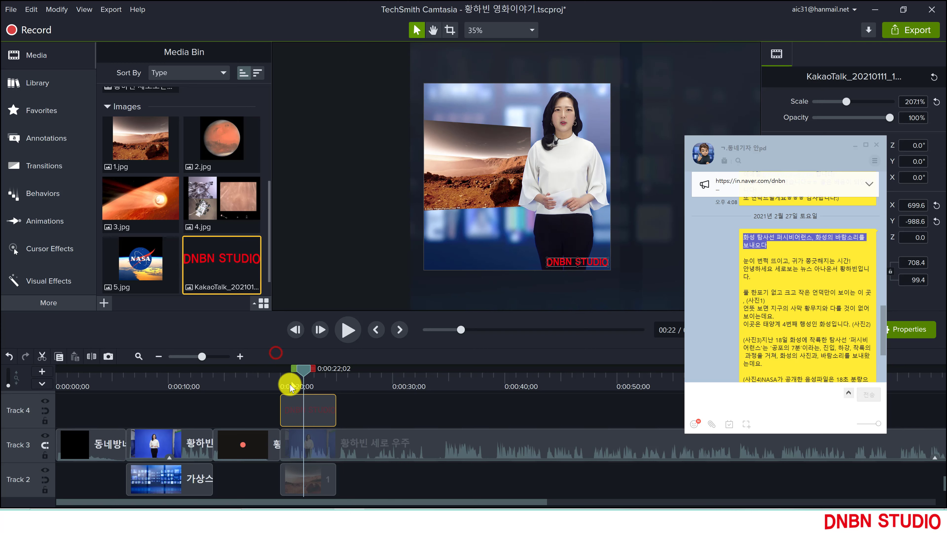
{"action": "left_click_drag", "start_coordinate": [203, 357], "coordinate": [193, 355]}
{"action": "left_click_drag", "start_coordinate": [136, 410], "coordinate": [154, 435]}
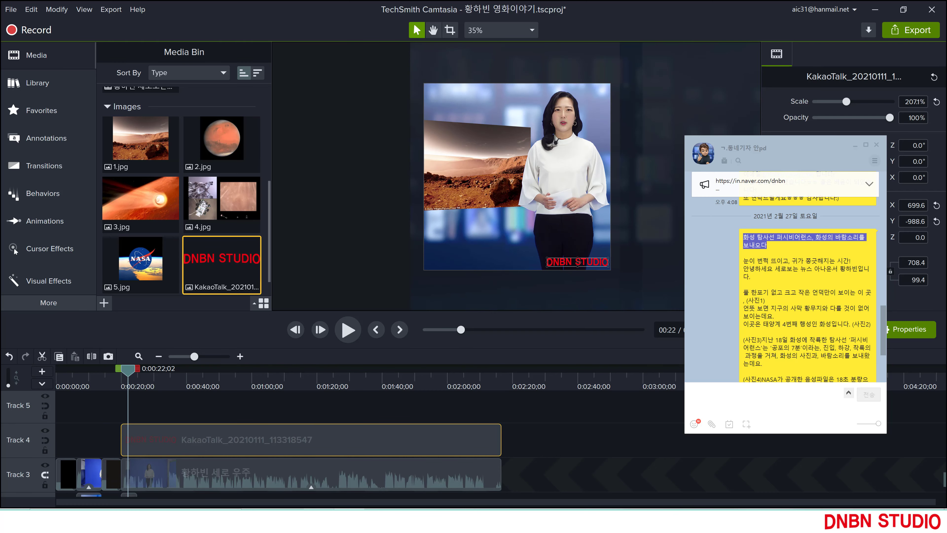
Add the headline video 우주.mov from the Downloads folder to Track 5, starting together with the logo clip.
{"action": "key", "text": "alt+Tab"}
{"action": "scroll", "coordinate": [369, 187], "scroll_direction": "up", "scroll_amount": 10}
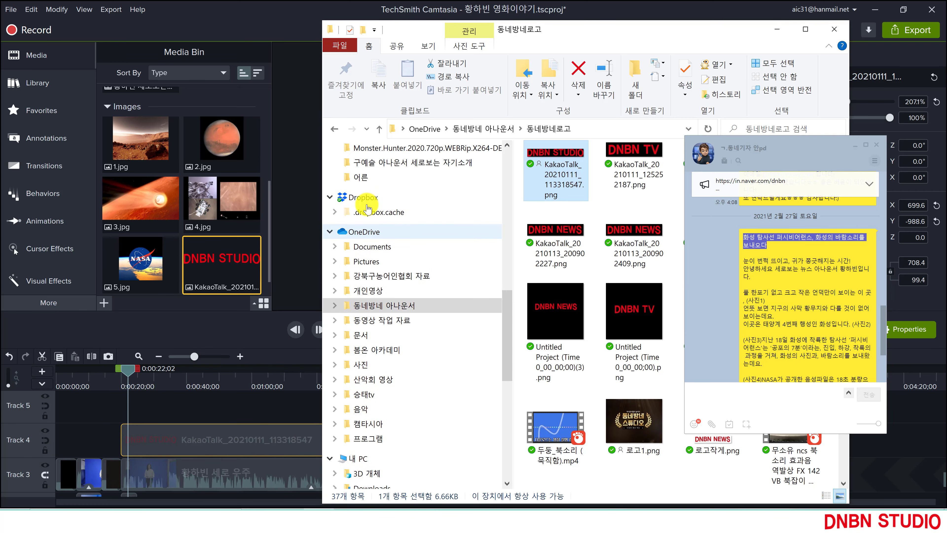
{"action": "scroll", "coordinate": [368, 209], "scroll_direction": "up", "scroll_amount": 3}
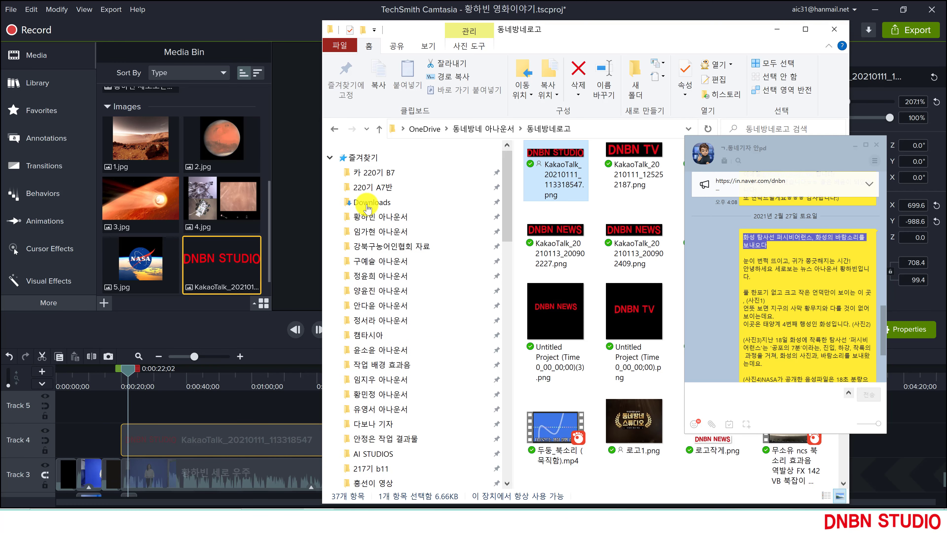
{"action": "left_click", "coordinate": [367, 205]}
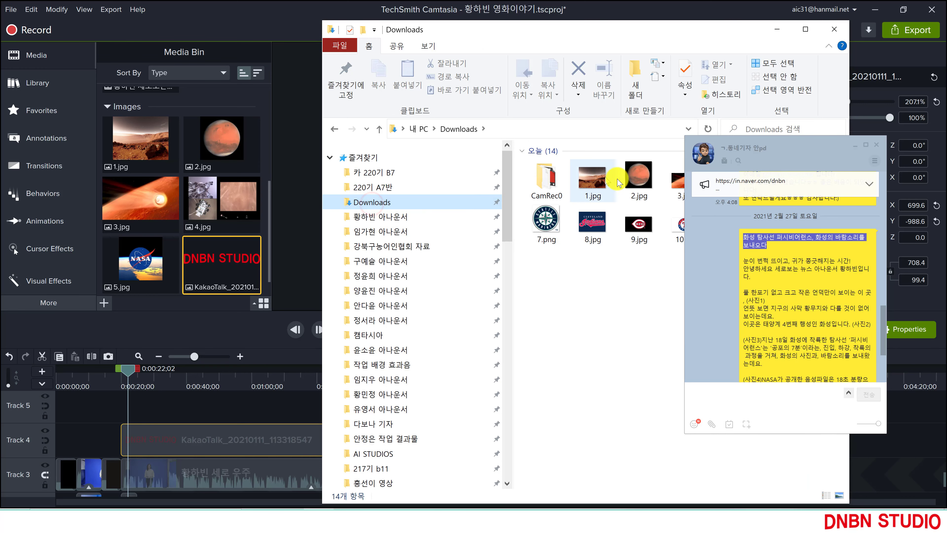
{"action": "left_click_drag", "start_coordinate": [760, 149], "coordinate": [796, 275]}
{"action": "left_click", "coordinate": [824, 227]}
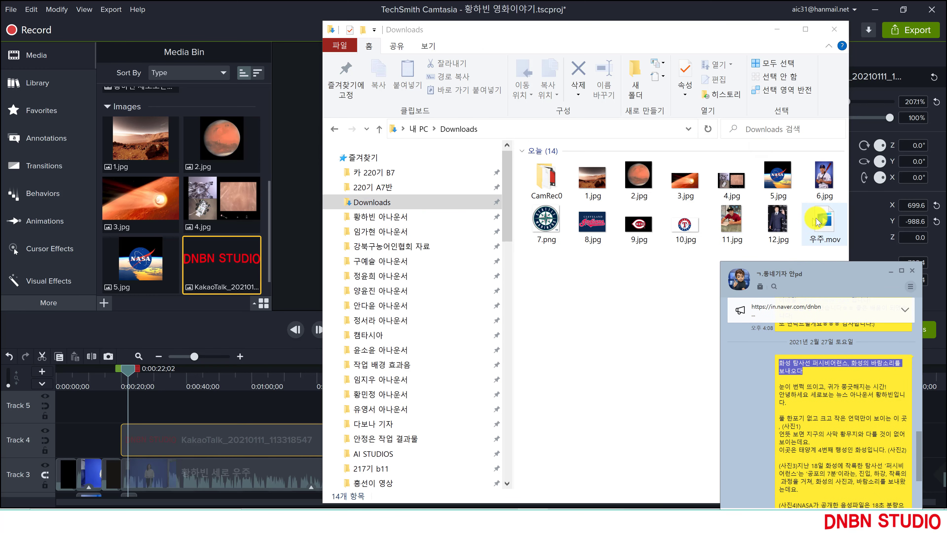
{"action": "left_click_drag", "start_coordinate": [824, 235], "coordinate": [212, 417]}
{"action": "left_click", "coordinate": [212, 412]}
{"action": "left_click", "coordinate": [261, 414]}
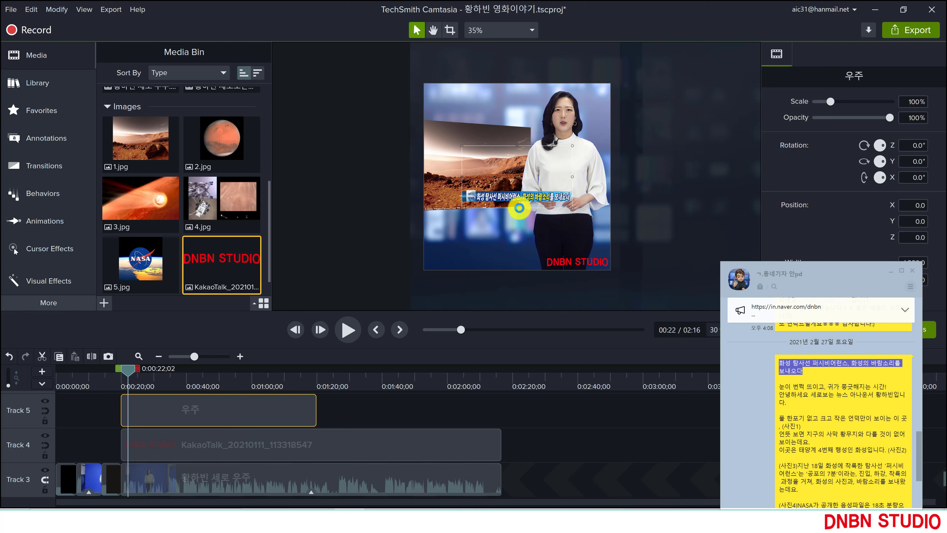
Scale the headline banner to about 193% and place it above the logo at about X -153, Y -136.
{"action": "left_click_drag", "start_coordinate": [517, 209], "coordinate": [500, 263]}
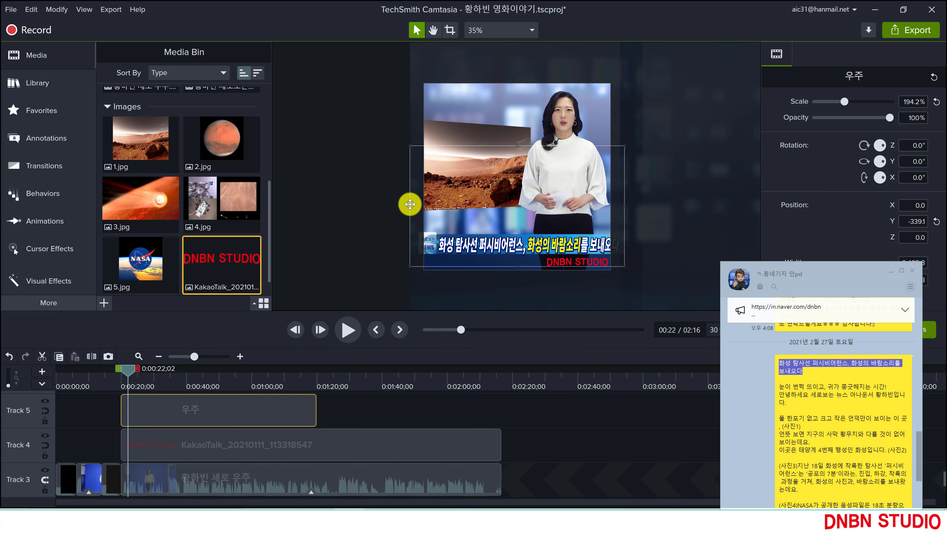
{"action": "left_click_drag", "start_coordinate": [408, 205], "coordinate": [394, 203]}
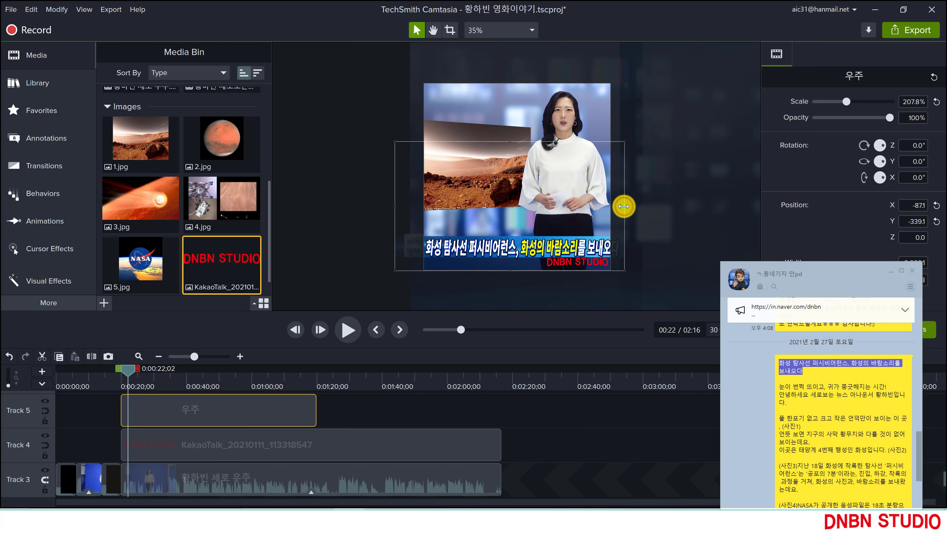
{"action": "left_click_drag", "start_coordinate": [620, 207], "coordinate": [611, 207]}
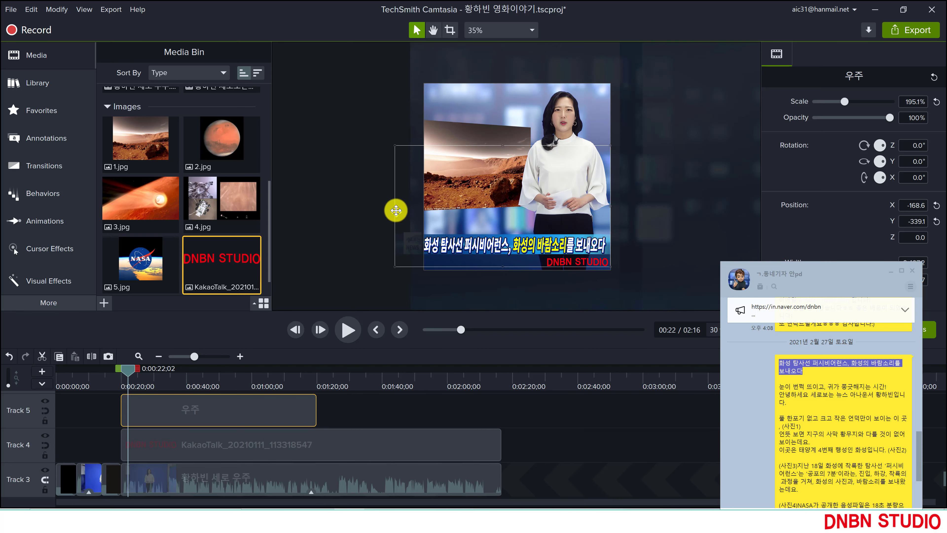
{"action": "left_click_drag", "start_coordinate": [395, 205], "coordinate": [398, 205]}
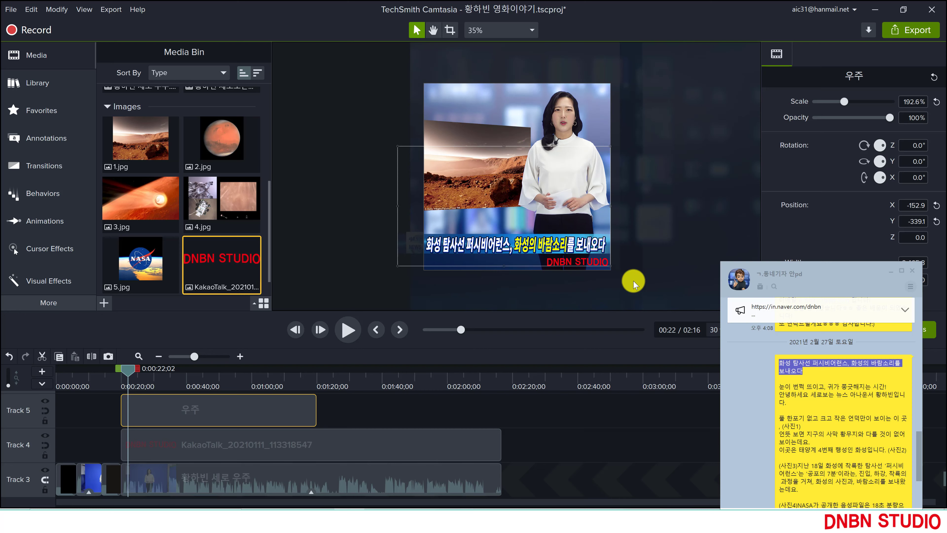
{"action": "left_click_drag", "start_coordinate": [633, 282], "coordinate": [560, 226]}
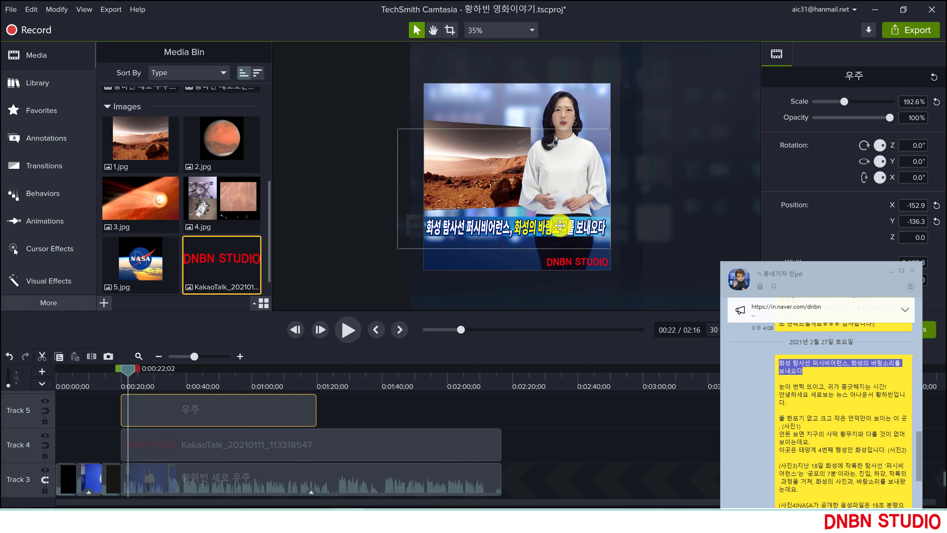
{"action": "left_click", "coordinate": [368, 140]}
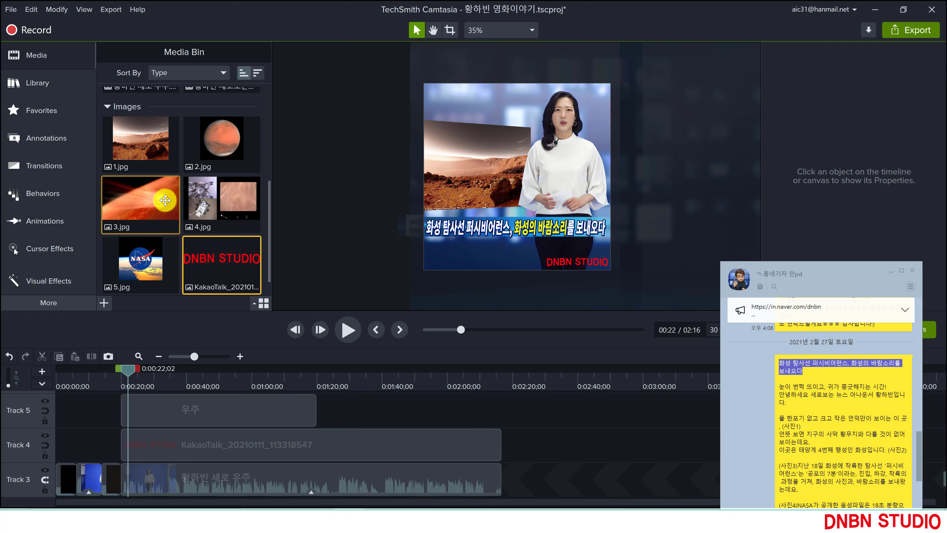
Add the title video 세로보는 좌측 하단.mov from the announcer's folder to a new Track 6 above the headline.
{"action": "scroll", "coordinate": [165, 200], "scroll_direction": "up", "scroll_amount": 2}
{"action": "scroll", "coordinate": [166, 200], "scroll_direction": "up", "scroll_amount": 3}
{"action": "scroll", "coordinate": [166, 201], "scroll_direction": "down", "scroll_amount": 2}
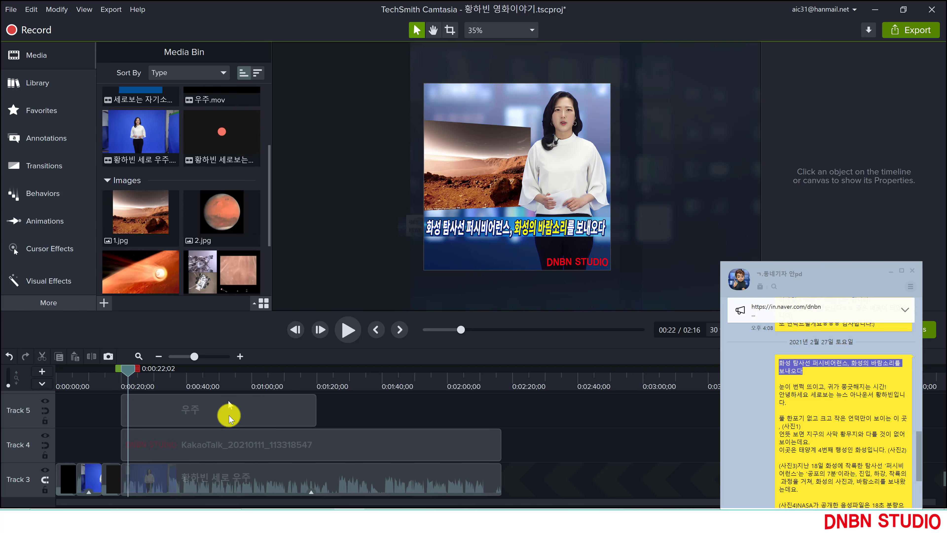
{"action": "left_click", "coordinate": [289, 521]}
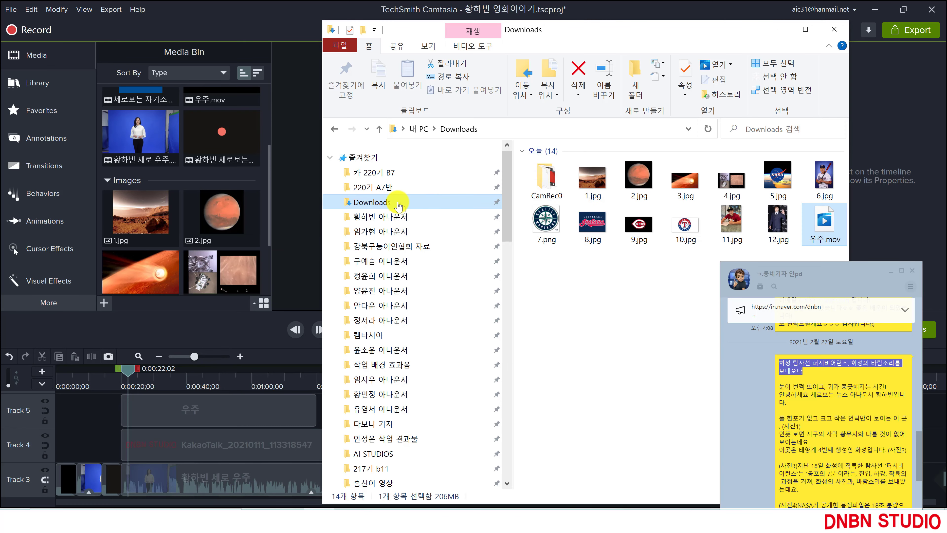
{"action": "left_click", "coordinate": [366, 217]}
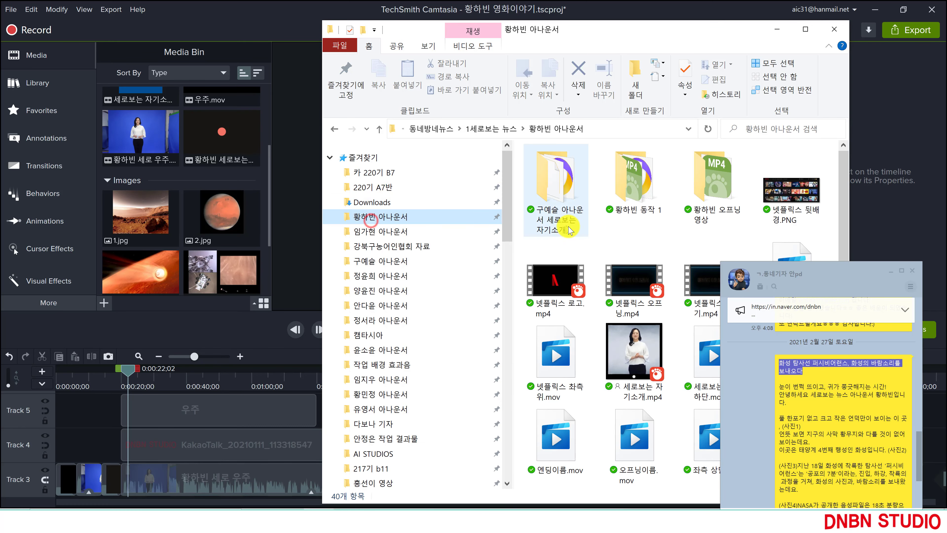
{"action": "left_click_drag", "start_coordinate": [606, 30], "coordinate": [488, 23]}
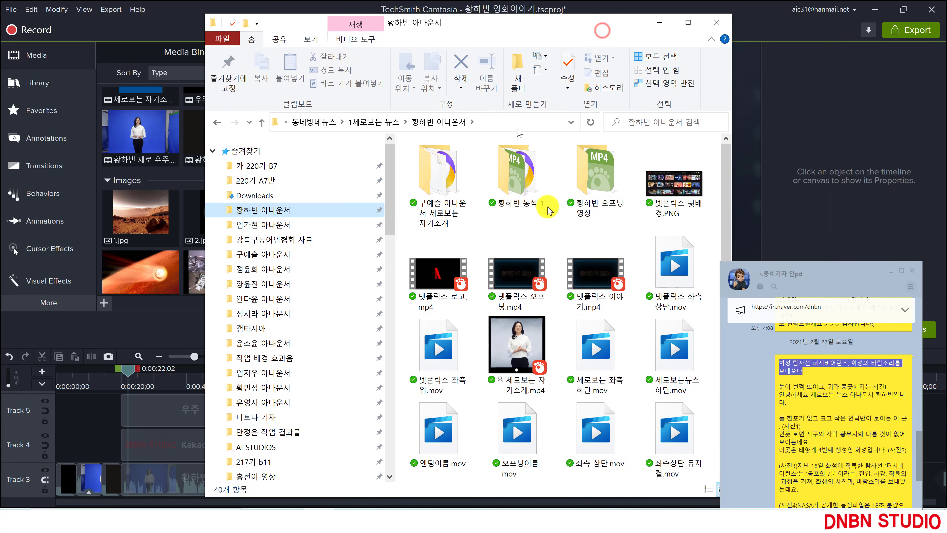
{"action": "scroll", "coordinate": [571, 338], "scroll_direction": "down", "scroll_amount": 3}
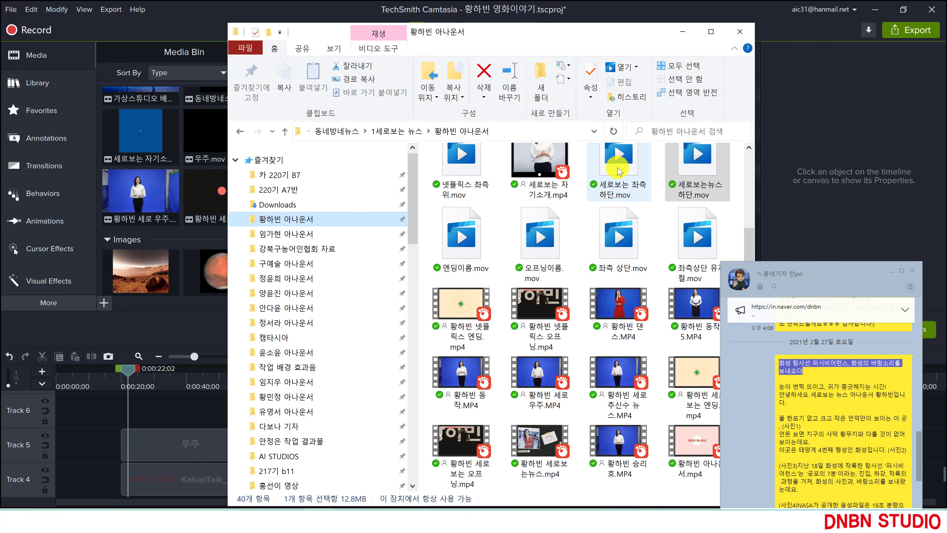
{"action": "left_click_drag", "start_coordinate": [618, 171], "coordinate": [139, 420]}
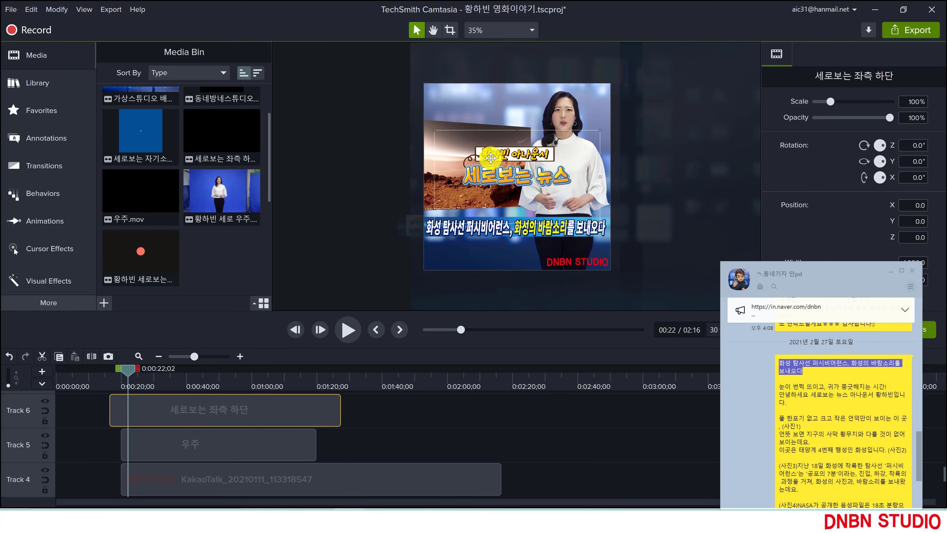
Scale the 세로보는 뉴스 title to 59.2% and place it in the picture's upper-left corner at X -668.4, Y 811.5.
{"action": "left_click_drag", "start_coordinate": [516, 174], "coordinate": [488, 117]}
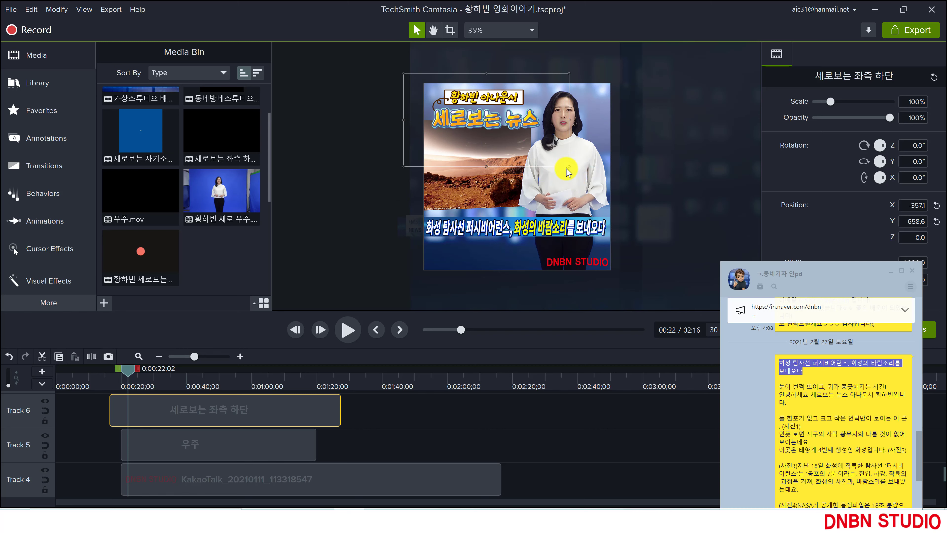
{"action": "left_click_drag", "start_coordinate": [570, 167], "coordinate": [492, 121]}
{"action": "left_click_drag", "start_coordinate": [406, 96], "coordinate": [414, 105]}
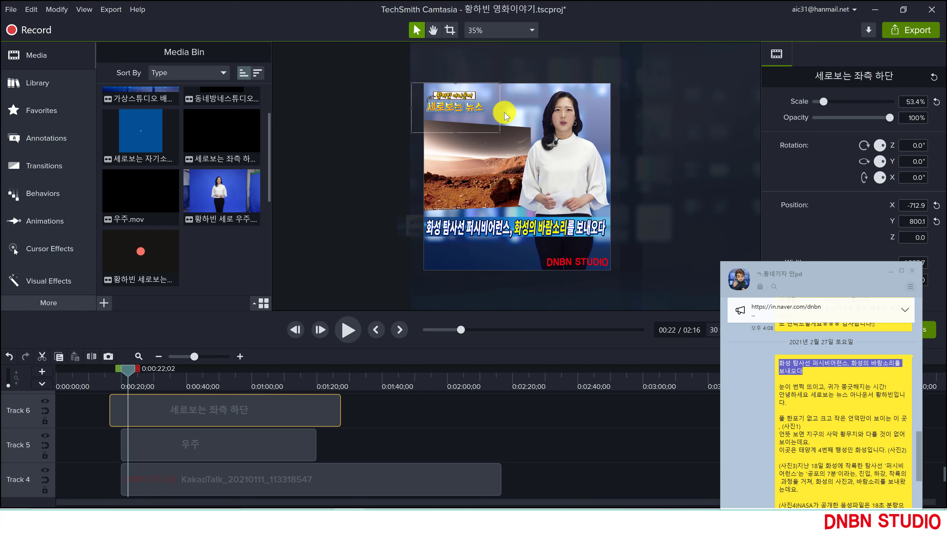
{"action": "left_click_drag", "start_coordinate": [501, 133], "coordinate": [513, 141]}
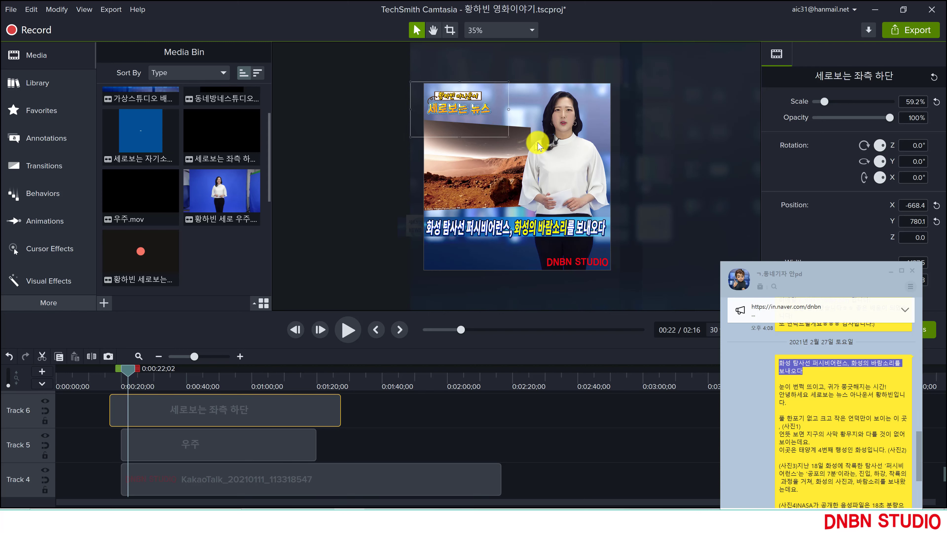
{"action": "key", "text": "Up"}
{"action": "key", "text": "Up"}
{"action": "key", "text": "Up"}
{"action": "key", "text": "Up"}
{"action": "key", "text": "Up"}
{"action": "key", "text": "Up"}
{"action": "key", "text": "Up"}
{"action": "key", "text": "Up"}
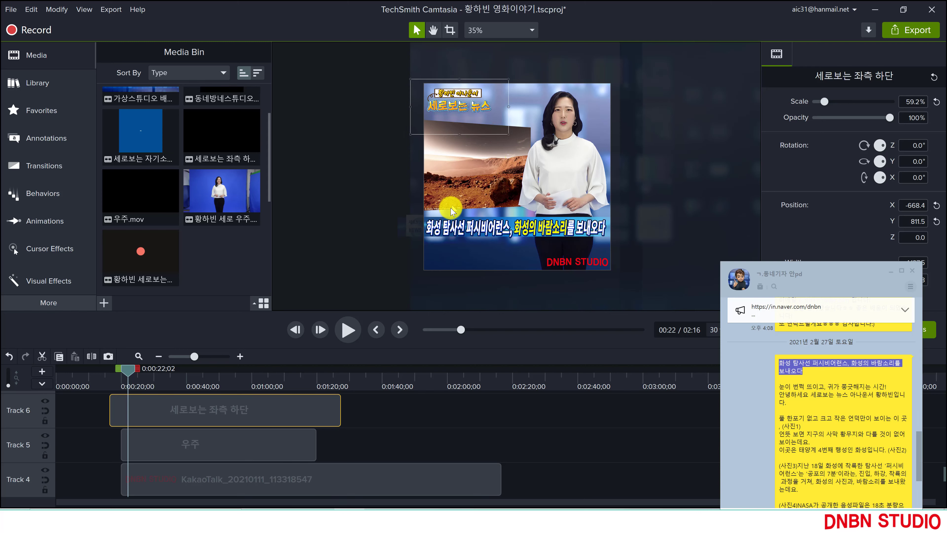
Nudge the headline banner down slightly to Y -142.0.
{"action": "left_click", "coordinate": [445, 227]}
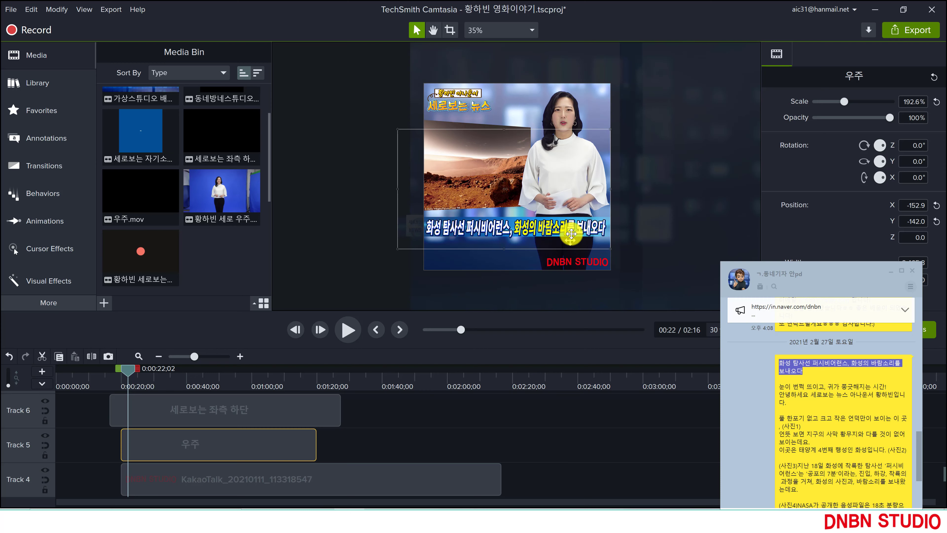
{"action": "left_click", "coordinate": [695, 157]}
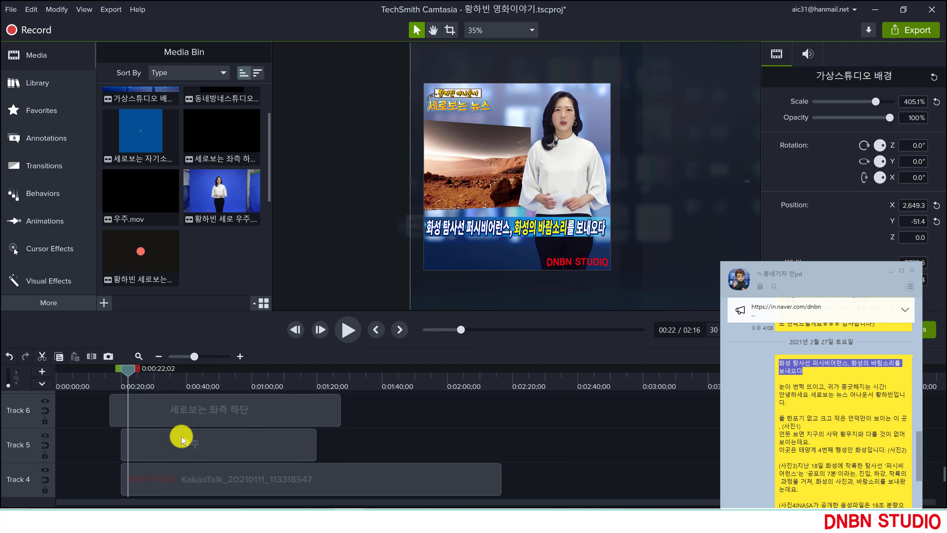
Move the program title clip on Track 6 to start in line with the headline and logo clips at about 0:20.
{"action": "scroll", "coordinate": [433, 489], "scroll_direction": "down", "scroll_amount": 2}
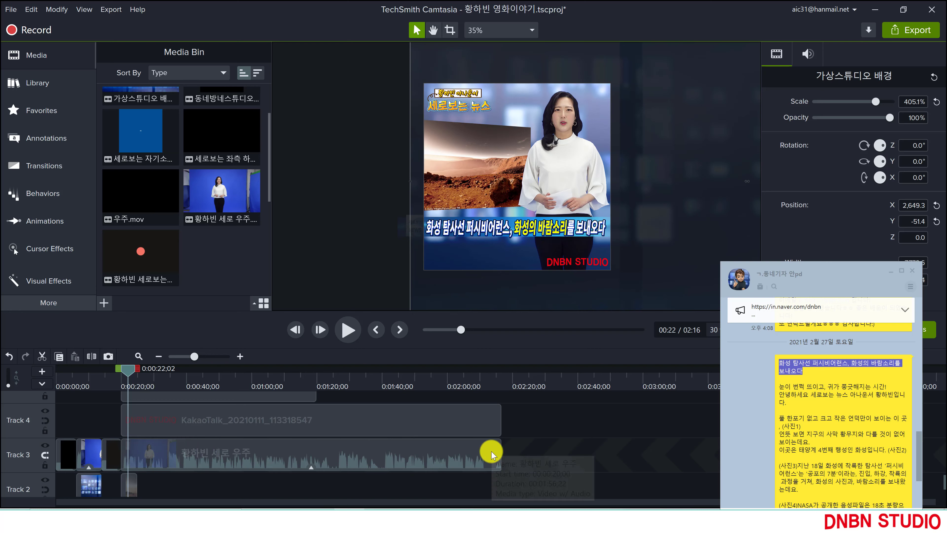
{"action": "scroll", "coordinate": [209, 463], "scroll_direction": "up", "scroll_amount": 1}
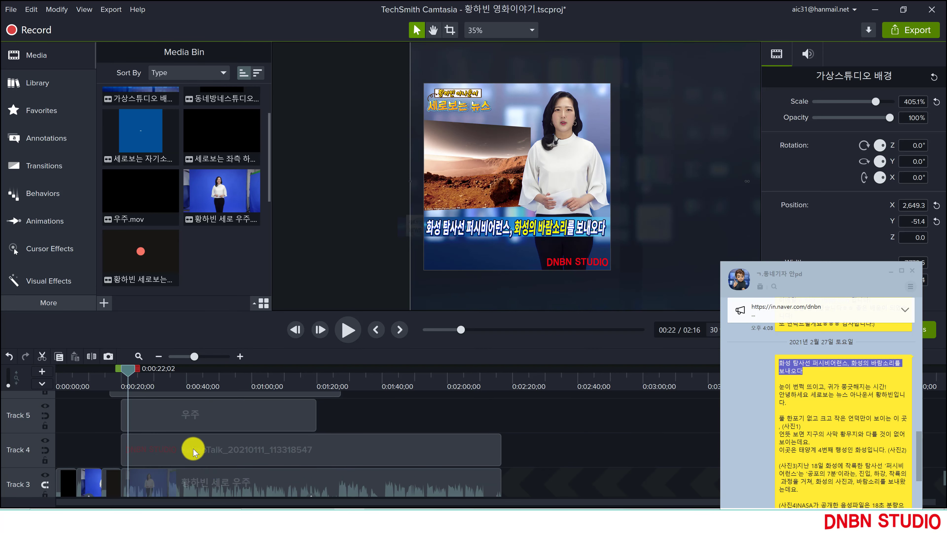
{"action": "scroll", "coordinate": [184, 427], "scroll_direction": "up", "scroll_amount": 1}
{"action": "left_click", "coordinate": [303, 447]}
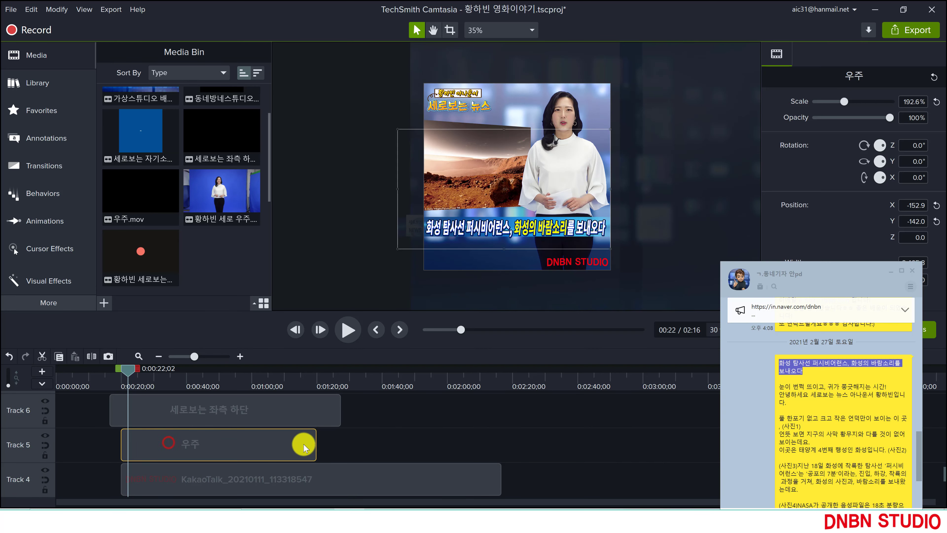
{"action": "left_click", "coordinate": [315, 444]}
{"action": "left_click_drag", "start_coordinate": [234, 411], "coordinate": [247, 412]}
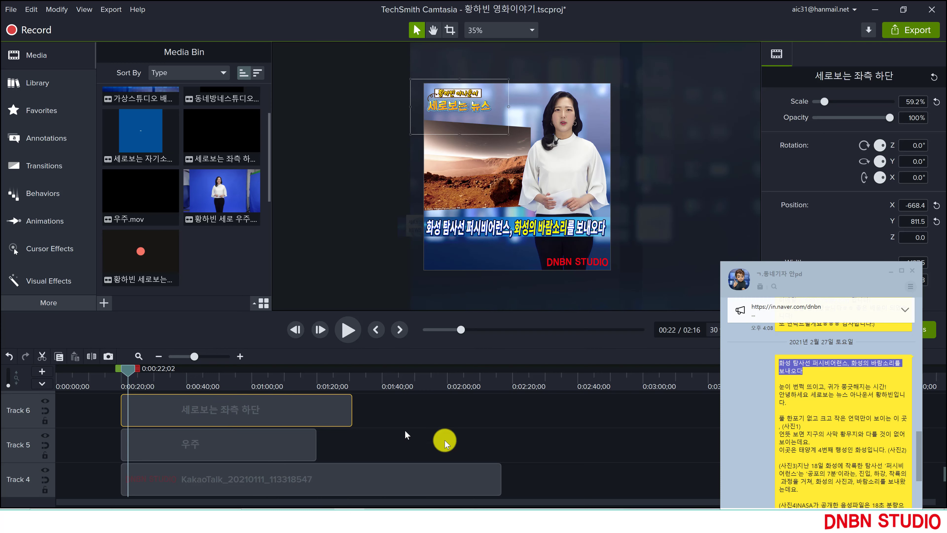
Apply Clip Speed to the program title clip and stretch it to 0.59x, lasting 2 minutes 0 seconds 13 frames.
{"action": "left_click", "coordinate": [86, 277]}
{"action": "scroll", "coordinate": [205, 231], "scroll_direction": "up", "scroll_amount": 5}
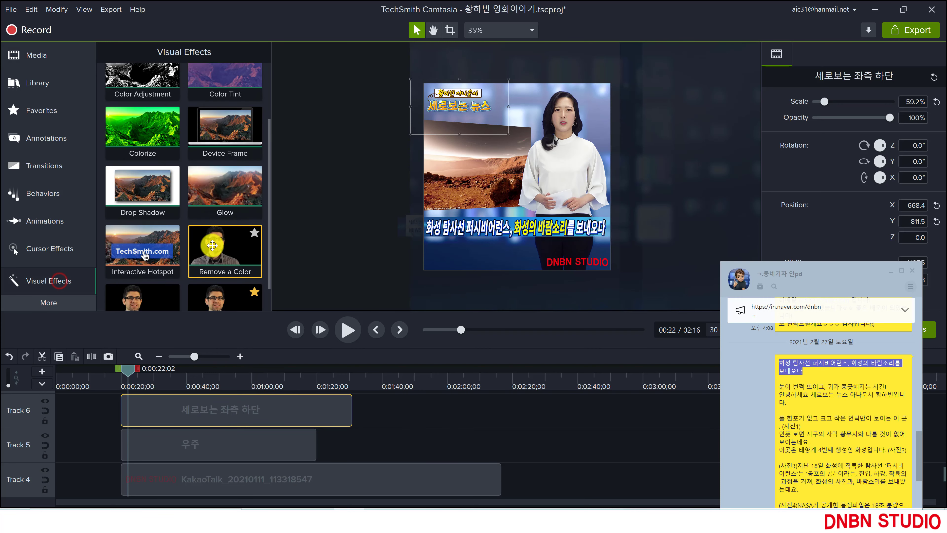
{"action": "left_click_drag", "start_coordinate": [233, 94], "coordinate": [238, 423]}
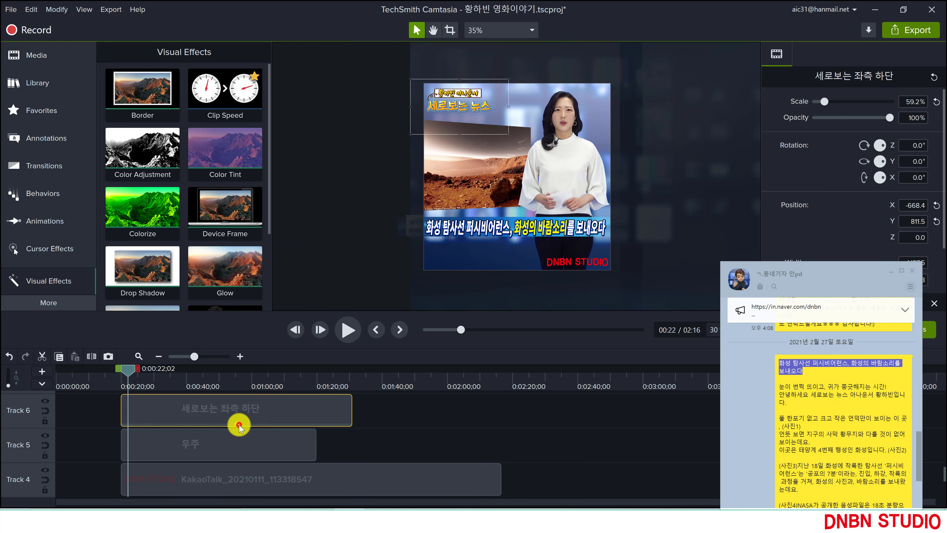
{"action": "left_click_drag", "start_coordinate": [352, 420], "coordinate": [513, 432]}
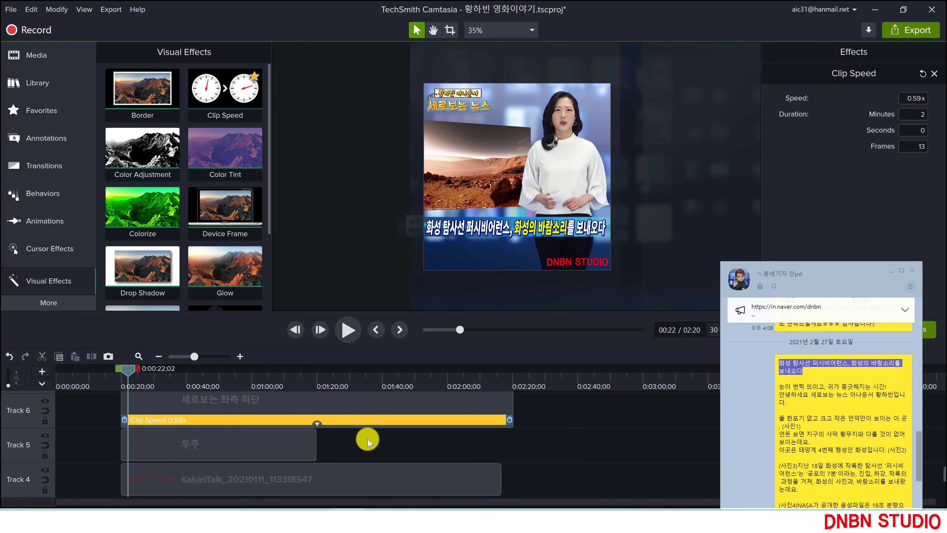
Apply Clip Speed to the 우주 headline clip on Track 5 and stretch it to 0.47x, lasting 2 minutes 8 seconds.
{"action": "left_click", "coordinate": [211, 89]}
{"action": "left_click_drag", "start_coordinate": [208, 218], "coordinate": [214, 446]}
{"action": "left_click", "coordinate": [220, 459]}
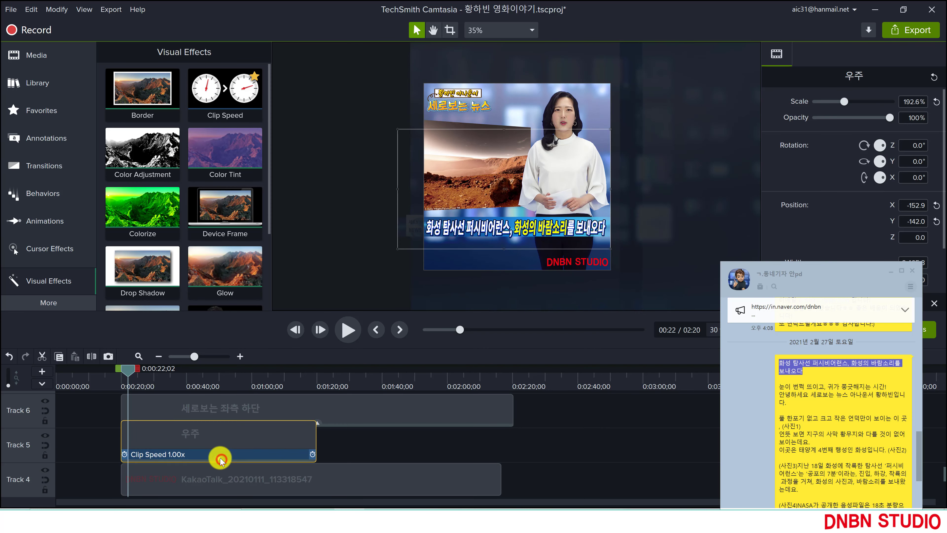
{"action": "left_click_drag", "start_coordinate": [313, 454], "coordinate": [533, 465]}
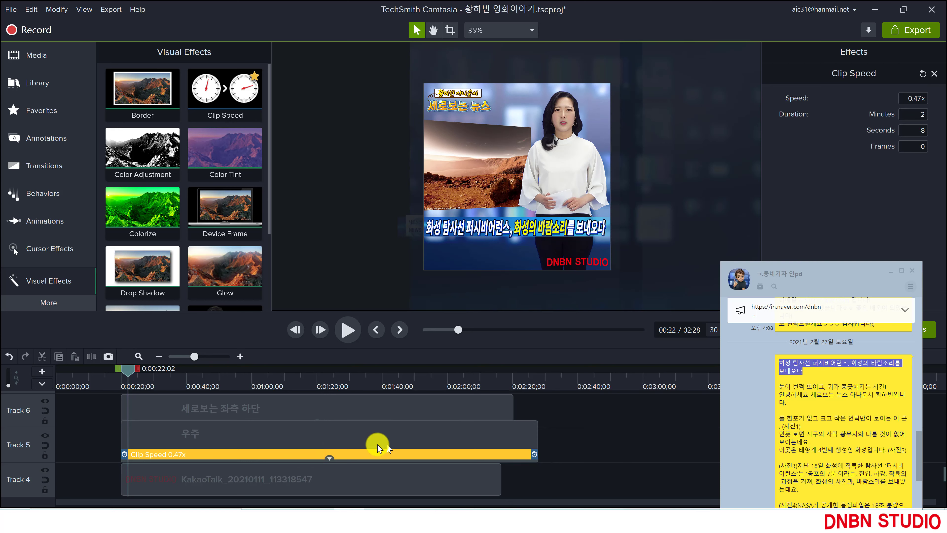
Shift the headline and title clips earlier, with the title's end aligned to the end of the announcer clip.
{"action": "left_click", "coordinate": [349, 440]}
{"action": "left_click_drag", "start_coordinate": [313, 414], "coordinate": [292, 413]}
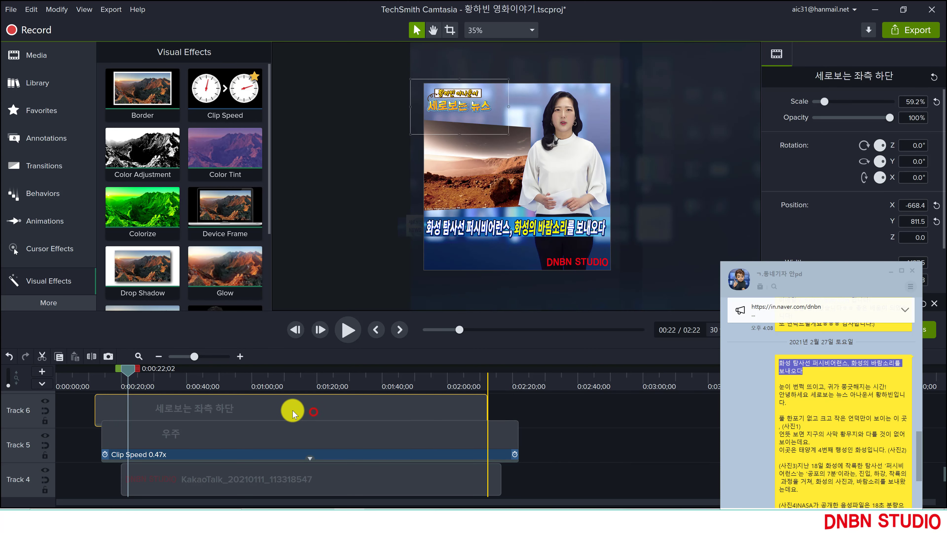
{"action": "scroll", "coordinate": [338, 453], "scroll_direction": "down", "scroll_amount": 3}
{"action": "scroll", "coordinate": [325, 428], "scroll_direction": "up", "scroll_amount": 3}
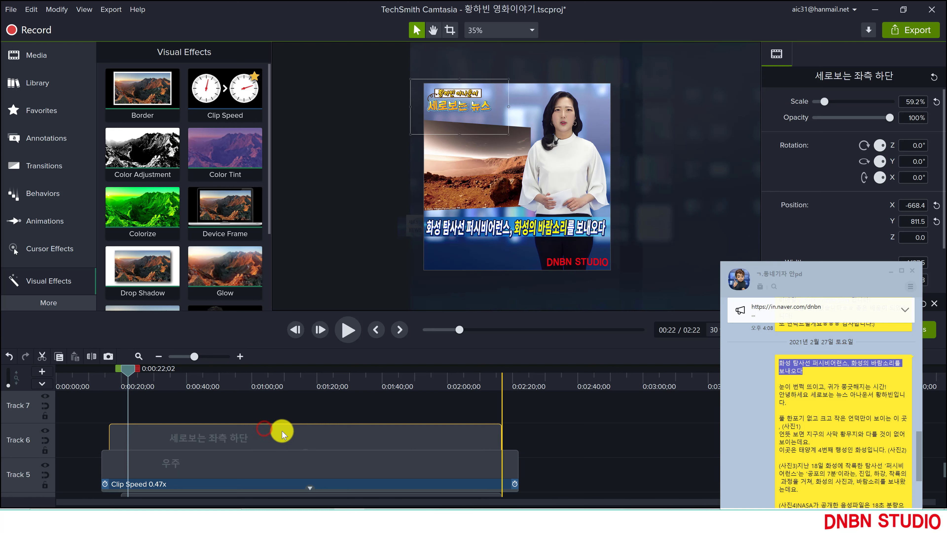
{"action": "scroll", "coordinate": [154, 465], "scroll_direction": "down", "scroll_amount": 2}
Trim the starts of the title and headline clips to the playhead at 0:20;04, where the announcer section begins.
{"action": "mouse_move", "coordinate": [115, 380]}
{"action": "left_mouse_down"}
{"action": "mouse_move", "coordinate": [110, 373]}
{"action": "mouse_move", "coordinate": [120, 375]}
{"action": "left_mouse_up"}
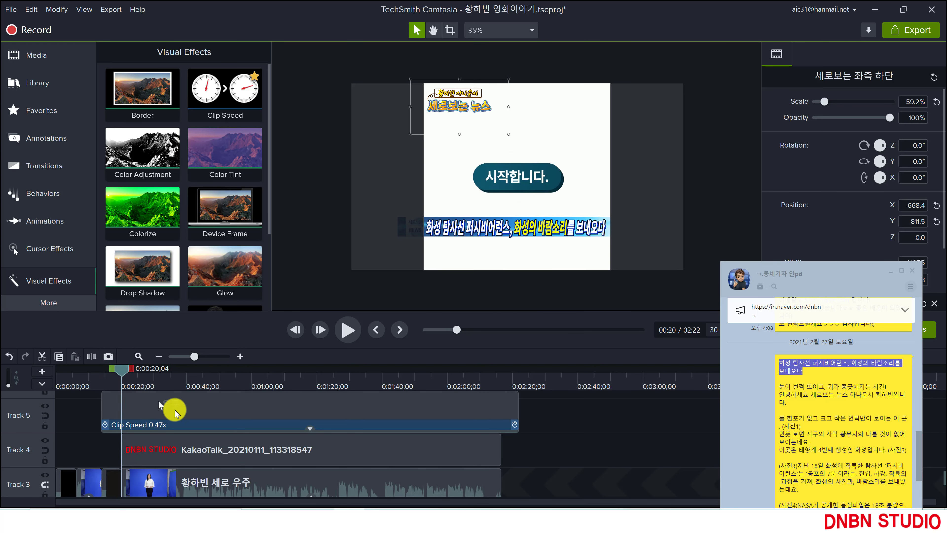
{"action": "scroll", "coordinate": [178, 436], "scroll_direction": "up", "scroll_amount": 2}
{"action": "left_click", "coordinate": [161, 477]}
{"action": "left_click", "coordinate": [150, 442]}
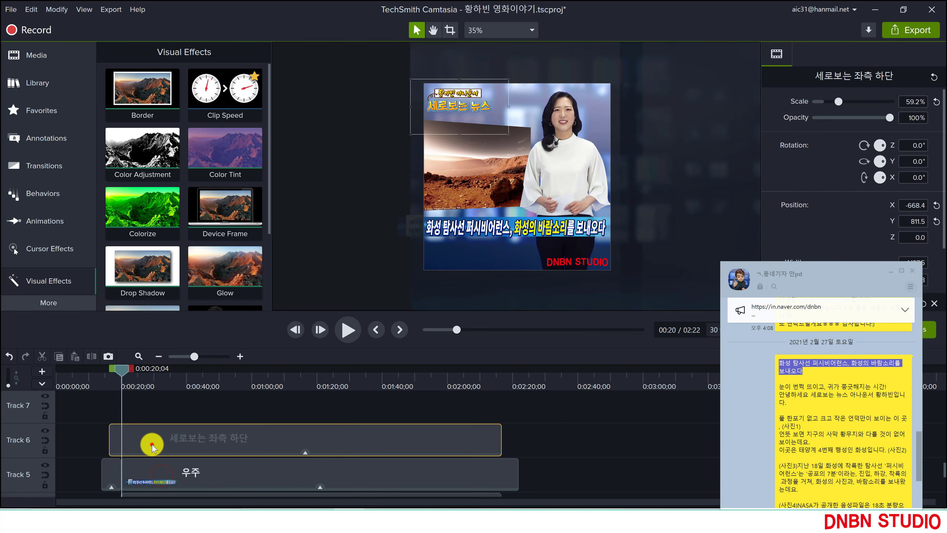
{"action": "left_click", "coordinate": [115, 440]}
{"action": "left_click", "coordinate": [105, 477]}
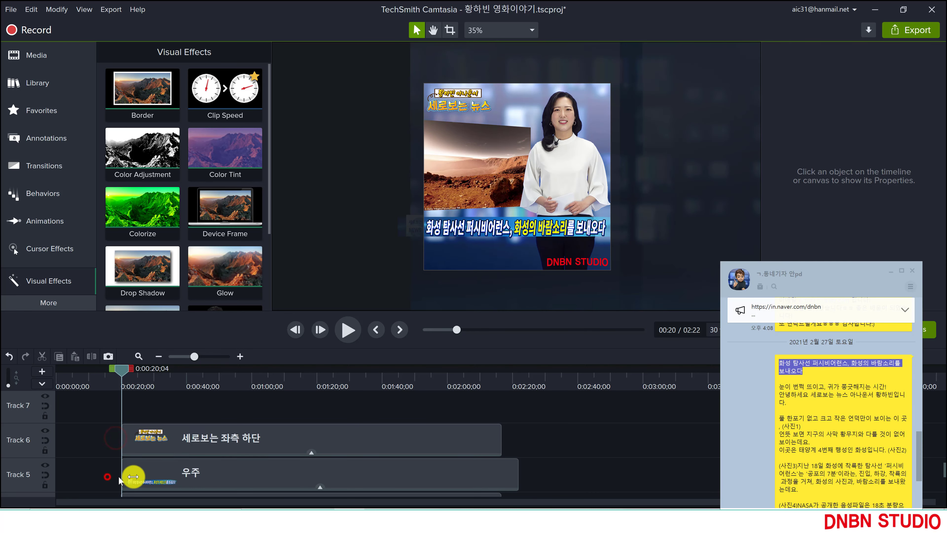
Preview the cut into the announcer section and shift the title, headline and logo clips slightly earlier to start at 0:20;00.
{"action": "scroll", "coordinate": [131, 477], "scroll_direction": "down", "scroll_amount": 2}
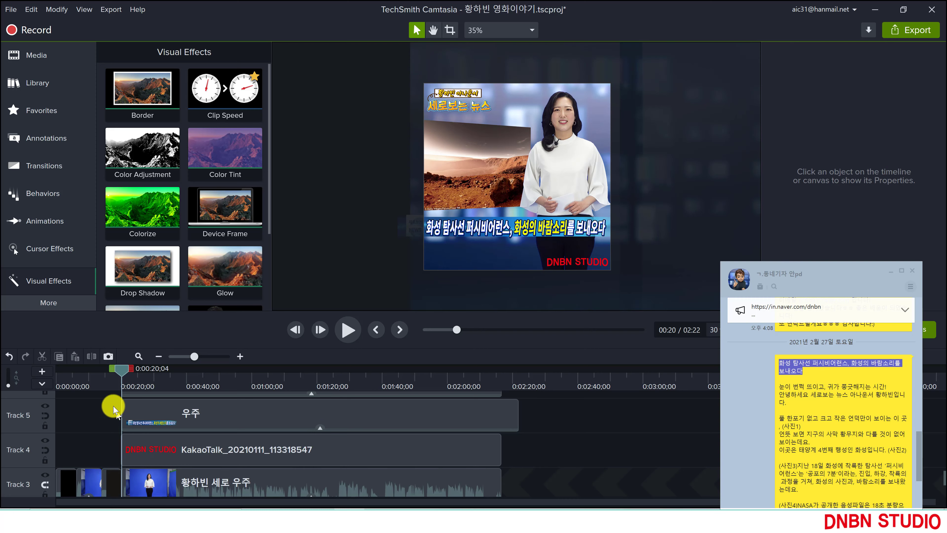
{"action": "left_click", "coordinate": [113, 387]}
{"action": "key", "text": "space"}
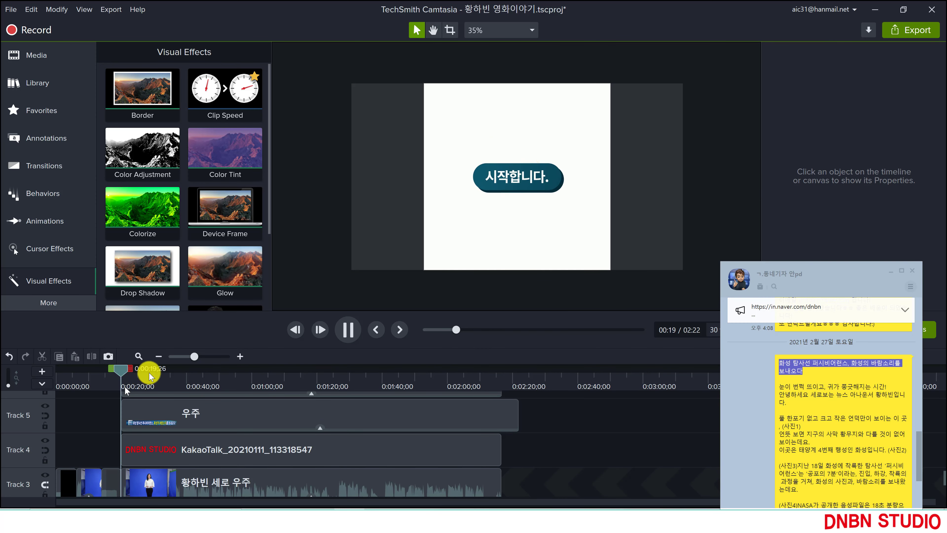
{"action": "key", "text": "space"}
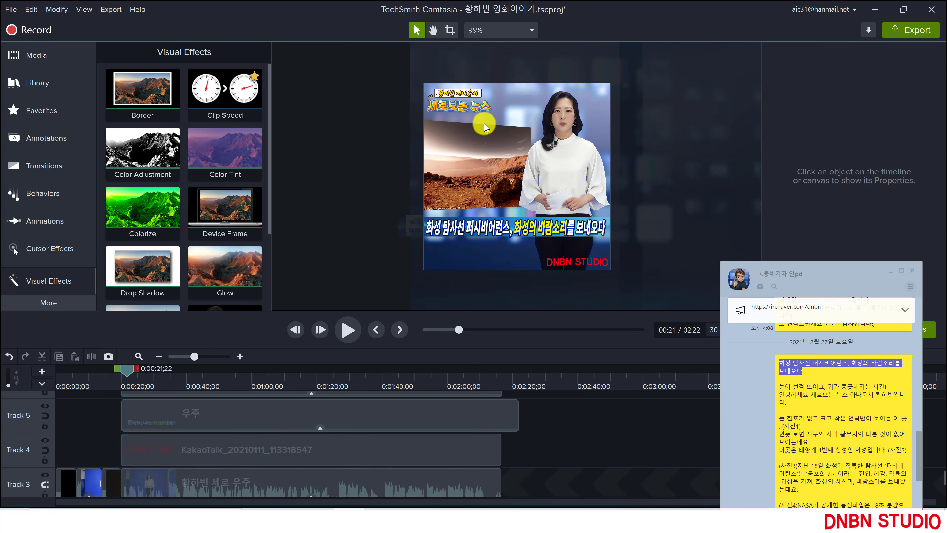
{"action": "scroll", "coordinate": [139, 410], "scroll_direction": "up", "scroll_amount": 2}
{"action": "left_click", "coordinate": [146, 438]}
{"action": "mouse_move", "coordinate": [146, 437]}
{"action": "left_mouse_down"}
{"action": "mouse_move", "coordinate": [158, 438]}
{"action": "mouse_move", "coordinate": [139, 438]}
{"action": "mouse_move", "coordinate": [154, 445]}
{"action": "left_mouse_up"}
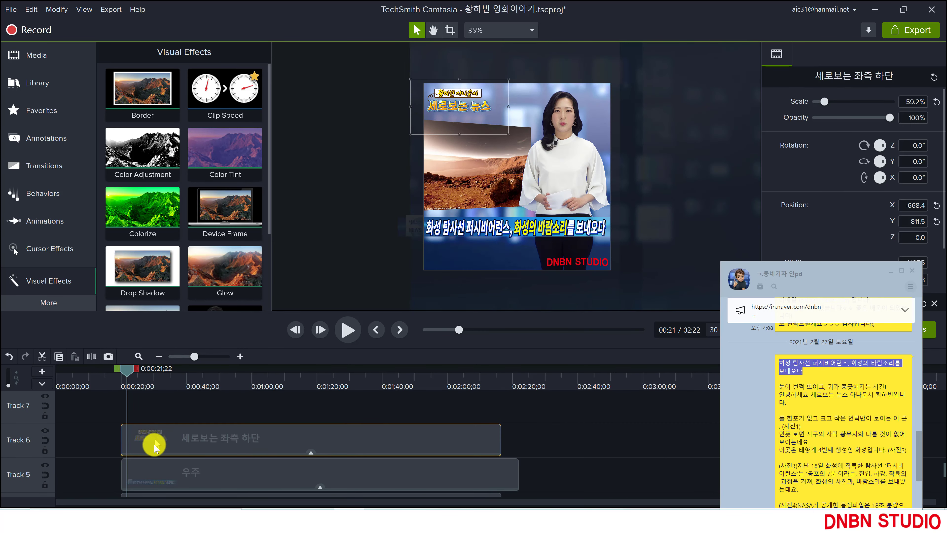
{"action": "left_click", "coordinate": [160, 479]}
{"action": "scroll", "coordinate": [166, 479], "scroll_direction": "down", "scroll_amount": 2}
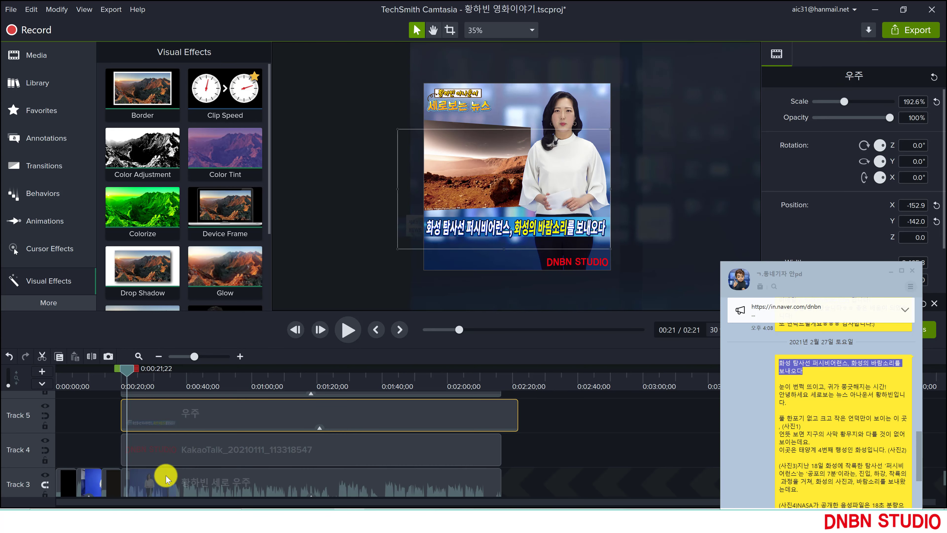
{"action": "left_click", "coordinate": [163, 451]}
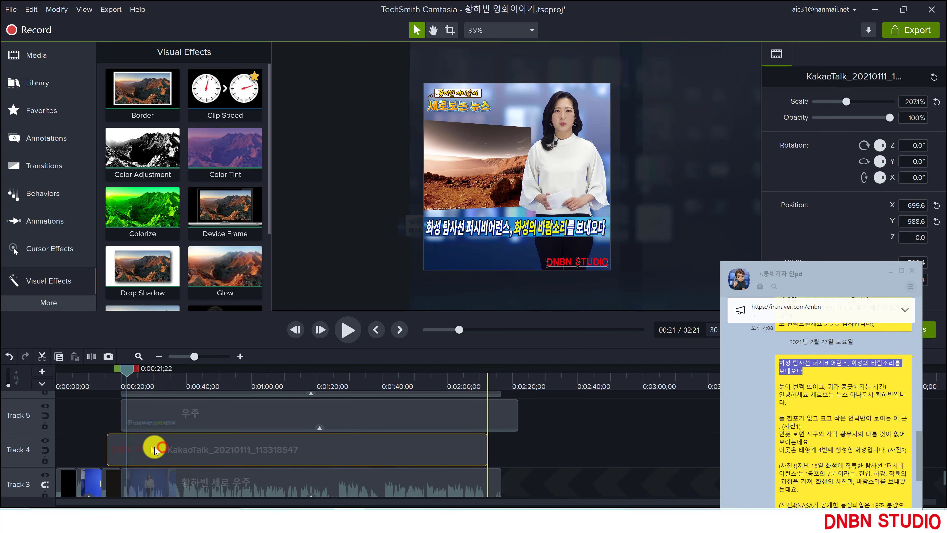
Adjust the DNBN STUDIO logo clip on Track 4 to start at 0:20;00 with a duration of 1:54;11.
{"action": "left_click", "coordinate": [113, 383]}
{"action": "key", "text": "space"}
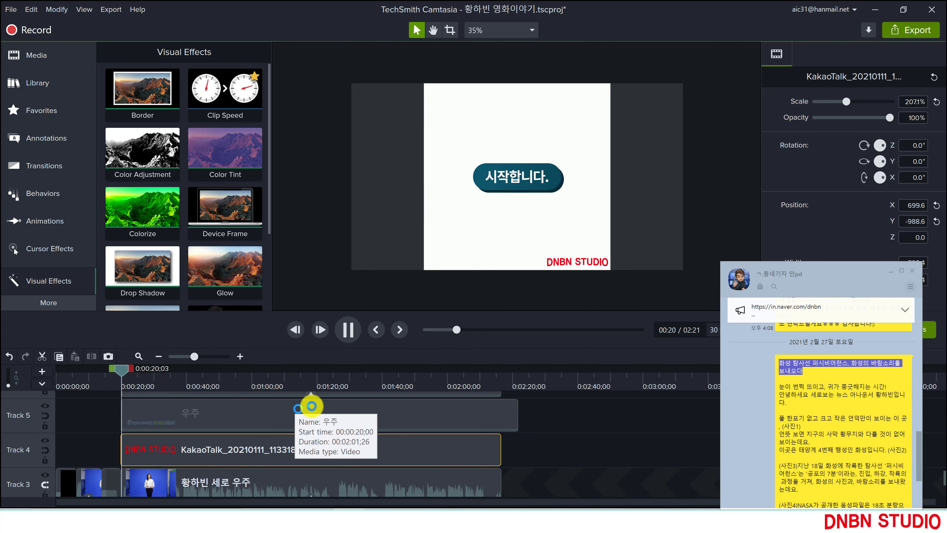
{"action": "key", "text": "space"}
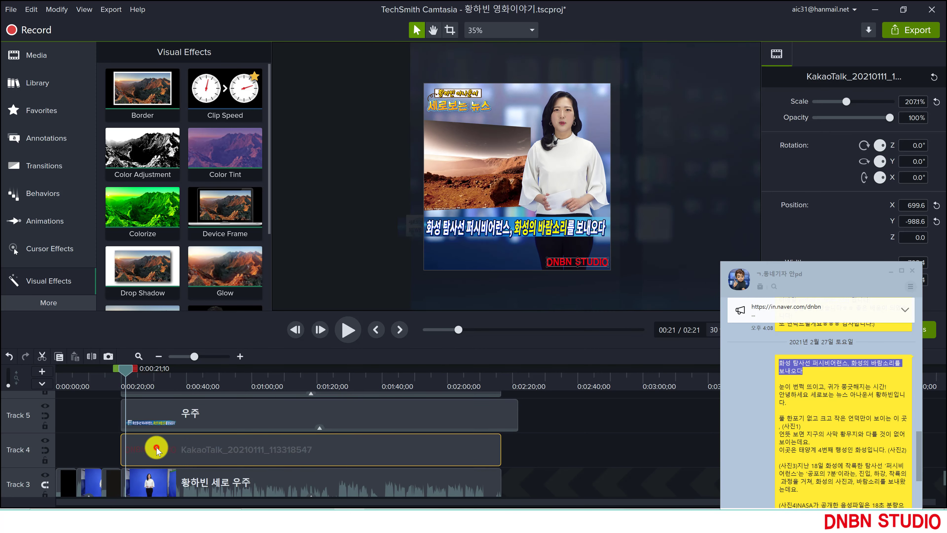
{"action": "left_click_drag", "start_coordinate": [156, 450], "coordinate": [161, 450]}
{"action": "left_click_drag", "start_coordinate": [513, 448], "coordinate": [487, 448]}
{"action": "mouse_move", "coordinate": [364, 452]}
{"action": "left_mouse_down"}
{"action": "mouse_move", "coordinate": [373, 455]}
{"action": "mouse_move", "coordinate": [359, 453]}
{"action": "left_mouse_up"}
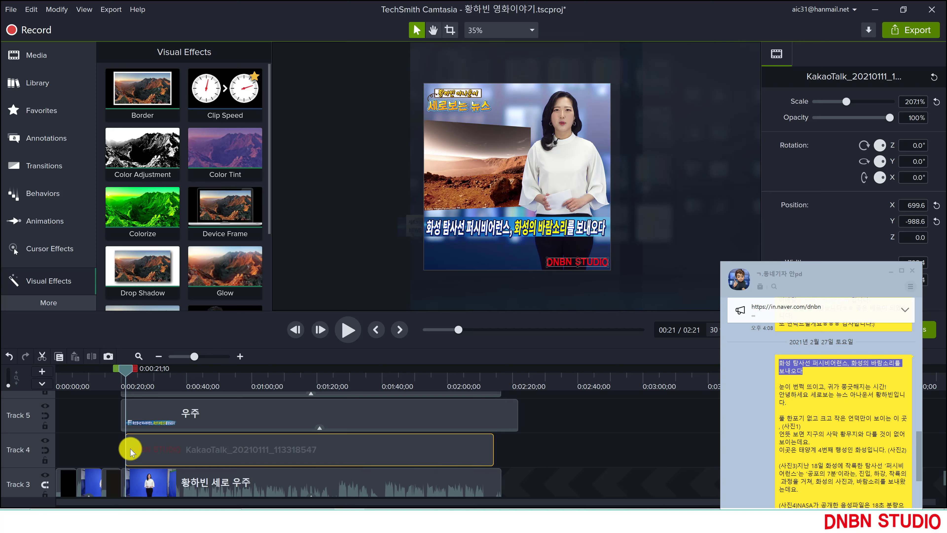
{"action": "mouse_move", "coordinate": [127, 448]}
{"action": "left_mouse_down"}
{"action": "mouse_move", "coordinate": [113, 448]}
{"action": "mouse_move", "coordinate": [123, 449]}
{"action": "left_mouse_up"}
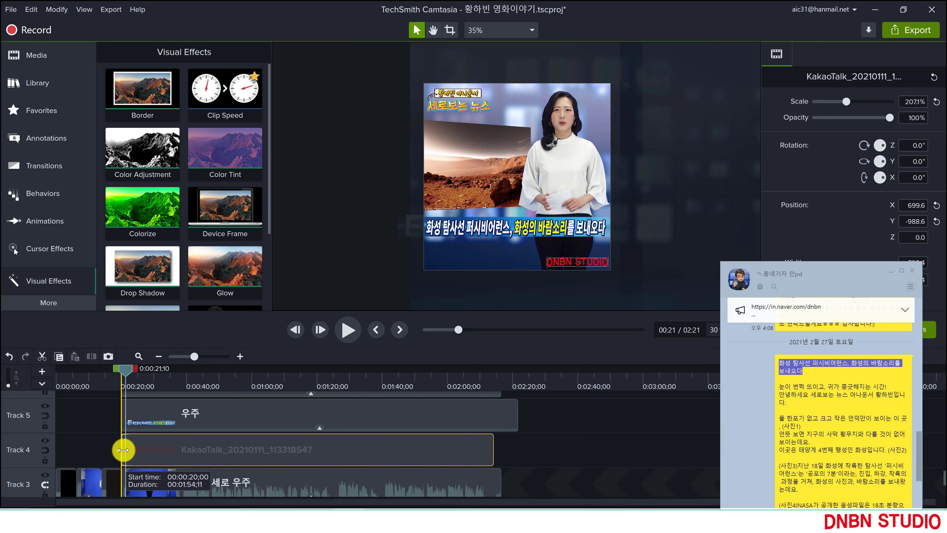
Preview the start of the announcer section and read the news script in the chat window for the photo cues.
{"action": "left_click", "coordinate": [115, 377]}
{"action": "key", "text": "space"}
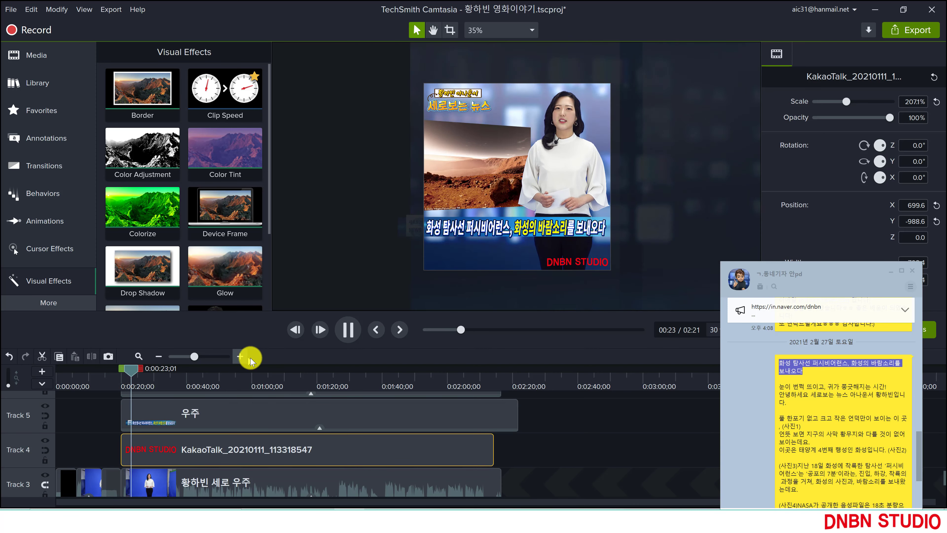
{"action": "left_click_drag", "start_coordinate": [805, 269], "coordinate": [782, 177]}
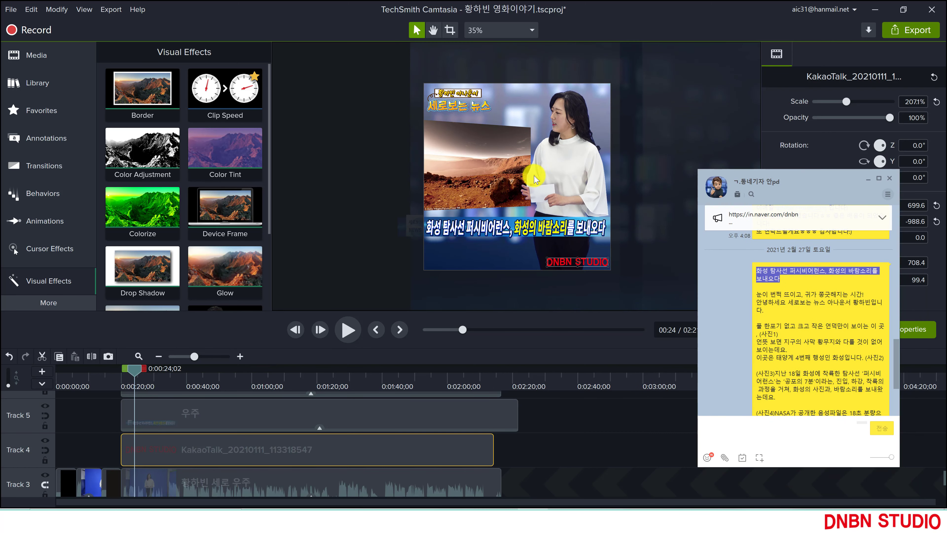
{"action": "scroll", "coordinate": [800, 295], "scroll_direction": "down", "scroll_amount": 1}
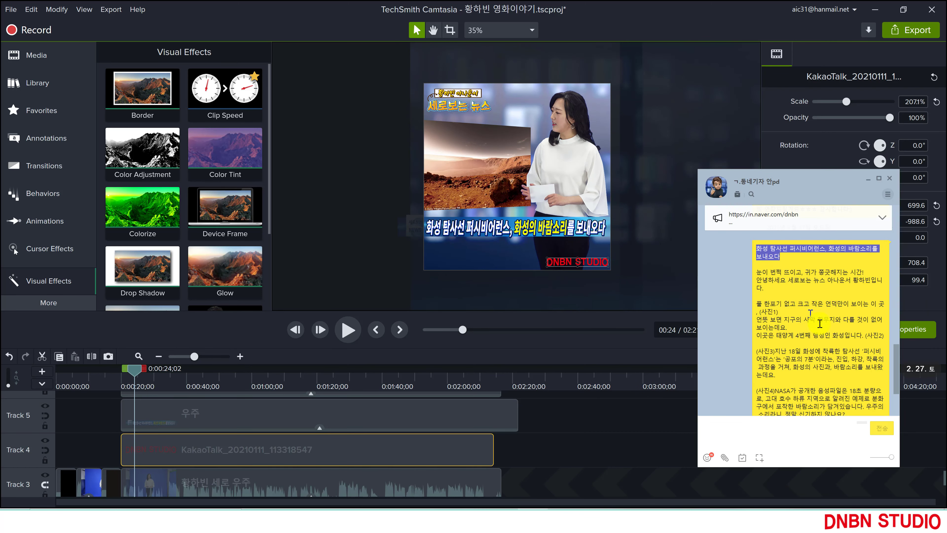
{"action": "scroll", "coordinate": [797, 317], "scroll_direction": "down", "scroll_amount": 1}
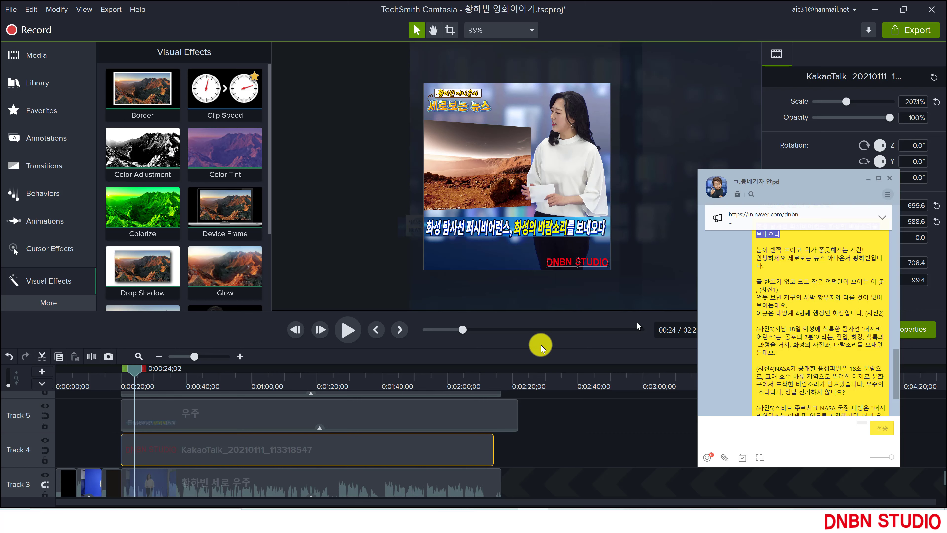
Extend the first Mars image on Track 2 so that it ends at about 0:59.
{"action": "left_click", "coordinate": [116, 381]}
{"action": "key", "text": "space"}
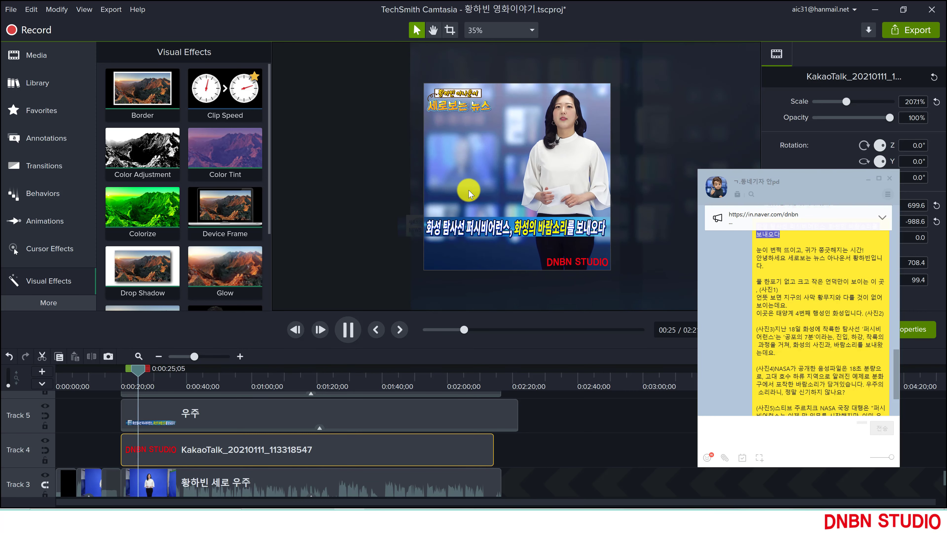
{"action": "key", "text": "space"}
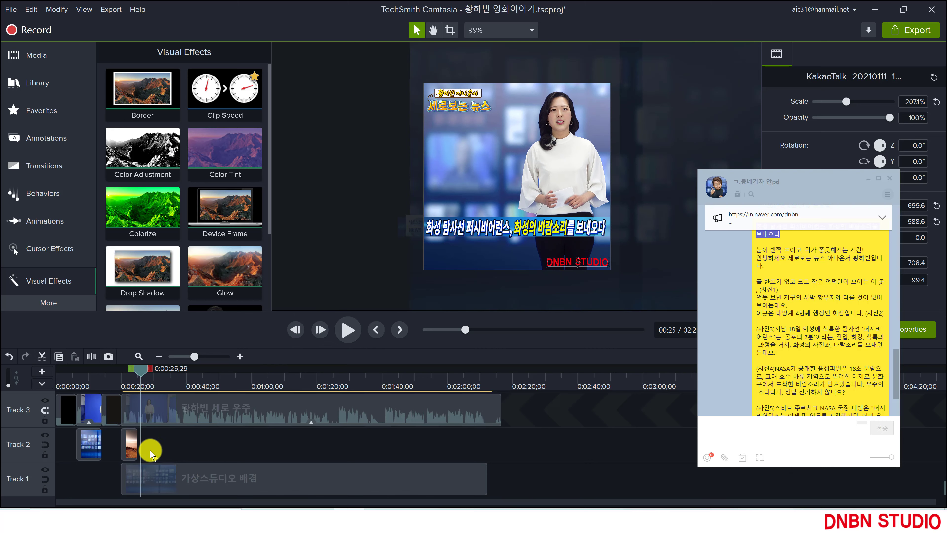
{"action": "left_click_drag", "start_coordinate": [131, 443], "coordinate": [247, 461]}
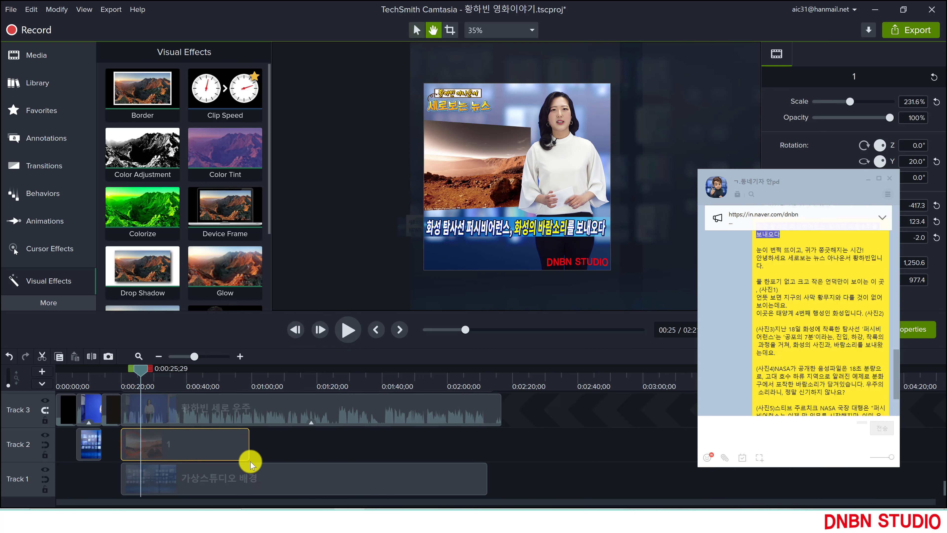
Preview the opening of the announcer section from about 0:26 to 0:34 to check it against the script's photo cues.
{"action": "key", "text": "space"}
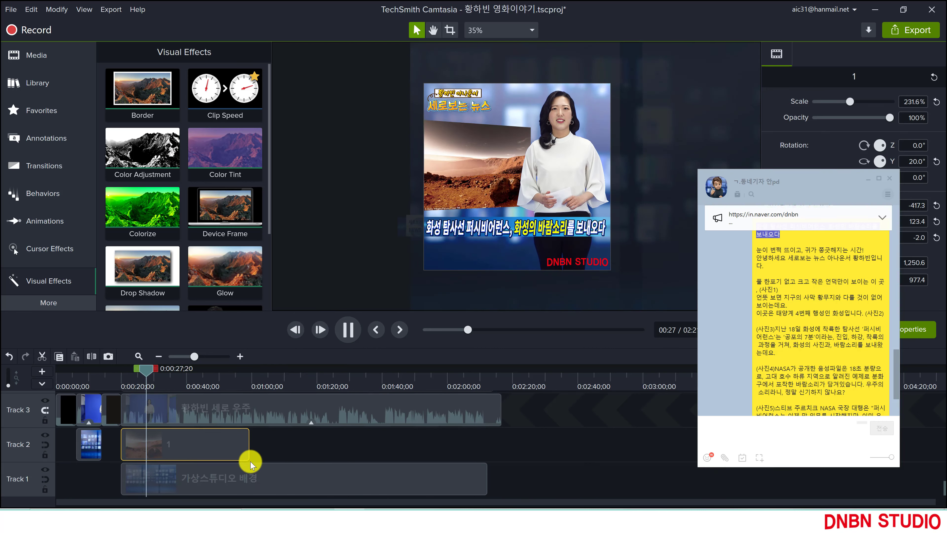
{"action": "key", "text": "space"}
{"action": "key", "text": "h"}
{"action": "key", "text": "v"}
{"action": "key", "text": "space"}
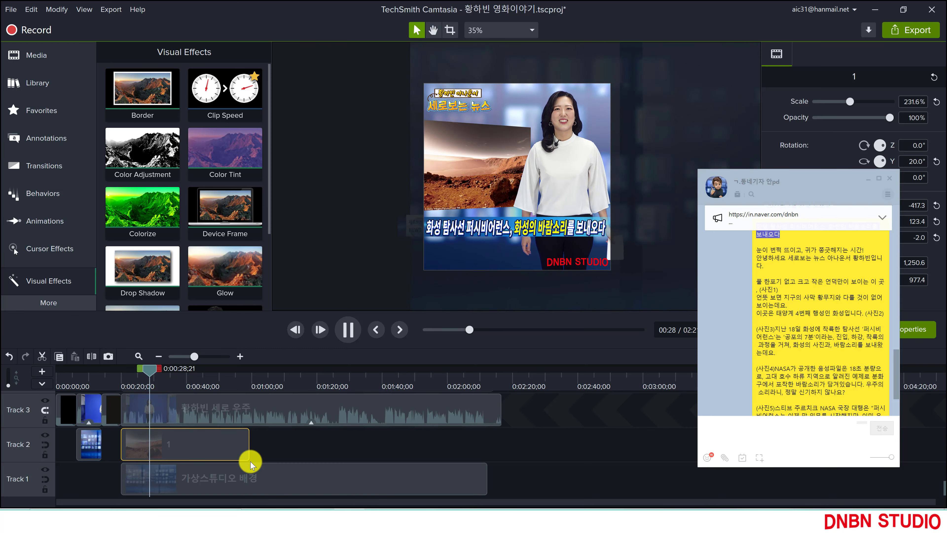
{"action": "key", "text": "space"}
{"action": "scroll", "coordinate": [171, 446], "scroll_direction": "up", "scroll_amount": 1}
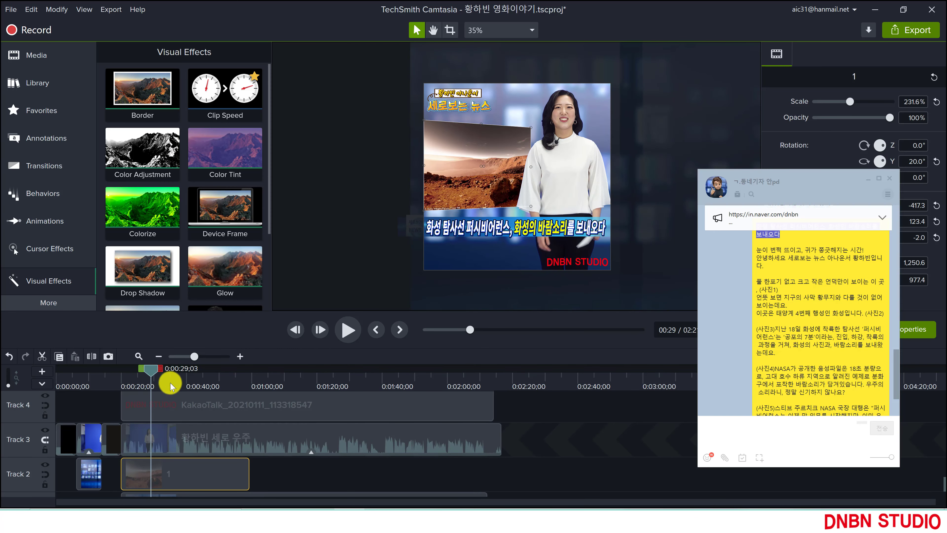
{"action": "left_click", "coordinate": [161, 383]}
{"action": "key", "text": "space"}
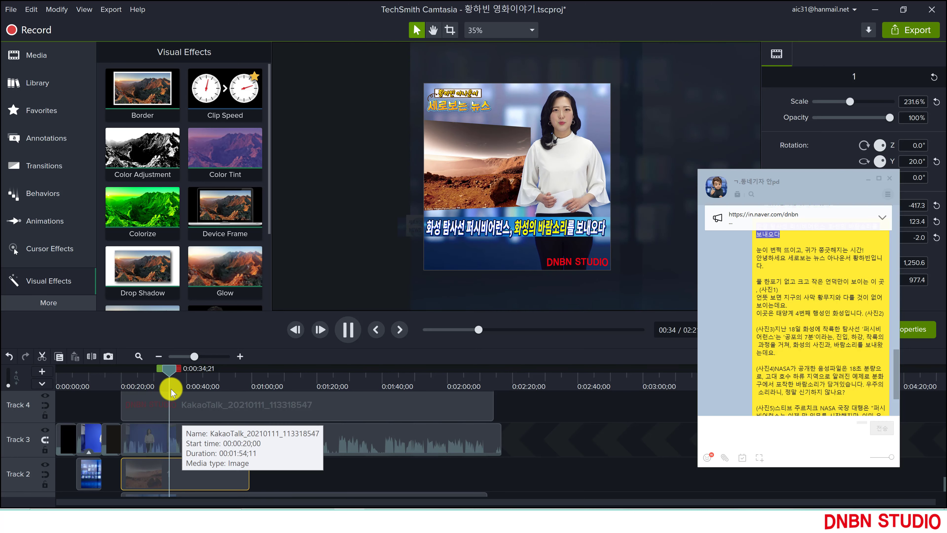
Split the announcer clip on Track 3 at 0:34;07 and ripple-delete the part between 0:20;00 and the cut.
{"action": "left_click", "coordinate": [165, 382]}
{"action": "key", "text": "space"}
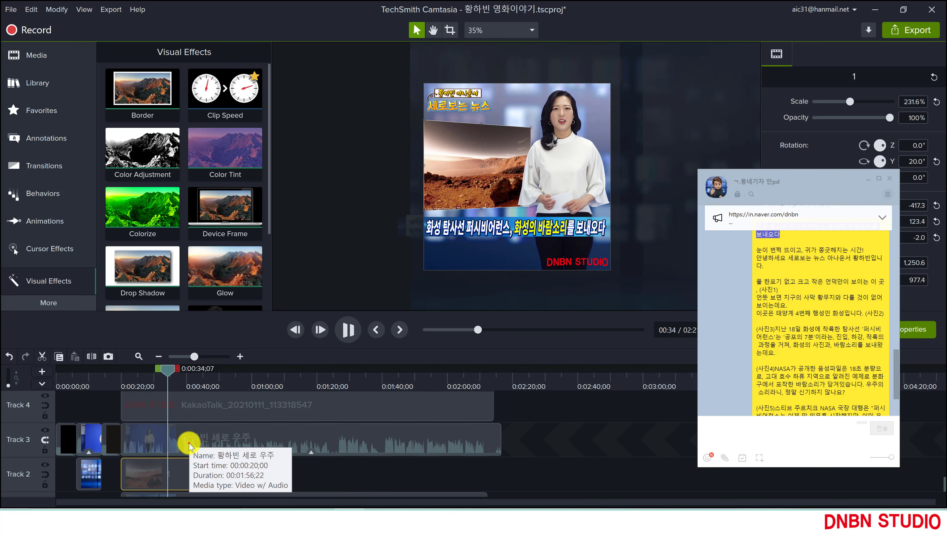
{"action": "left_click", "coordinate": [188, 443]}
{"action": "left_click", "coordinate": [141, 442]}
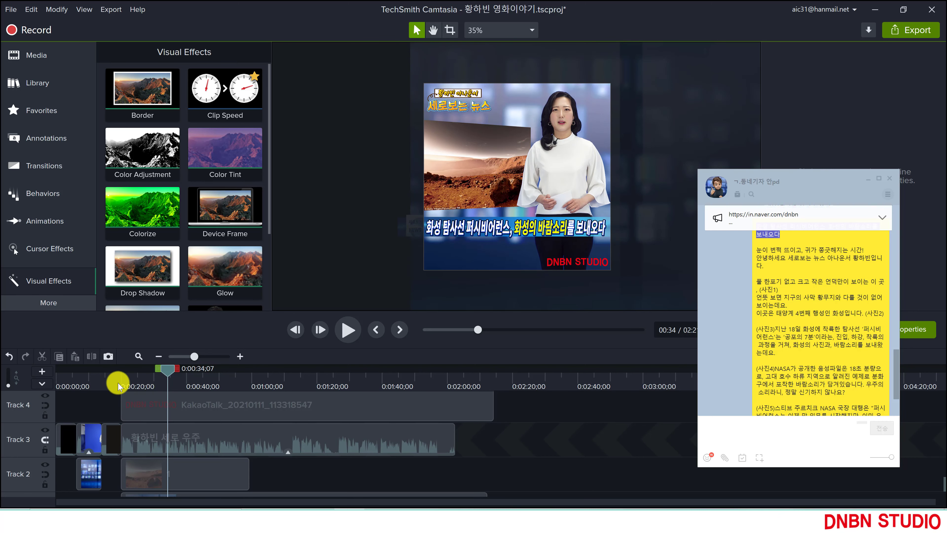
Play the announcer section to the second photo cue and split image 1 on Track 2 at 0:31;25.
{"action": "key", "text": "space"}
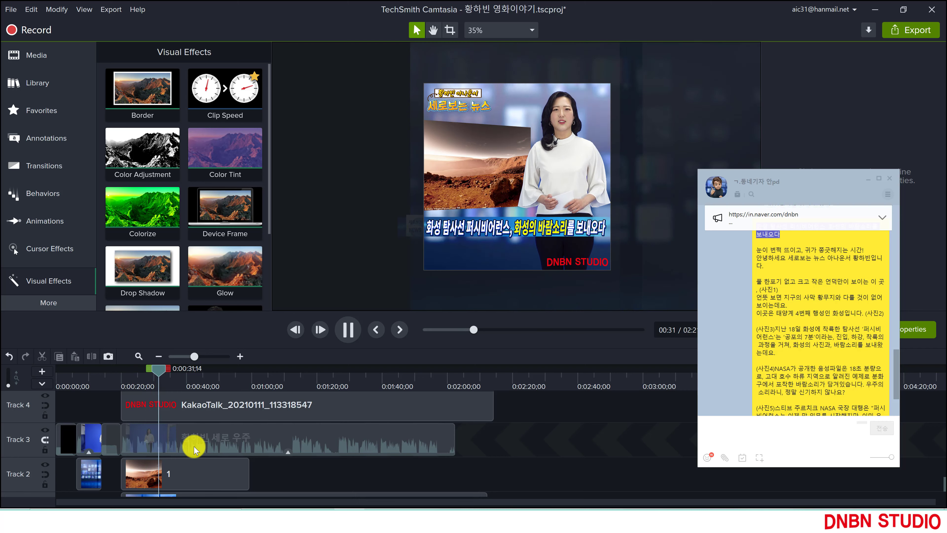
{"action": "key", "text": "space"}
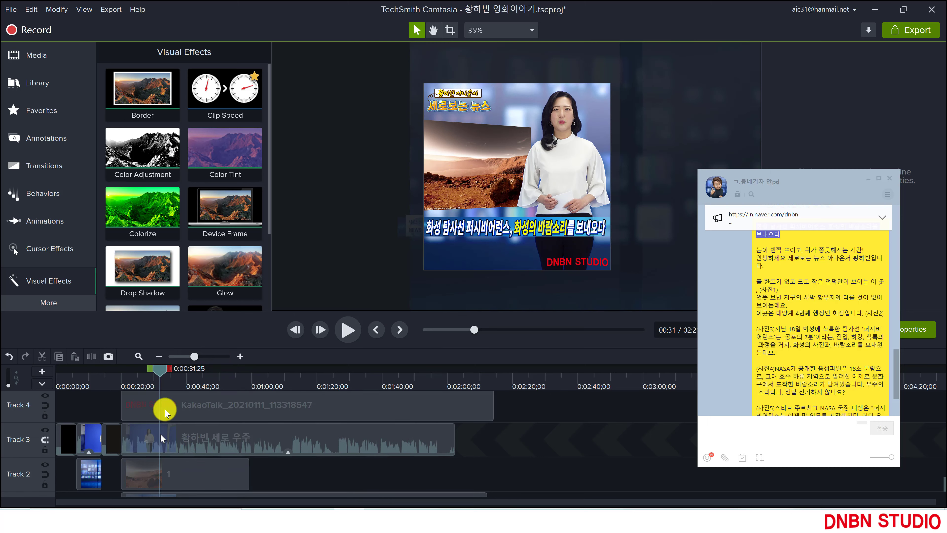
{"action": "left_click", "coordinate": [174, 479]}
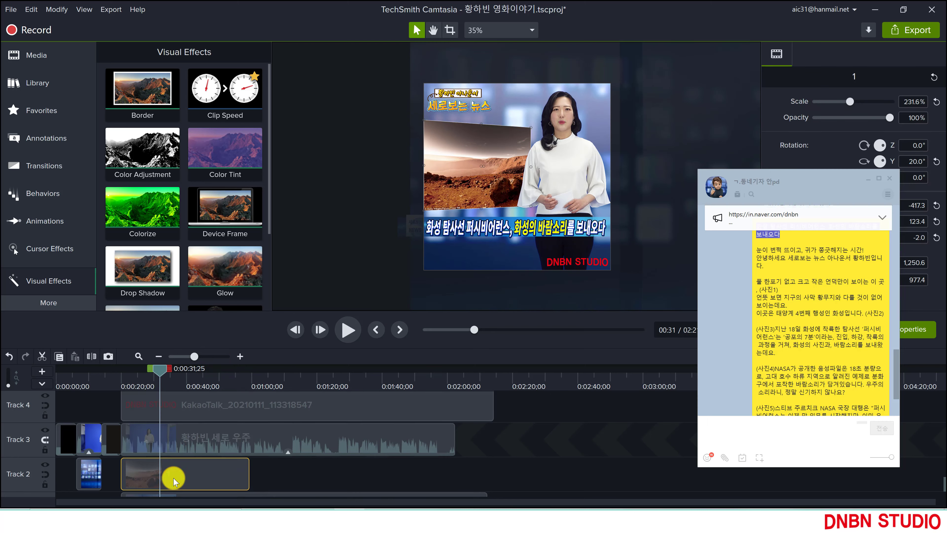
{"action": "left_click", "coordinate": [174, 481]}
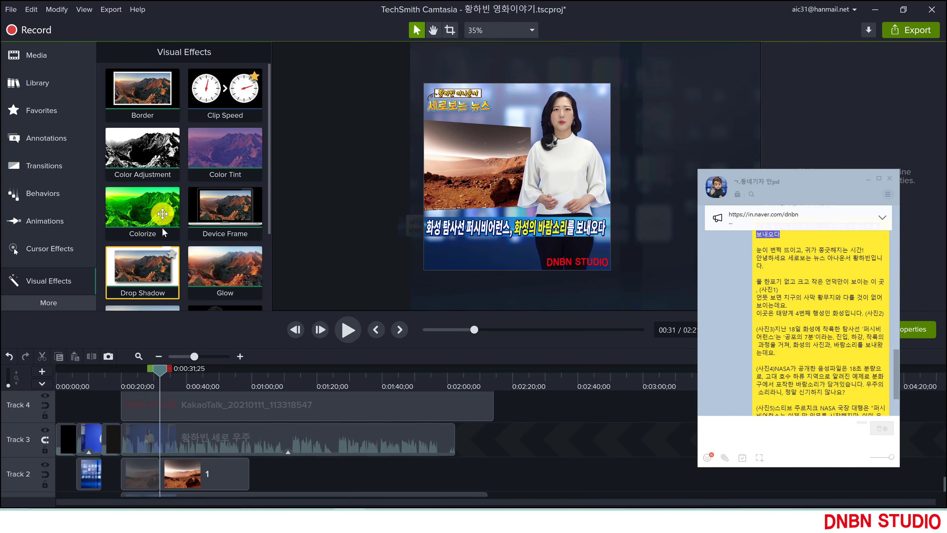
Replace the second part of image 1 on Track 2 with 2.jpg and enlarge it to 228.2% beside the announcer.
{"action": "left_click", "coordinate": [35, 60]}
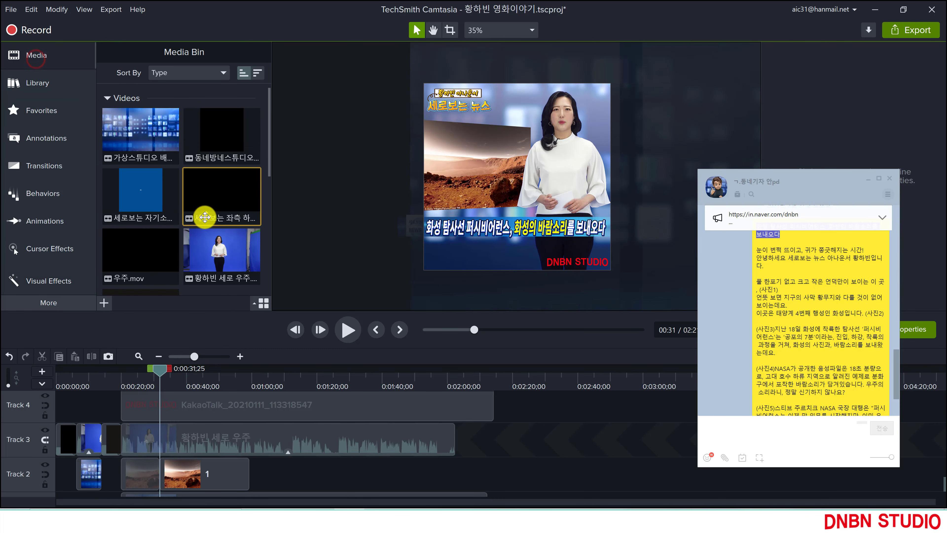
{"action": "scroll", "coordinate": [197, 218], "scroll_direction": "down", "scroll_amount": 5}
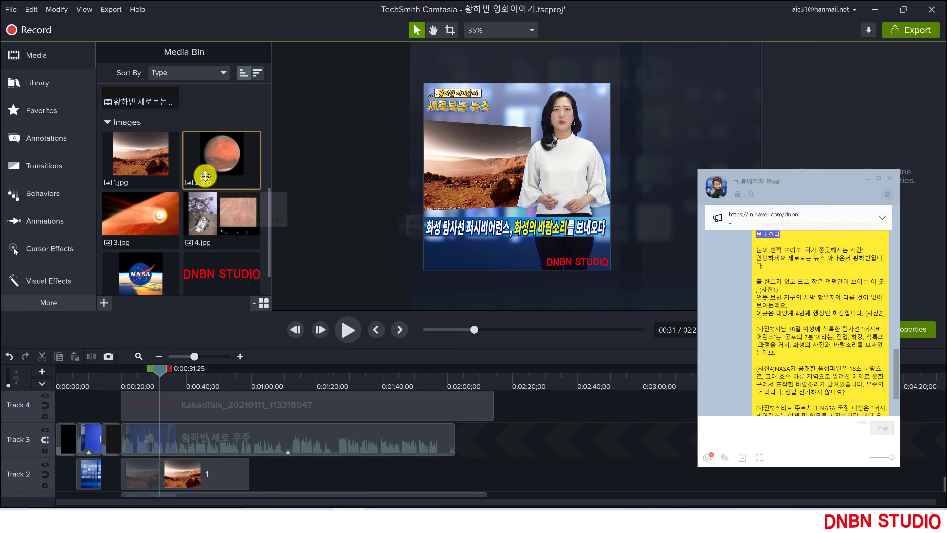
{"action": "left_click_drag", "start_coordinate": [200, 169], "coordinate": [187, 442]}
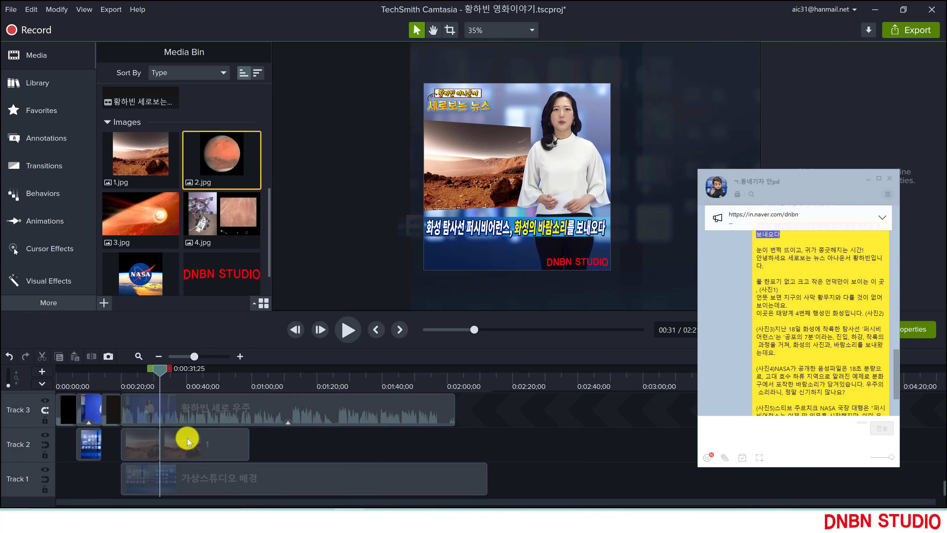
{"action": "left_click", "coordinate": [187, 440]}
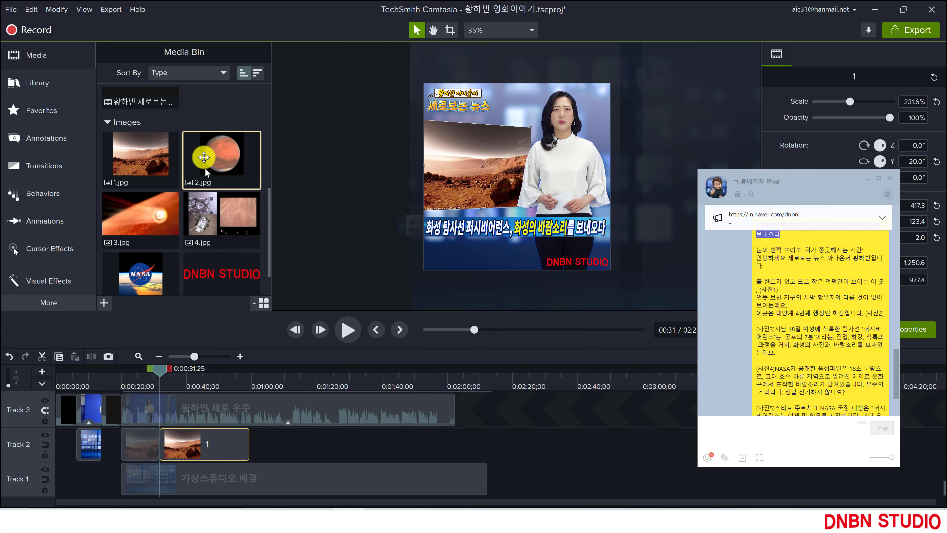
{"action": "left_click_drag", "start_coordinate": [228, 156], "coordinate": [199, 433]}
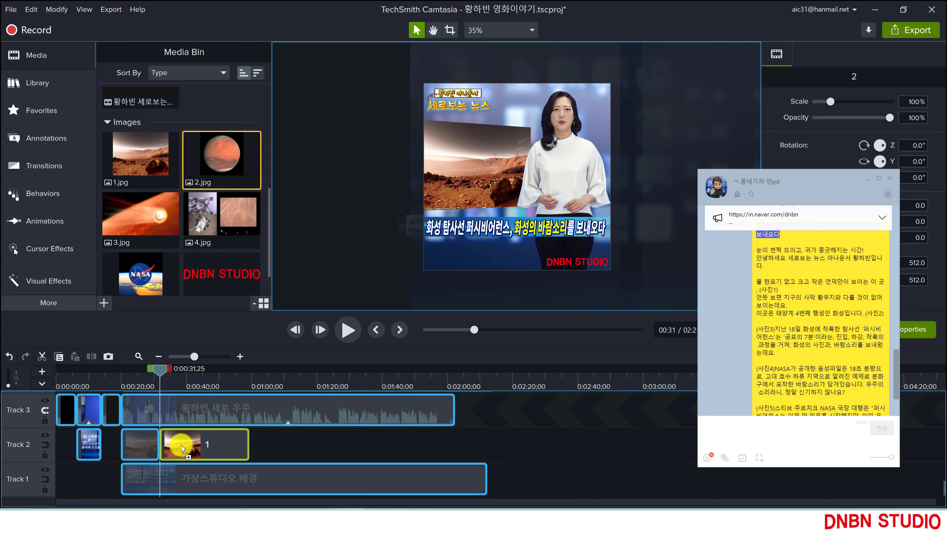
{"action": "left_click_drag", "start_coordinate": [182, 447], "coordinate": [181, 446]}
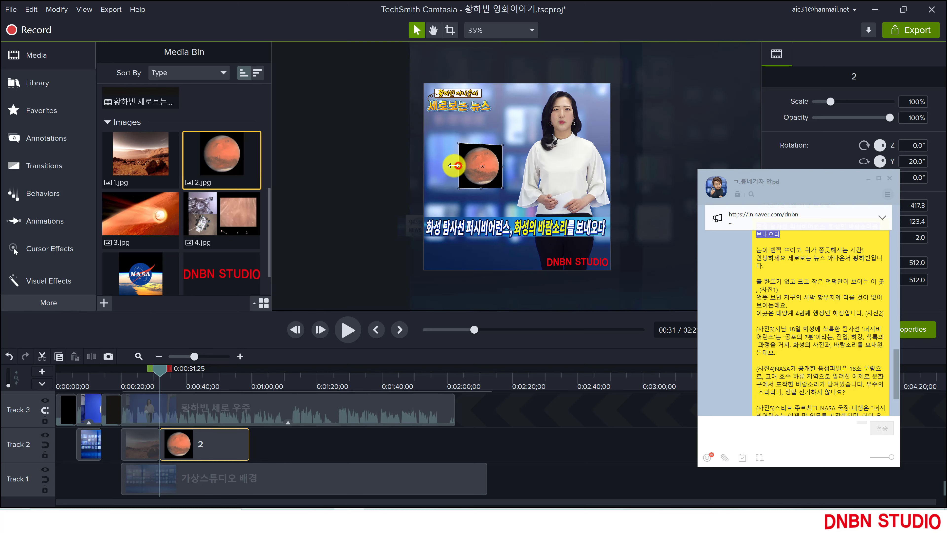
{"action": "left_click_drag", "start_coordinate": [456, 165], "coordinate": [424, 165]}
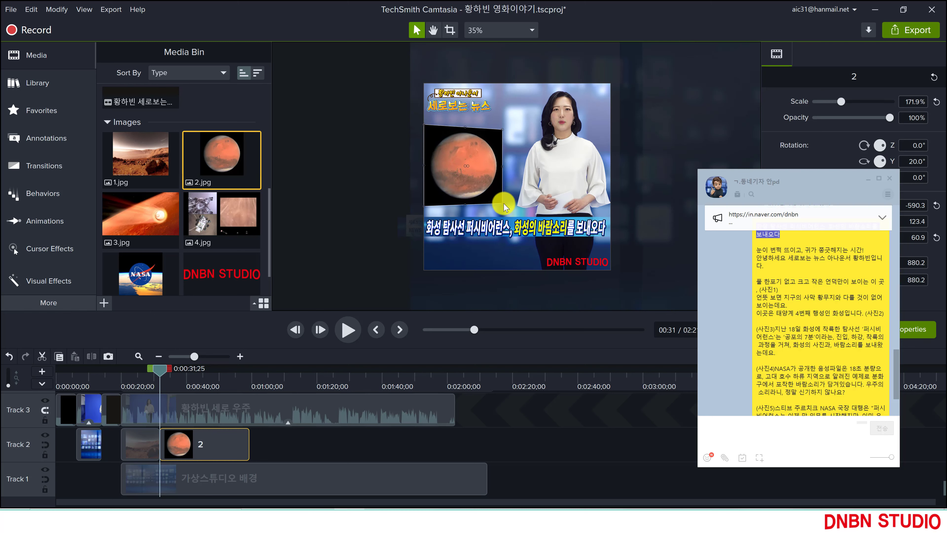
{"action": "left_click_drag", "start_coordinate": [502, 204], "coordinate": [520, 214]}
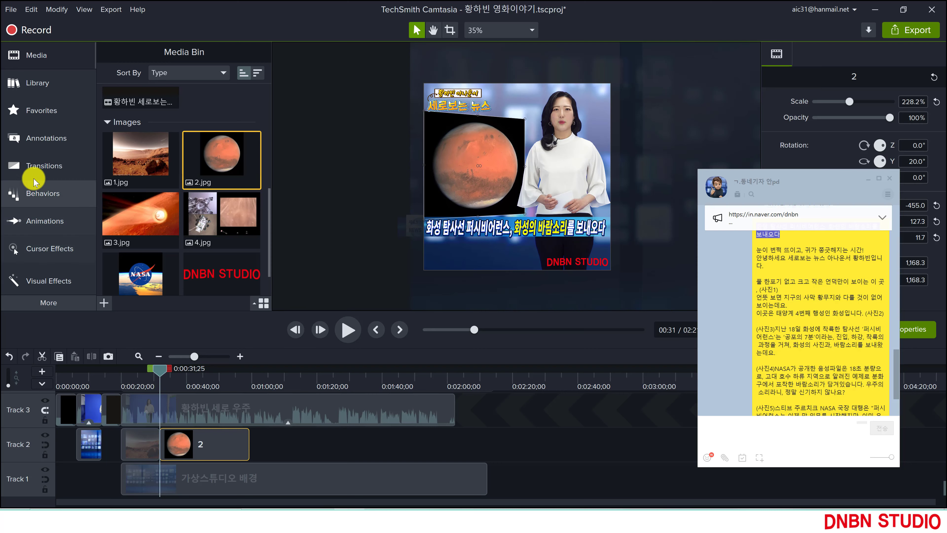
Add a Fade transition between images 1 and 2 on Track 2 and preview it.
{"action": "left_click", "coordinate": [47, 166]}
{"action": "scroll", "coordinate": [233, 278], "scroll_direction": "down", "scroll_amount": 1}
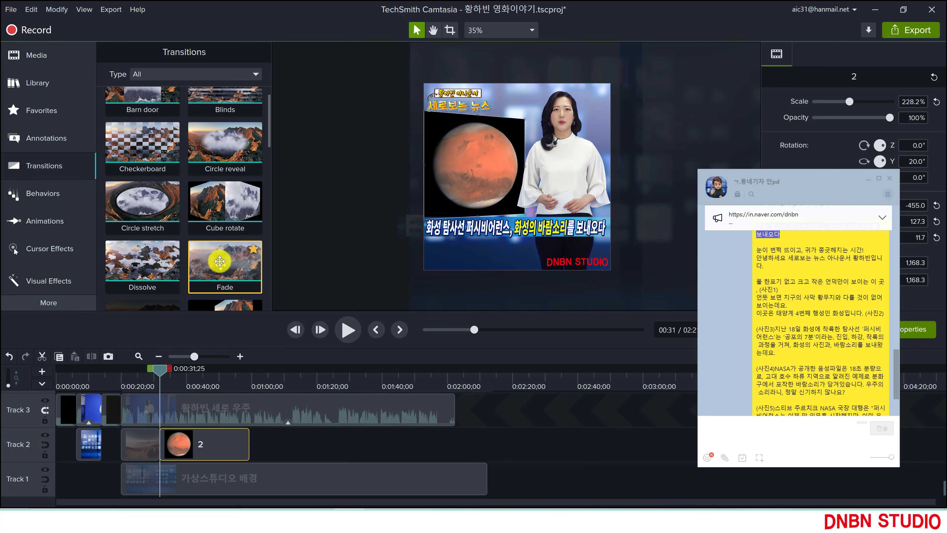
{"action": "left_click_drag", "start_coordinate": [220, 262], "coordinate": [160, 444]}
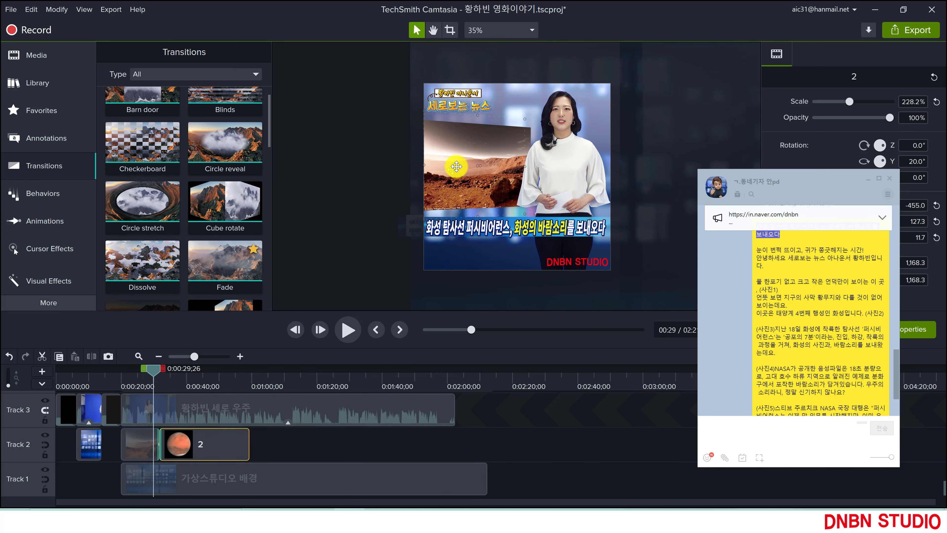
{"action": "key", "text": "space"}
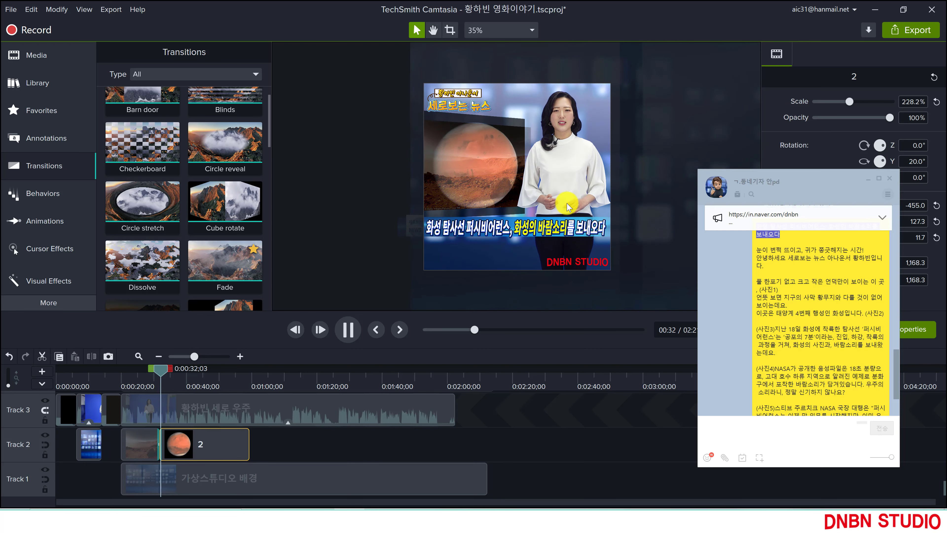
{"action": "key", "text": "space"}
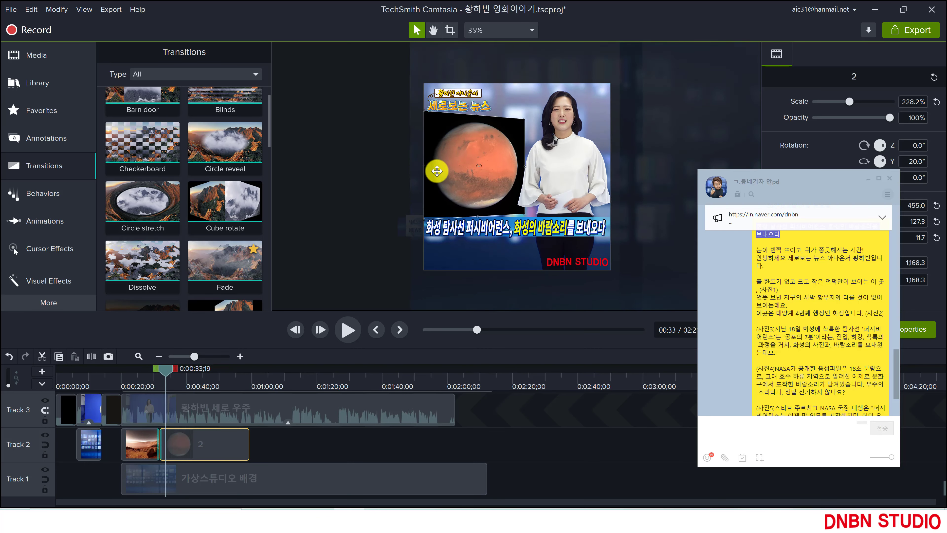
Replay the section from about 0:28 against the script to locate the third photo cue.
{"action": "left_click", "coordinate": [438, 170]}
{"action": "left_click", "coordinate": [442, 122]}
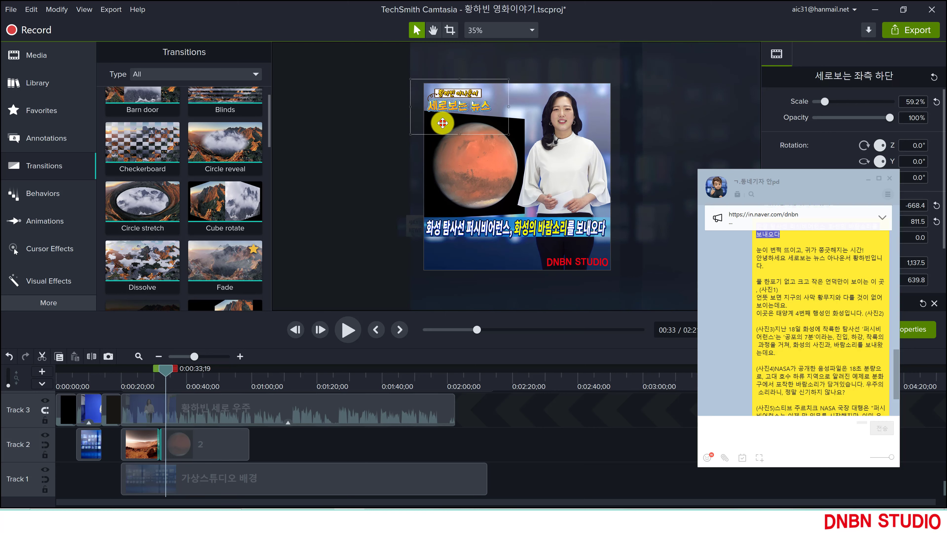
{"action": "left_click", "coordinate": [151, 386]}
{"action": "key", "text": "space"}
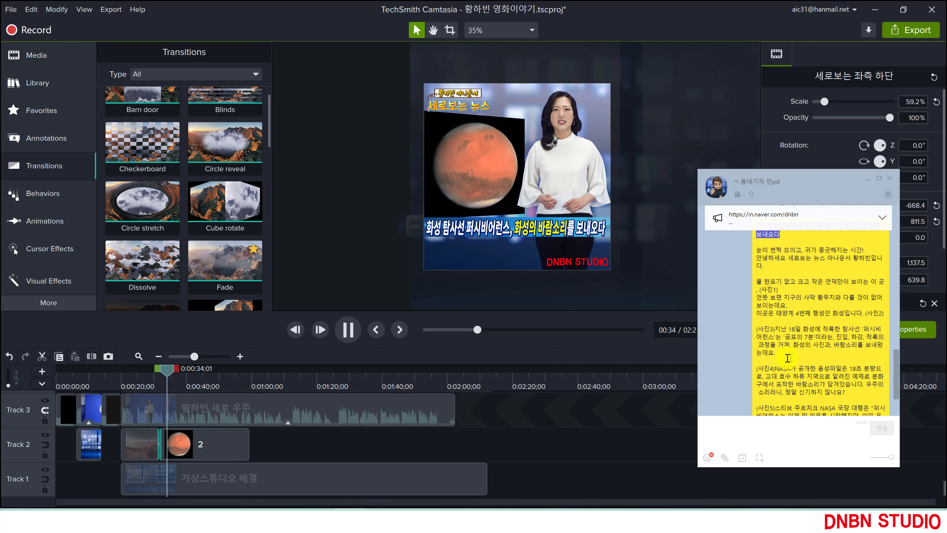
{"action": "key", "text": "space"}
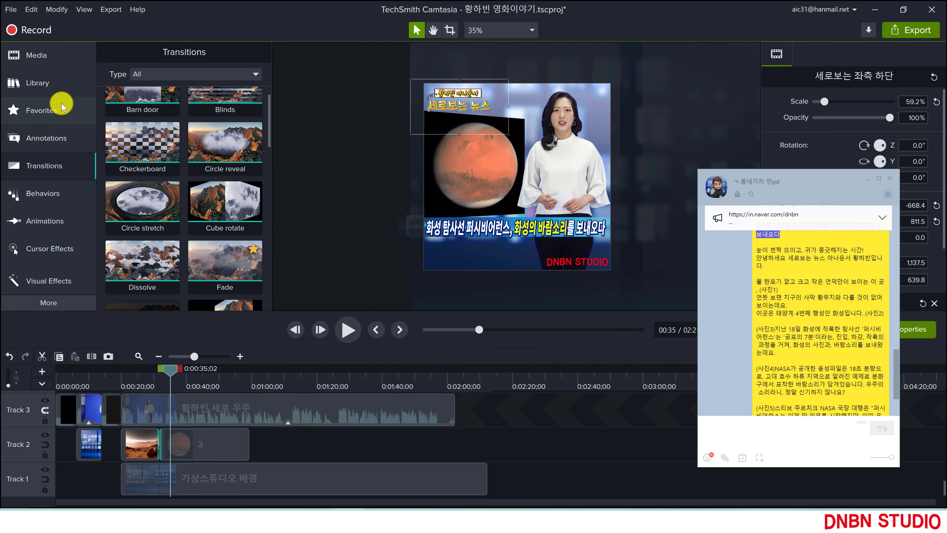
{"action": "left_click", "coordinate": [33, 55]}
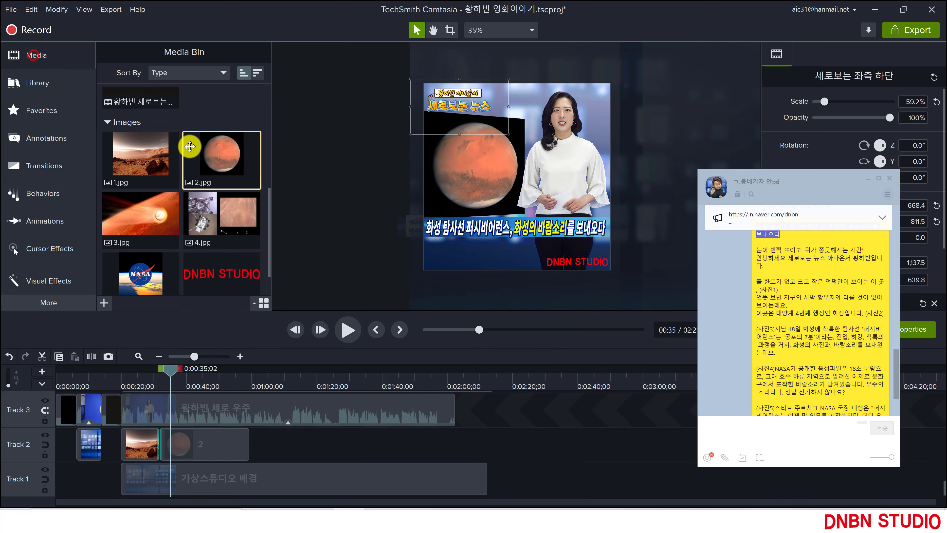
{"action": "left_click", "coordinate": [148, 382]}
{"action": "key", "text": "space"}
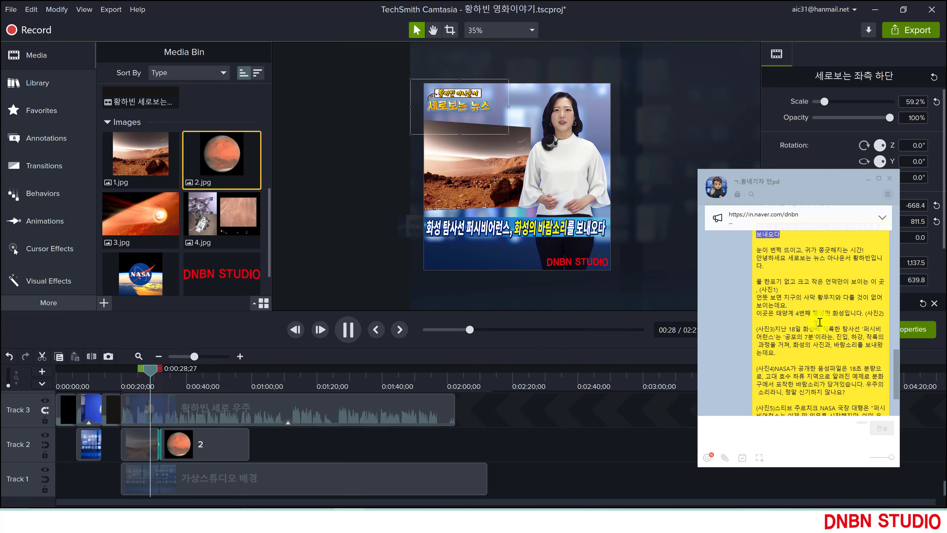
{"action": "left_click", "coordinate": [286, 439]}
{"action": "key", "text": "space"}
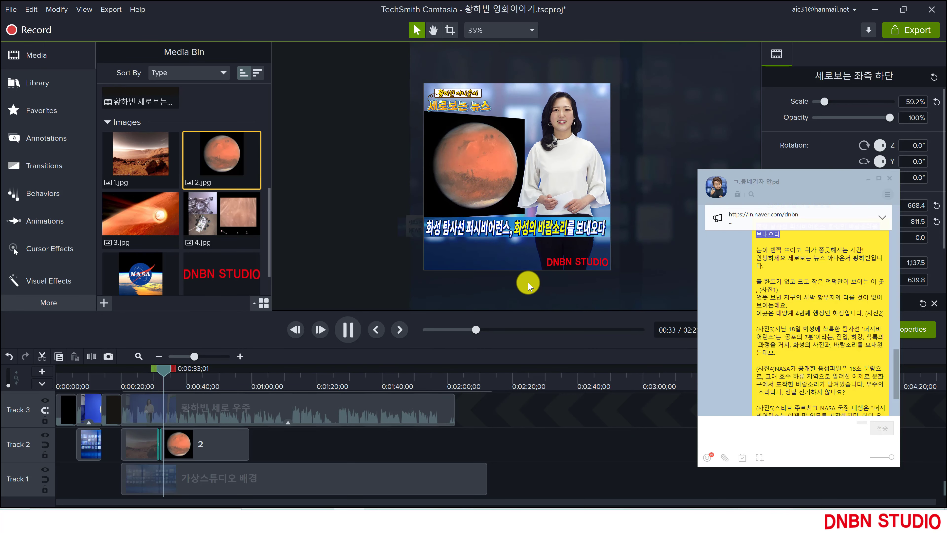
Split image 2 on Track 2 at 0:33;19 and replace the part after the cut with 3.jpg.
{"action": "key", "text": "space"}
{"action": "left_click", "coordinate": [188, 444]}
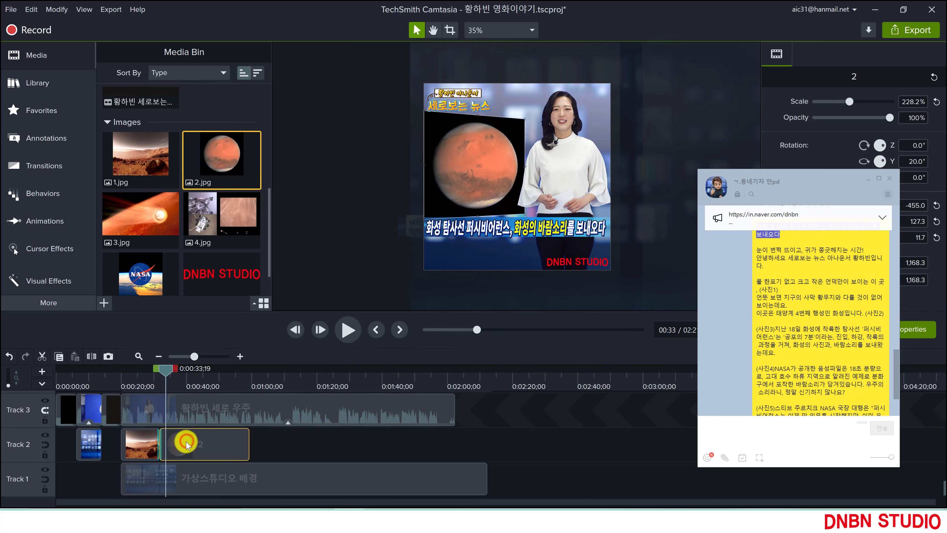
{"action": "left_click", "coordinate": [187, 444], "text": "ctrl"}
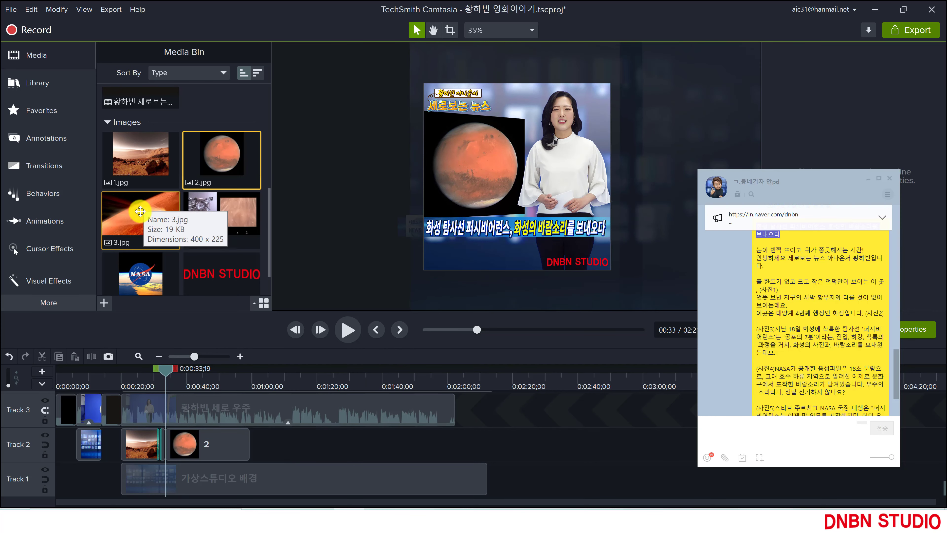
{"action": "left_click_drag", "start_coordinate": [140, 211], "coordinate": [191, 444]}
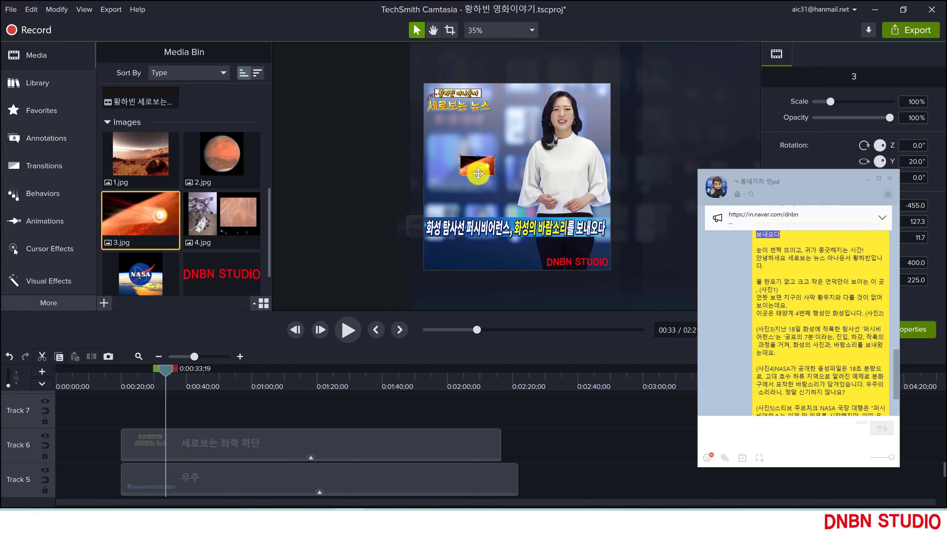
Enlarge image 3 to 313.8% beside the announcer and raise it to a vertical position of 215.0.
{"action": "left_click_drag", "start_coordinate": [460, 164], "coordinate": [424, 165]}
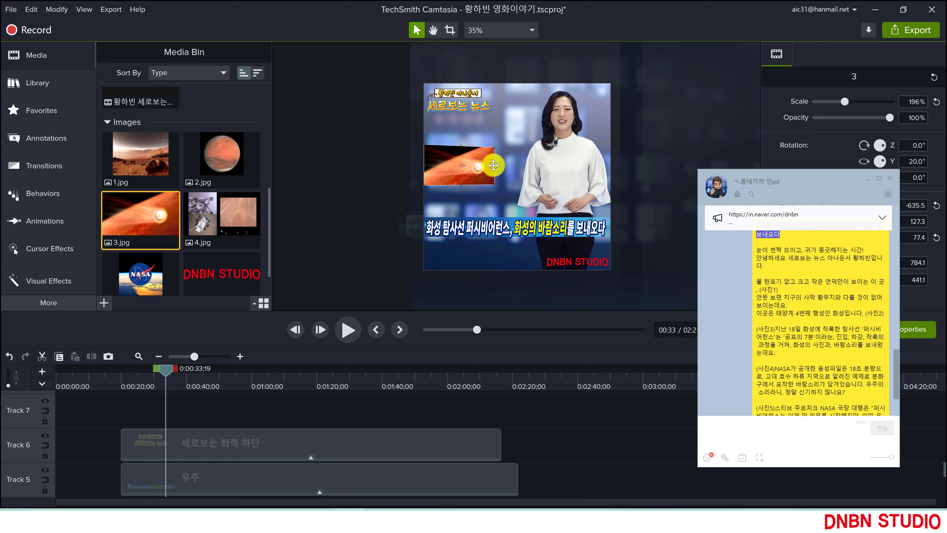
{"action": "left_click_drag", "start_coordinate": [494, 166], "coordinate": [528, 165]}
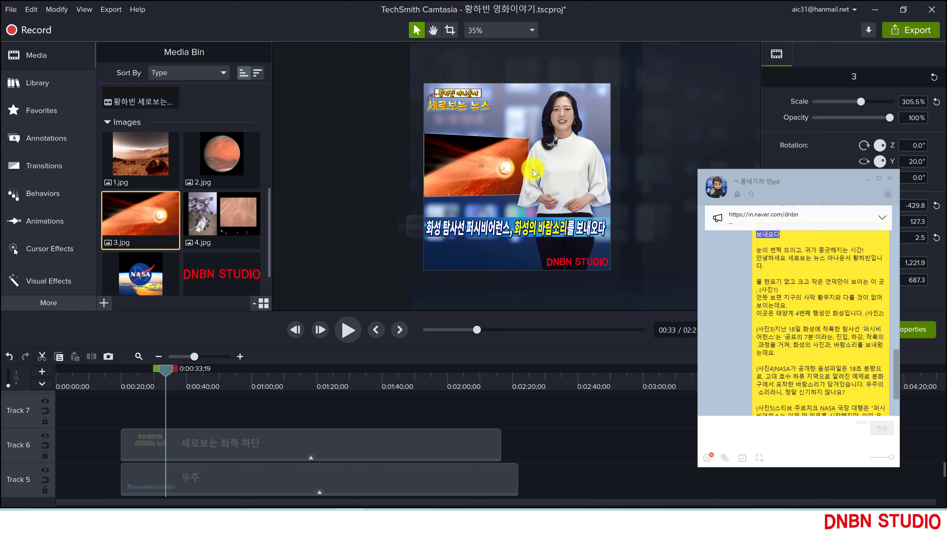
{"action": "key", "text": "Up"}
{"action": "key", "text": "Up"}
{"action": "key", "text": "Up"}
{"action": "key", "text": "Up"}
{"action": "key", "text": "Up"}
{"action": "key", "text": "Up"}
{"action": "key", "text": "Up"}
{"action": "key", "text": "Up"}
{"action": "key", "text": "Up"}
{"action": "key", "text": "Up"}
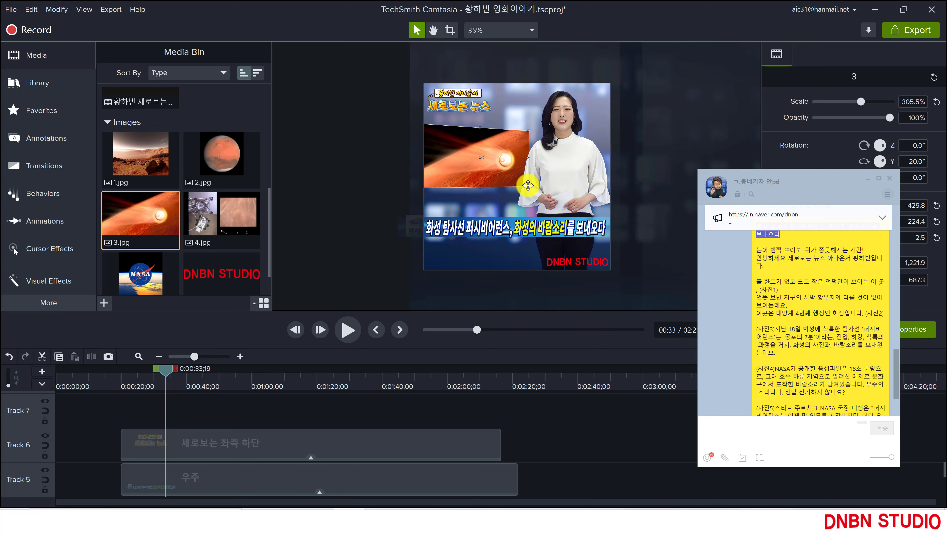
{"action": "left_click_drag", "start_coordinate": [529, 186], "coordinate": [529, 188]}
{"action": "scroll", "coordinate": [169, 466], "scroll_direction": "down", "scroll_amount": 4}
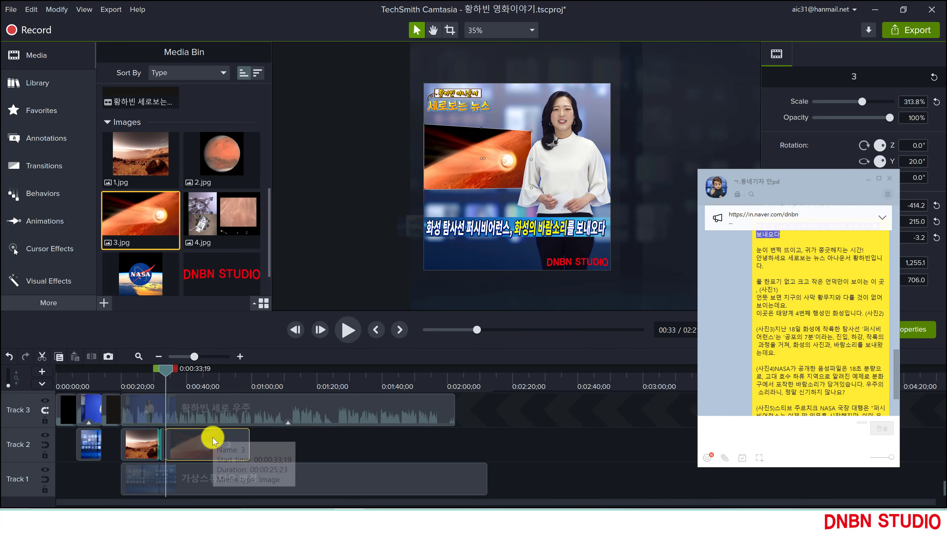
Add a Fade transition between images 2 and 3 on Track 2.
{"action": "left_click", "coordinate": [51, 174]}
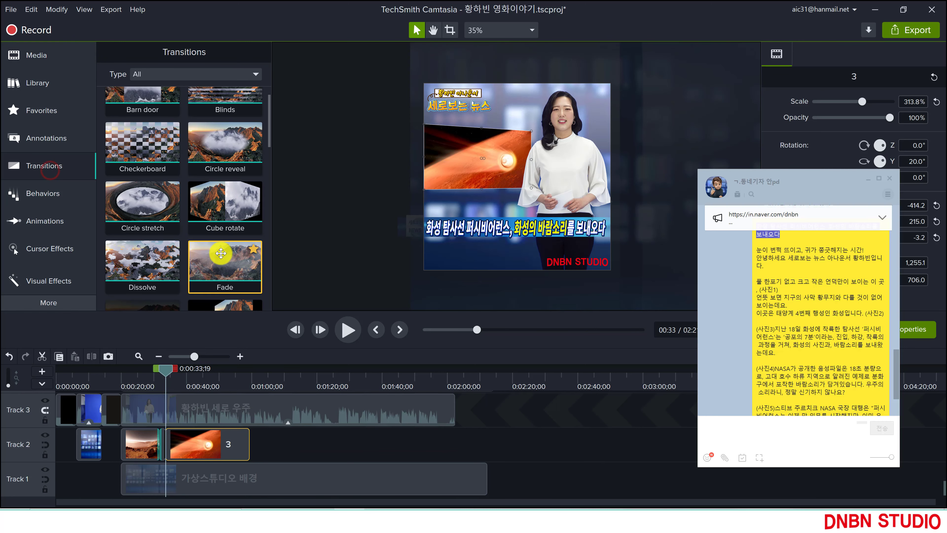
{"action": "left_click_drag", "start_coordinate": [213, 258], "coordinate": [164, 437]}
{"action": "left_click", "coordinate": [150, 375]}
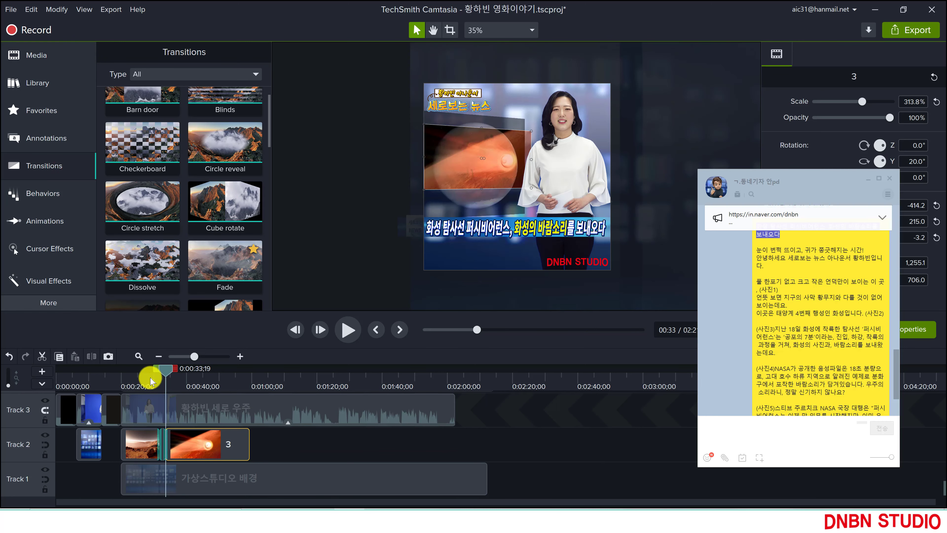
Play the section after image 3 appears against the script to locate the fourth photo cue.
{"action": "left_click_drag", "start_coordinate": [194, 356], "coordinate": [201, 356]}
{"action": "key", "text": "space"}
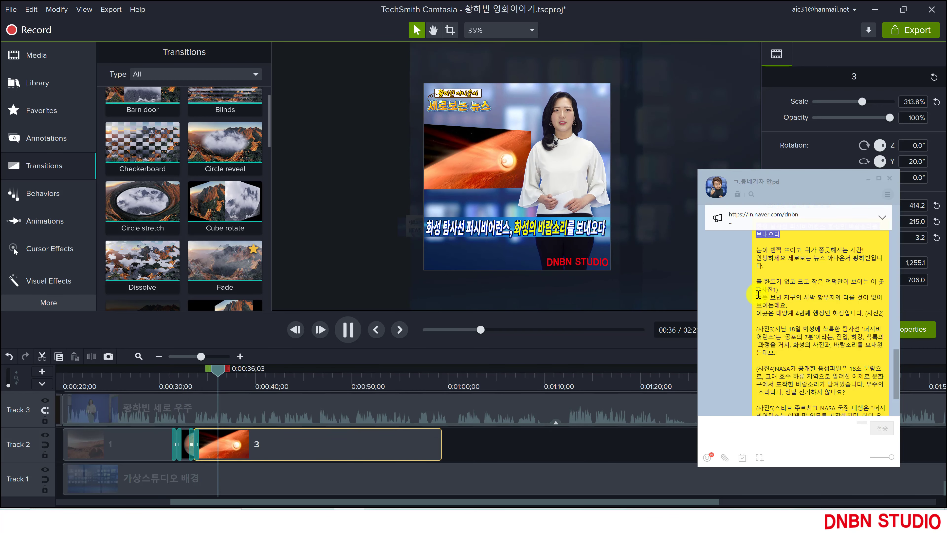
{"action": "scroll", "coordinate": [756, 314], "scroll_direction": "down", "scroll_amount": 1}
{"action": "scroll", "coordinate": [755, 315], "scroll_direction": "down", "scroll_amount": 1}
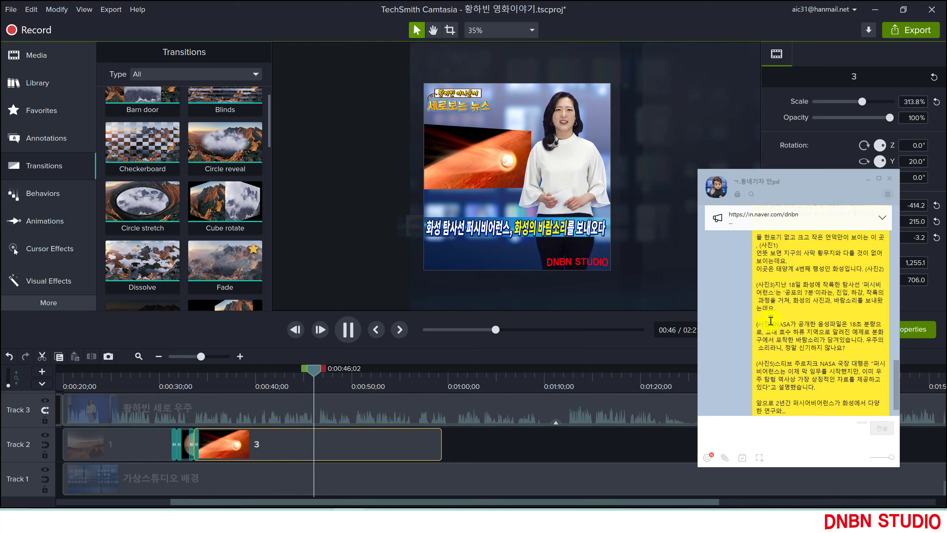
{"action": "key", "text": "space"}
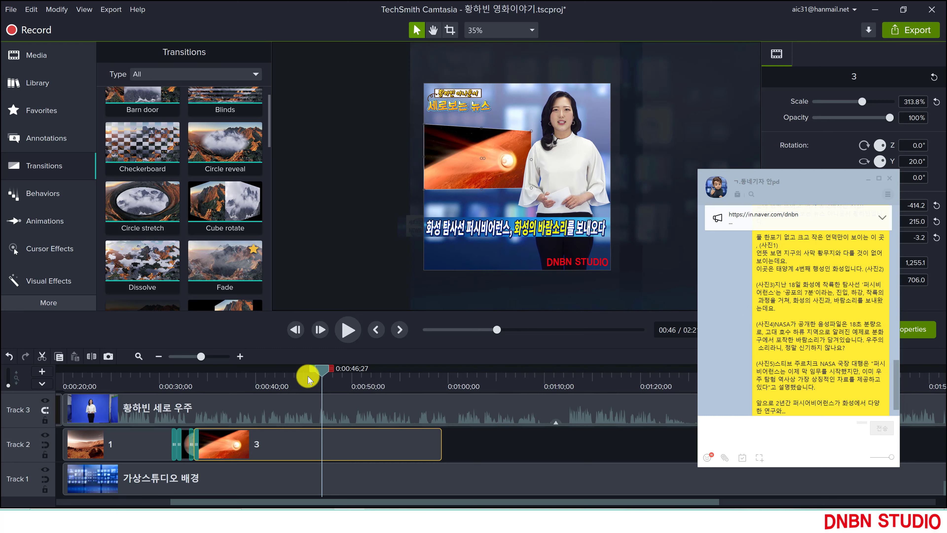
{"action": "key", "text": "space"}
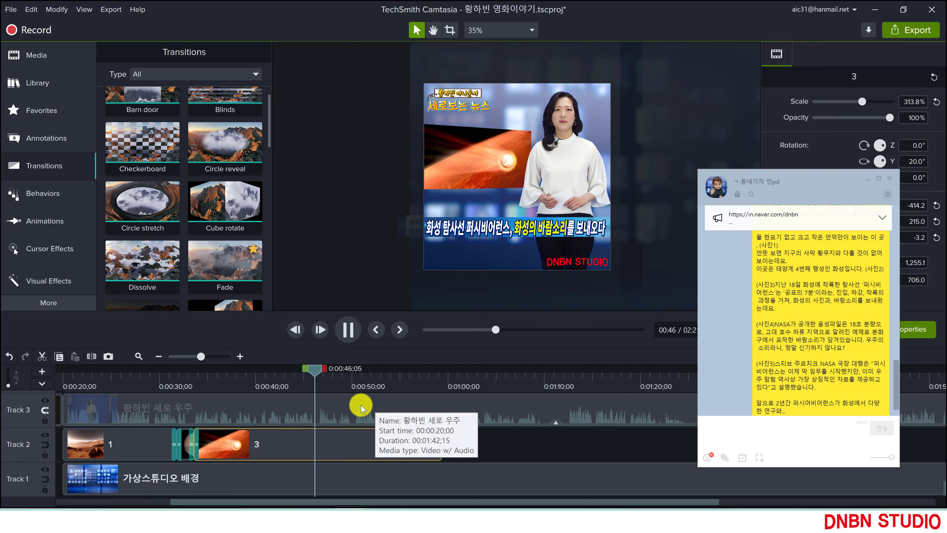
{"action": "key", "text": "space"}
Split image 3 on Track 2 at 0:46;08 and replace the part after the cut with 4.jpg.
{"action": "key", "text": "s"}
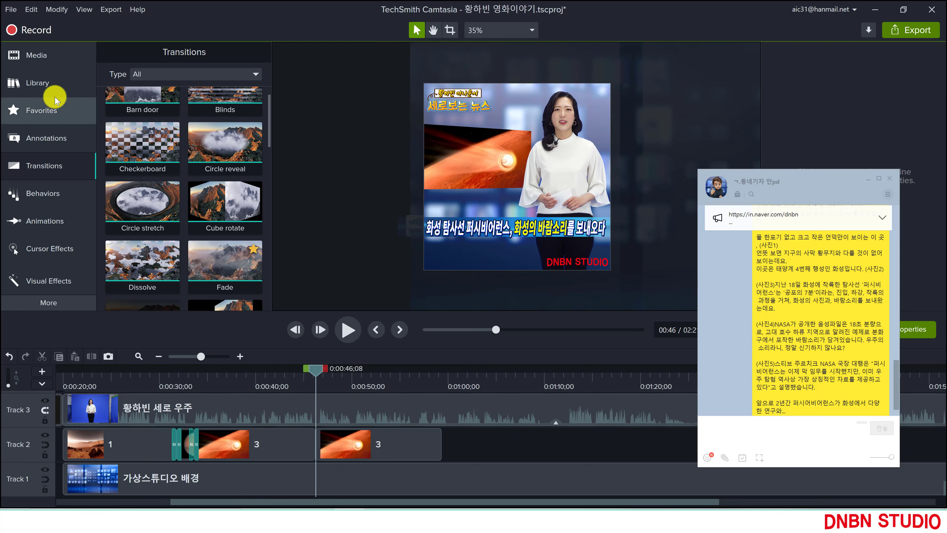
{"action": "left_click", "coordinate": [31, 56]}
{"action": "scroll", "coordinate": [194, 187], "scroll_direction": "down", "scroll_amount": 1}
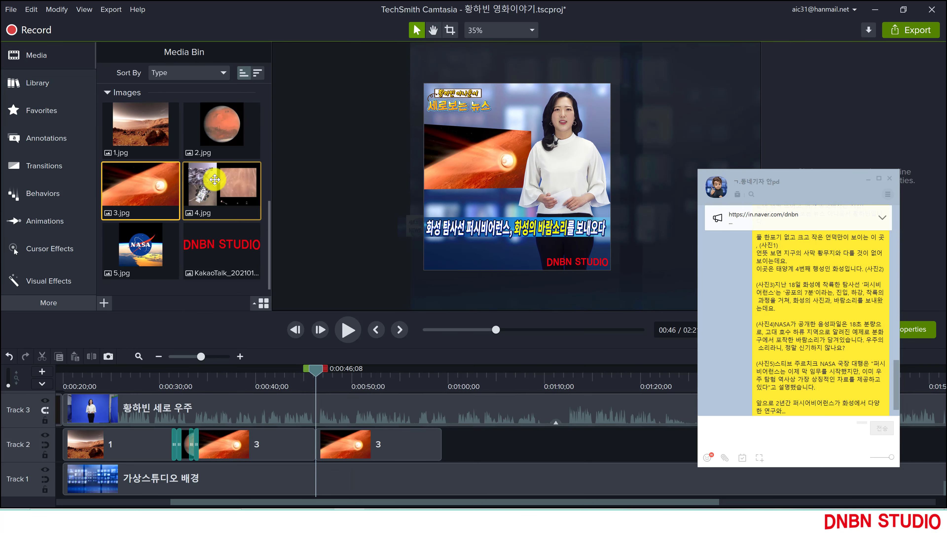
{"action": "left_click_drag", "start_coordinate": [209, 180], "coordinate": [351, 455]}
Shrink image 4 to 93.7% beside the announcer, placing it at a horizontal position of -440.6.
{"action": "scroll", "coordinate": [355, 423], "scroll_direction": "up", "scroll_amount": 3}
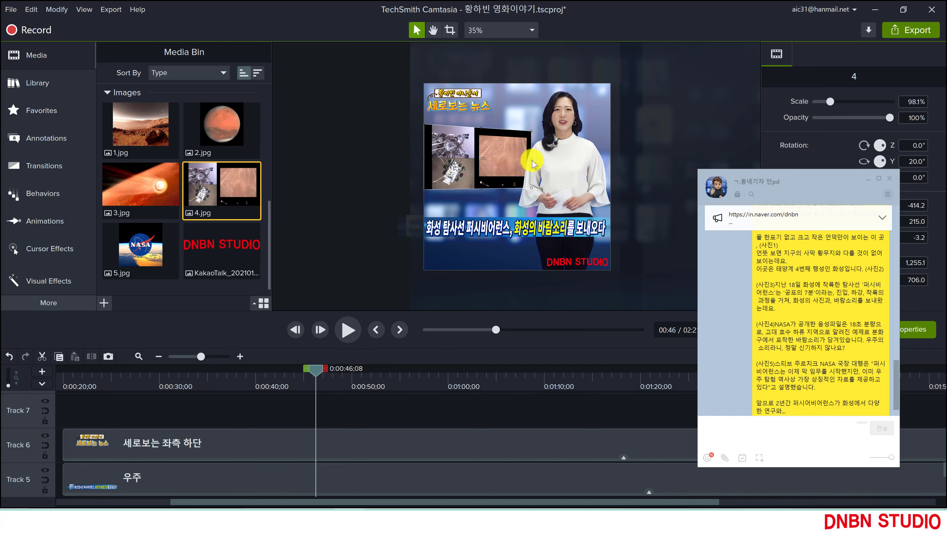
{"action": "left_click_drag", "start_coordinate": [531, 160], "coordinate": [527, 158]}
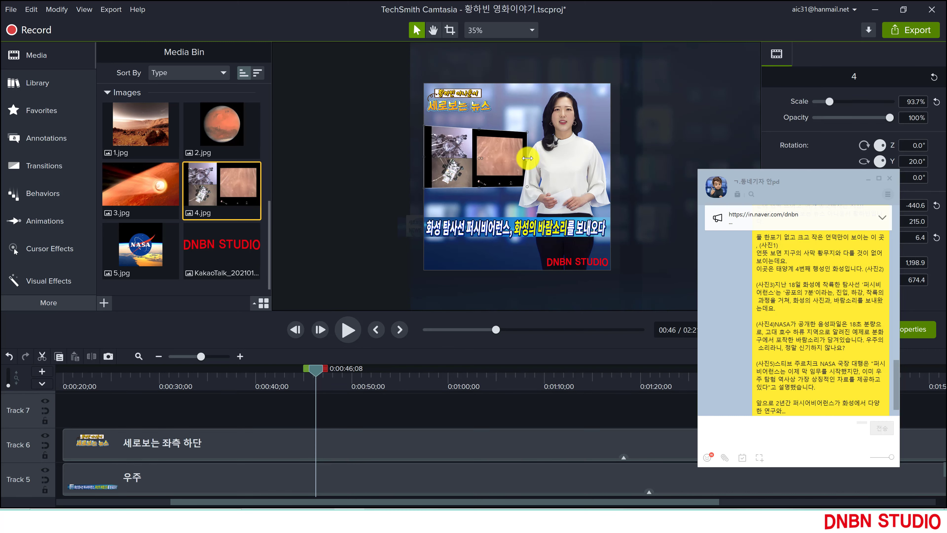
{"action": "scroll", "coordinate": [330, 425], "scroll_direction": "down", "scroll_amount": 4}
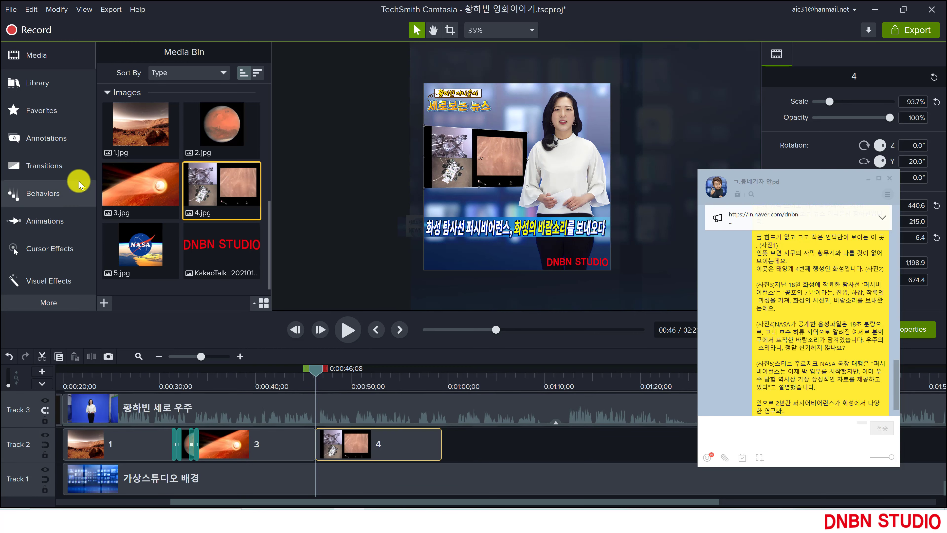
Add a Fade transition between images 3 and 4 on Track 2 and extend image 4 to a duration of 26;03.
{"action": "left_click", "coordinate": [44, 166]}
{"action": "left_click_drag", "start_coordinate": [226, 262], "coordinate": [313, 450]}
{"action": "left_click_drag", "start_coordinate": [317, 501], "coordinate": [426, 501]}
{"action": "left_click_drag", "start_coordinate": [261, 442], "coordinate": [403, 442]}
Play from about 0:44;25 against the script to locate the fifth photo cue.
{"action": "left_click", "coordinate": [124, 378]}
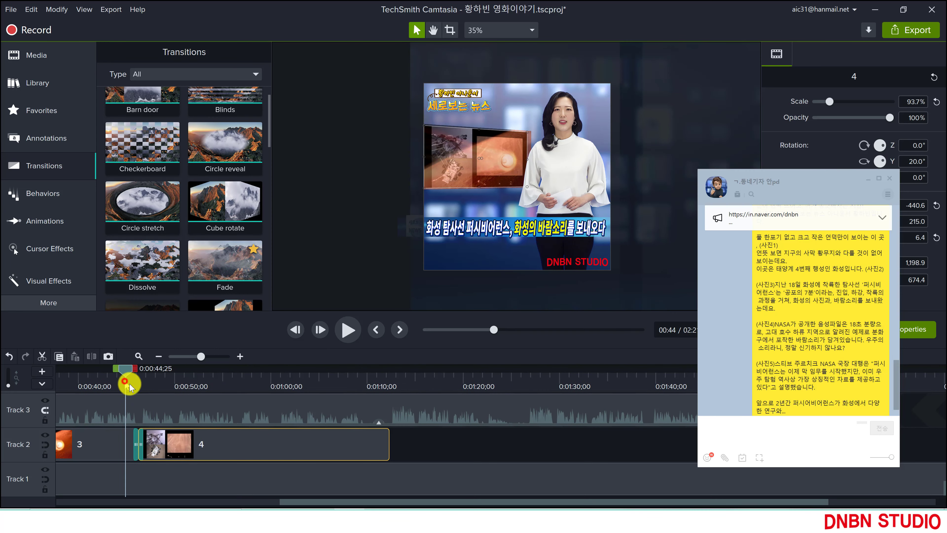
{"action": "key", "text": "space"}
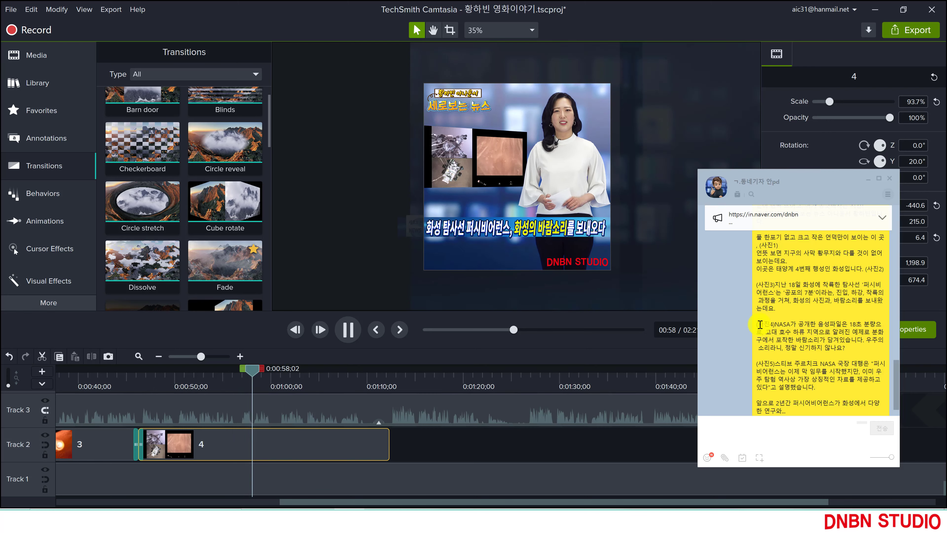
{"action": "scroll", "coordinate": [760, 324], "scroll_direction": "down", "scroll_amount": 1}
{"action": "key", "text": "space"}
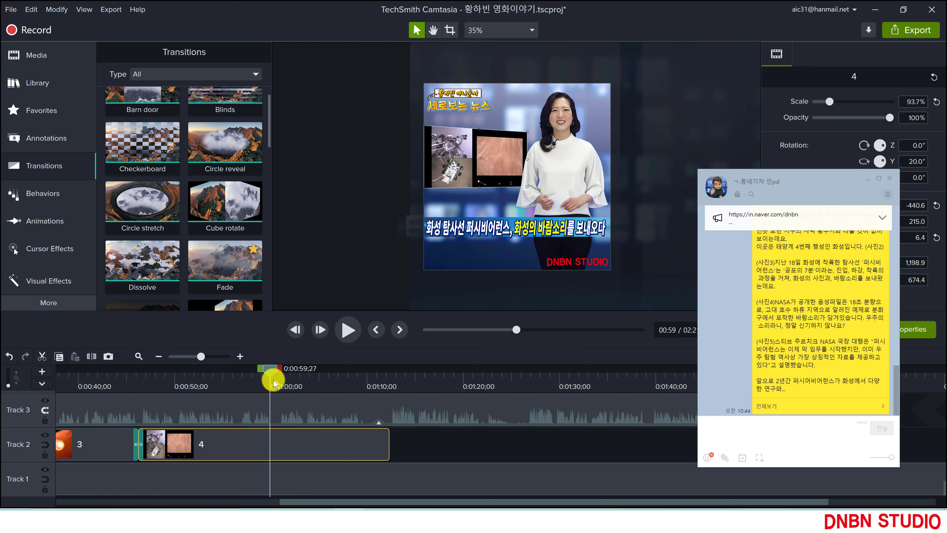
{"action": "left_click", "coordinate": [256, 384]}
{"action": "key", "text": "space"}
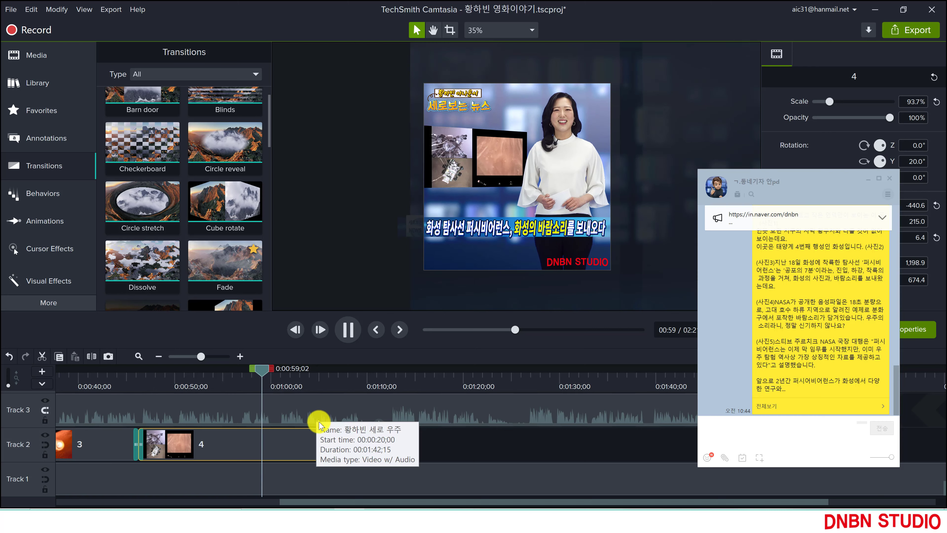
Split image 4 on Track 2 at 1:00;16 and replace the part after the cut with 5.jpg.
{"action": "left_click", "coordinate": [298, 439]}
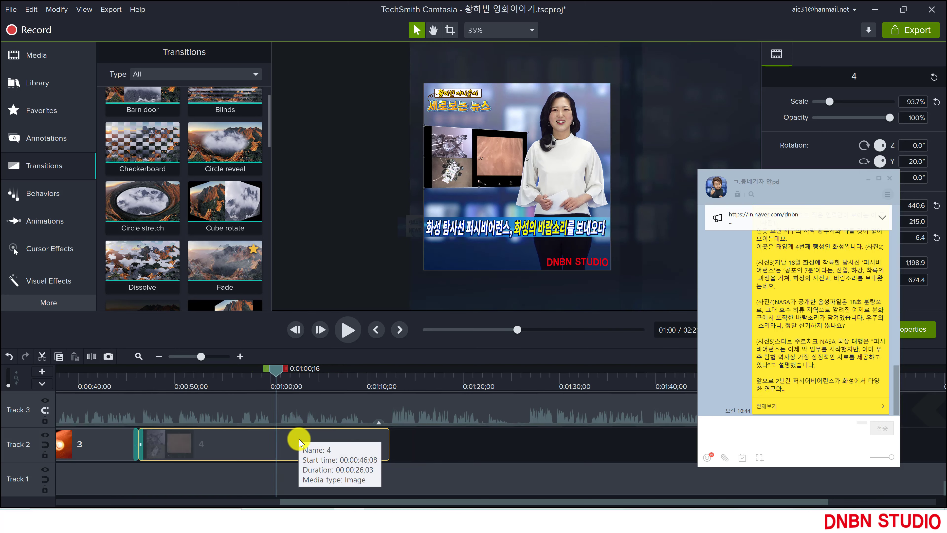
{"action": "key", "text": "s"}
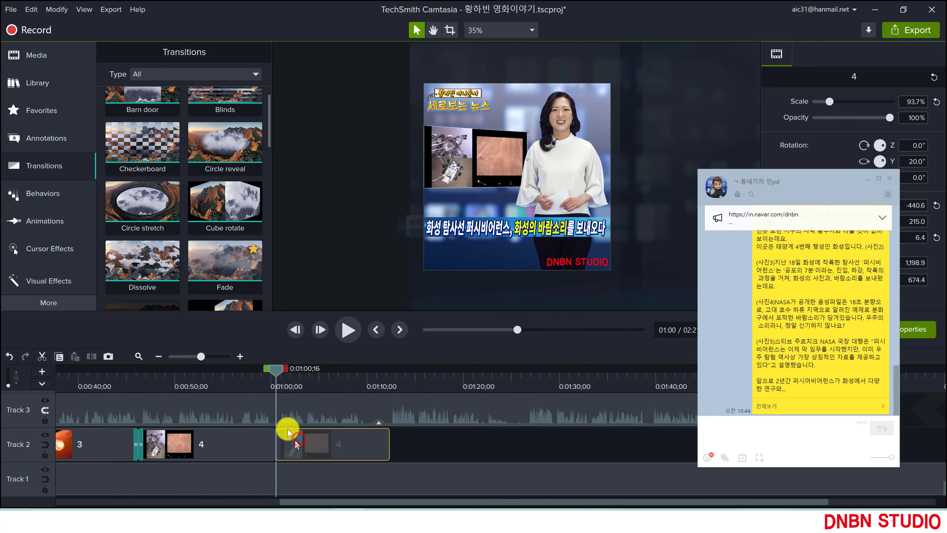
{"action": "left_click", "coordinate": [44, 56]}
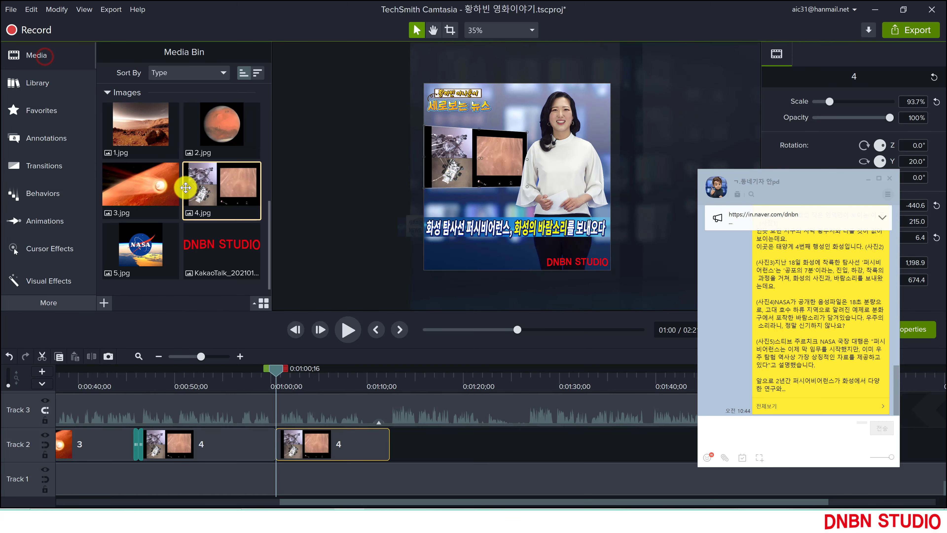
{"action": "scroll", "coordinate": [186, 187], "scroll_direction": "down", "scroll_amount": 1}
{"action": "left_click_drag", "start_coordinate": [140, 232], "coordinate": [306, 446]}
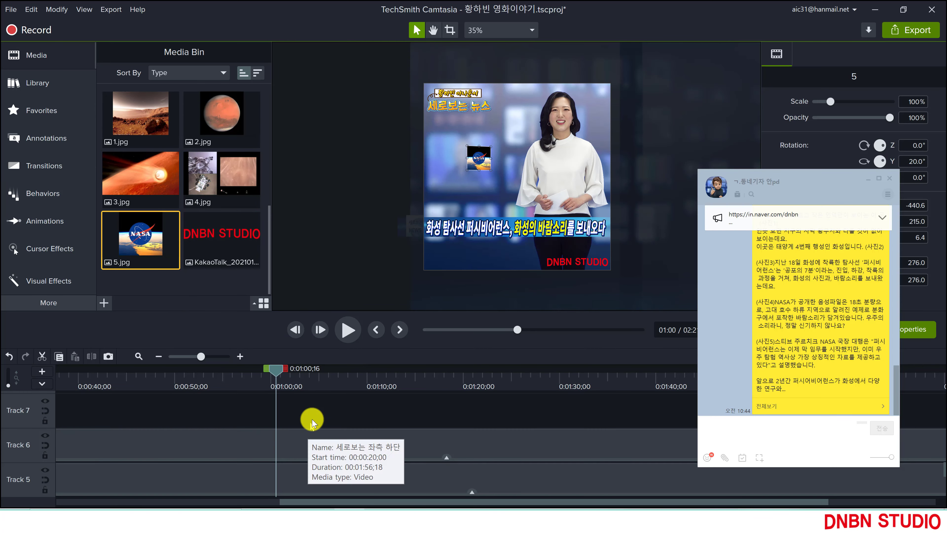
Enlarge image 5 to 434.4% beside the announcer, placing it at horizontal -440.6 and vertical 93.2.
{"action": "scroll", "coordinate": [349, 433], "scroll_direction": "down", "scroll_amount": 4}
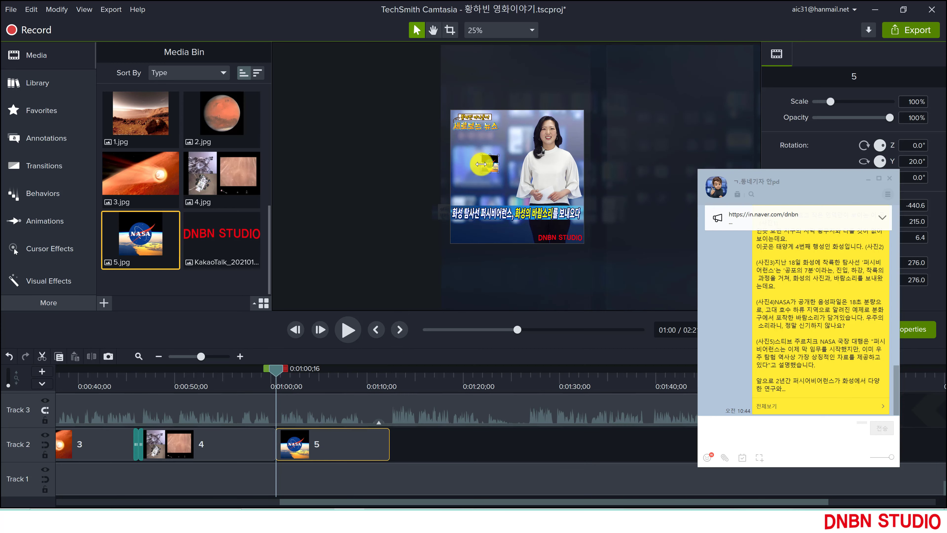
{"action": "left_click_drag", "start_coordinate": [480, 163], "coordinate": [449, 164]}
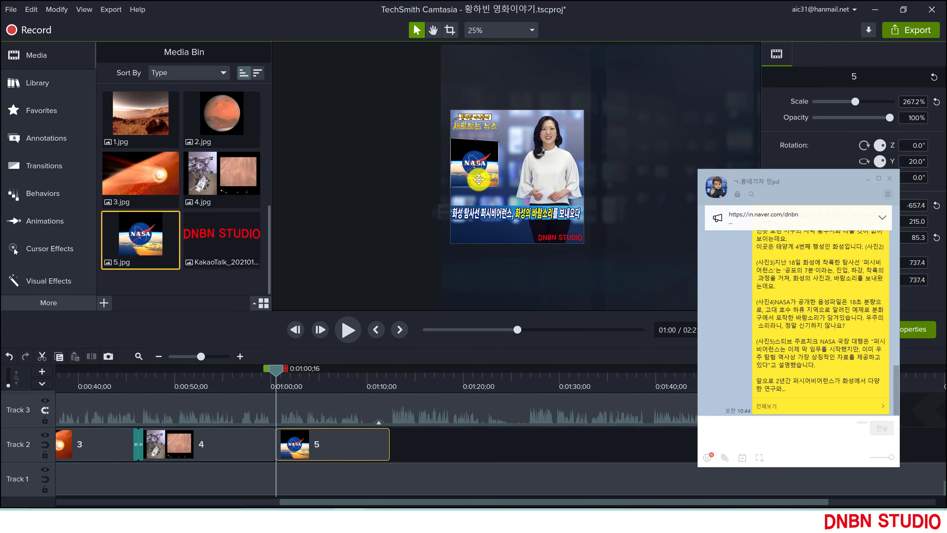
{"action": "left_click_drag", "start_coordinate": [498, 185], "coordinate": [525, 170]}
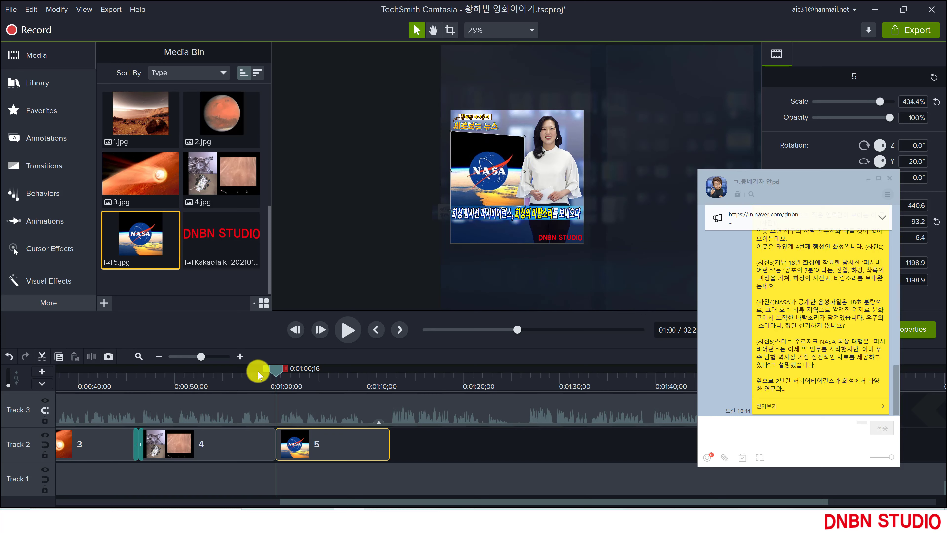
Add a Fade transition between images 4 and 5 on Track 2 and extend image 5 to about 1:30.
{"action": "left_click", "coordinate": [46, 165]}
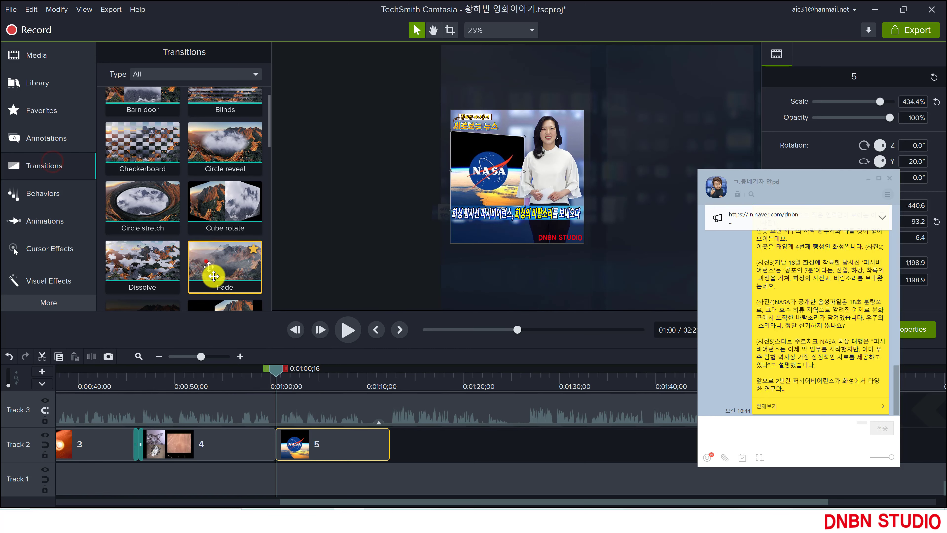
{"action": "left_click_drag", "start_coordinate": [212, 265], "coordinate": [277, 431]}
{"action": "left_click_drag", "start_coordinate": [277, 387], "coordinate": [262, 378]}
{"action": "key", "text": "space"}
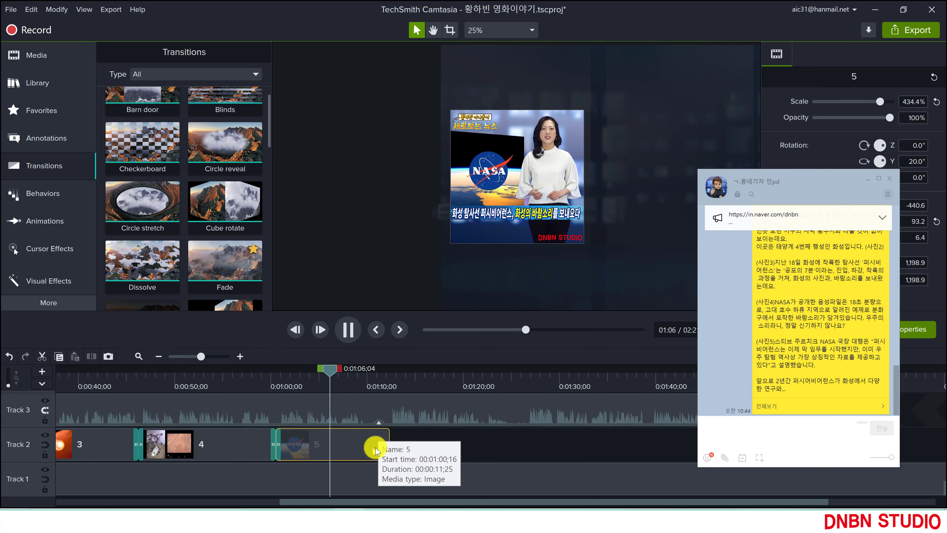
{"action": "left_click_drag", "start_coordinate": [384, 446], "coordinate": [567, 451]}
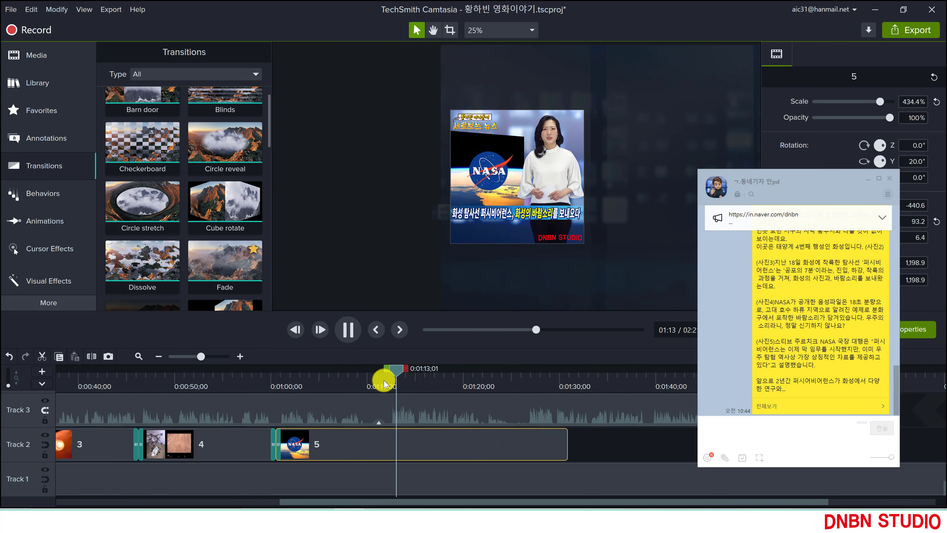
Split the announcer clip on Track 3 at 1:12;13.
{"action": "key", "text": "space"}
{"action": "key", "text": "space"}
{"action": "left_click", "coordinate": [408, 413]}
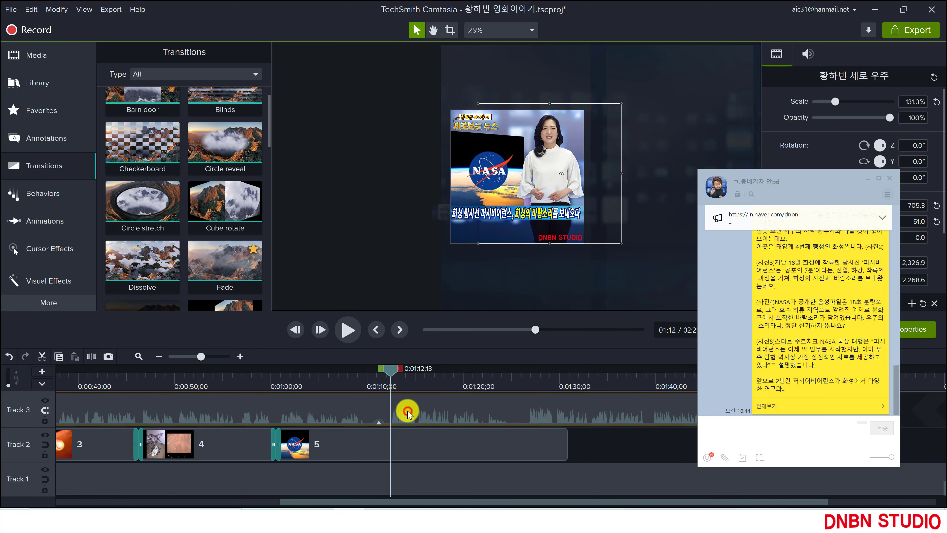
{"action": "left_click", "coordinate": [391, 372]}
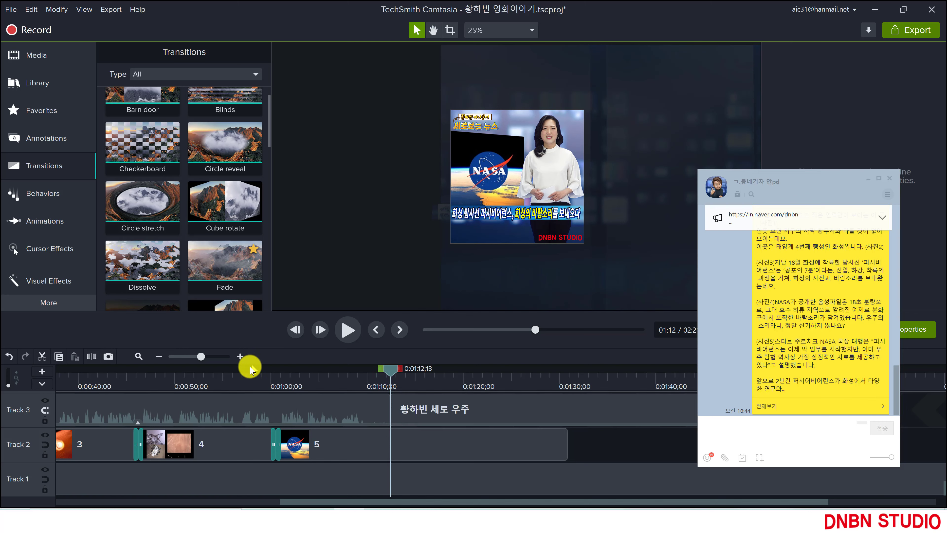
Replay the section around 1:00 and split the announcer clip on Track 3 at 1:00;12.
{"action": "left_click", "coordinate": [275, 376]}
{"action": "key", "text": "space"}
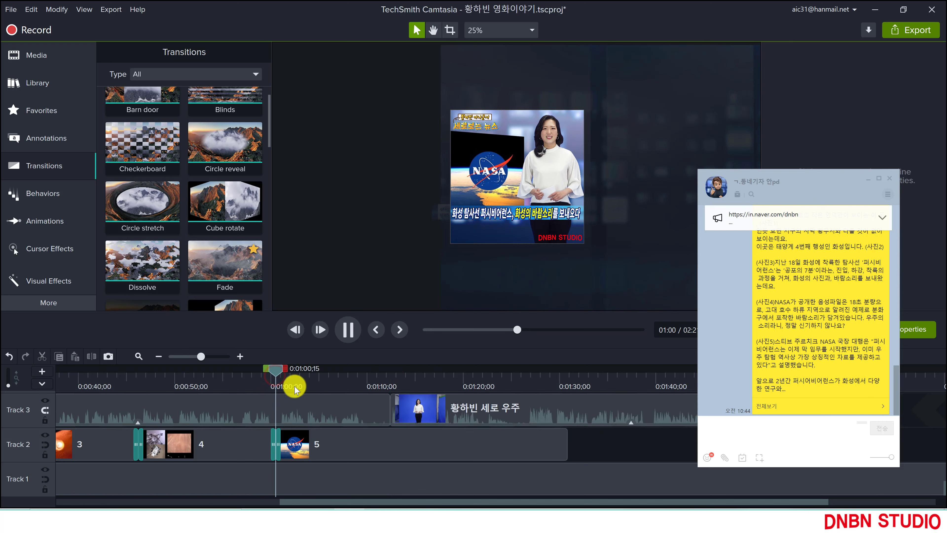
{"action": "left_click", "coordinate": [262, 378]}
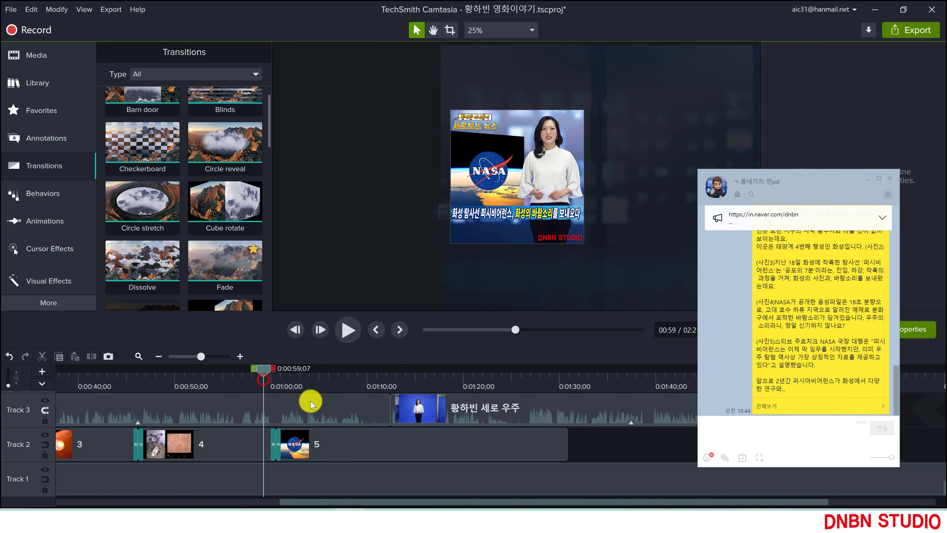
{"action": "key", "text": "space"}
{"action": "left_click", "coordinate": [313, 406]}
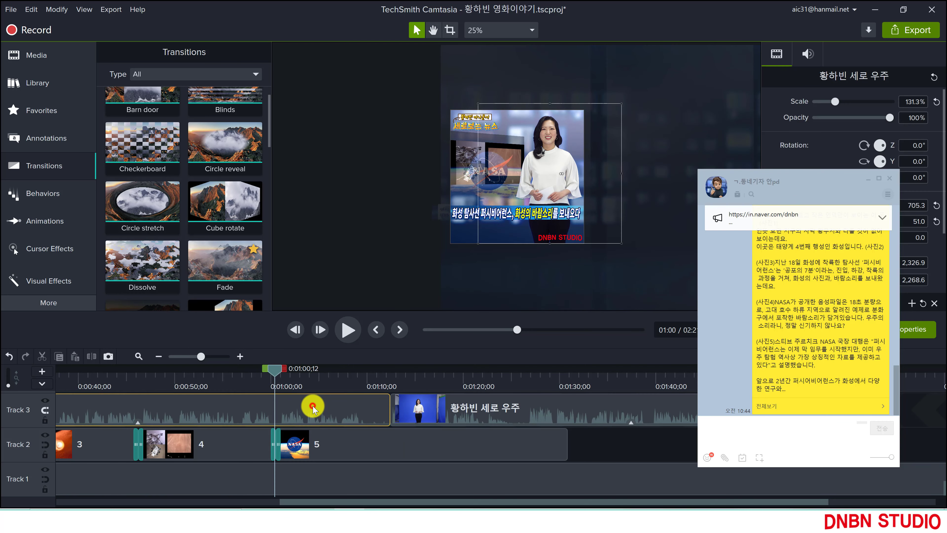
{"action": "key", "text": "s"}
Cut out the announcer section from 1:00;12 to 1:12;13, closing the gap, and add a Fade at the join on Track 3.
{"action": "left_click_drag", "start_coordinate": [327, 406], "coordinate": [278, 400]}
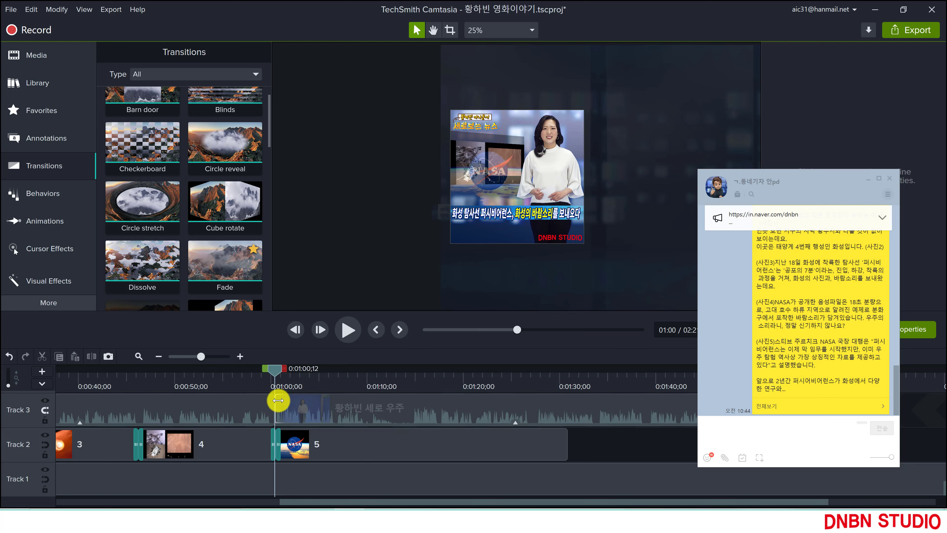
{"action": "left_click_drag", "start_coordinate": [278, 400], "coordinate": [278, 400]}
{"action": "left_click_drag", "start_coordinate": [239, 285], "coordinate": [275, 396]}
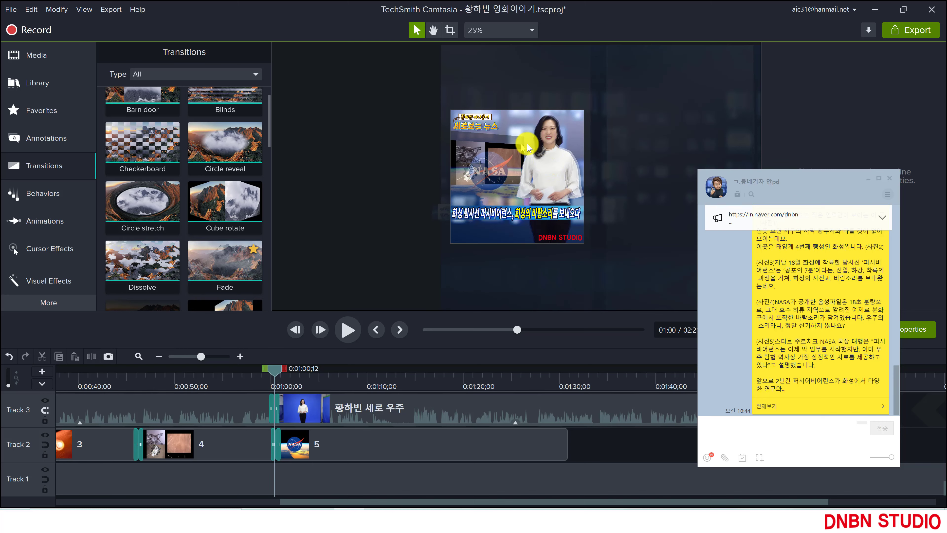
Nudge the announcer clip after the join on Track 3 sideways to a horizontal position of 681.3.
{"action": "left_click", "coordinate": [301, 407]}
{"action": "left_click", "coordinate": [365, 404]}
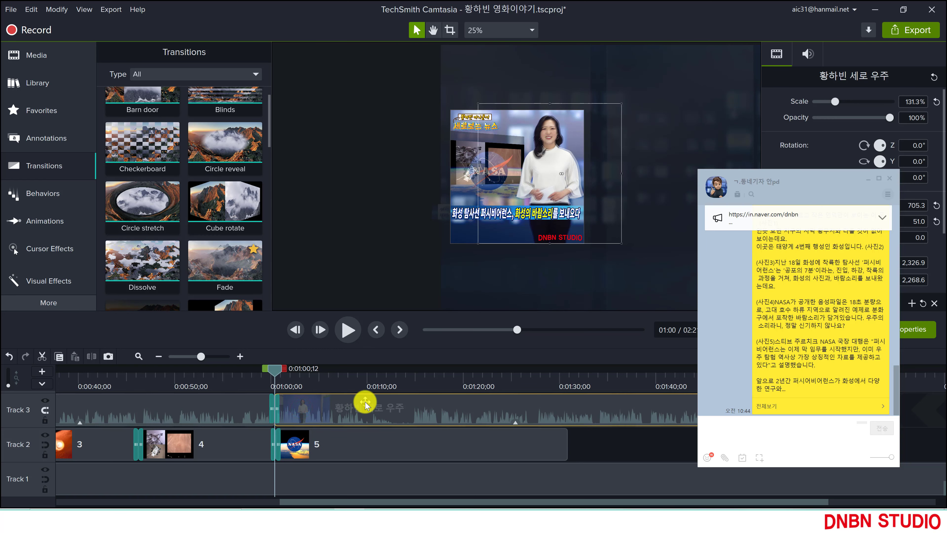
{"action": "key", "text": "shift+Left"}
{"action": "key", "text": "shift+Left"}
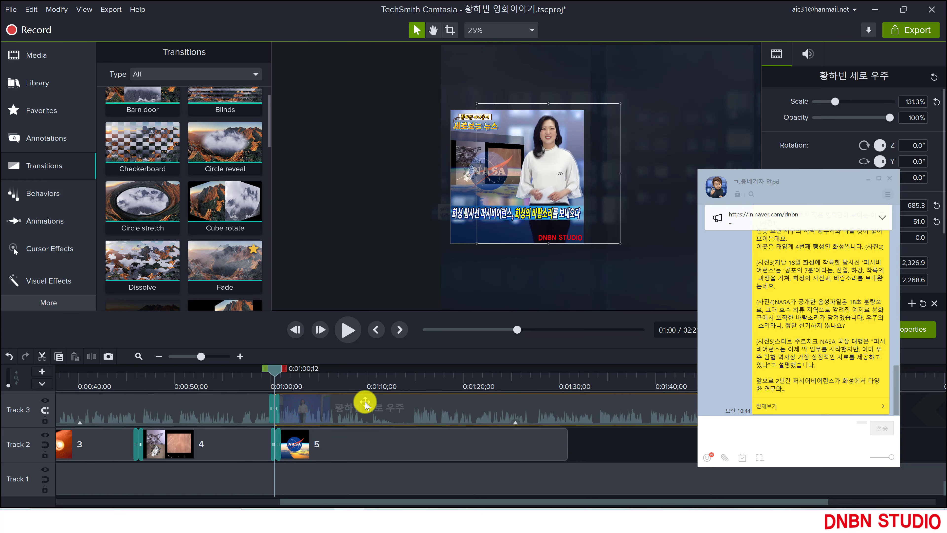
{"action": "key", "text": "shift+Left"}
{"action": "key", "text": "shift+Left"}
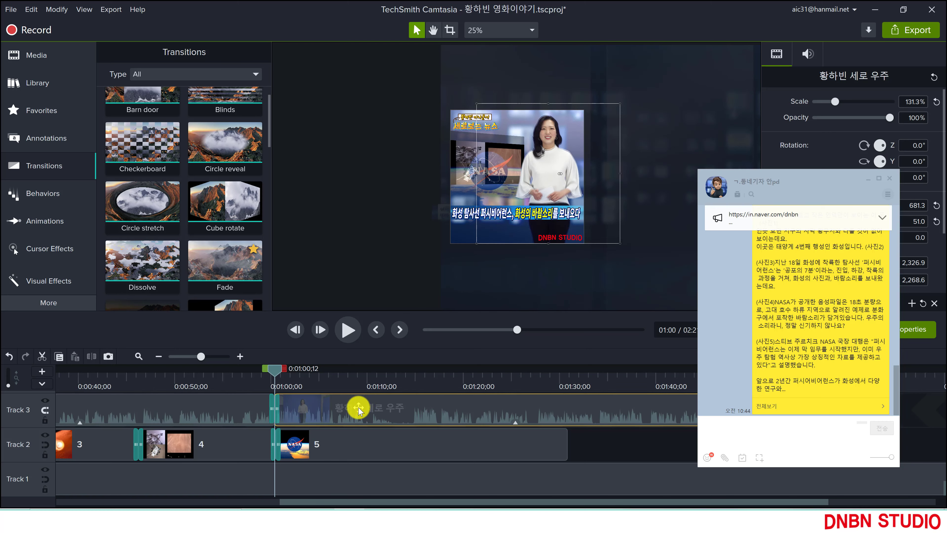
Delete the Fade at the 1:00;12 join of the announcer clips on Track 3 and play across the join.
{"action": "left_click", "coordinate": [358, 408]}
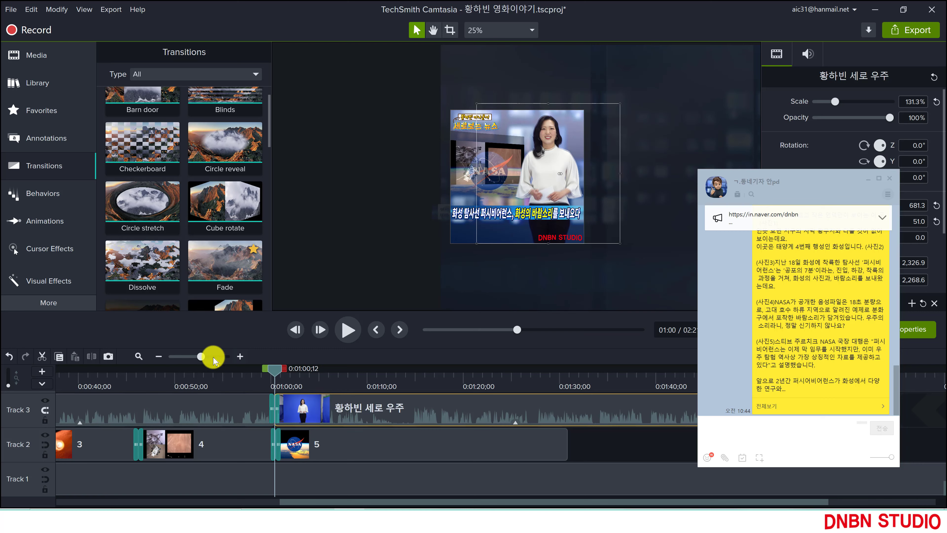
{"action": "left_click_drag", "start_coordinate": [205, 359], "coordinate": [206, 357]}
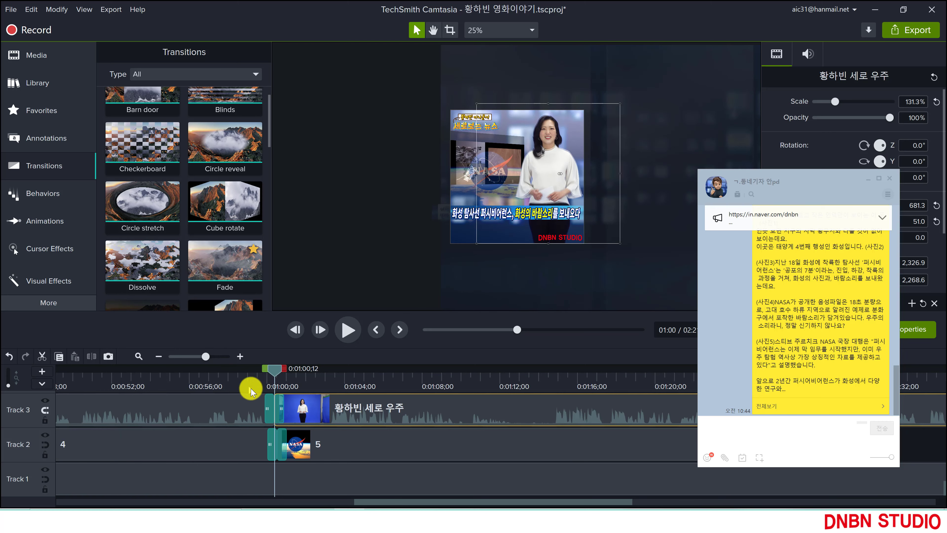
{"action": "left_click", "coordinate": [267, 402]}
{"action": "left_click", "coordinate": [248, 379]}
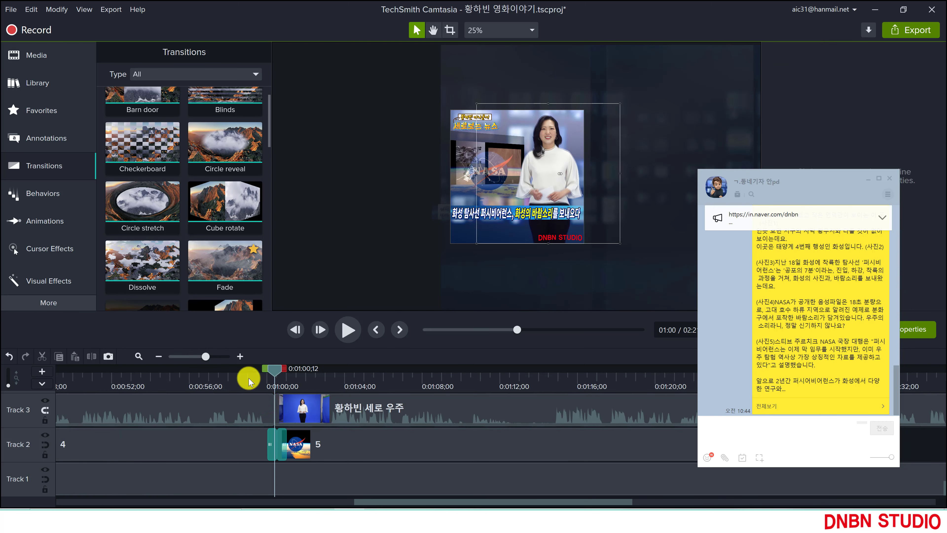
{"action": "key", "text": "Delete"}
{"action": "key", "text": "space"}
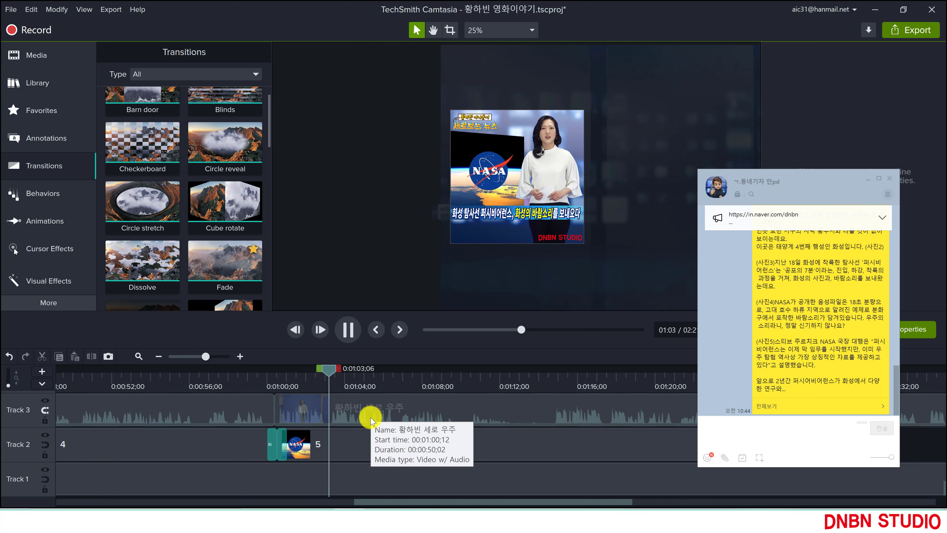
{"action": "key", "text": "space"}
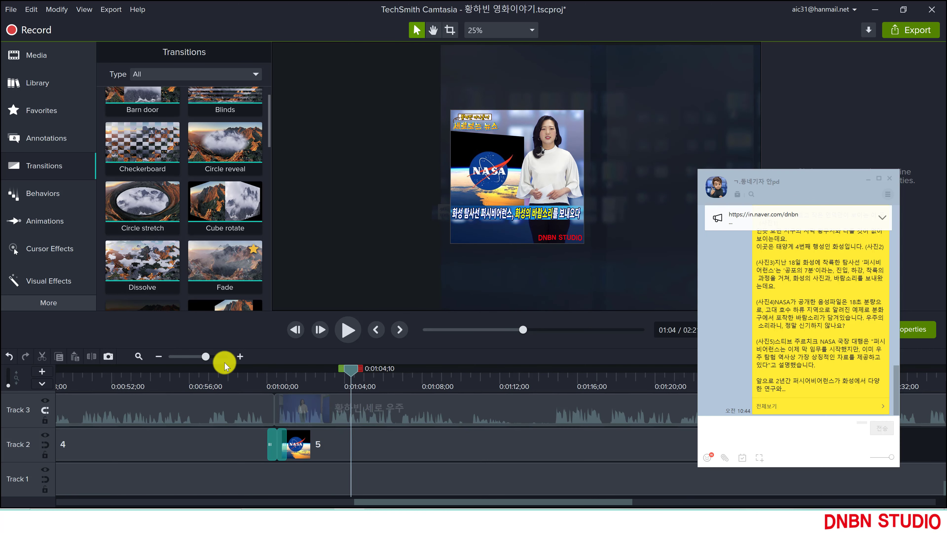
Split the announcer clip on Track 3 at 1:14;19 and cut out the section from 1:00;12 to there, closing the gap.
{"action": "left_click_drag", "start_coordinate": [206, 358], "coordinate": [202, 357]}
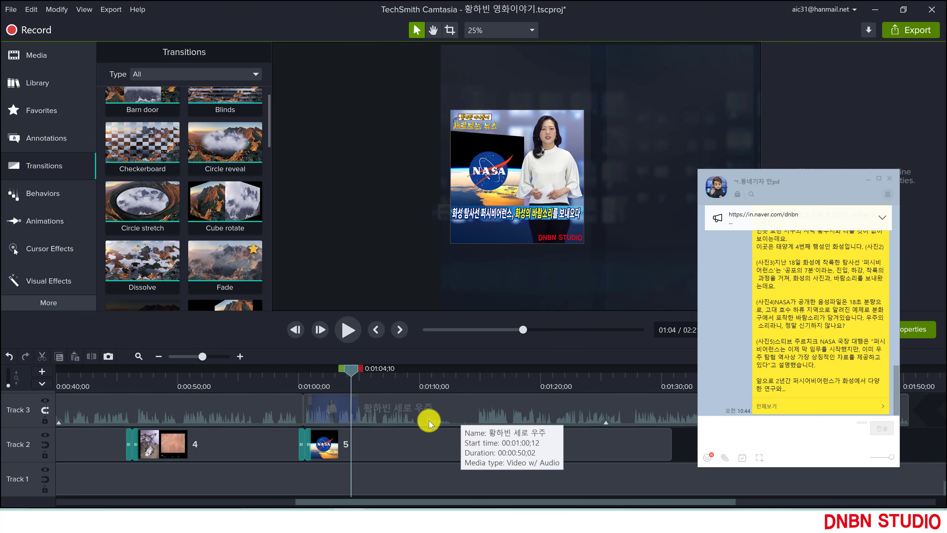
{"action": "key", "text": "h"}
{"action": "key", "text": "space"}
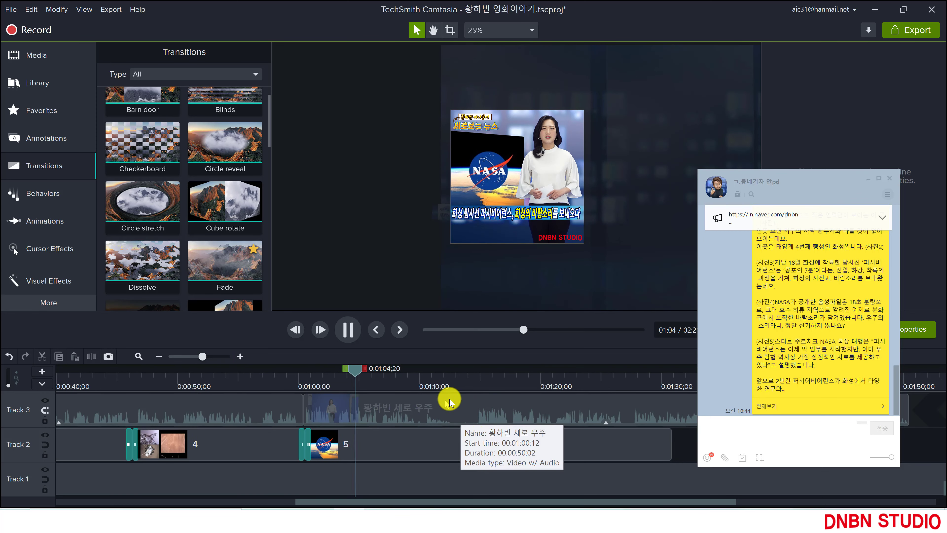
{"action": "left_click", "coordinate": [476, 378]}
{"action": "key", "text": "space"}
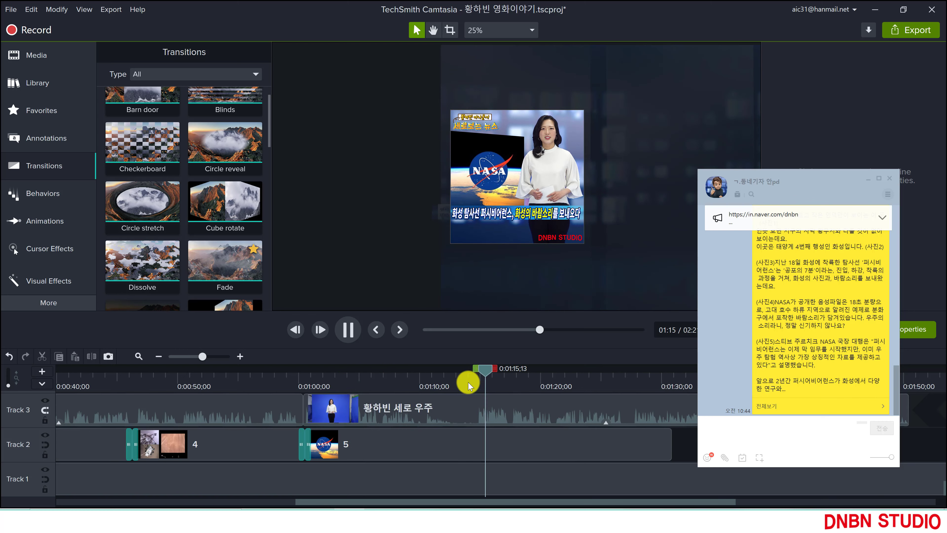
{"action": "left_click", "coordinate": [467, 381]}
{"action": "key", "text": "space"}
{"action": "left_click", "coordinate": [477, 375]}
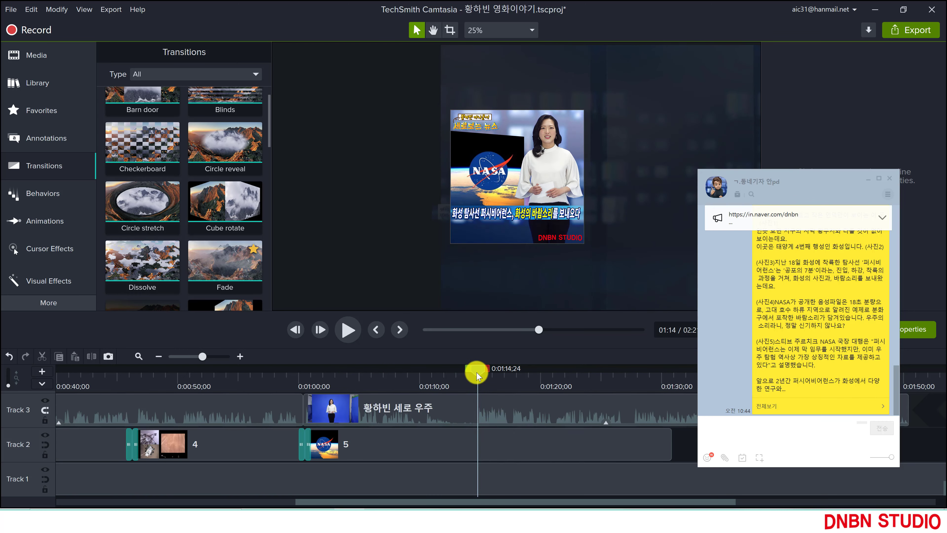
{"action": "left_click_drag", "start_coordinate": [477, 374], "coordinate": [475, 375]}
{"action": "left_click", "coordinate": [422, 407]}
{"action": "left_click", "coordinate": [410, 411]}
{"action": "left_click", "coordinate": [410, 411]}
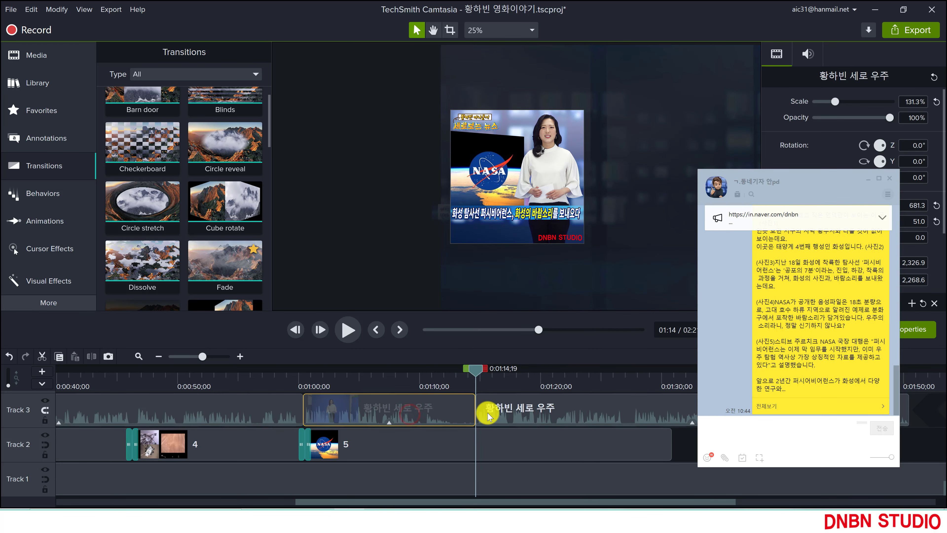
{"action": "left_click", "coordinate": [499, 410]}
Add a Fade at the 1:00;12 join on Track 3 and nudge the following announcer clip to a horizontal position of 693.3.
{"action": "left_click_drag", "start_coordinate": [225, 257], "coordinate": [305, 375]}
{"action": "left_click", "coordinate": [302, 376]}
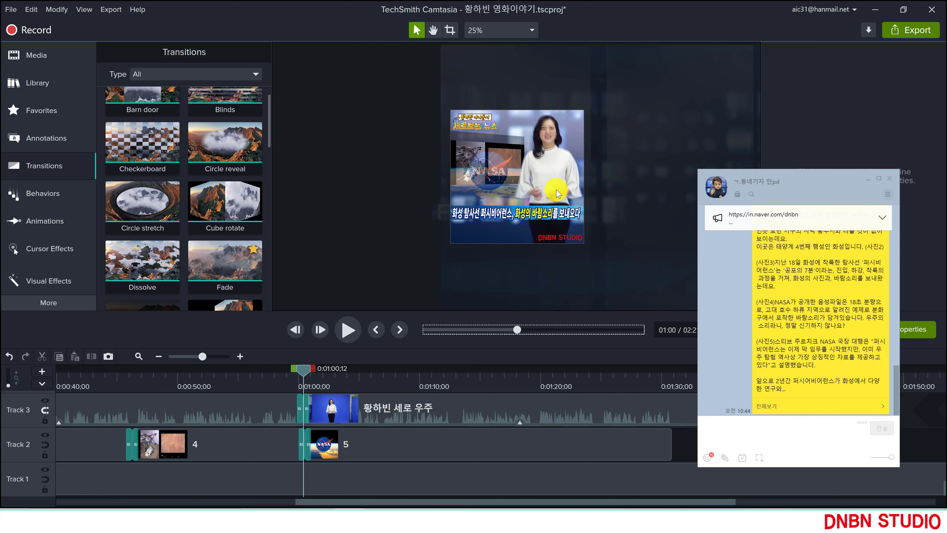
{"action": "left_click", "coordinate": [371, 414]}
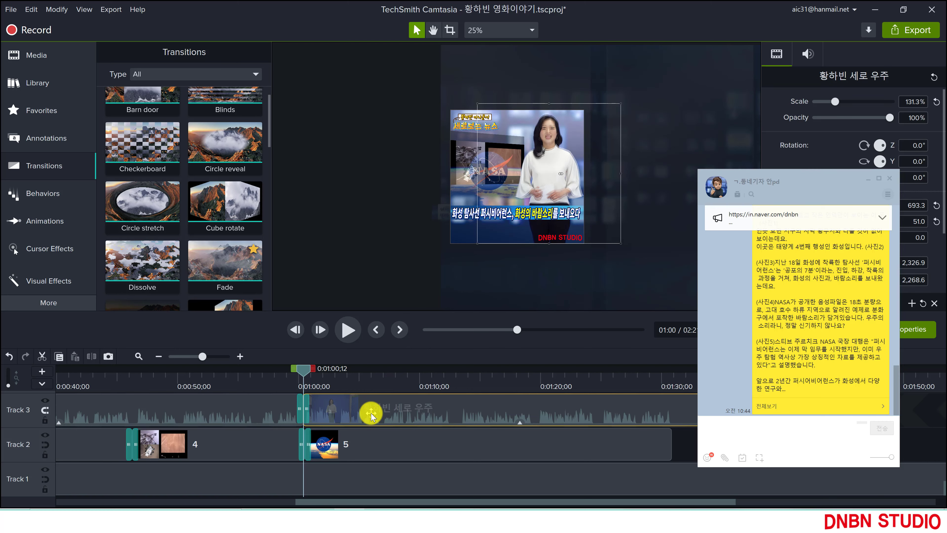
Remove the Fade from the 1:00;12 join on Track 3 and replay the announcer from just before it.
{"action": "left_click", "coordinate": [308, 406]}
{"action": "left_click", "coordinate": [303, 395]}
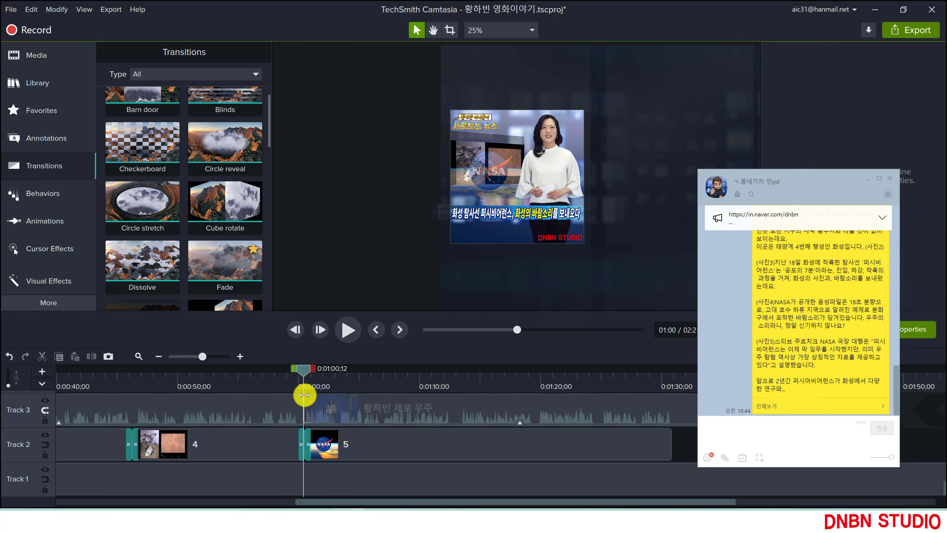
{"action": "left_click", "coordinate": [288, 376]}
{"action": "key", "text": "space"}
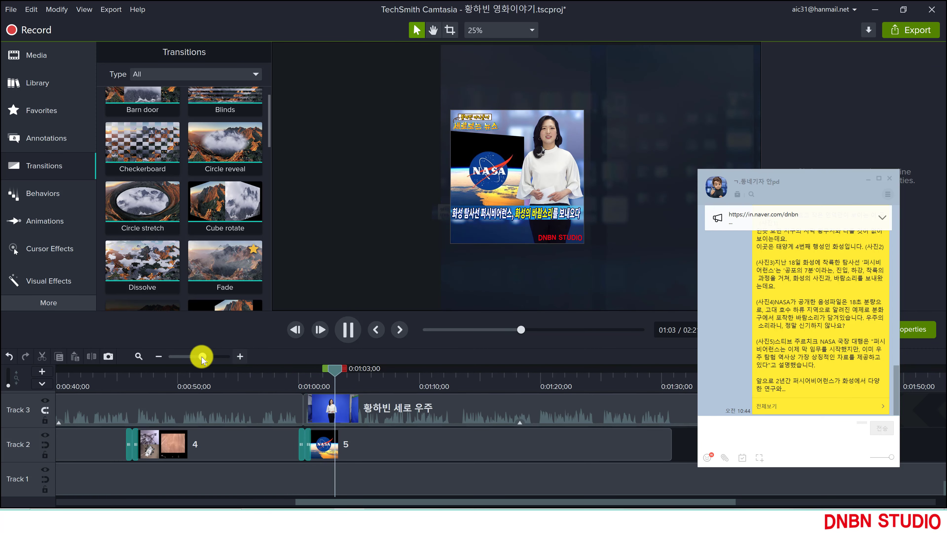
Check the playback against the full script, trim the end of image 5 on Track 2 to 1:25;04 and add a Fade there.
{"action": "left_click_drag", "start_coordinate": [203, 358], "coordinate": [201, 357]}
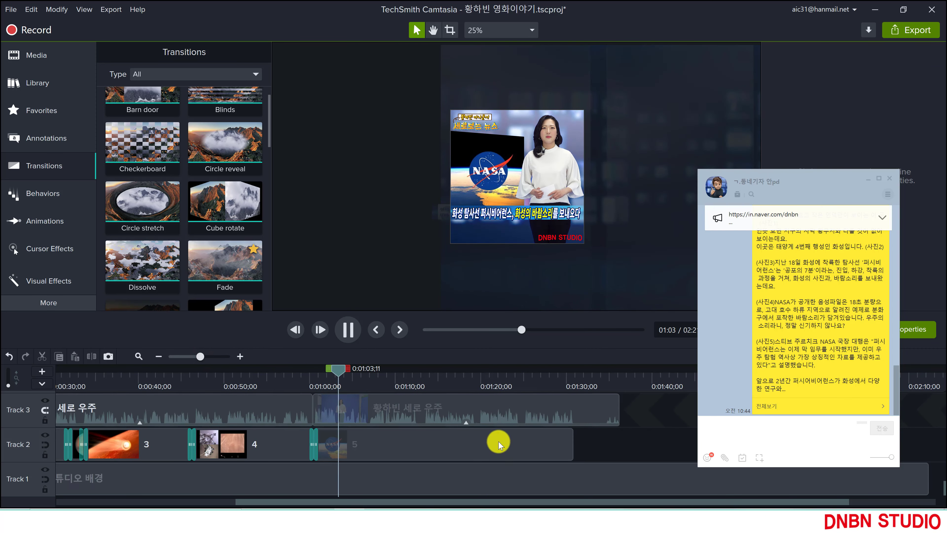
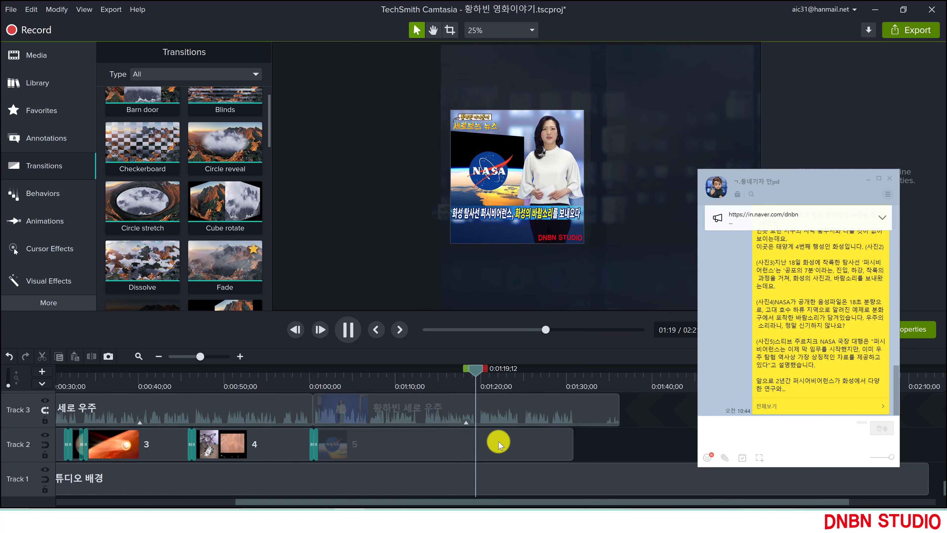
{"action": "left_click", "coordinate": [765, 406]}
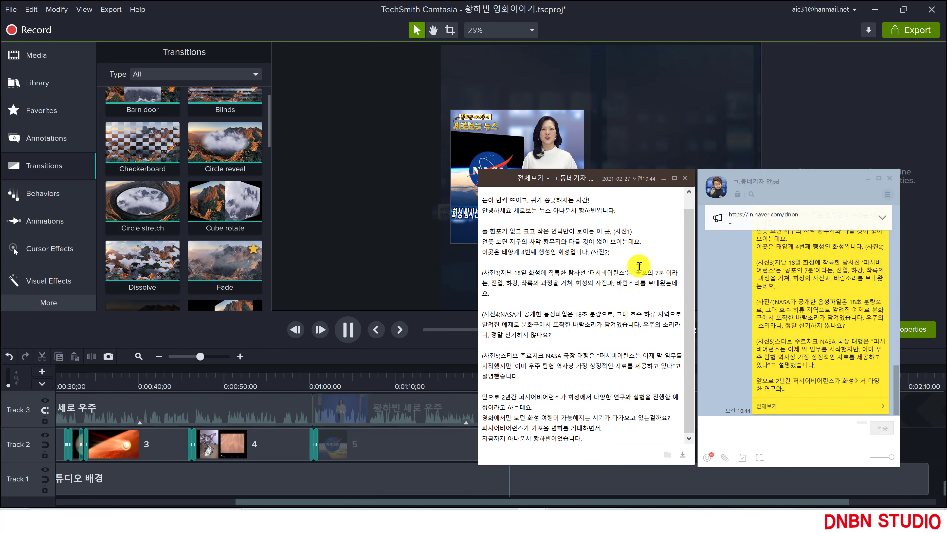
{"action": "left_click", "coordinate": [684, 178]}
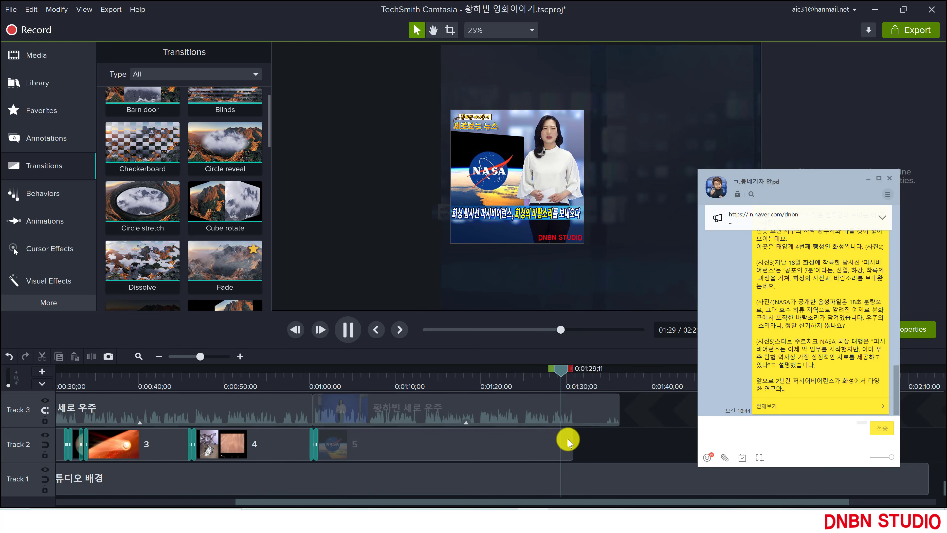
{"action": "left_click_drag", "start_coordinate": [572, 446], "coordinate": [529, 446]}
{"action": "left_click", "coordinate": [509, 384]}
{"action": "key", "text": "space"}
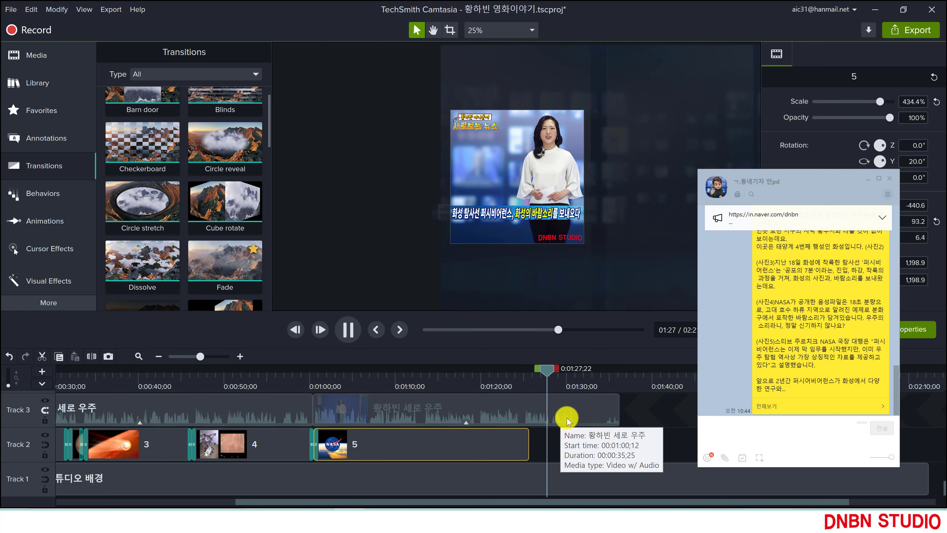
{"action": "left_click", "coordinate": [510, 382]}
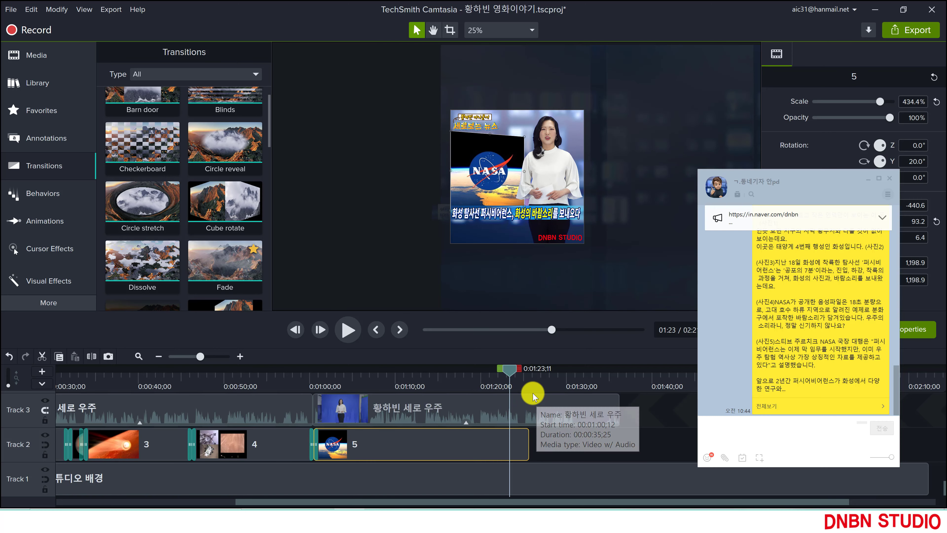
{"action": "key", "text": "space"}
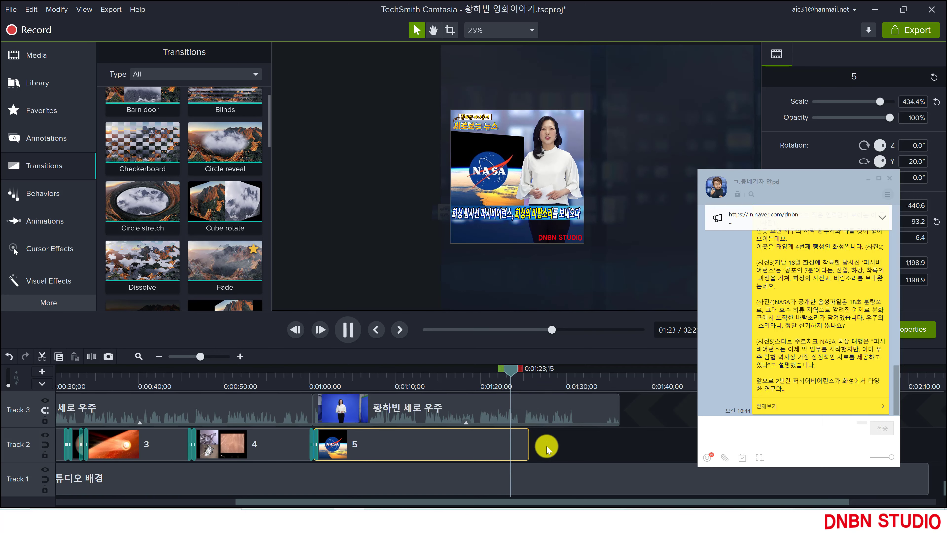
{"action": "key", "text": "space"}
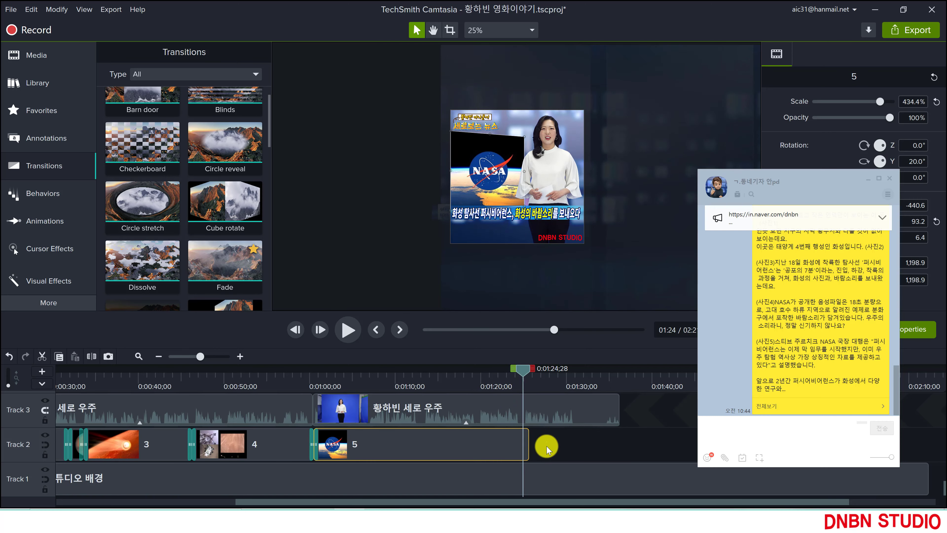
{"action": "key", "text": "space"}
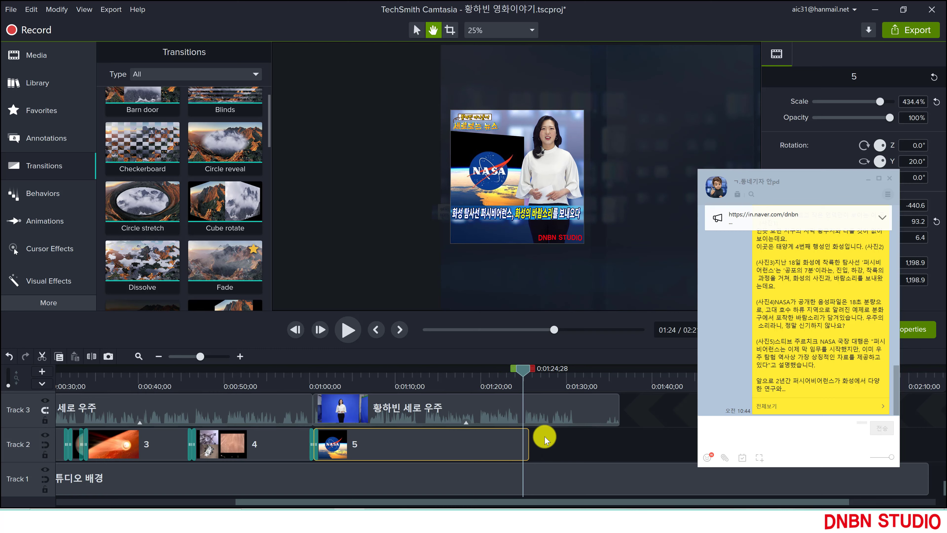
{"action": "key", "text": "space"}
{"action": "left_click_drag", "start_coordinate": [525, 444], "coordinate": [524, 444]}
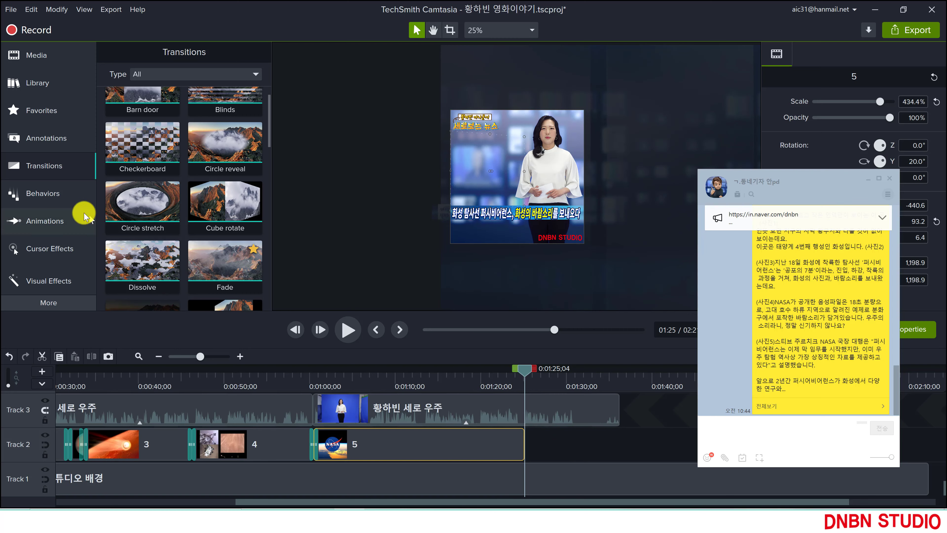
{"action": "left_click_drag", "start_coordinate": [234, 263], "coordinate": [543, 450]}
Trim the end of the 우주 caption on Track 5 to 1:25;04 and add a Fade at its end.
{"action": "scroll", "coordinate": [541, 442], "scroll_direction": "up", "scroll_amount": 3}
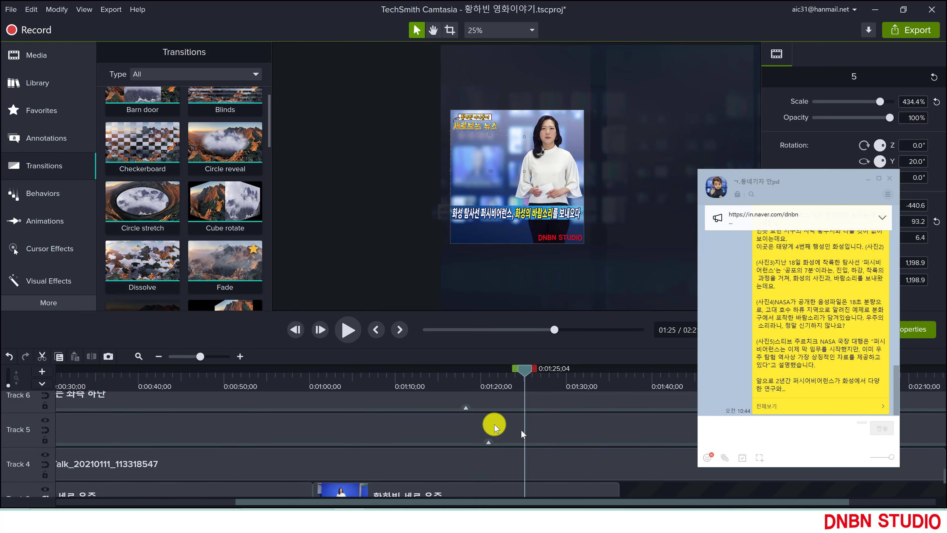
{"action": "left_click_drag", "start_coordinate": [201, 358], "coordinate": [197, 360]}
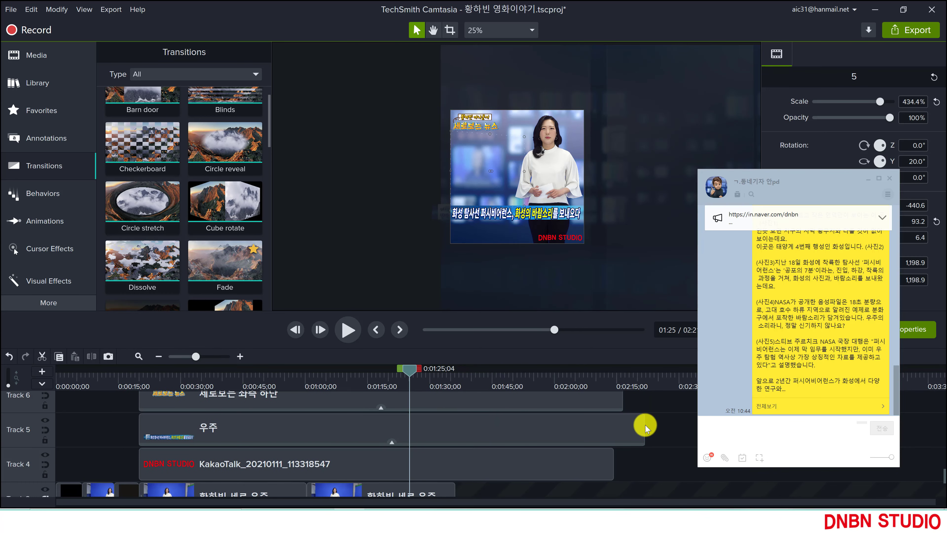
{"action": "left_click_drag", "start_coordinate": [644, 427], "coordinate": [409, 429]}
{"action": "mouse_move", "coordinate": [154, 214]}
{"action": "left_mouse_down"}
{"action": "mouse_move", "coordinate": [348, 364]}
{"action": "mouse_move", "coordinate": [406, 429]}
{"action": "left_mouse_up"}
Trim the DNBN STUDIO logo on Track 4 and the 세로보는 좌측 하단 title on Track 6 to the end of the announcer clip.
{"action": "scroll", "coordinate": [595, 474], "scroll_direction": "down", "scroll_amount": 1}
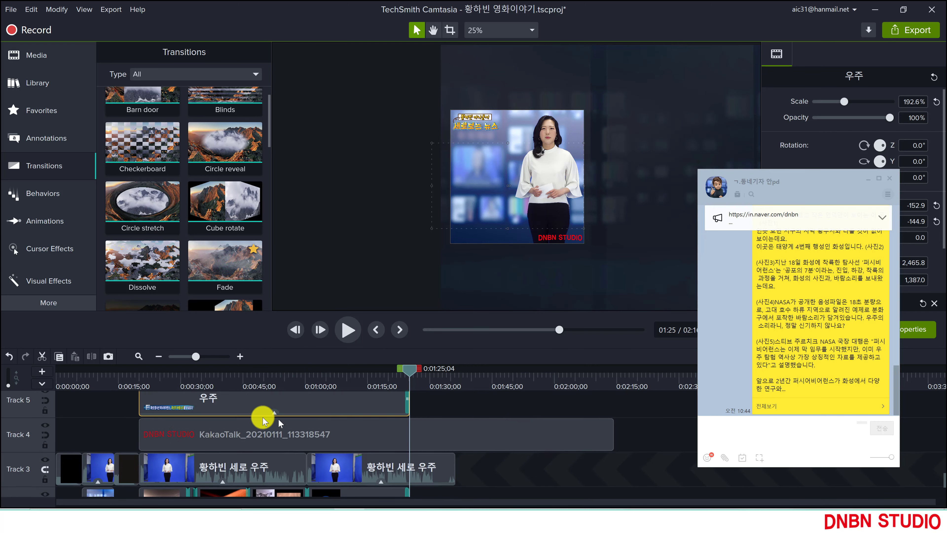
{"action": "left_click_drag", "start_coordinate": [610, 433], "coordinate": [451, 450]}
{"action": "scroll", "coordinate": [451, 451], "scroll_direction": "up", "scroll_amount": 1}
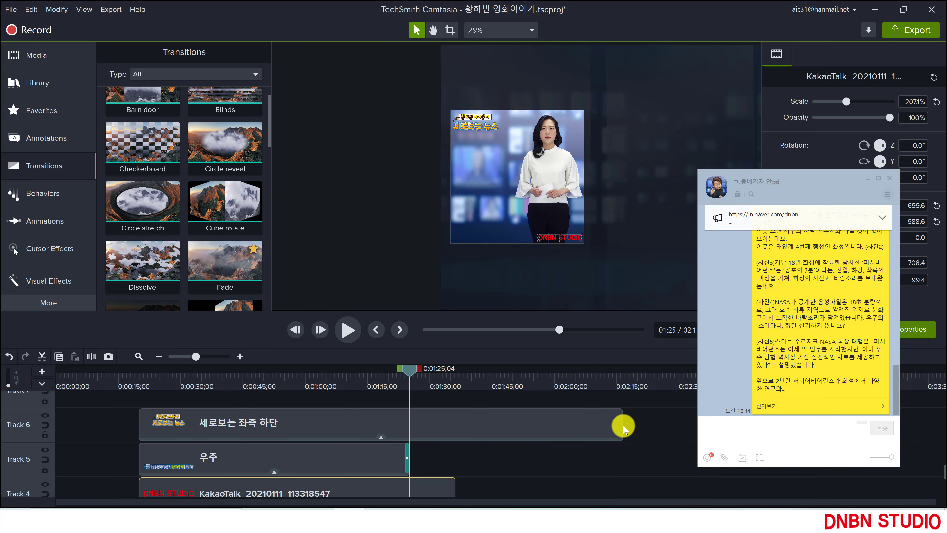
{"action": "left_click_drag", "start_coordinate": [617, 425], "coordinate": [454, 435]}
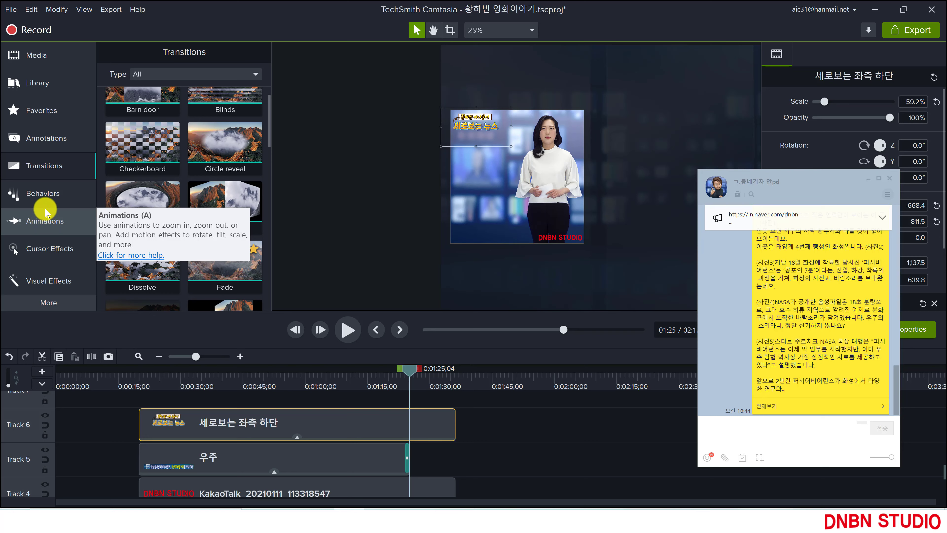
Add a Custom animation to the 세로보는 좌측 하단 title on Track 6 and shift it to finish at 1:25;01.
{"action": "left_click", "coordinate": [45, 218]}
{"action": "left_click", "coordinate": [223, 53]}
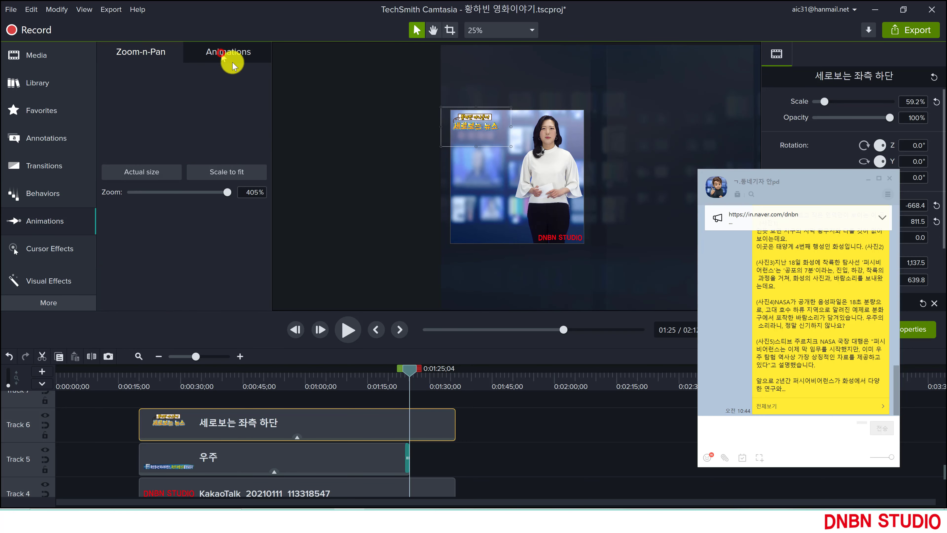
{"action": "left_click_drag", "start_coordinate": [145, 91], "coordinate": [408, 425]}
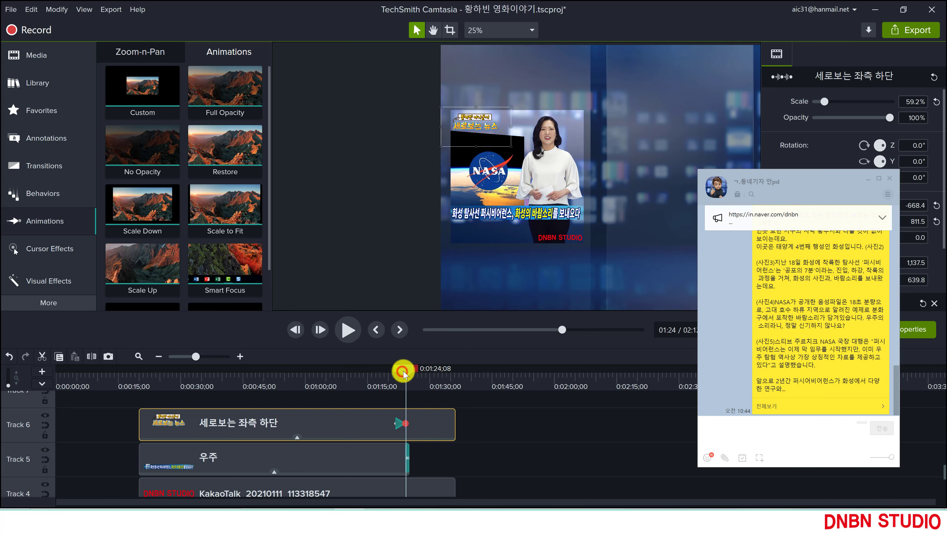
{"action": "left_click_drag", "start_coordinate": [403, 372], "coordinate": [409, 372]}
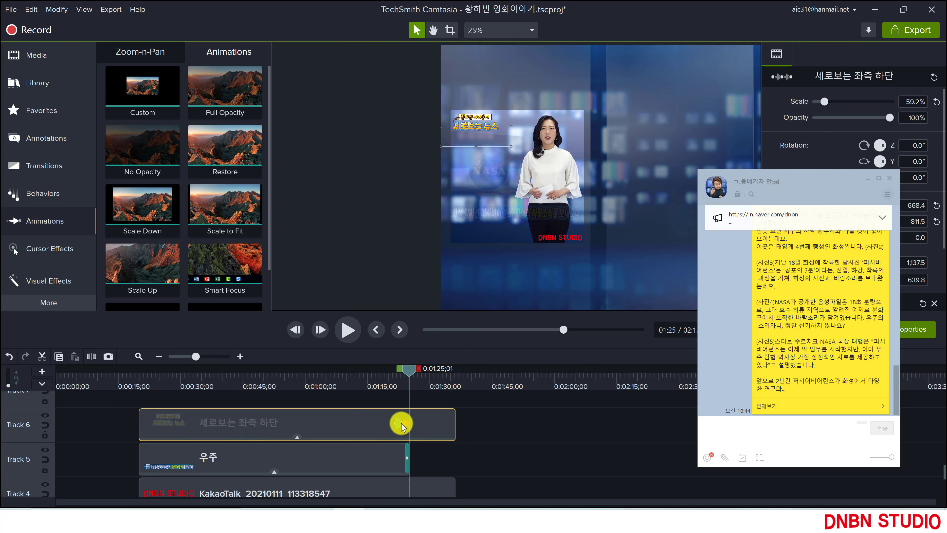
{"action": "mouse_move", "coordinate": [396, 425]}
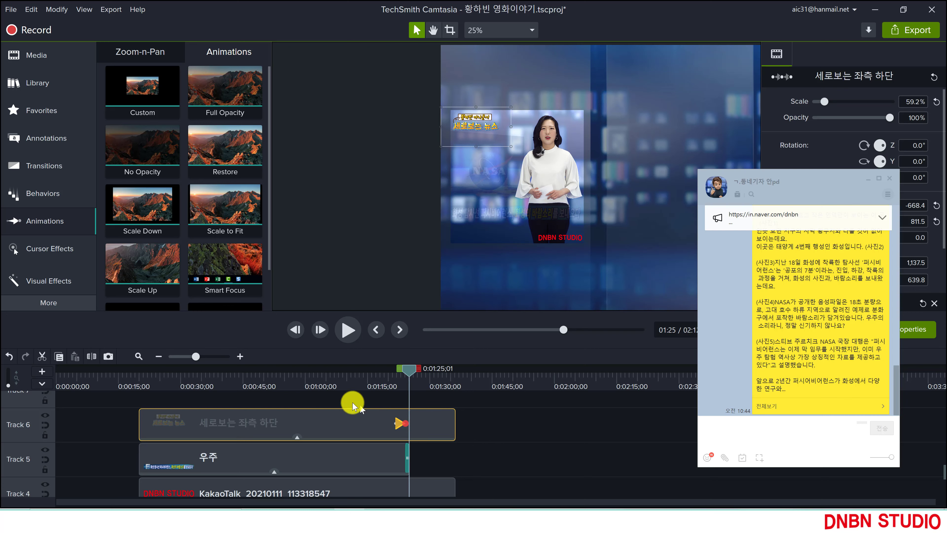
{"action": "left_click_drag", "start_coordinate": [198, 358], "coordinate": [202, 357]}
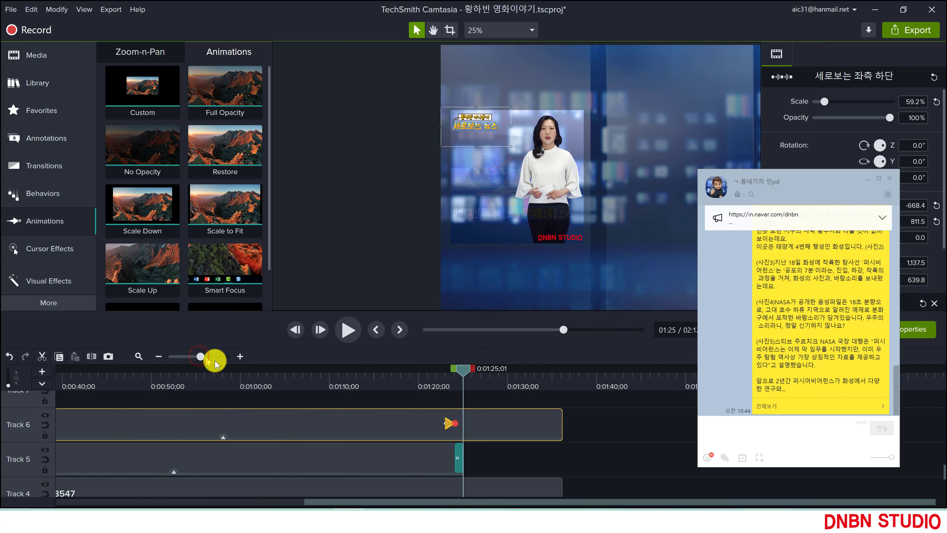
{"action": "left_click_drag", "start_coordinate": [447, 423], "coordinate": [457, 422]}
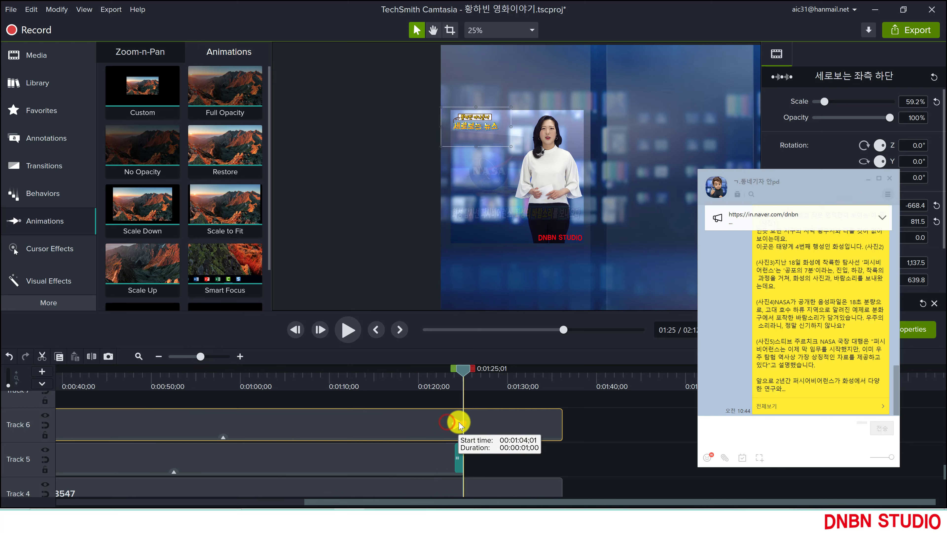
Enlarge the title to 85.1%, place it beside the announcer at about X -487.1, Y 89.3, and set its Y rotation to 360°.
{"action": "left_click_drag", "start_coordinate": [470, 121], "coordinate": [473, 157]}
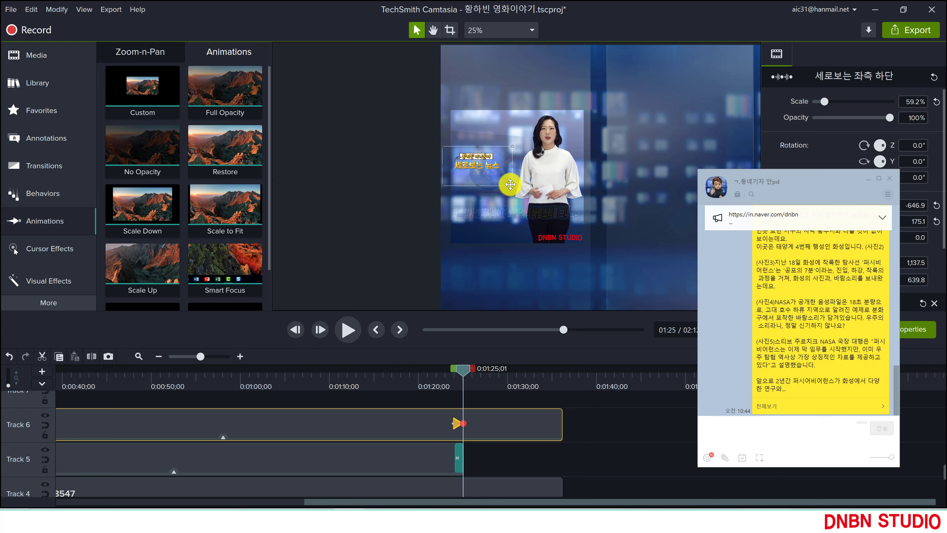
{"action": "left_click_drag", "start_coordinate": [513, 186], "coordinate": [528, 200]}
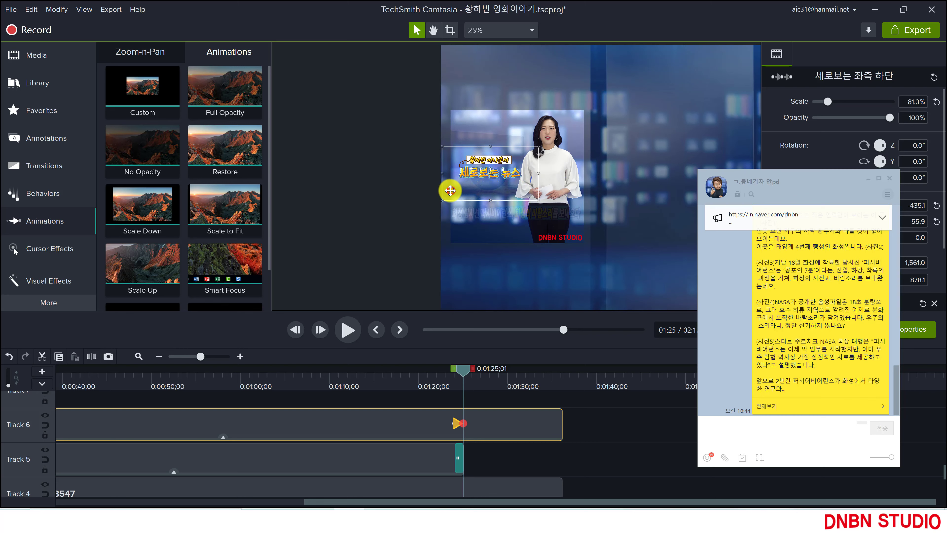
{"action": "left_click_drag", "start_coordinate": [450, 190], "coordinate": [447, 190]}
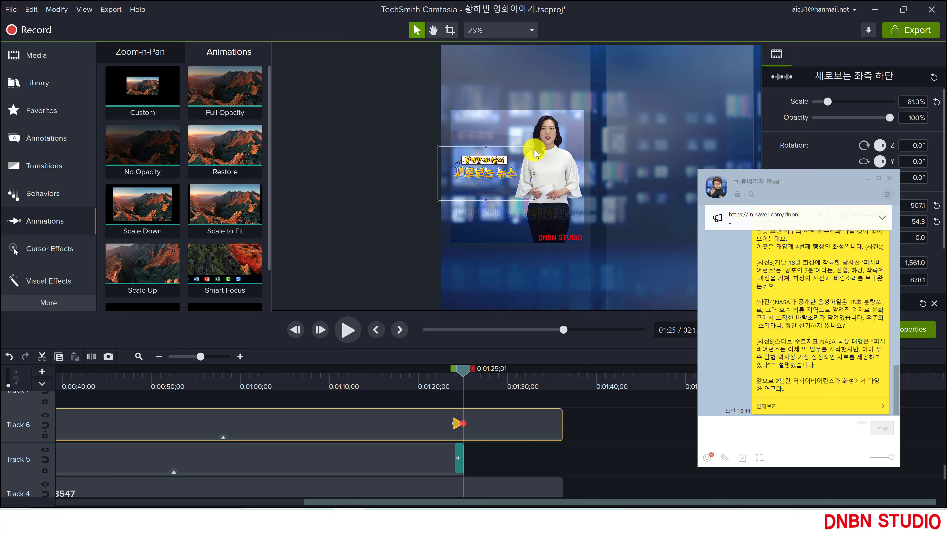
{"action": "left_click_drag", "start_coordinate": [533, 145], "coordinate": [537, 142]}
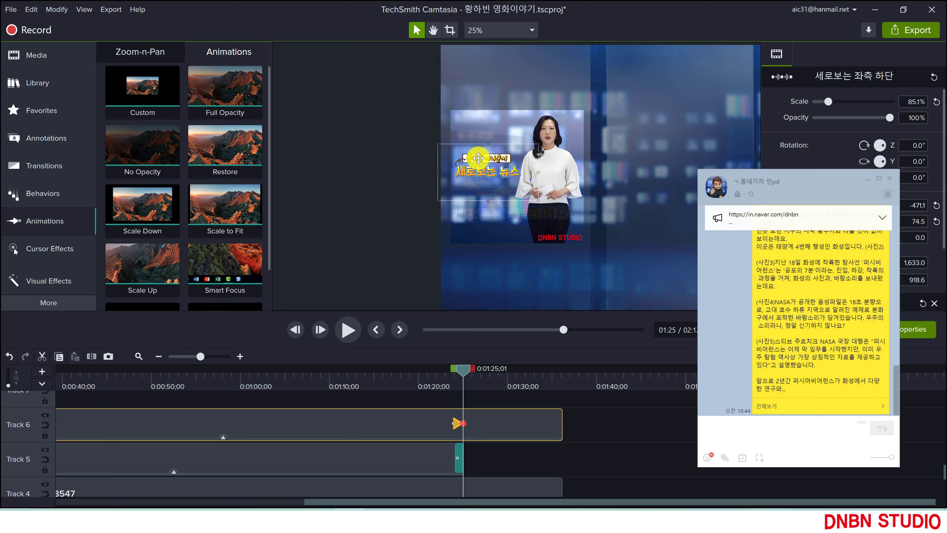
{"action": "left_click_drag", "start_coordinate": [478, 157], "coordinate": [481, 182]}
{"action": "left_click_drag", "start_coordinate": [770, 183], "coordinate": [795, 292]}
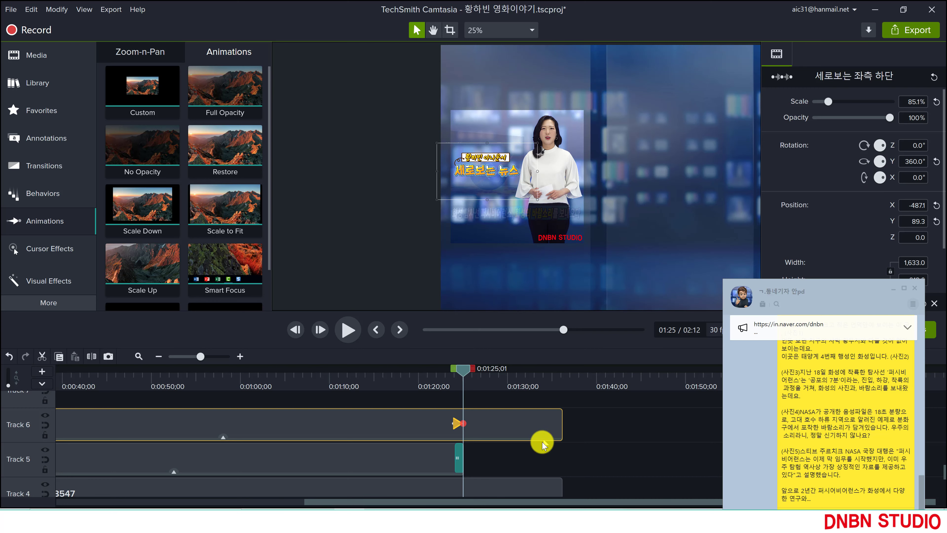
Play the closing from 1:22;22 to check the title animation and stop at 1:32;21, where the announcer finishes.
{"action": "scroll", "coordinate": [509, 461], "scroll_direction": "down", "scroll_amount": 3}
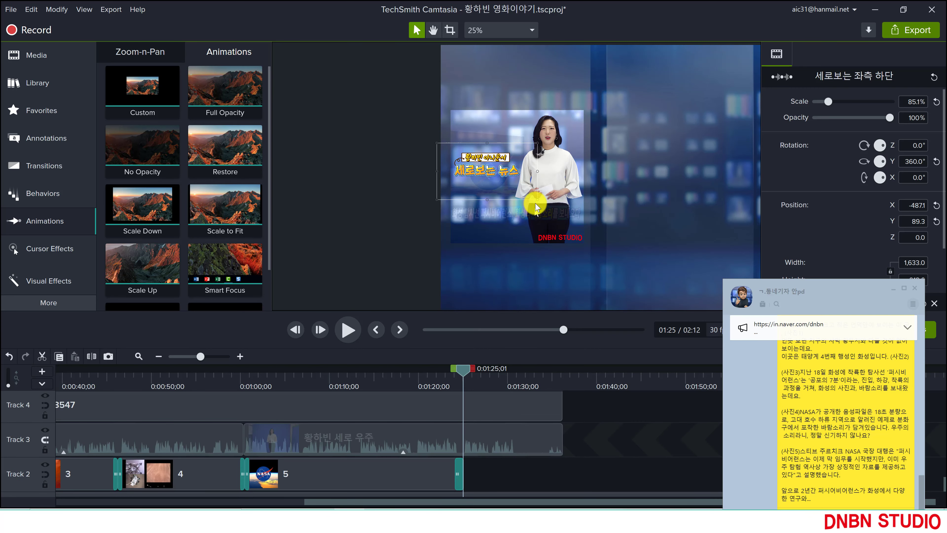
{"action": "scroll", "coordinate": [464, 484], "scroll_direction": "down", "scroll_amount": 1}
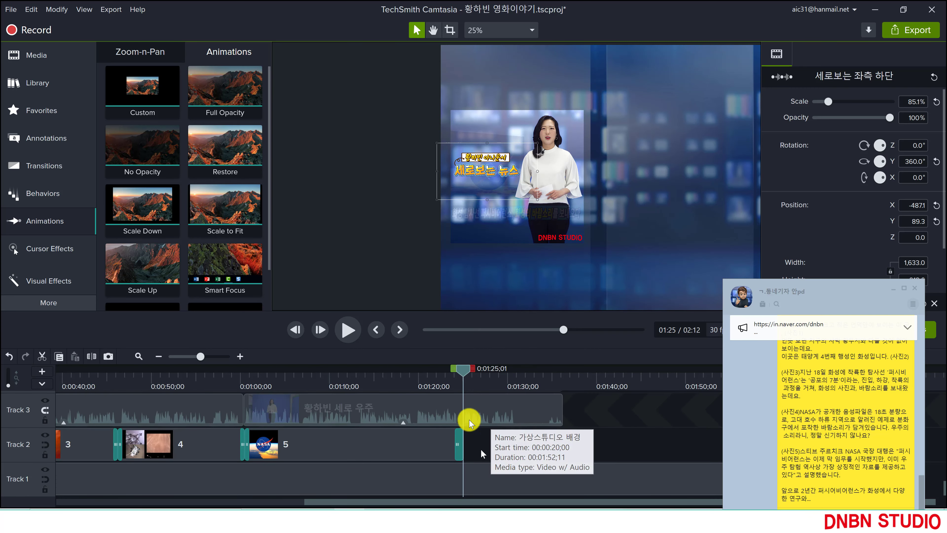
{"action": "left_click", "coordinate": [442, 383]}
{"action": "scroll", "coordinate": [518, 444], "scroll_direction": "up", "scroll_amount": 1}
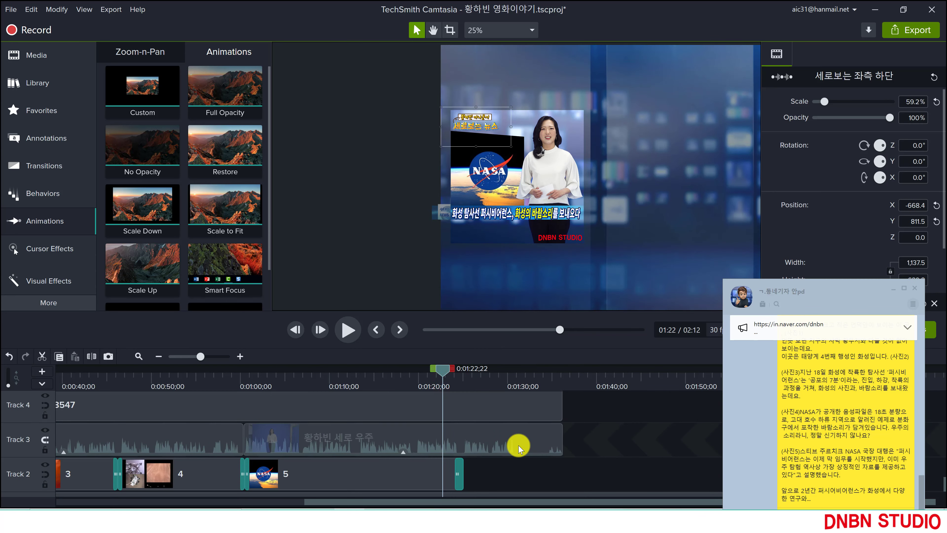
{"action": "key", "text": "space"}
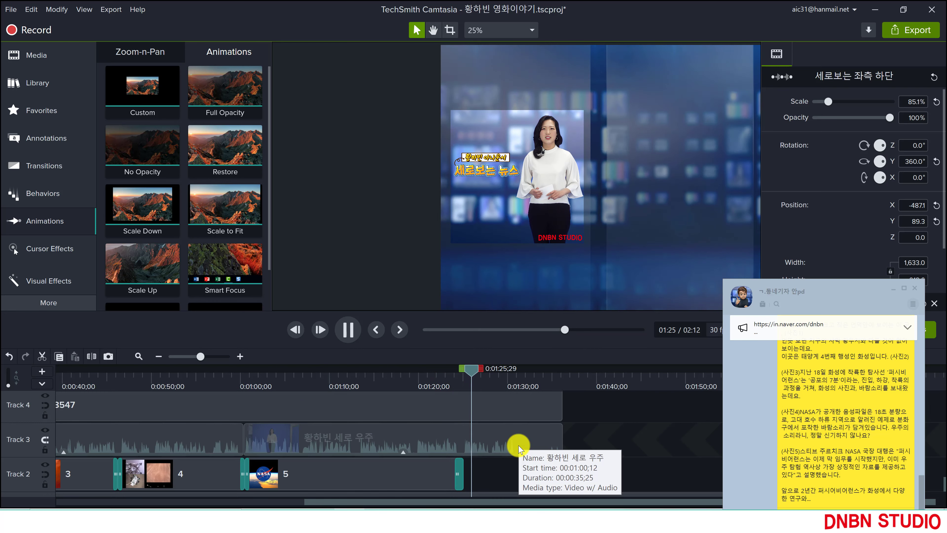
{"action": "scroll", "coordinate": [605, 479], "scroll_direction": "up", "scroll_amount": 1}
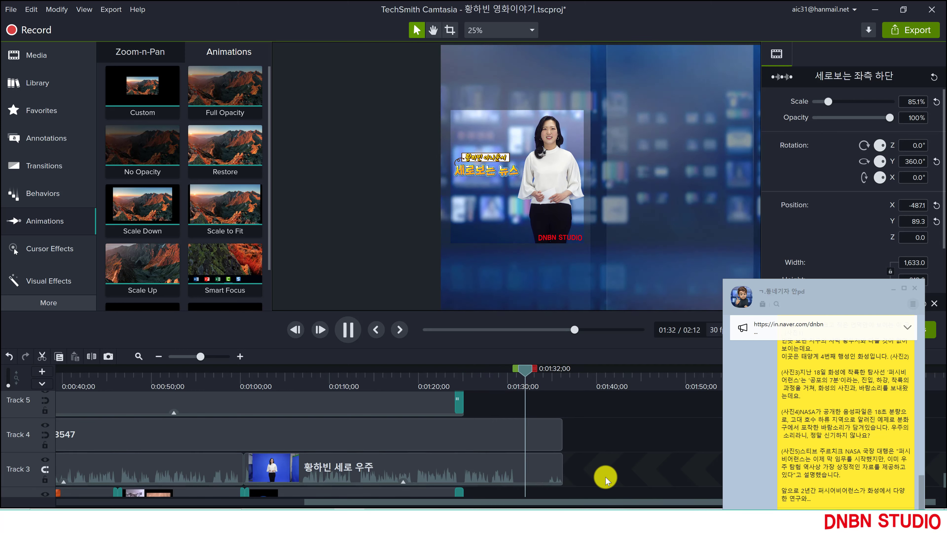
{"action": "key", "text": "space"}
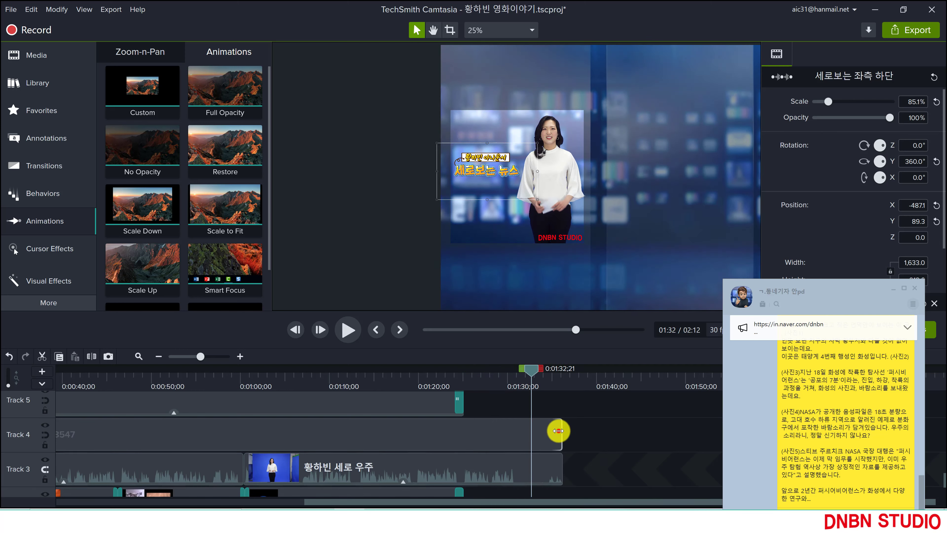
Trim the ends of the DNBN STUDIO logo on Track 4 and the announcer clip on Track 3 to 1:32;21.
{"action": "left_click_drag", "start_coordinate": [558, 431], "coordinate": [534, 429]}
{"action": "left_click_drag", "start_coordinate": [561, 469], "coordinate": [531, 469]}
{"action": "scroll", "coordinate": [543, 474], "scroll_direction": "down", "scroll_amount": 2}
{"action": "scroll", "coordinate": [543, 474], "scroll_direction": "up", "scroll_amount": 2}
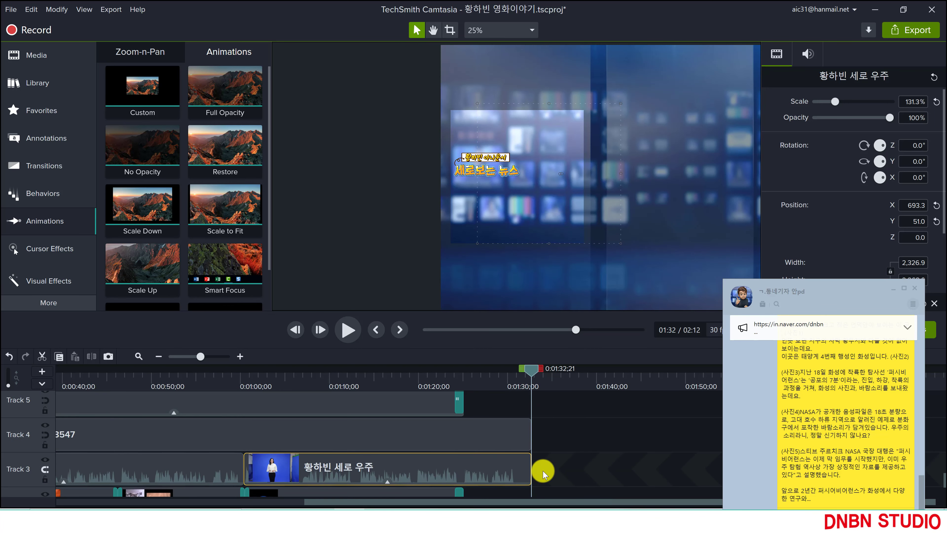
{"action": "scroll", "coordinate": [544, 472], "scroll_direction": "up", "scroll_amount": 2}
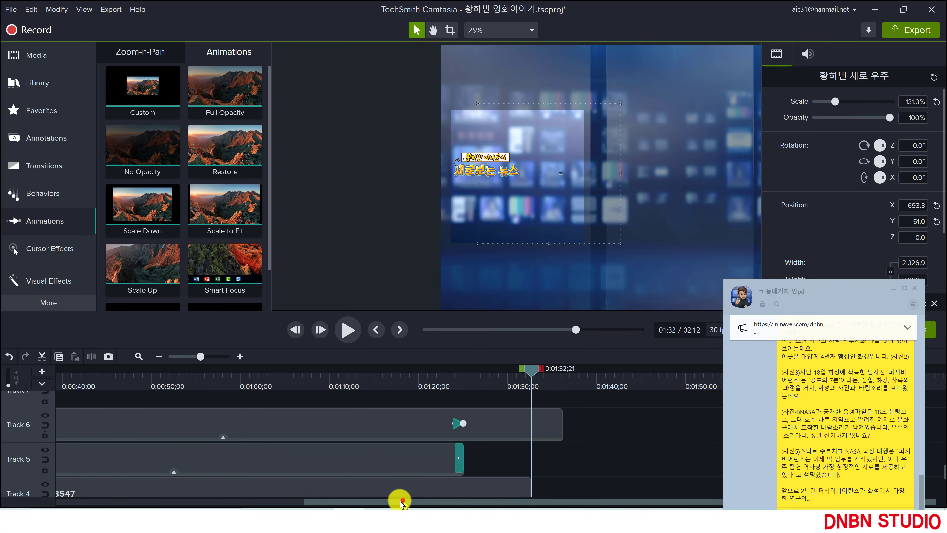
{"action": "left_click_drag", "start_coordinate": [402, 501], "coordinate": [222, 502]}
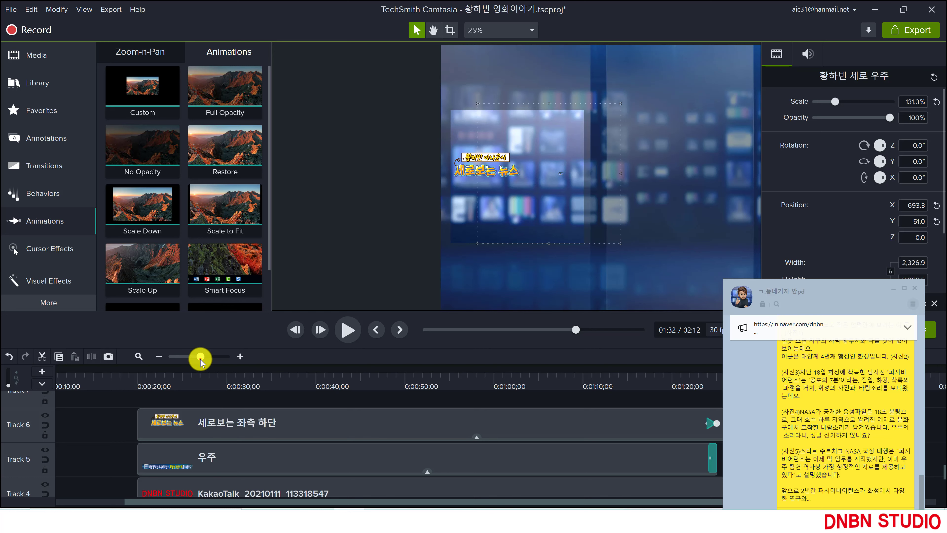
{"action": "left_click_drag", "start_coordinate": [200, 359], "coordinate": [196, 360]}
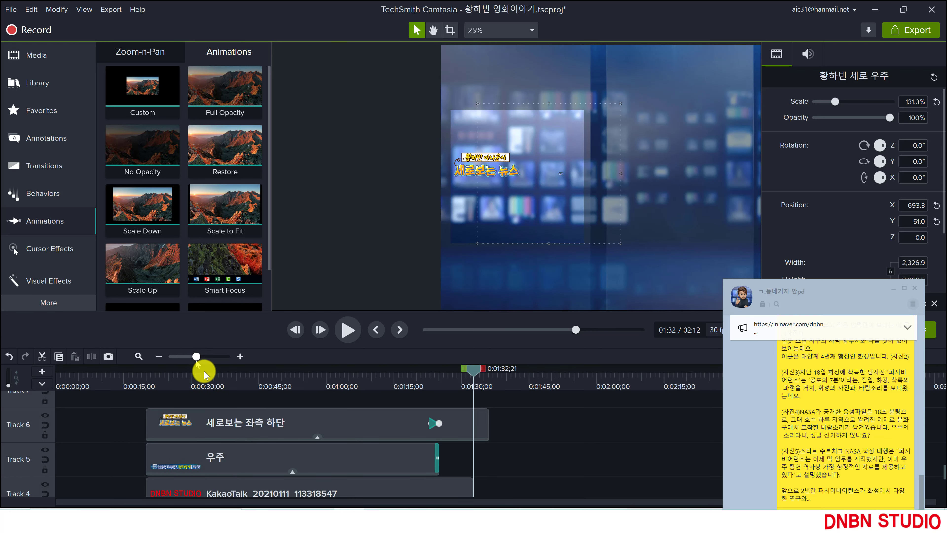
Open the BGM user library to browse its music, and trim the title on Track 6 to 1:32;21.
{"action": "left_click", "coordinate": [42, 64]}
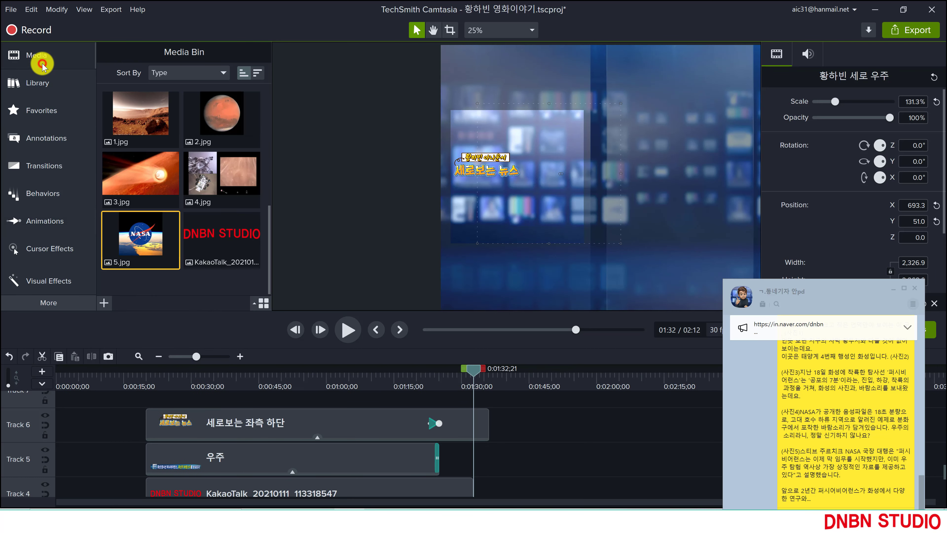
{"action": "left_click", "coordinate": [25, 79]}
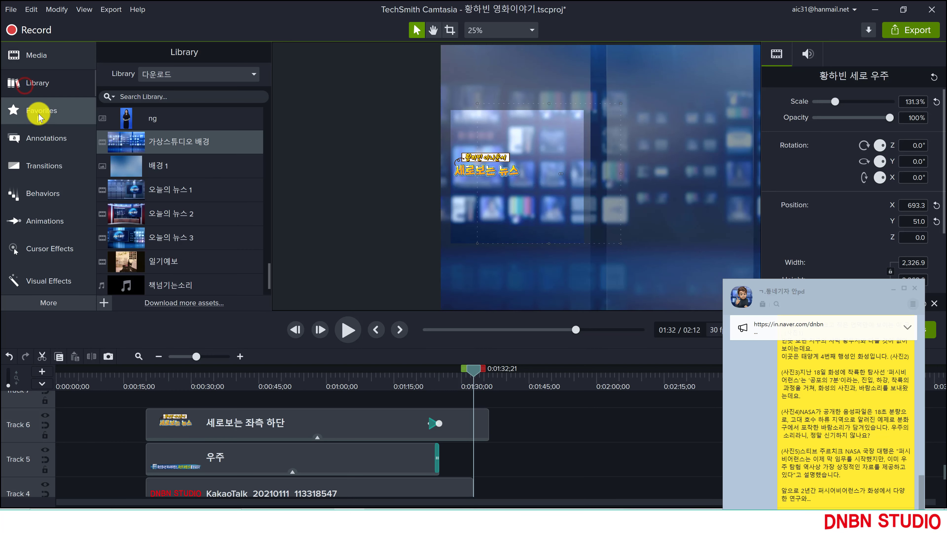
{"action": "left_click", "coordinate": [169, 73]}
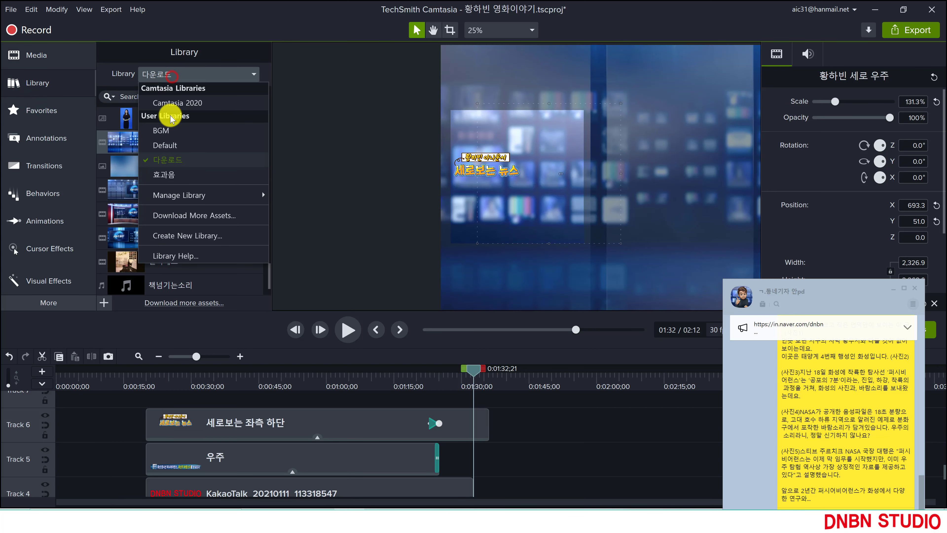
{"action": "left_click", "coordinate": [172, 132]}
{"action": "scroll", "coordinate": [211, 197], "scroll_direction": "down", "scroll_amount": 10}
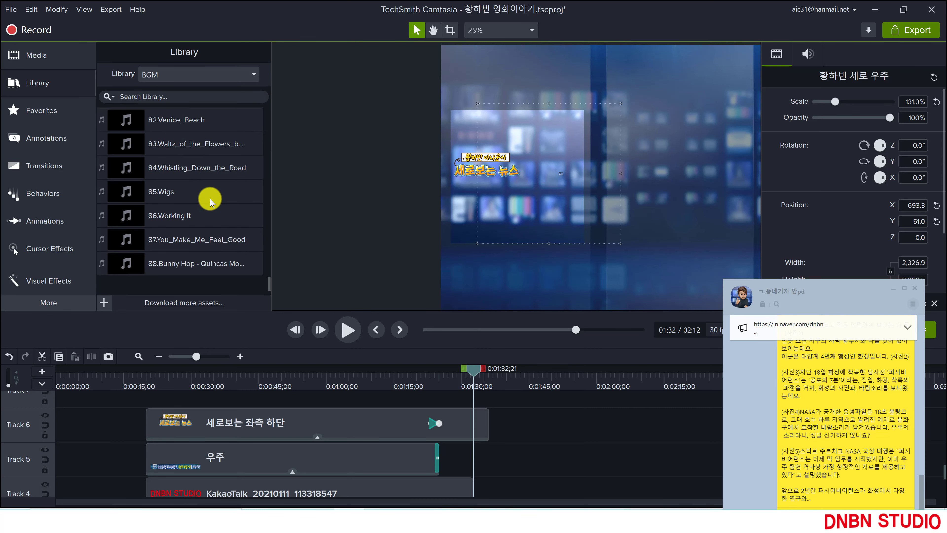
{"action": "scroll", "coordinate": [211, 198], "scroll_direction": "up", "scroll_amount": 12}
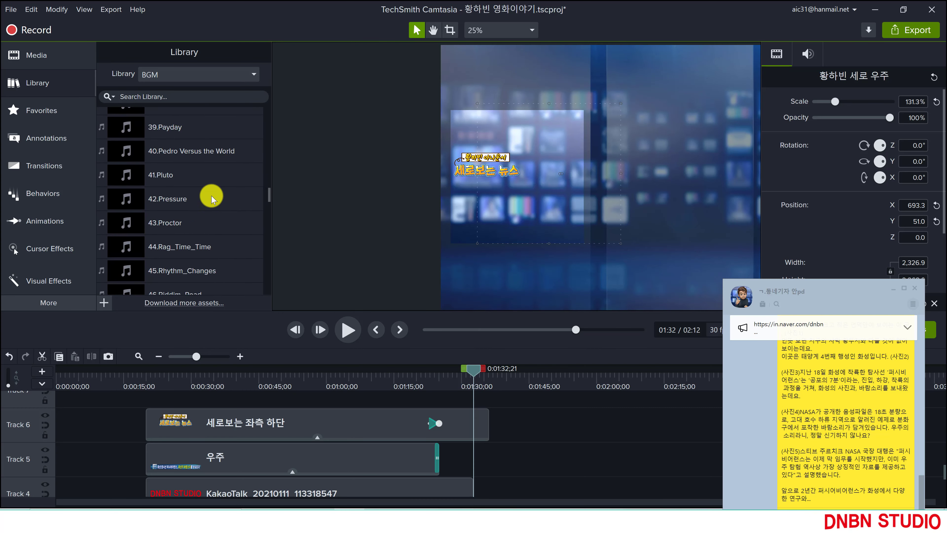
{"action": "scroll", "coordinate": [212, 198], "scroll_direction": "up", "scroll_amount": 5}
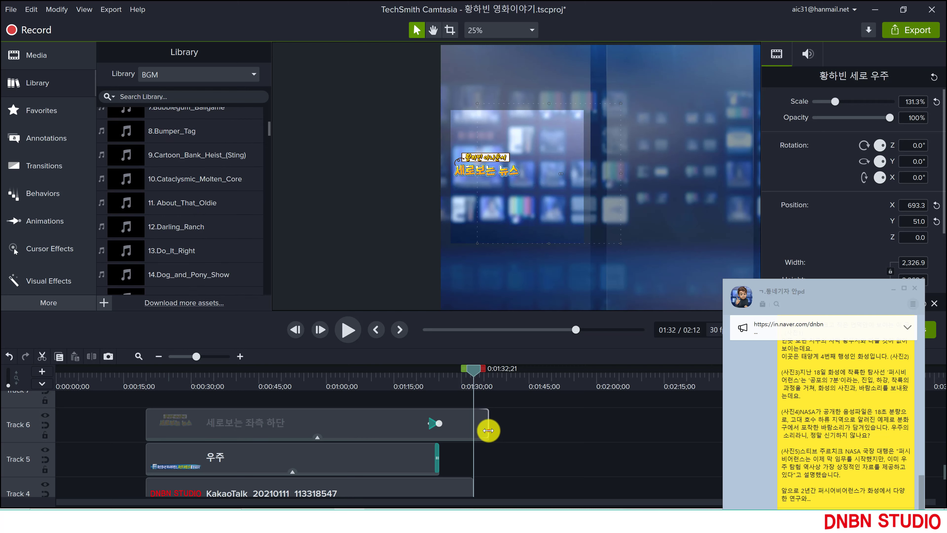
{"action": "left_click_drag", "start_coordinate": [488, 430], "coordinate": [474, 430]}
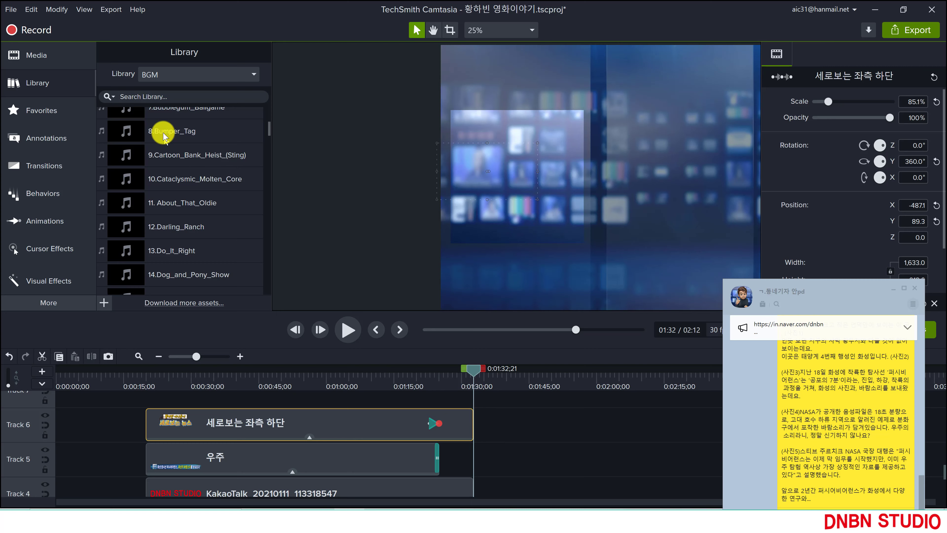
Preview the BGM library tracks from 10.Cataclysmic_Molten_Core to 17.Floaters to choose background music, and close the preview.
{"action": "double_click", "coordinate": [170, 181]}
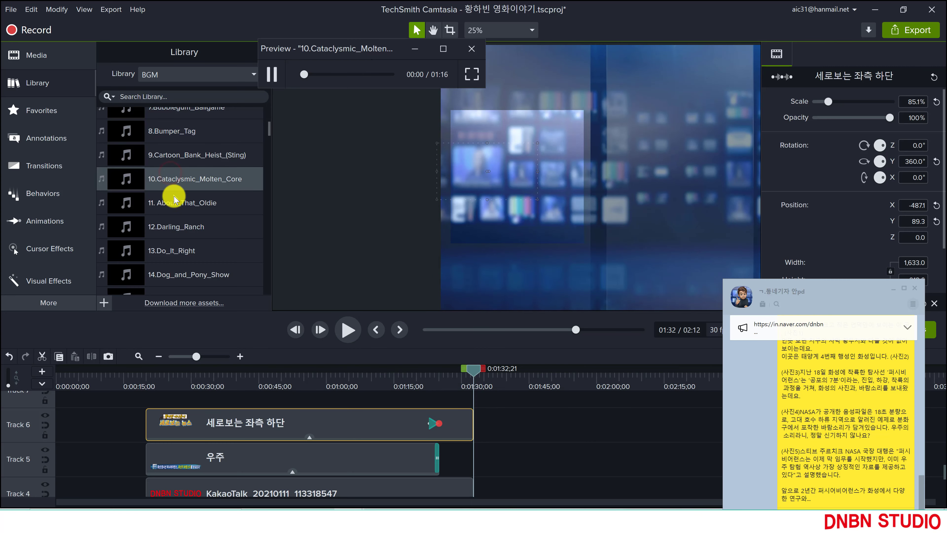
{"action": "left_click", "coordinate": [178, 205]}
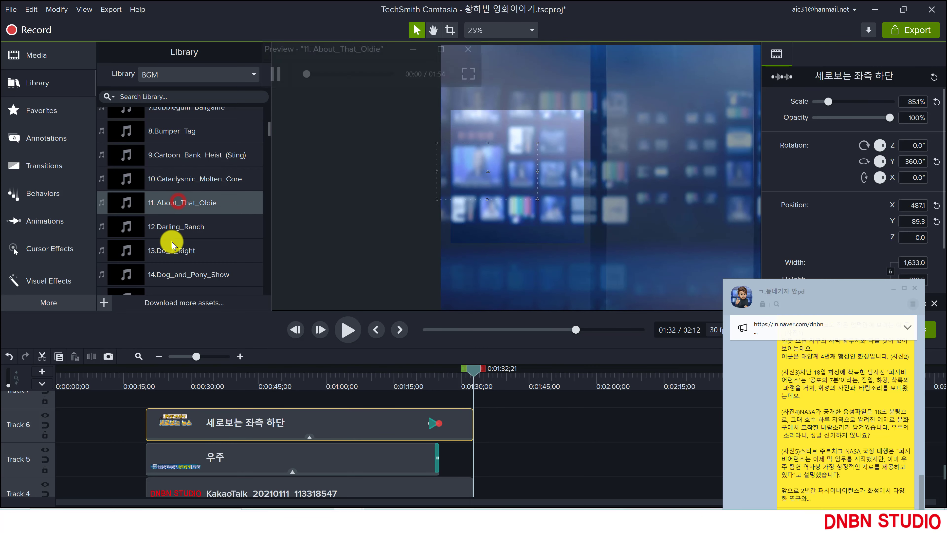
{"action": "scroll", "coordinate": [186, 252], "scroll_direction": "down", "scroll_amount": 1}
{"action": "left_click", "coordinate": [174, 202]}
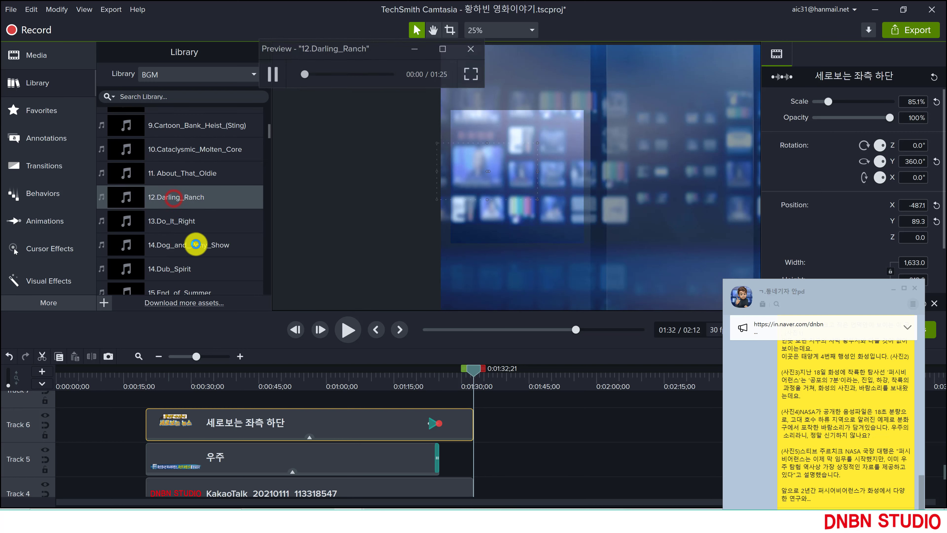
{"action": "scroll", "coordinate": [167, 211], "scroll_direction": "down", "scroll_amount": 1}
{"action": "left_click", "coordinate": [170, 198]}
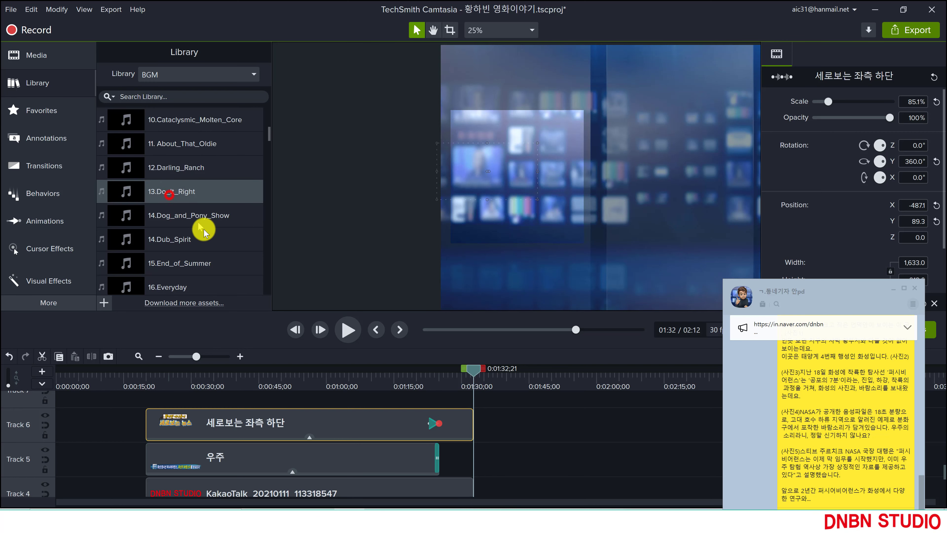
{"action": "scroll", "coordinate": [202, 224], "scroll_direction": "down", "scroll_amount": 1}
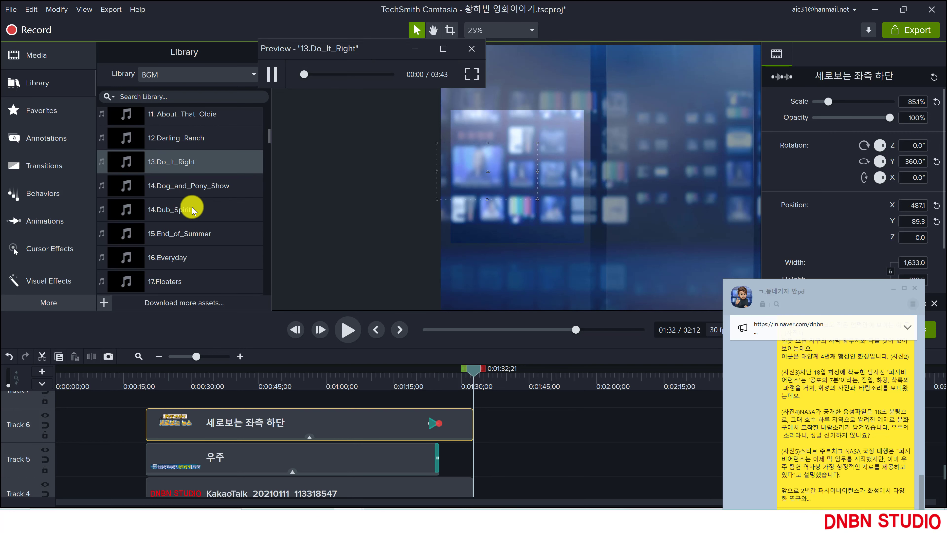
{"action": "left_click", "coordinate": [187, 191]}
{"action": "scroll", "coordinate": [190, 202], "scroll_direction": "down", "scroll_amount": 1}
{"action": "left_click", "coordinate": [184, 180]}
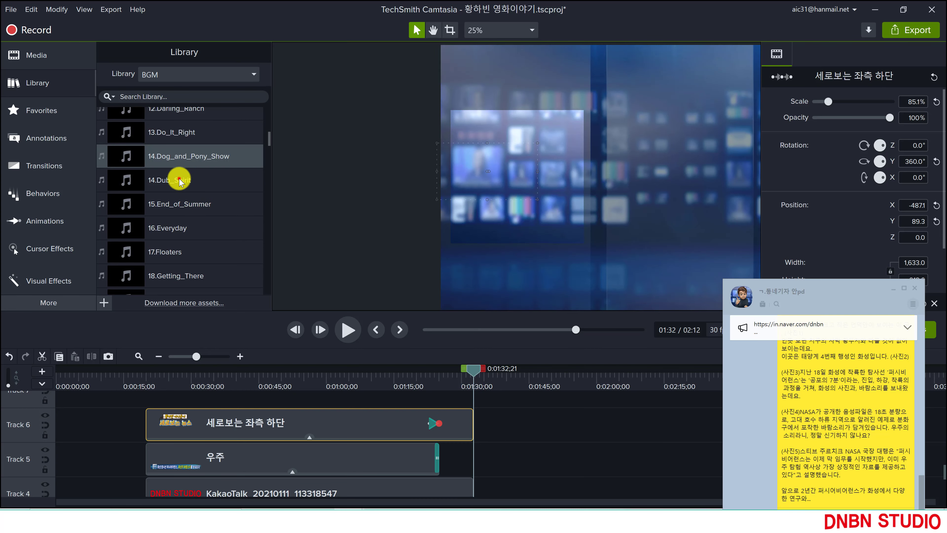
{"action": "scroll", "coordinate": [217, 247], "scroll_direction": "down", "scroll_amount": 1}
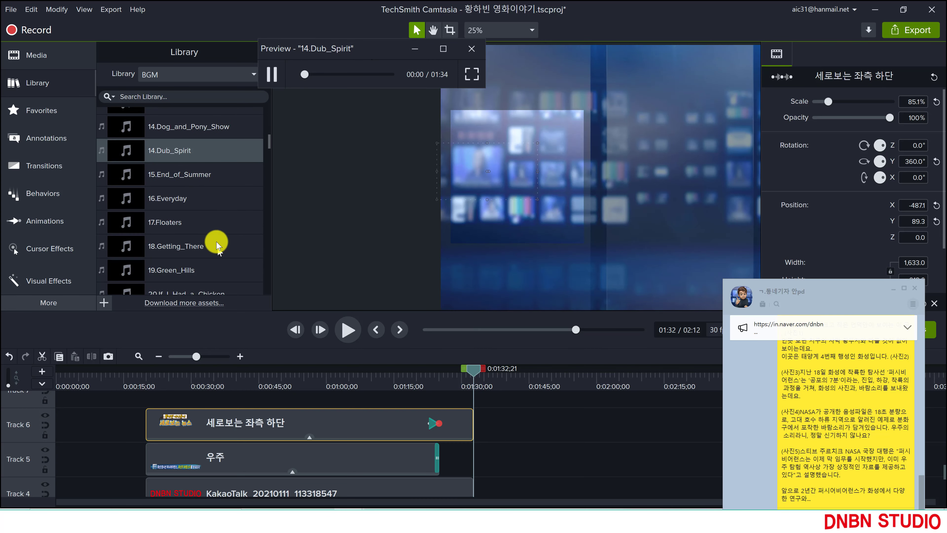
{"action": "left_click", "coordinate": [186, 179]}
{"action": "scroll", "coordinate": [214, 222], "scroll_direction": "down", "scroll_amount": 1}
{"action": "left_click", "coordinate": [180, 171]}
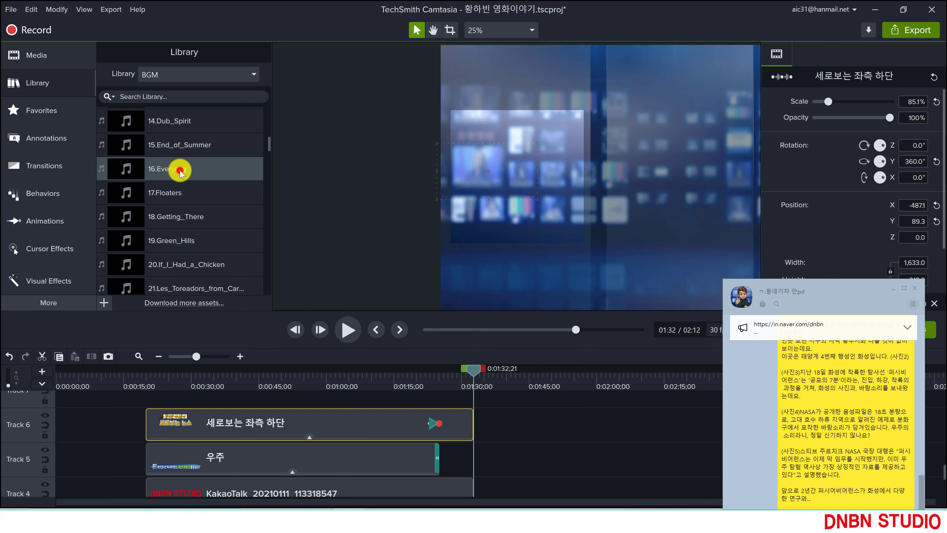
{"action": "scroll", "coordinate": [229, 243], "scroll_direction": "down", "scroll_amount": 1}
{"action": "left_click", "coordinate": [178, 164]}
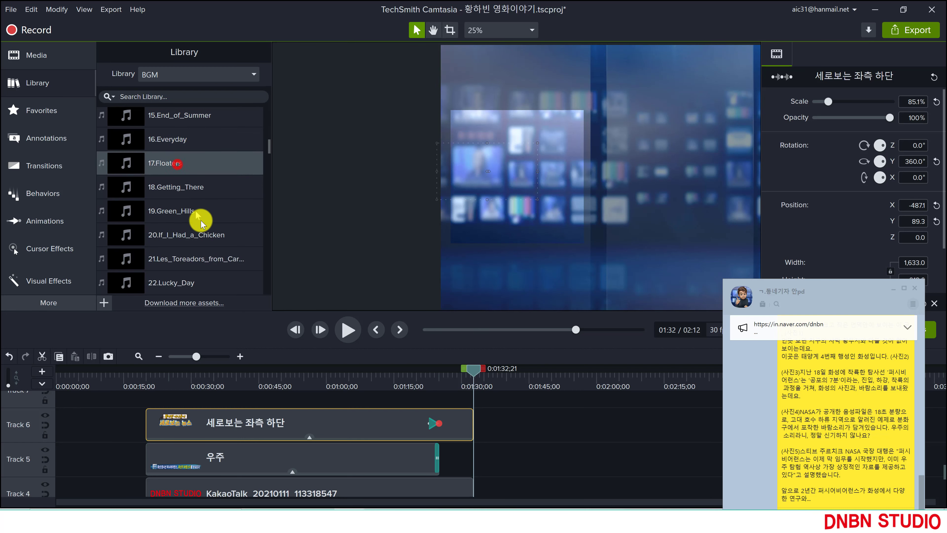
{"action": "scroll", "coordinate": [216, 220], "scroll_direction": "down", "scroll_amount": 1}
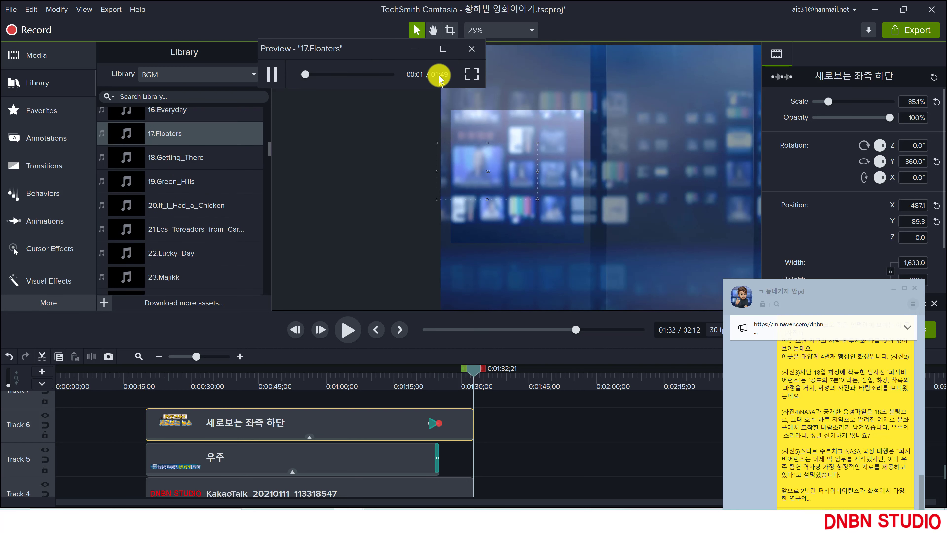
{"action": "left_click", "coordinate": [470, 49]}
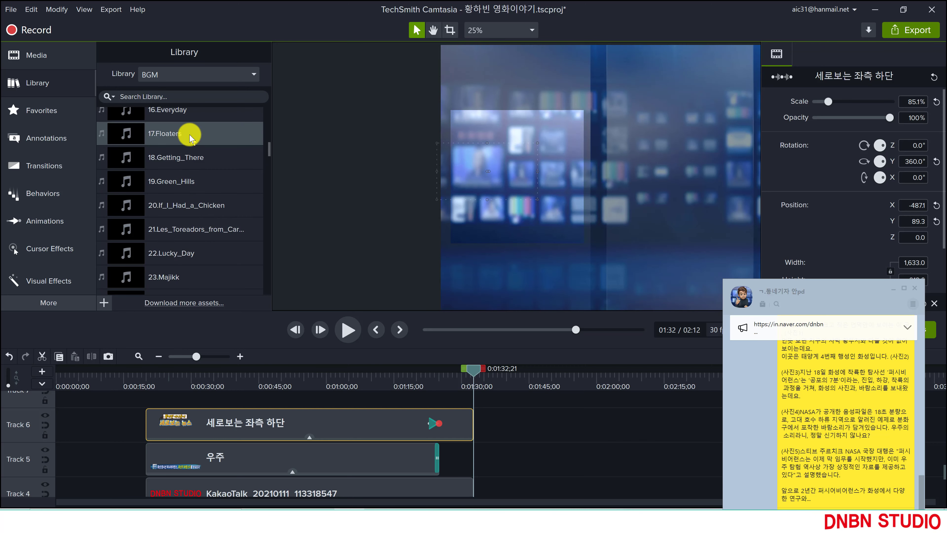
Add the 17.Floaters music to Track 7 and align its start with the end of the opening at 0:19;07.
{"action": "scroll", "coordinate": [224, 432], "scroll_direction": "up", "scroll_amount": 1}
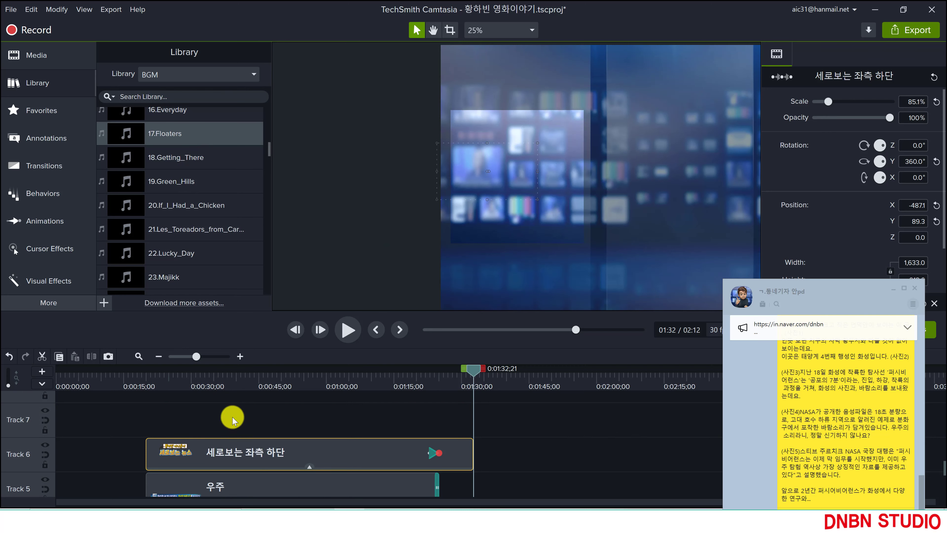
{"action": "left_click_drag", "start_coordinate": [159, 154], "coordinate": [235, 432]}
{"action": "left_click", "coordinate": [132, 383]}
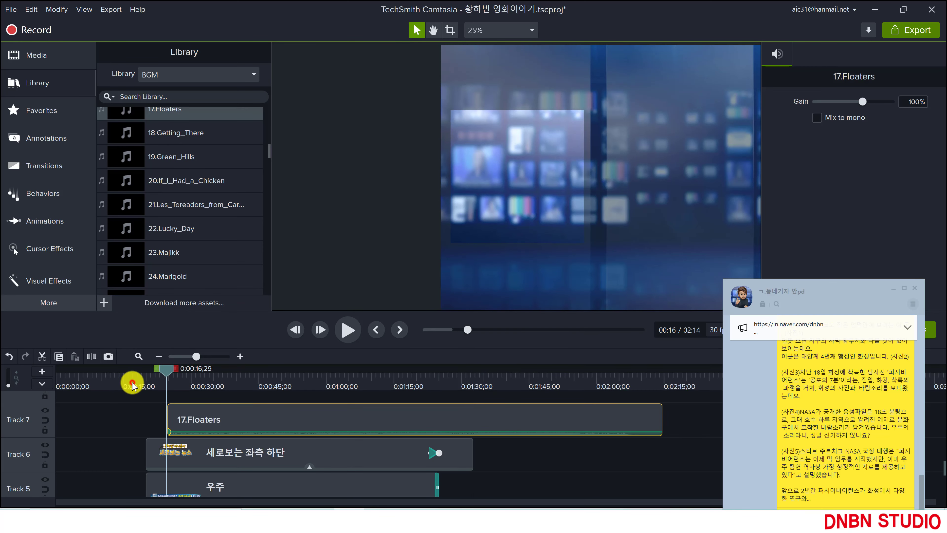
{"action": "scroll", "coordinate": [164, 427], "scroll_direction": "down", "scroll_amount": 3}
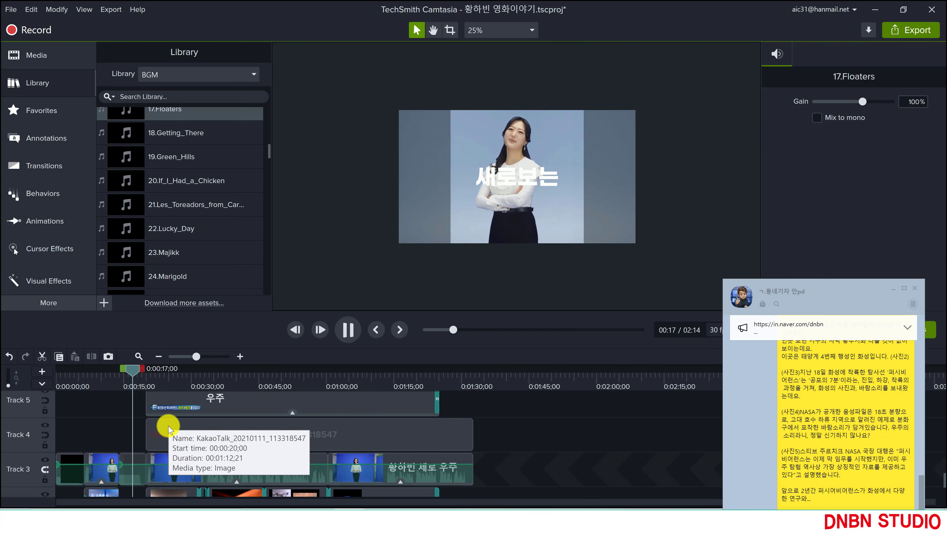
{"action": "key", "text": "space"}
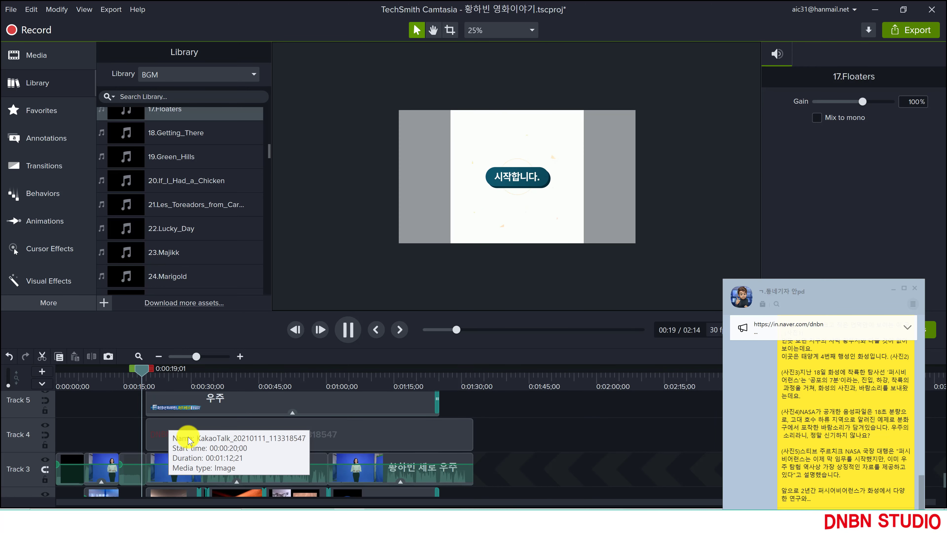
{"action": "scroll", "coordinate": [185, 438], "scroll_direction": "up", "scroll_amount": 3}
{"action": "left_click_drag", "start_coordinate": [181, 418], "coordinate": [218, 425]}
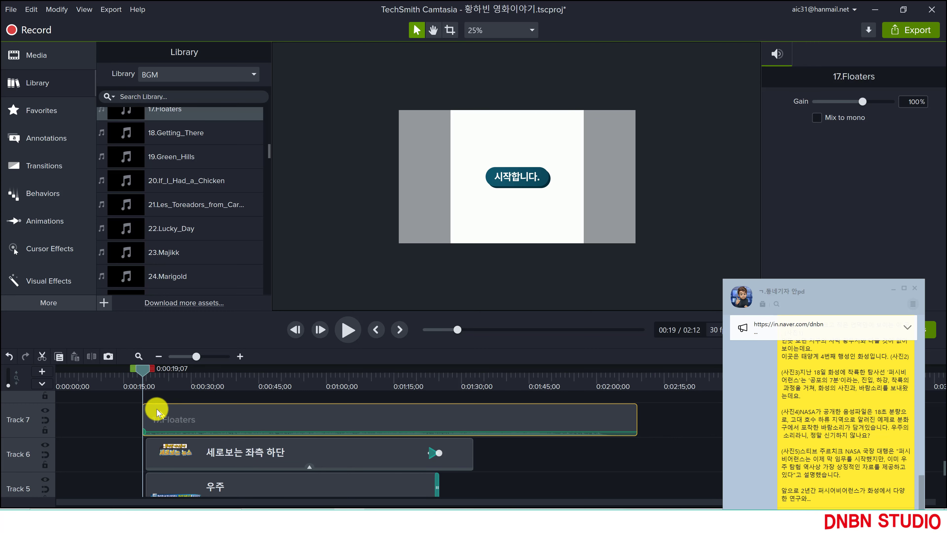
Lower the 17.Floaters volume on Track 7 to under 25% beneath the announcer's voice, checking the balance in playback.
{"action": "key", "text": "alt"}
{"action": "key", "text": "space"}
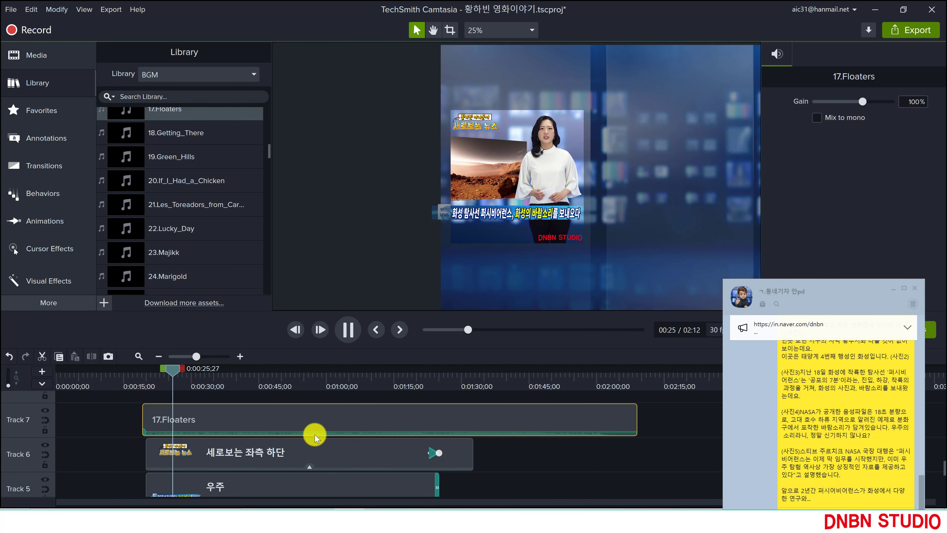
{"action": "left_click", "coordinate": [314, 433]}
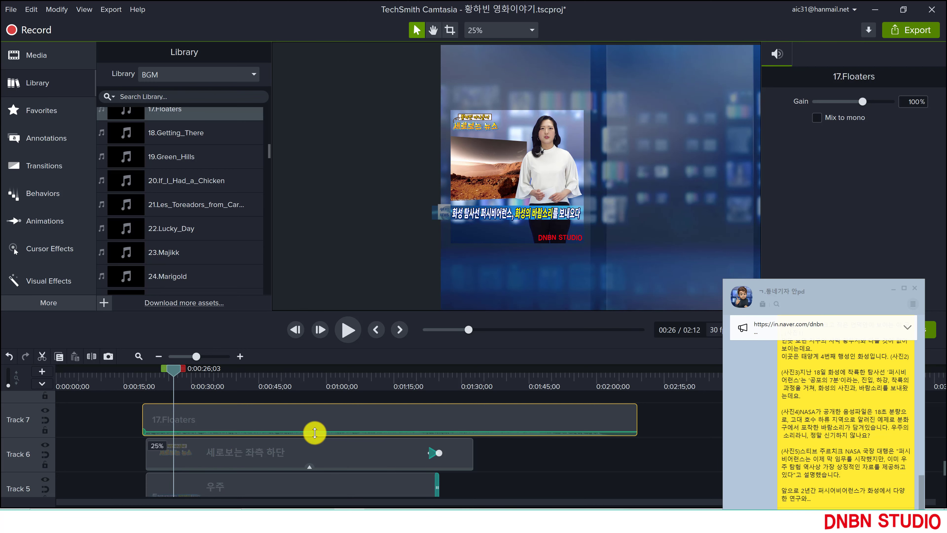
{"action": "left_click_drag", "start_coordinate": [314, 433], "coordinate": [317, 433]}
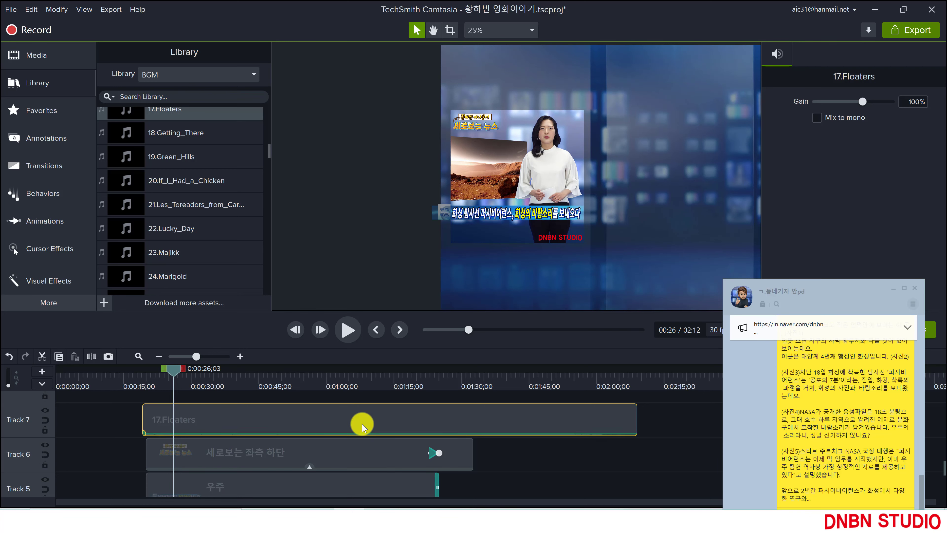
{"action": "key", "text": "space"}
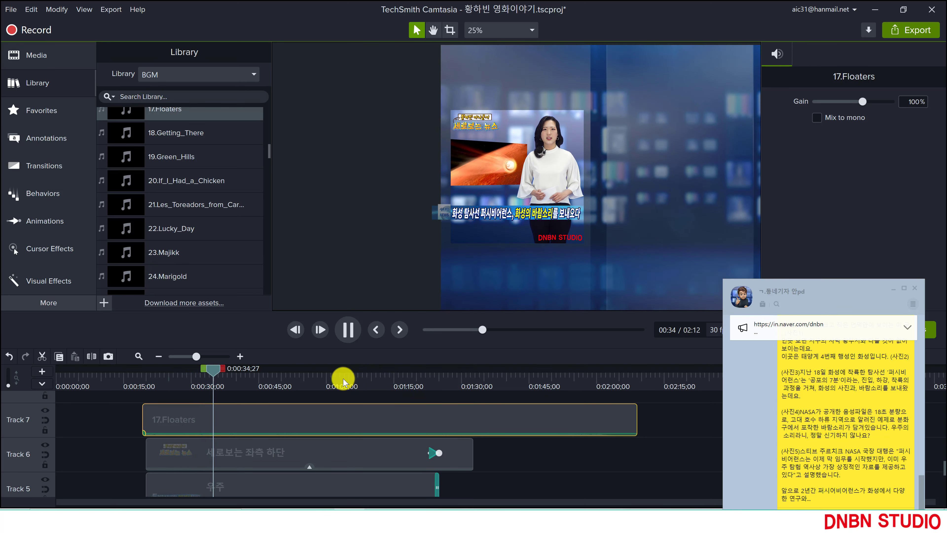
Split 17.Floaters at 1:08;10 and trim the start of the second part, keeping only its last 18;15.
{"action": "left_click", "coordinate": [363, 378]}
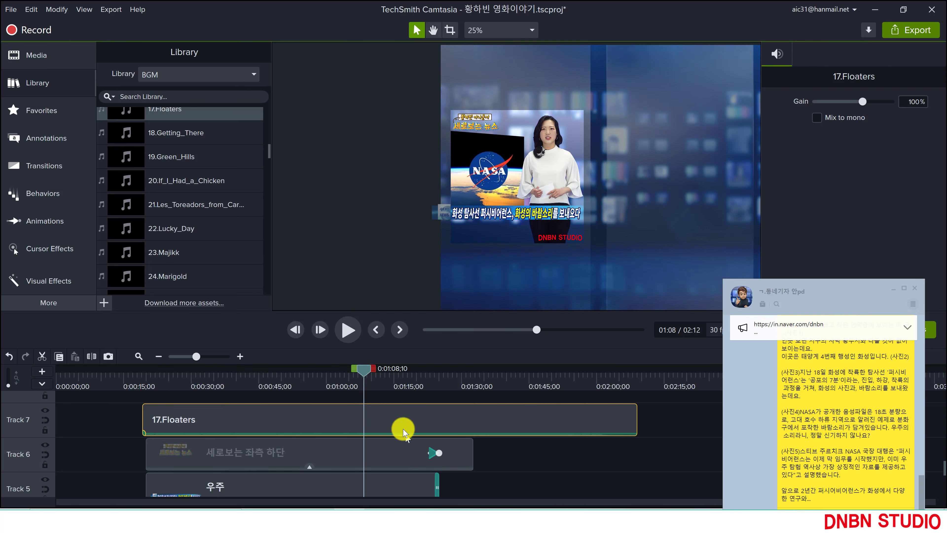
{"action": "left_click", "coordinate": [393, 421]}
{"action": "key", "text": "s"}
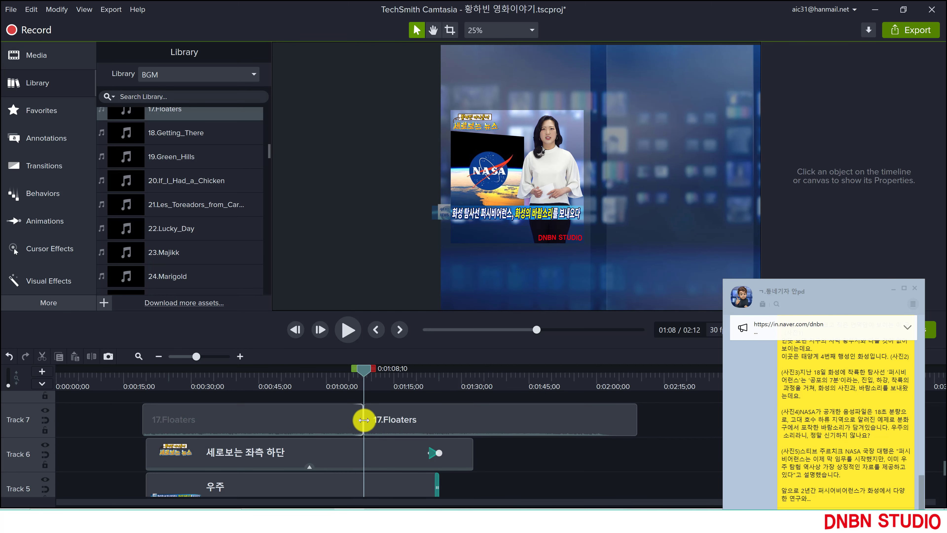
{"action": "left_click", "coordinate": [365, 420]}
{"action": "left_click_drag", "start_coordinate": [365, 419], "coordinate": [455, 423]}
Move the ending piece of 17.Floaters on Track 7 to start at about 1:21, checking its timing by playing the closing.
{"action": "scroll", "coordinate": [484, 493], "scroll_direction": "down", "scroll_amount": 3}
{"action": "scroll", "coordinate": [488, 488], "scroll_direction": "up", "scroll_amount": 1}
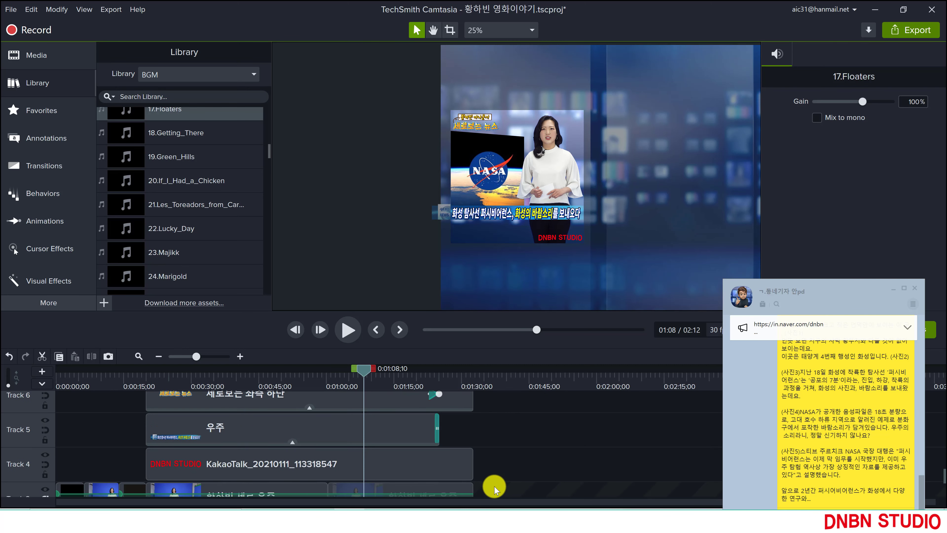
{"action": "scroll", "coordinate": [463, 467], "scroll_direction": "down", "scroll_amount": 2}
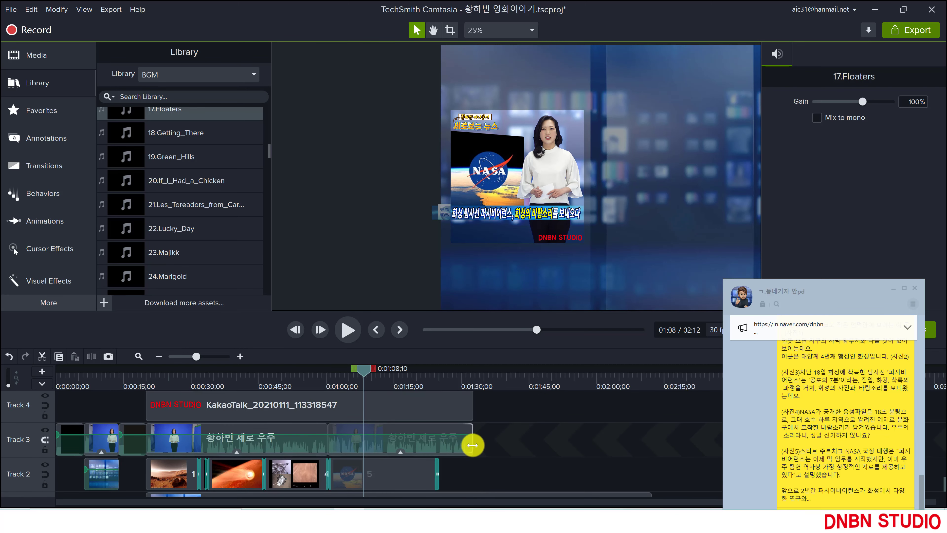
{"action": "scroll", "coordinate": [472, 444], "scroll_direction": "up", "scroll_amount": 3}
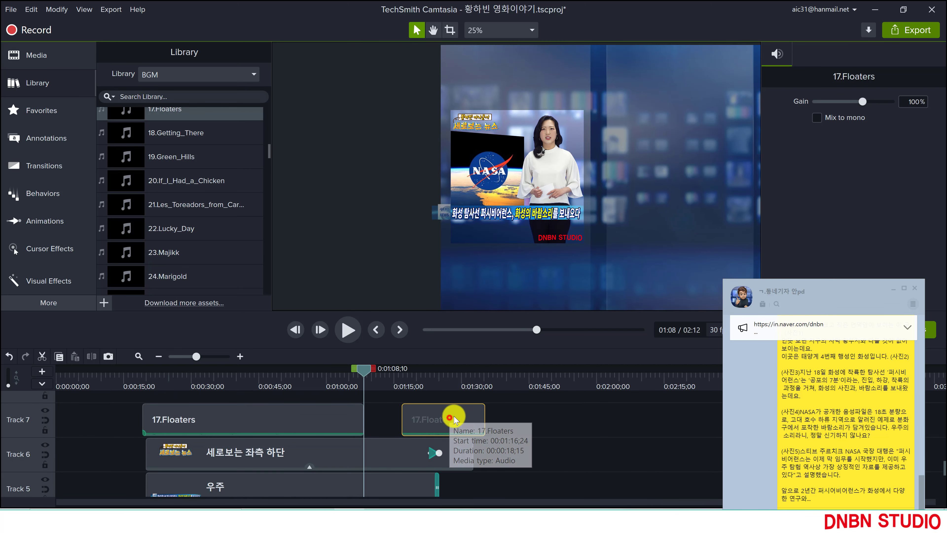
{"action": "left_click_drag", "start_coordinate": [450, 420], "coordinate": [460, 419]}
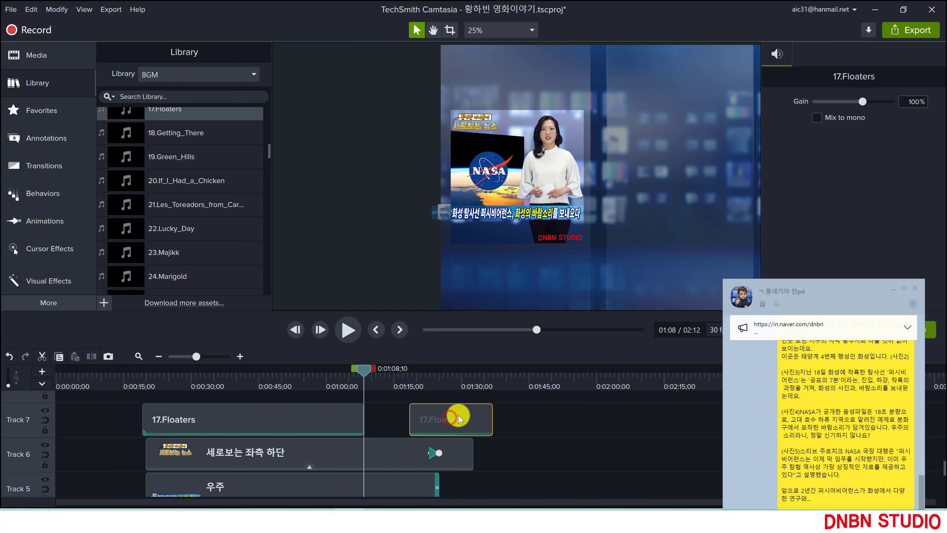
{"action": "left_click", "coordinate": [461, 386]}
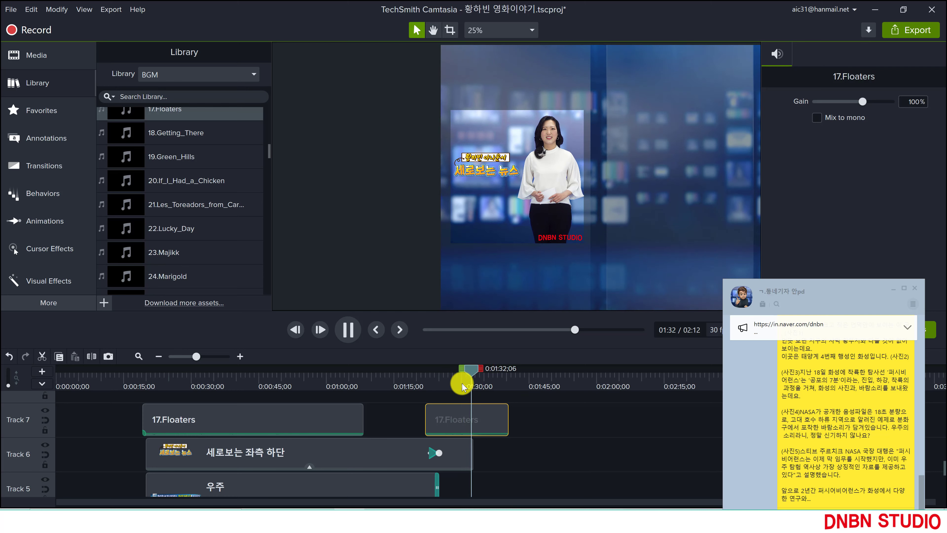
{"action": "left_click", "coordinate": [460, 432]}
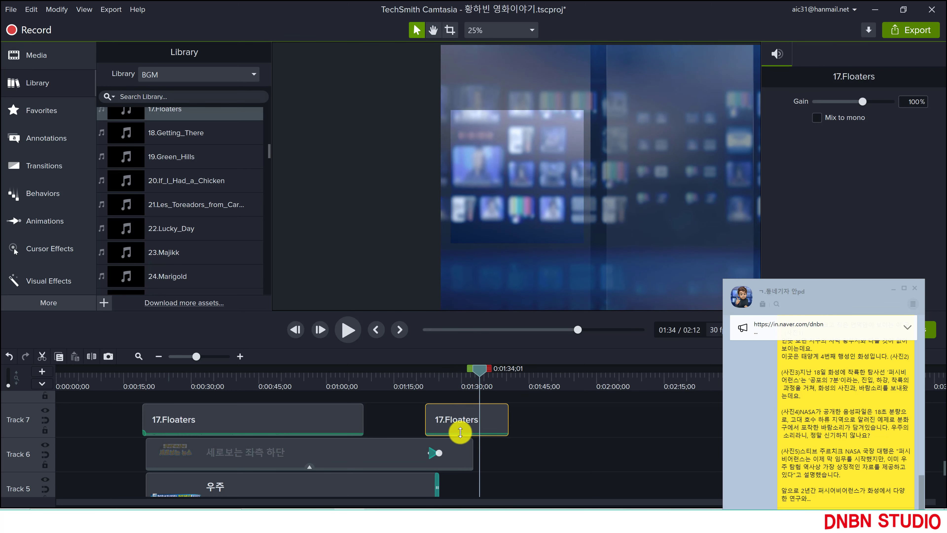
{"action": "left_click", "coordinate": [459, 425]}
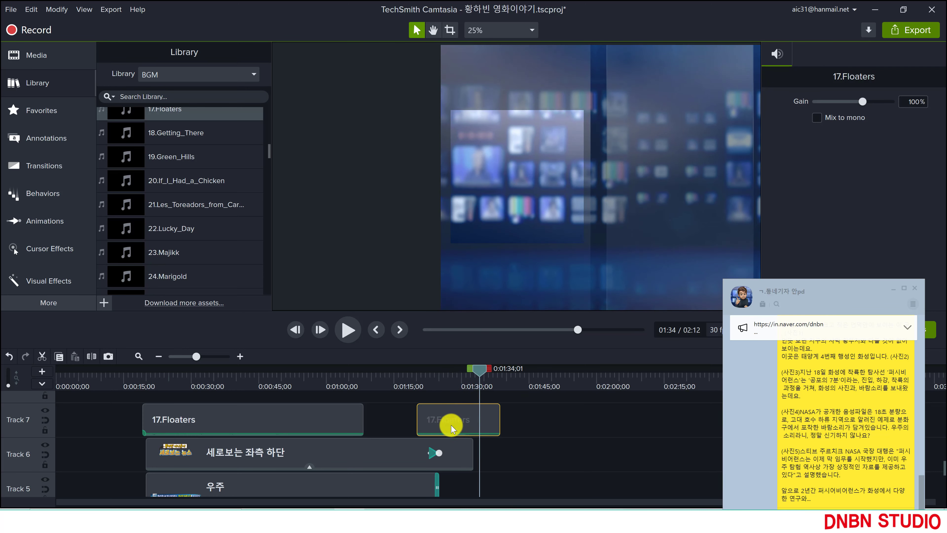
{"action": "left_click", "coordinate": [461, 375]}
{"action": "key", "text": "space"}
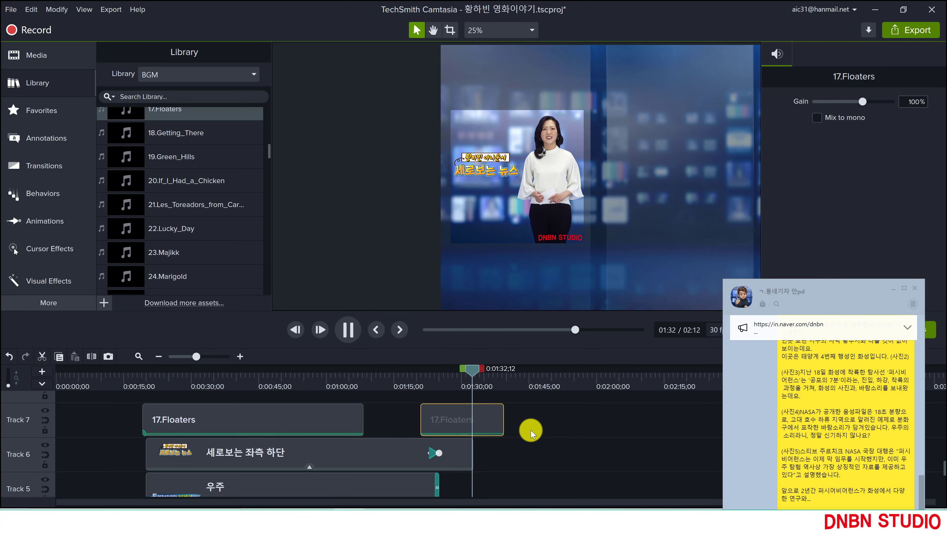
{"action": "key", "text": "space"}
Apply Fade transitions to the ends of the Track 3 announcer clip, Track 4 logo and Track 6 title, and play the closing.
{"action": "scroll", "coordinate": [474, 485], "scroll_direction": "down", "scroll_amount": 2}
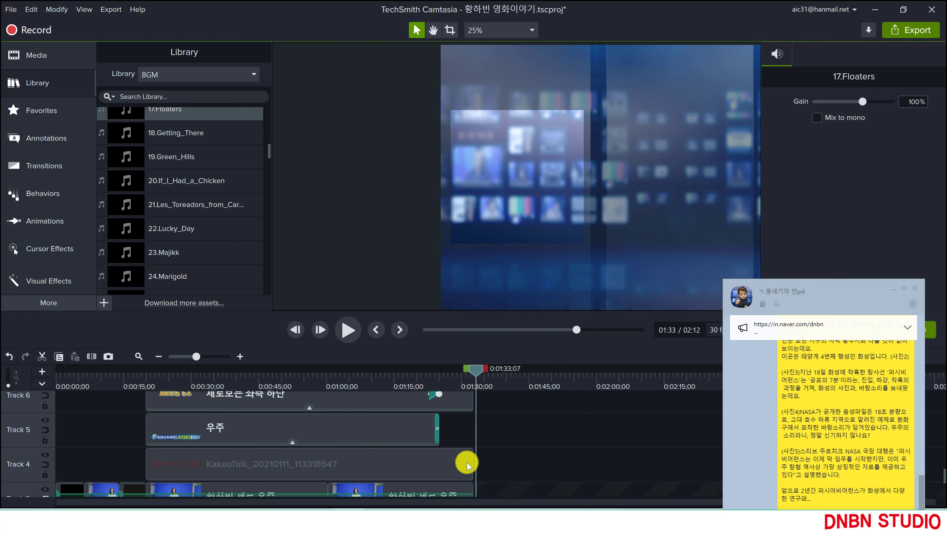
{"action": "scroll", "coordinate": [373, 441], "scroll_direction": "down", "scroll_amount": 2}
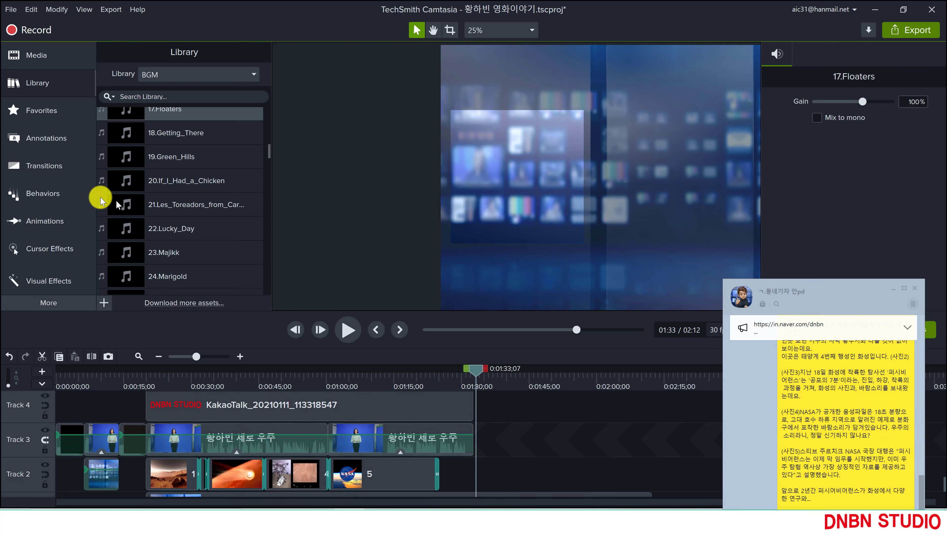
{"action": "left_click", "coordinate": [27, 172]}
{"action": "left_click_drag", "start_coordinate": [223, 263], "coordinate": [459, 441]}
{"action": "left_click_drag", "start_coordinate": [258, 269], "coordinate": [485, 444]}
{"action": "scroll", "coordinate": [485, 444], "scroll_direction": "up", "scroll_amount": 2}
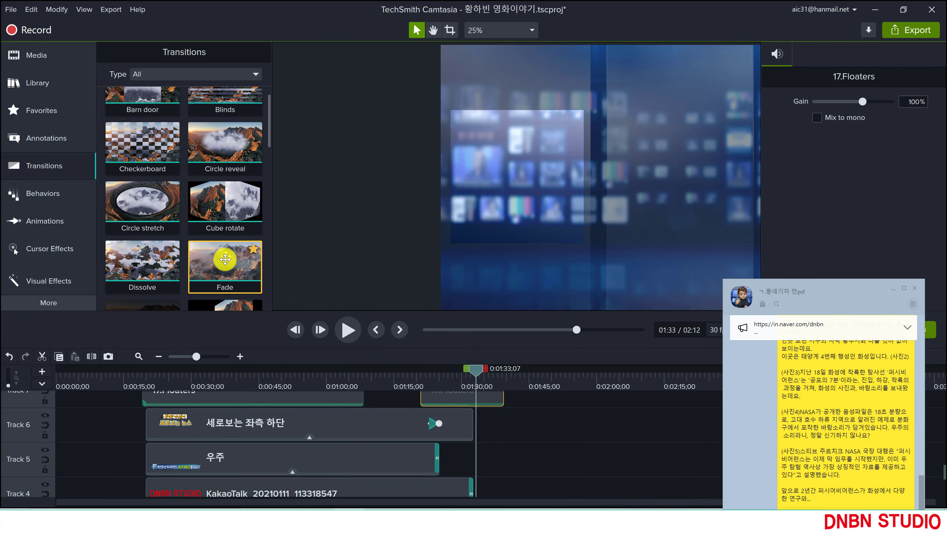
{"action": "left_click_drag", "start_coordinate": [226, 266], "coordinate": [479, 399]}
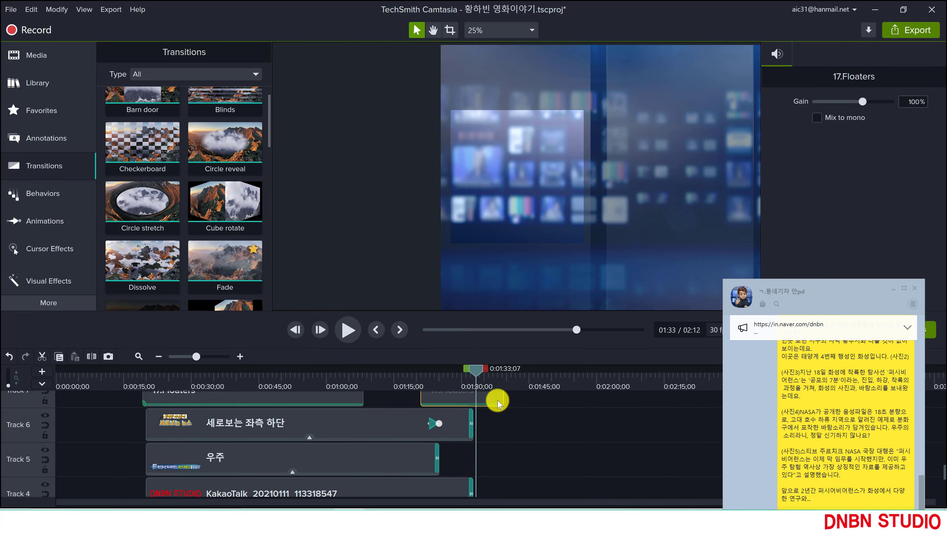
{"action": "left_click", "coordinate": [466, 381]}
{"action": "key", "text": "space"}
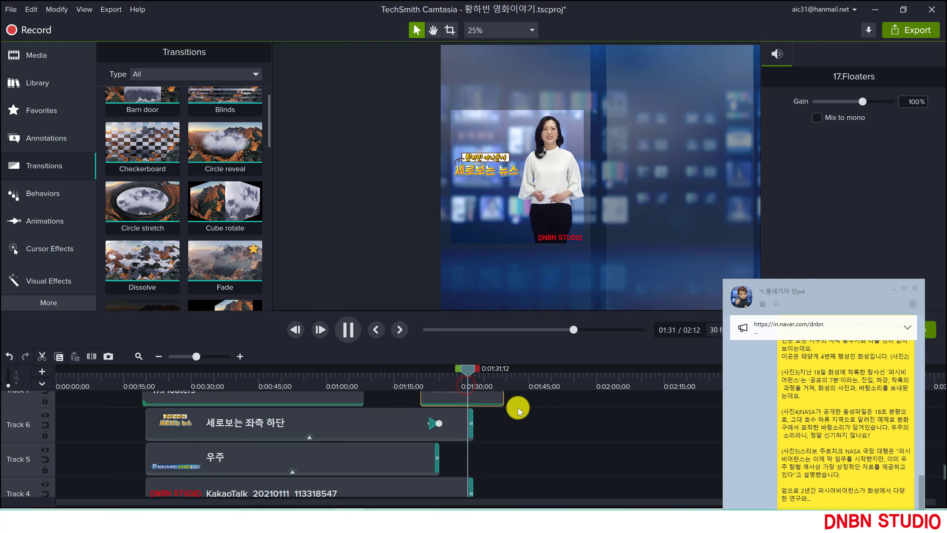
Trim the end of the 가상스튜디오 배경 background clip on Track 1 to line up with the end of the Track 3 announcer clip.
{"action": "key", "text": "space"}
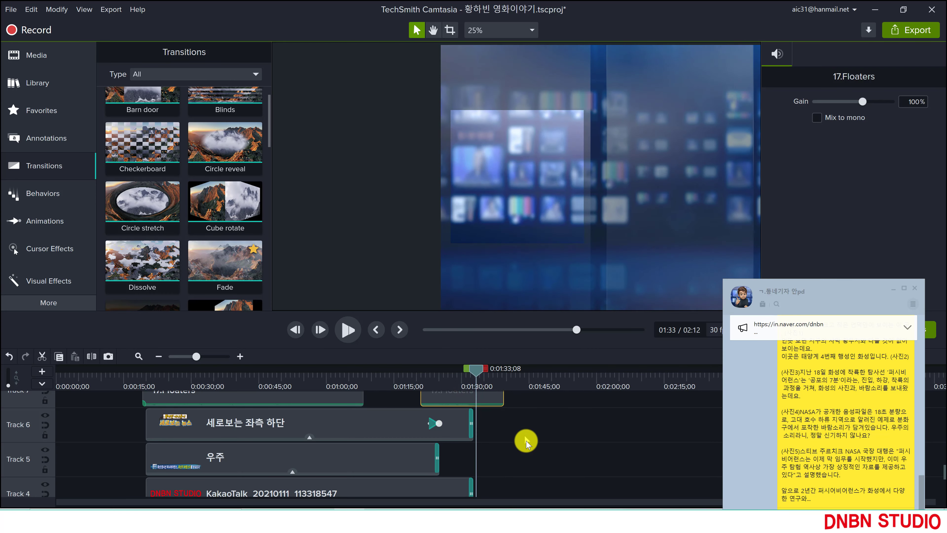
{"action": "scroll", "coordinate": [523, 433], "scroll_direction": "down", "scroll_amount": 5}
{"action": "left_click", "coordinate": [650, 485]}
{"action": "left_click_drag", "start_coordinate": [515, 479], "coordinate": [471, 481]}
{"action": "left_click", "coordinate": [417, 373]}
{"action": "scroll", "coordinate": [513, 457], "scroll_direction": "up", "scroll_amount": 2}
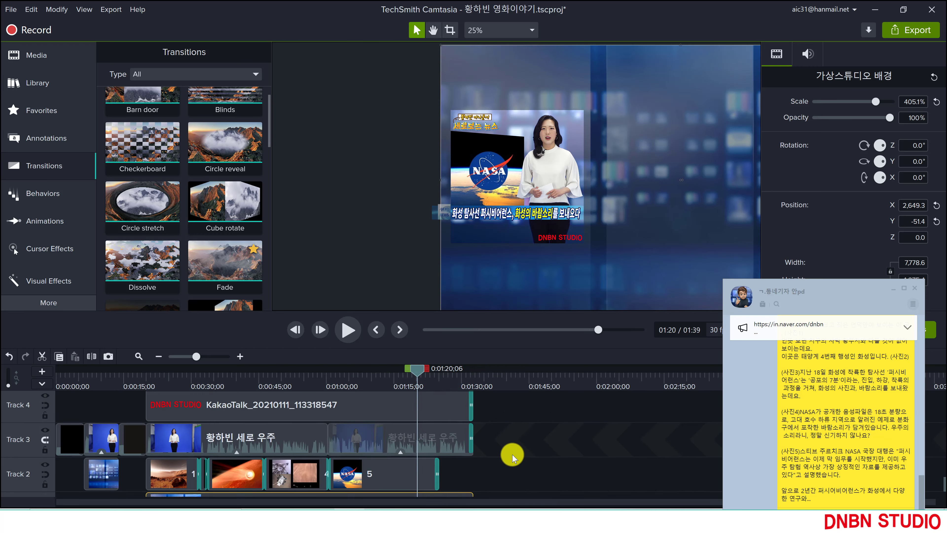
{"action": "scroll", "coordinate": [513, 457], "scroll_direction": "up", "scroll_amount": 1}
{"action": "scroll", "coordinate": [503, 444], "scroll_direction": "down", "scroll_amount": 2}
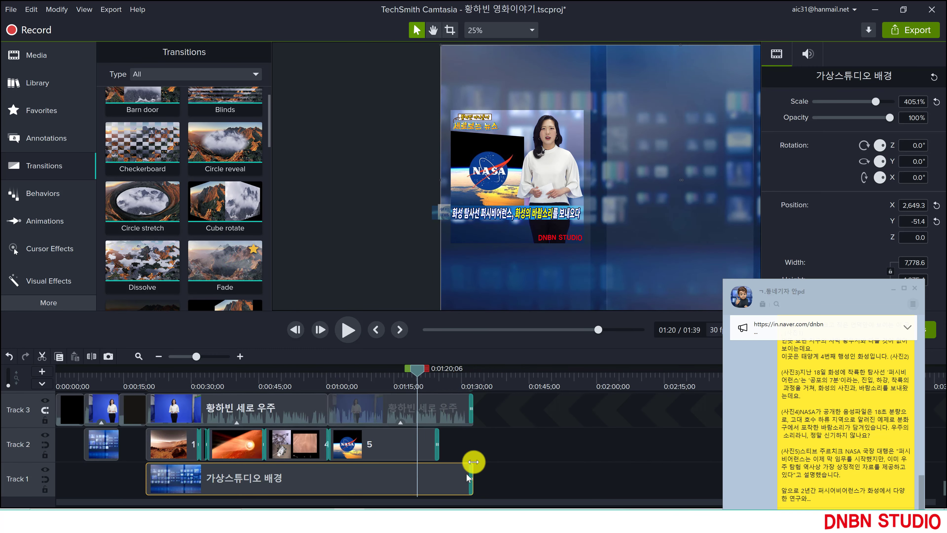
Play the closing from about 1:30 and trim the end of the last 17.Floaters piece on Track 7 to 1:34;01.
{"action": "left_click", "coordinate": [462, 373]}
{"action": "scroll", "coordinate": [514, 417], "scroll_direction": "up", "scroll_amount": 4}
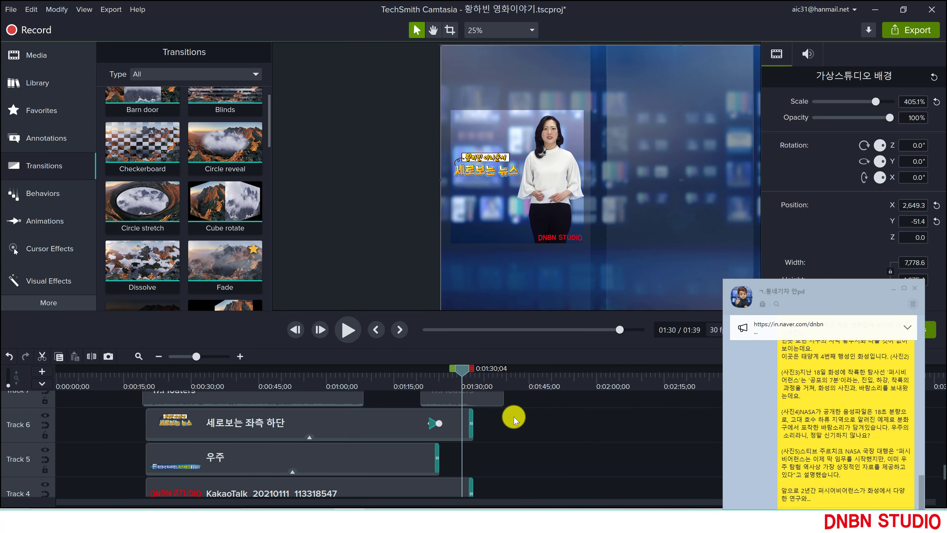
{"action": "key", "text": "space"}
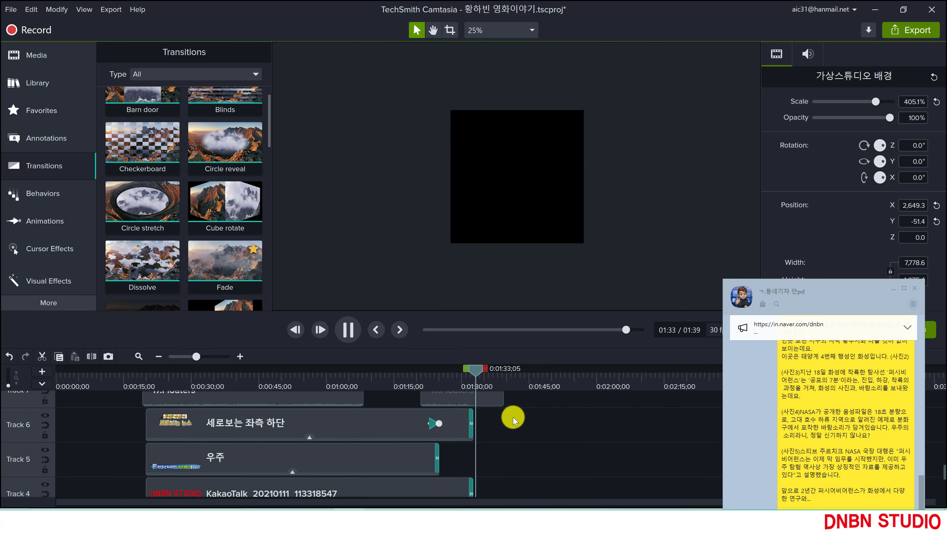
{"action": "key", "text": "space"}
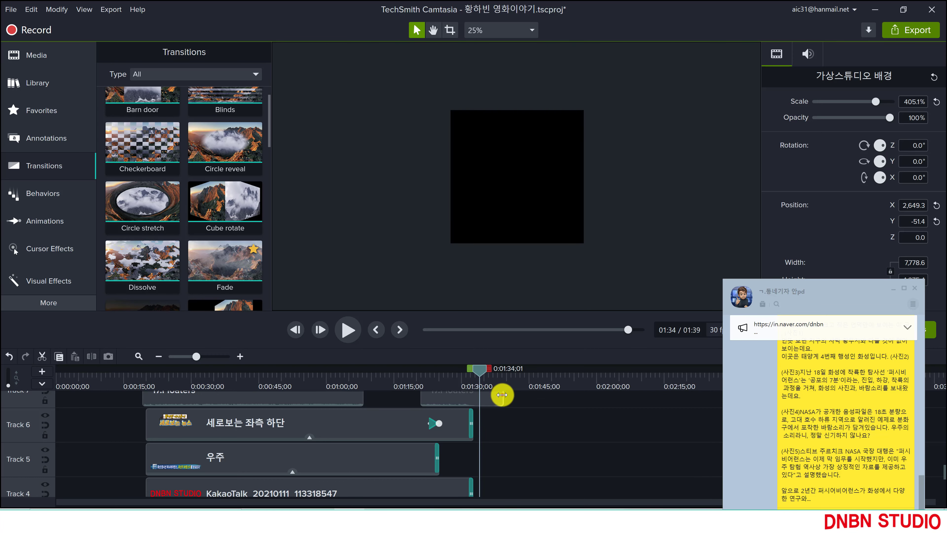
{"action": "left_click_drag", "start_coordinate": [502, 395], "coordinate": [481, 394]}
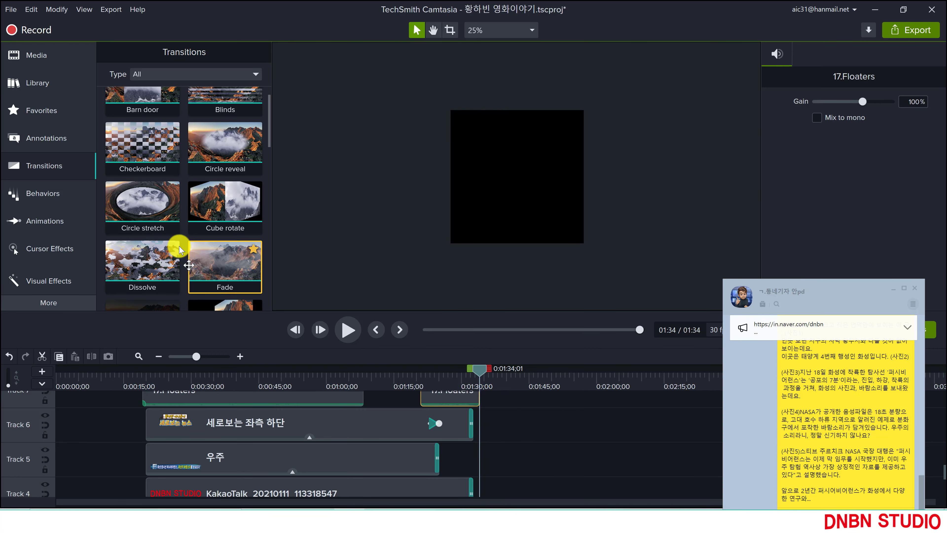
Place the 세로보는 오프닝 video on Track 4 at 1:34;01 and enlarge it to 112.5% so it spans the canvas width.
{"action": "left_click", "coordinate": [45, 52]}
{"action": "scroll", "coordinate": [197, 187], "scroll_direction": "down", "scroll_amount": 1}
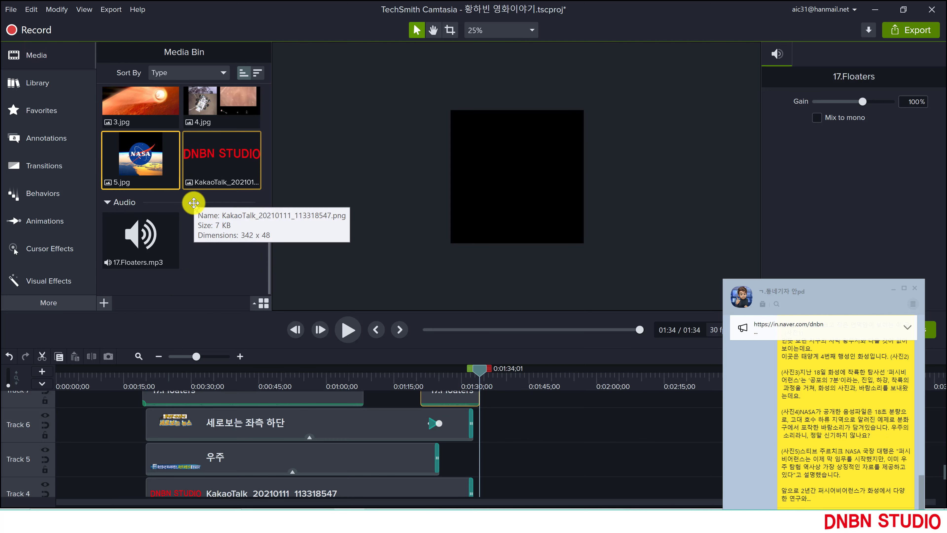
{"action": "scroll", "coordinate": [194, 209], "scroll_direction": "up", "scroll_amount": 5}
{"action": "left_click_drag", "start_coordinate": [153, 185], "coordinate": [488, 411]}
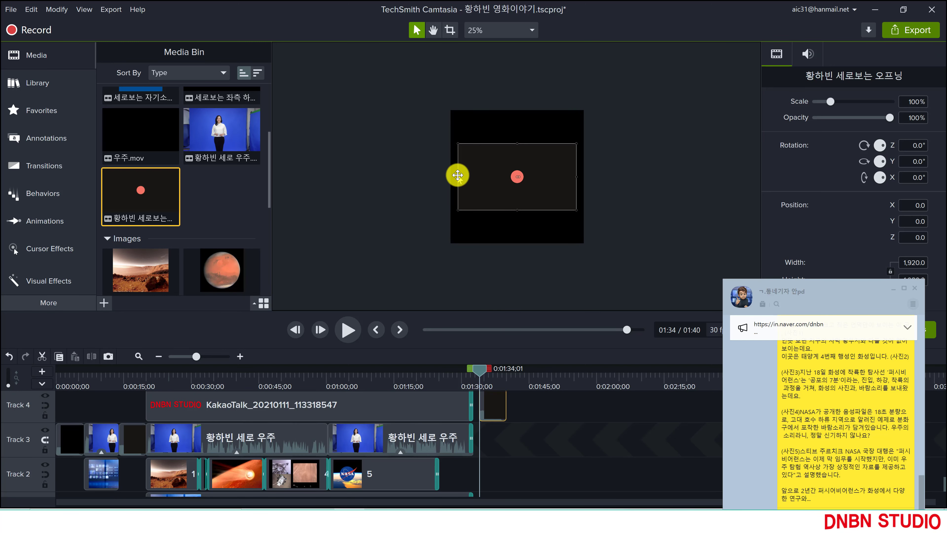
{"action": "left_click_drag", "start_coordinate": [454, 176], "coordinate": [450, 176]}
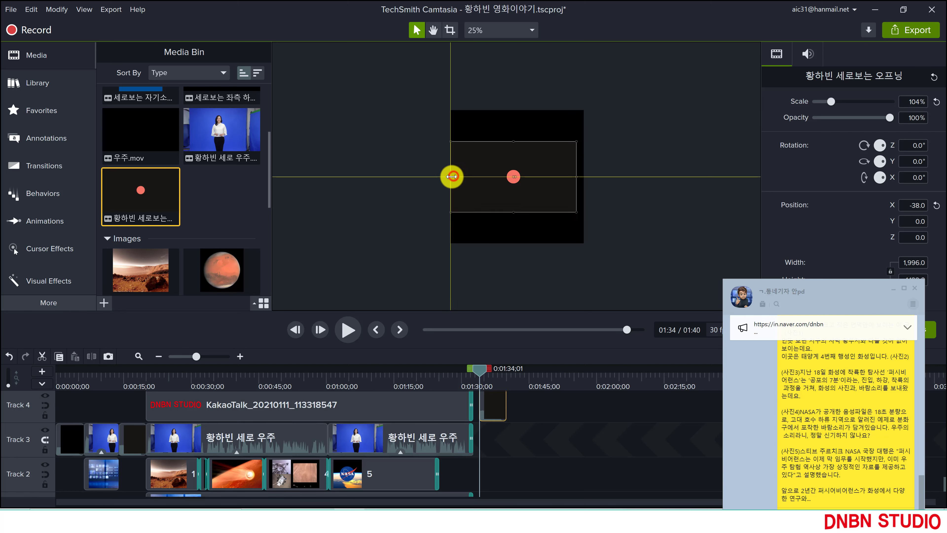
{"action": "left_click_drag", "start_coordinate": [576, 176], "coordinate": [583, 176]}
Extend the start of the second 17.Floaters piece on Track 7 back to the end of the first piece, and play across the join.
{"action": "scroll", "coordinate": [527, 441], "scroll_direction": "up", "scroll_amount": 3}
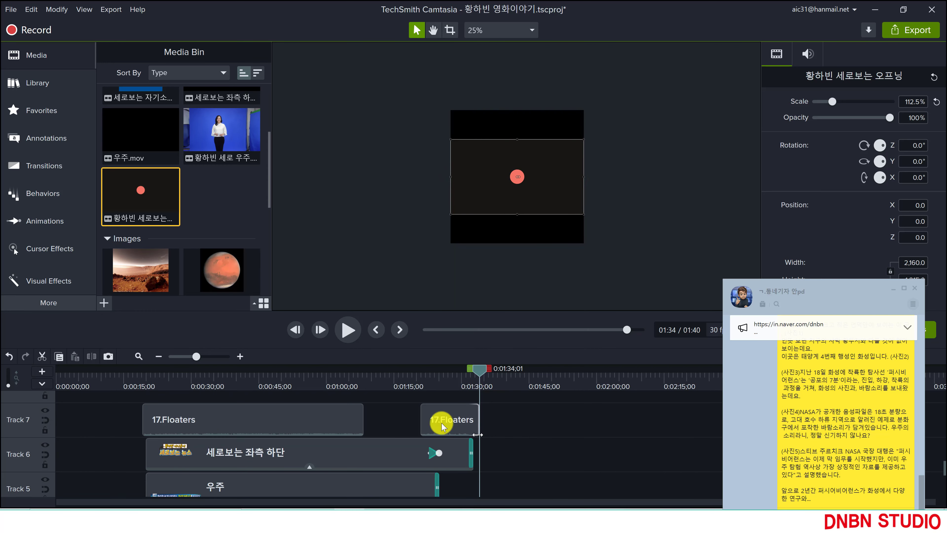
{"action": "left_click_drag", "start_coordinate": [421, 421], "coordinate": [358, 412]}
{"action": "left_click", "coordinate": [356, 383]}
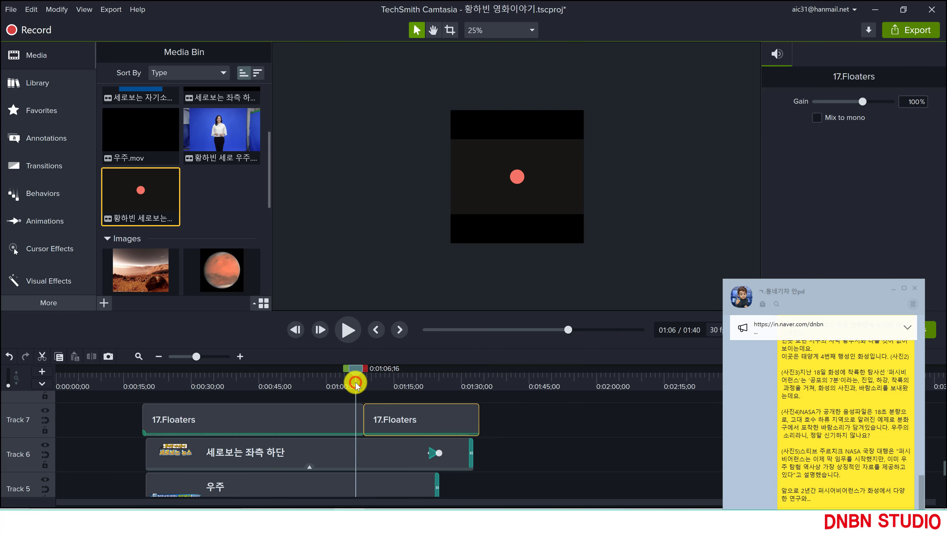
{"action": "key", "text": "space"}
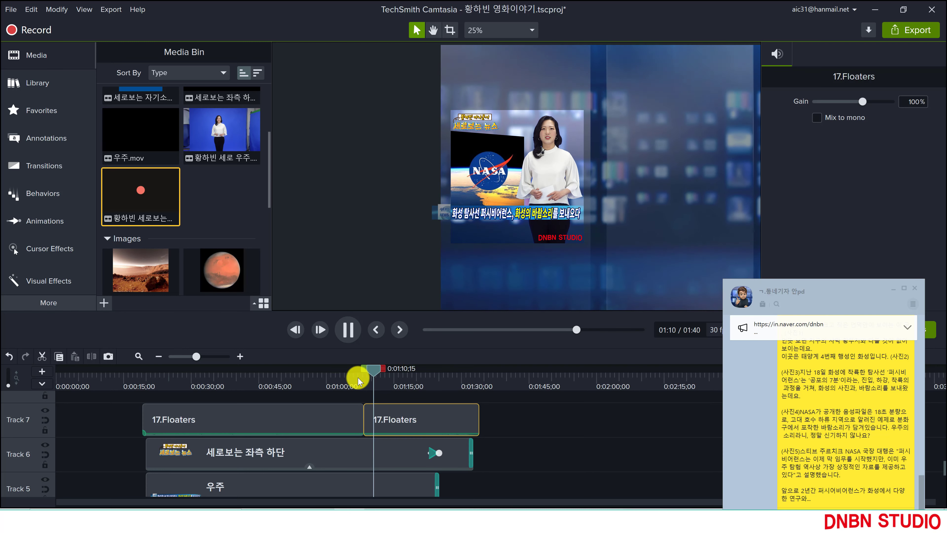
{"action": "left_click", "coordinate": [356, 384]}
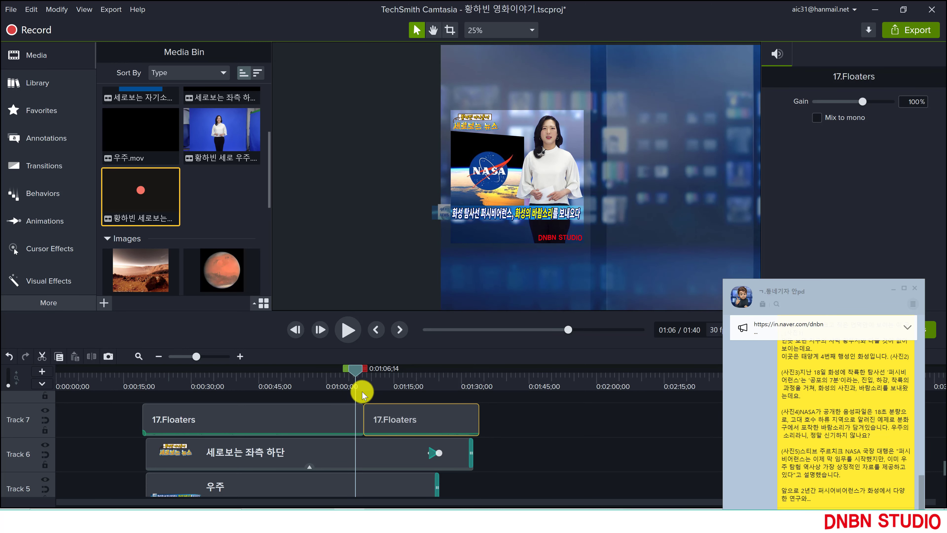
{"action": "key", "text": "space"}
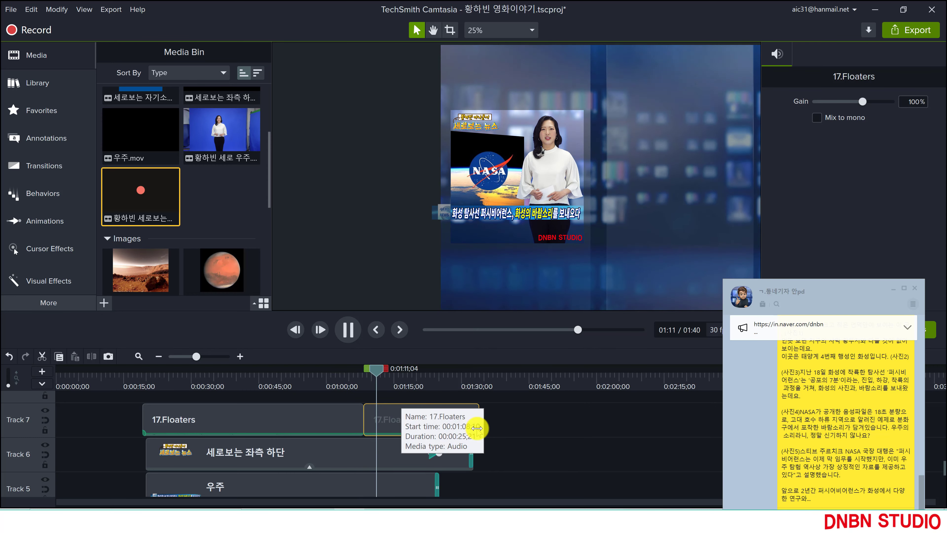
{"action": "scroll", "coordinate": [525, 437], "scroll_direction": "down", "scroll_amount": 2}
{"action": "scroll", "coordinate": [525, 437], "scroll_direction": "up", "scroll_amount": 1}
{"action": "key", "text": "space"}
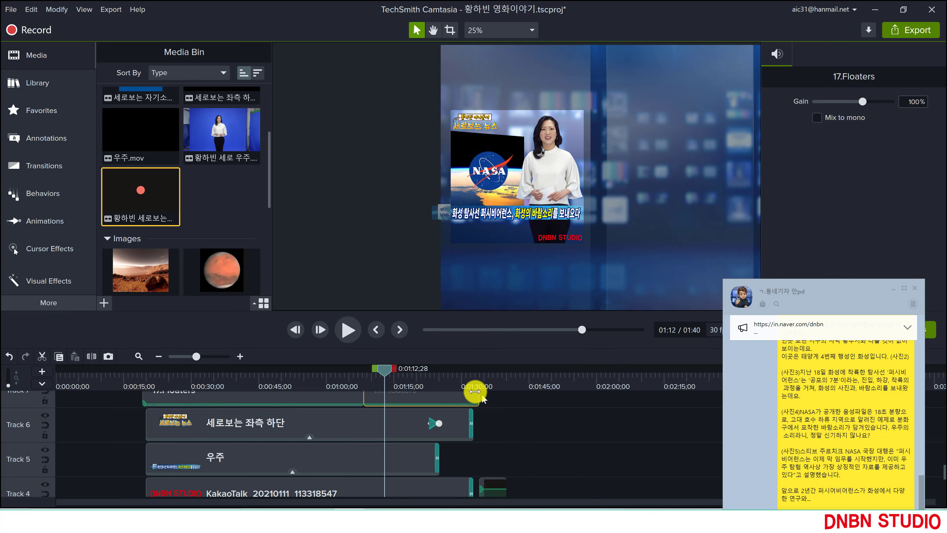
Play the closing through the added opening video to the end of the timeline, checking the tracks.
{"action": "left_click", "coordinate": [451, 381]}
{"action": "key", "text": "space"}
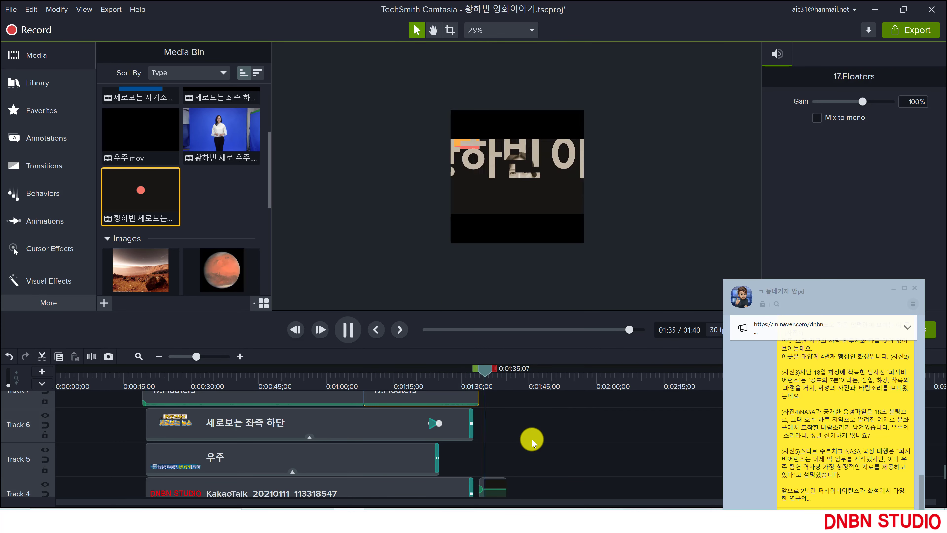
{"action": "scroll", "coordinate": [532, 442], "scroll_direction": "down", "scroll_amount": 5}
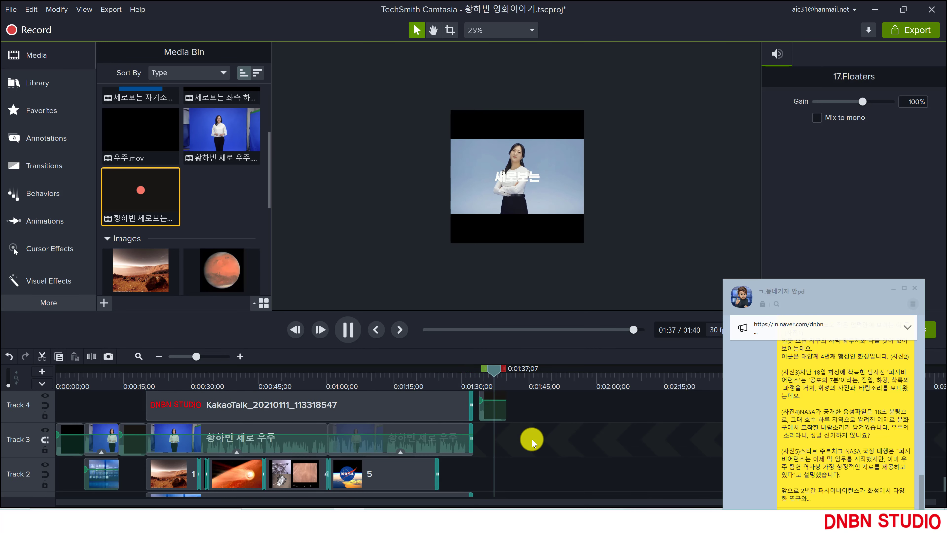
{"action": "scroll", "coordinate": [532, 442], "scroll_direction": "up", "scroll_amount": 2}
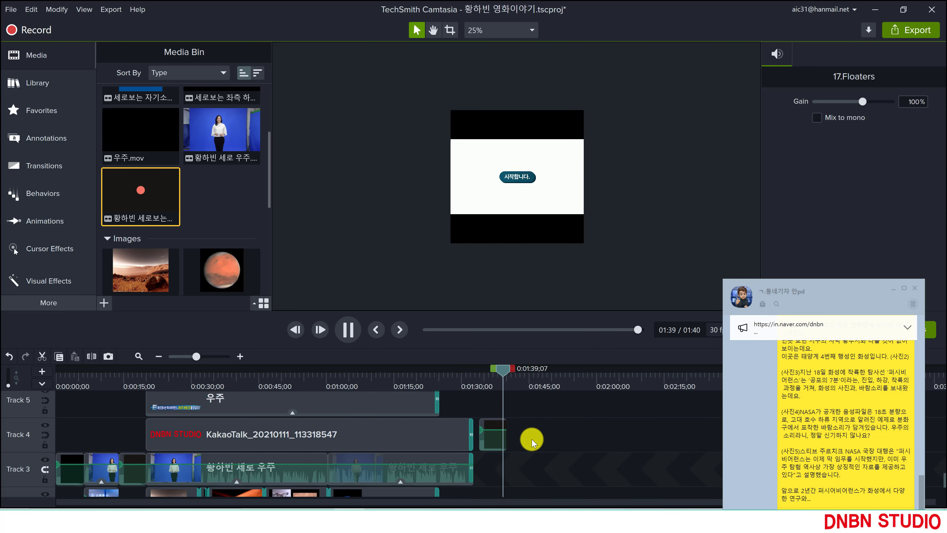
{"action": "scroll", "coordinate": [532, 441], "scroll_direction": "down", "scroll_amount": 2}
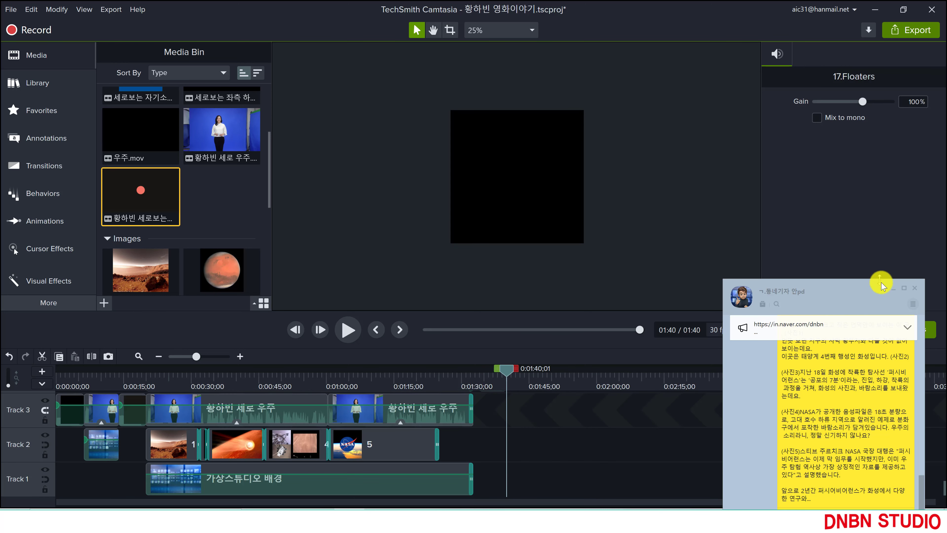
Minimize the chat window, go through the local file export with Custom production settings up to Video Options, and cancel the wizard.
{"action": "left_click", "coordinate": [896, 293]}
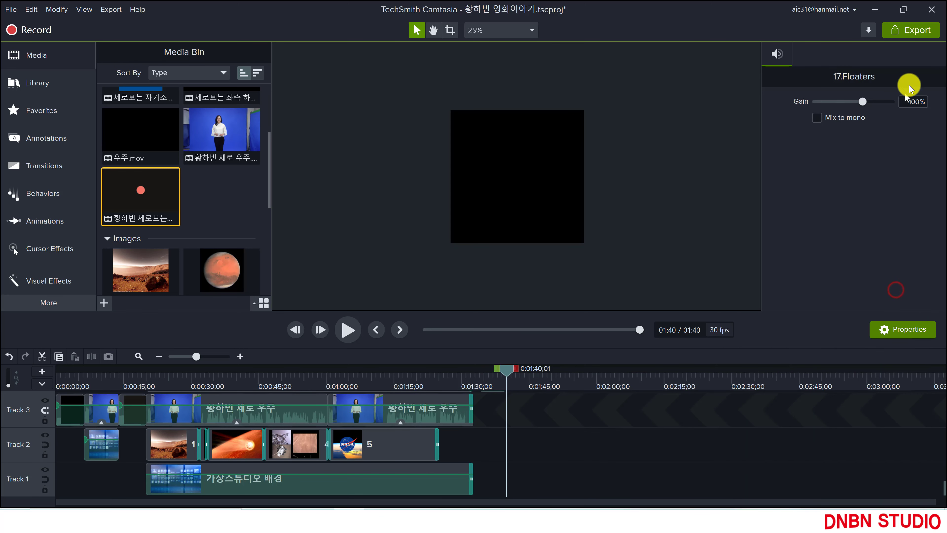
{"action": "left_click", "coordinate": [912, 33]}
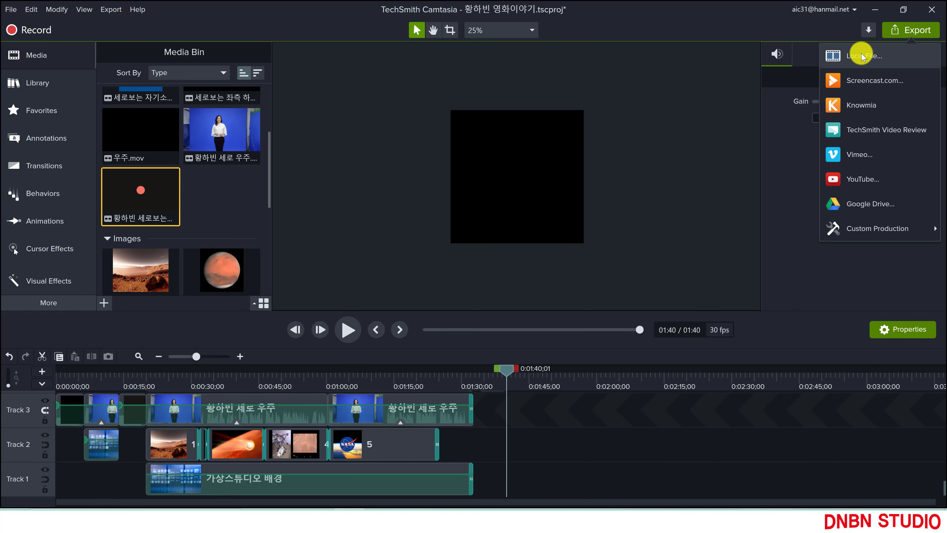
{"action": "left_click", "coordinate": [861, 56]}
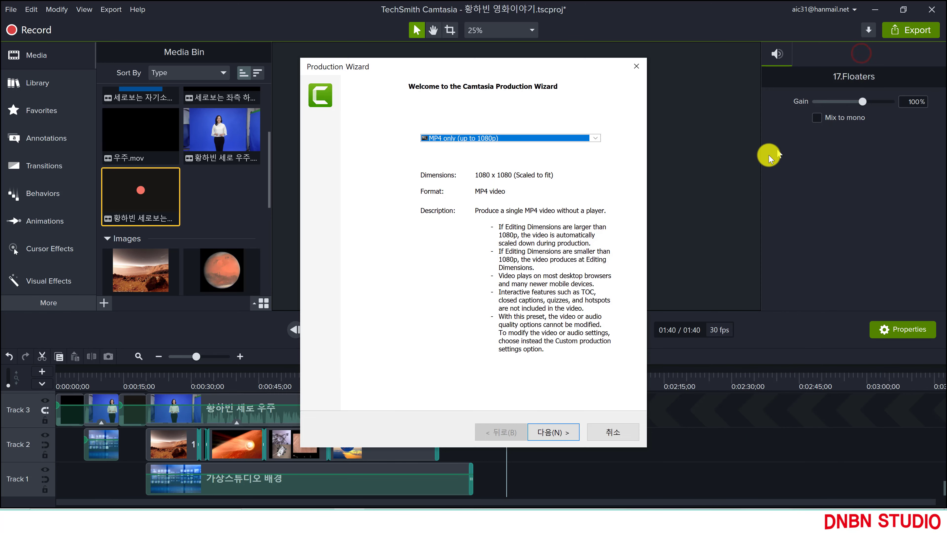
{"action": "left_click", "coordinate": [487, 139]}
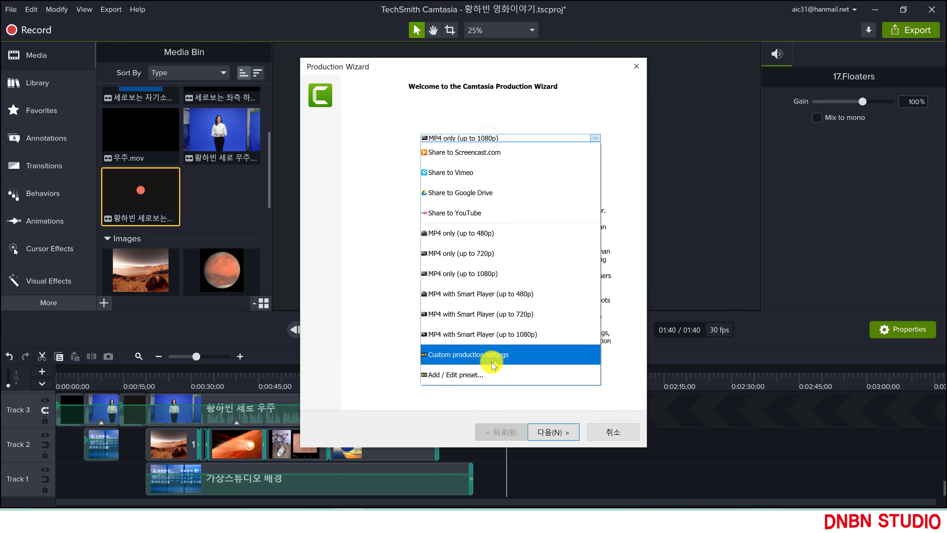
{"action": "left_click", "coordinate": [456, 355]}
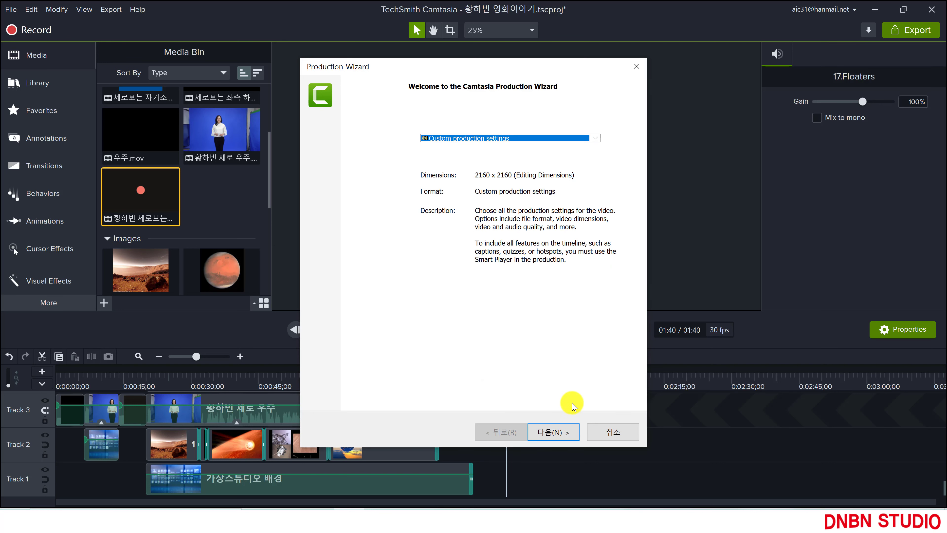
{"action": "left_click", "coordinate": [550, 433]}
{"action": "left_click", "coordinate": [551, 433]}
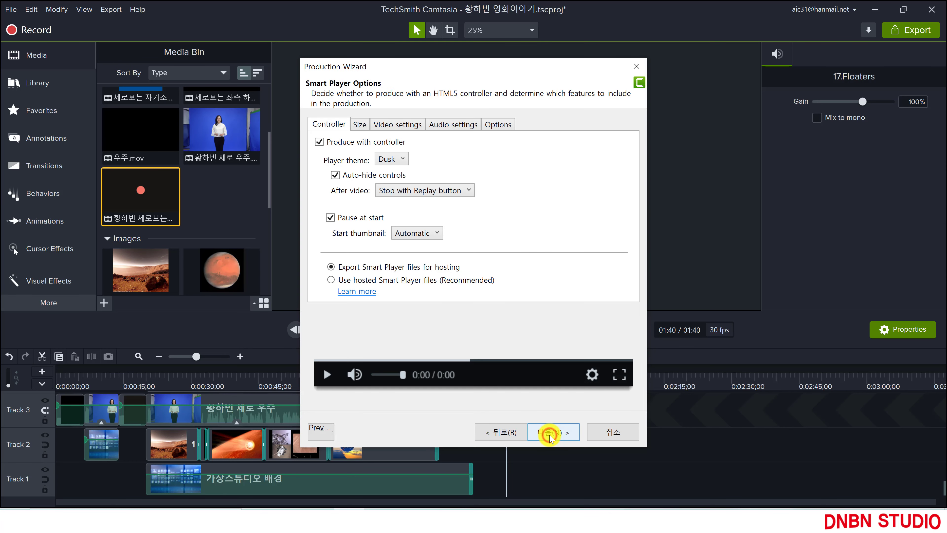
{"action": "left_click", "coordinate": [551, 434]}
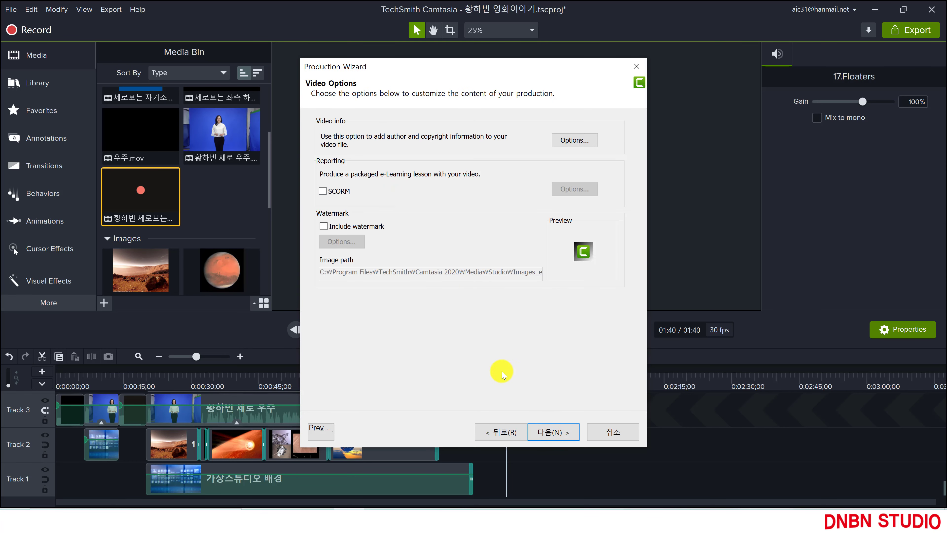
{"action": "left_click", "coordinate": [612, 434]}
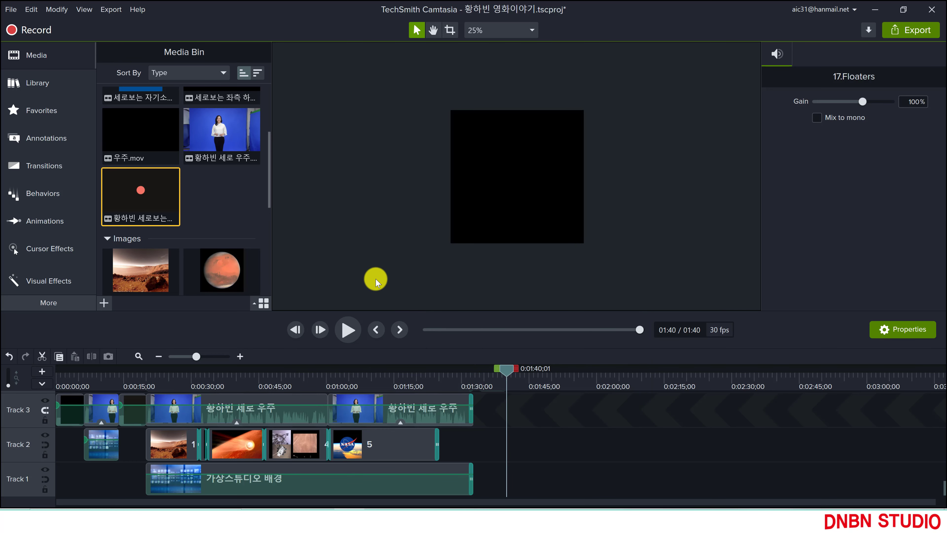